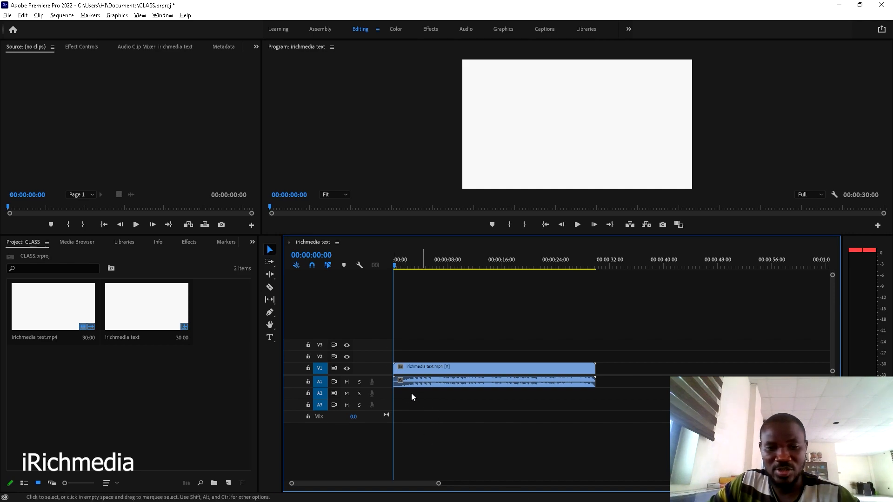
- Mute A1, turn off V1 output and delete the background video clip from the timeline
left_click(346, 381)
left_click_drag(399, 272, 392, 350)
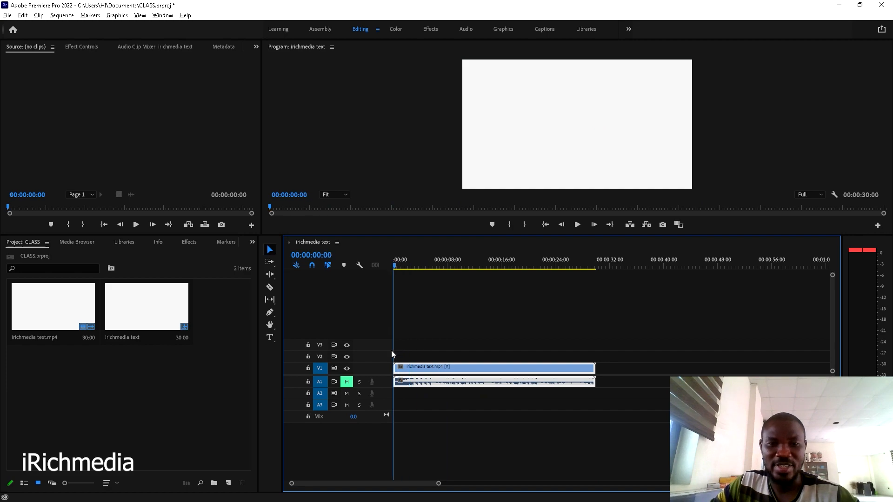
left_click_drag(399, 266, 396, 266)
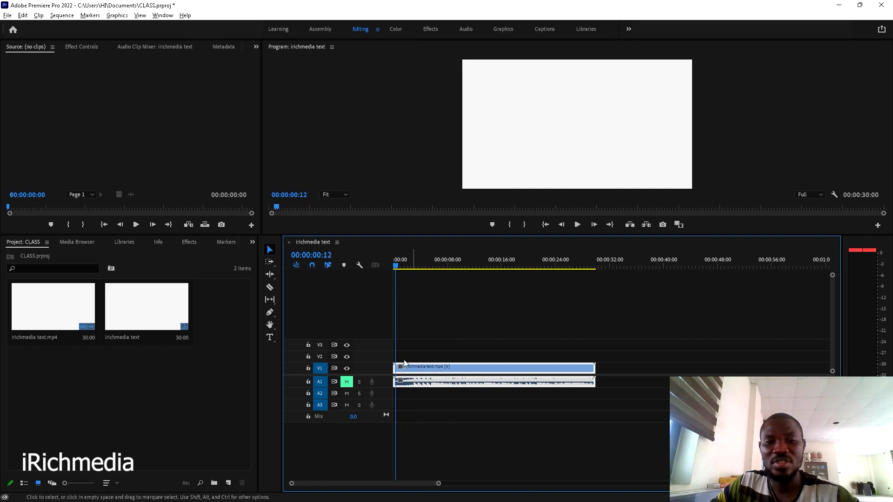
left_click(347, 369)
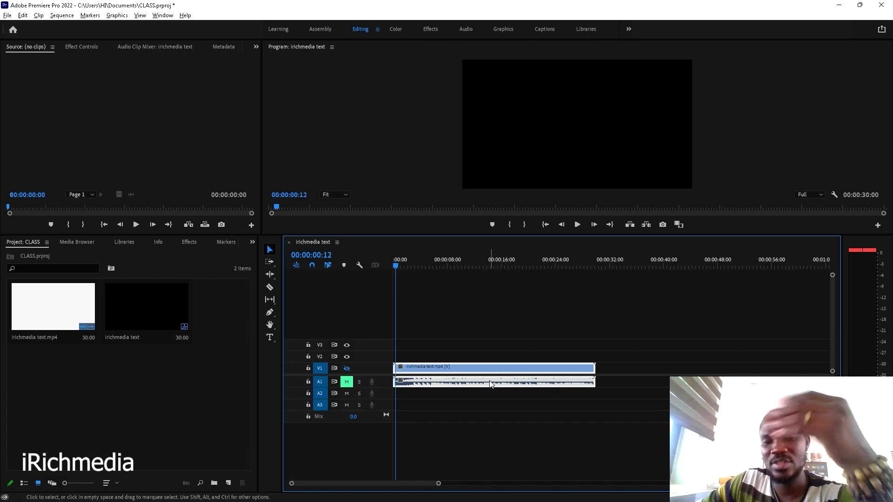
key("Delete")
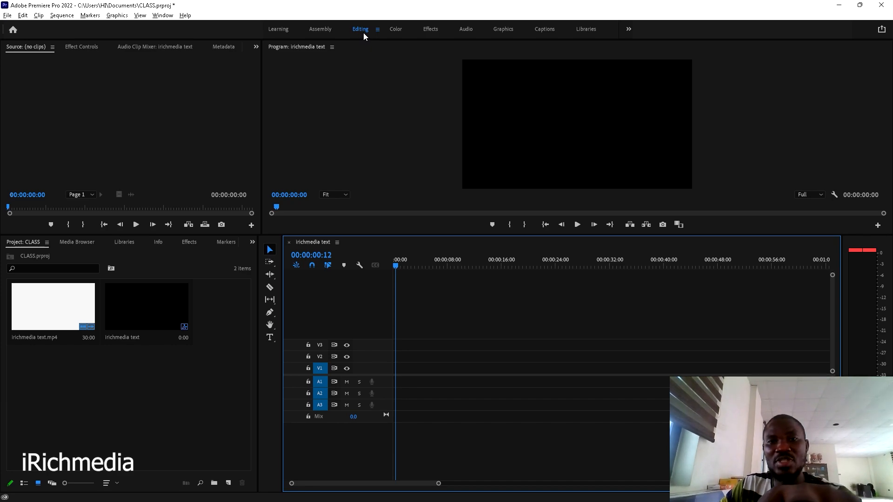
- In the Graphics workspace, type the title 'WHO ARE YOU' in the Program monitor
left_click(503, 29)
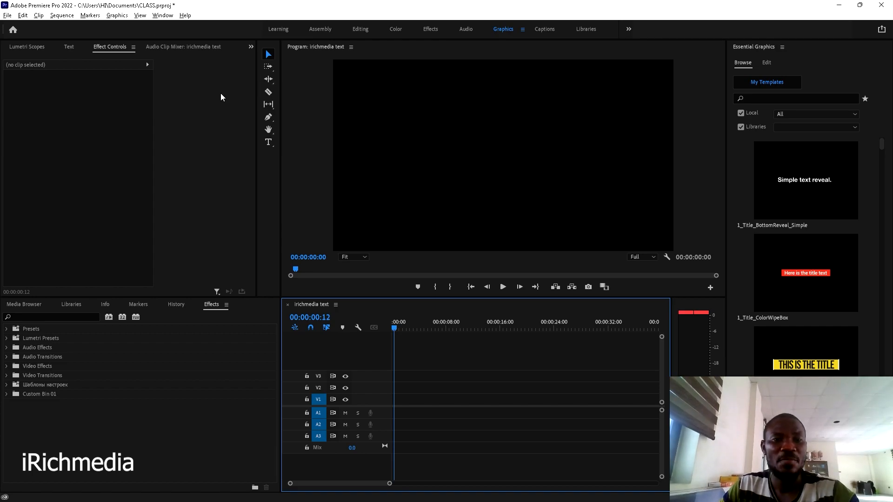
left_click(269, 142)
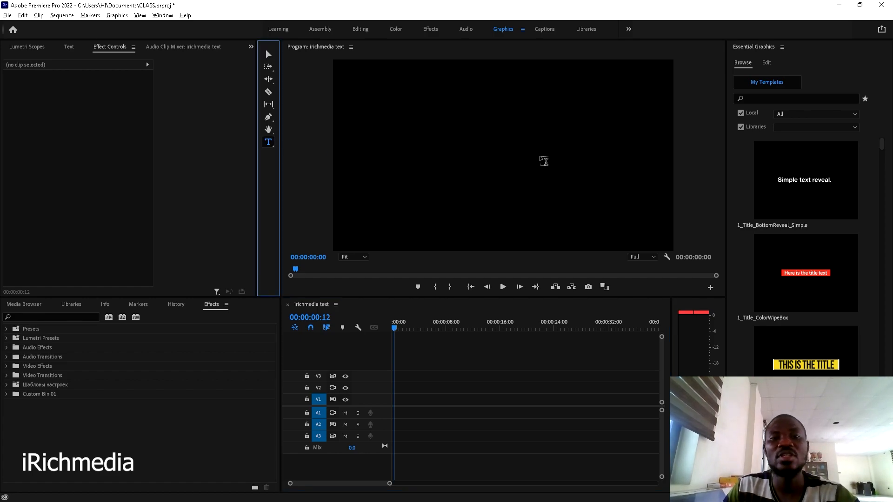
left_click(432, 147)
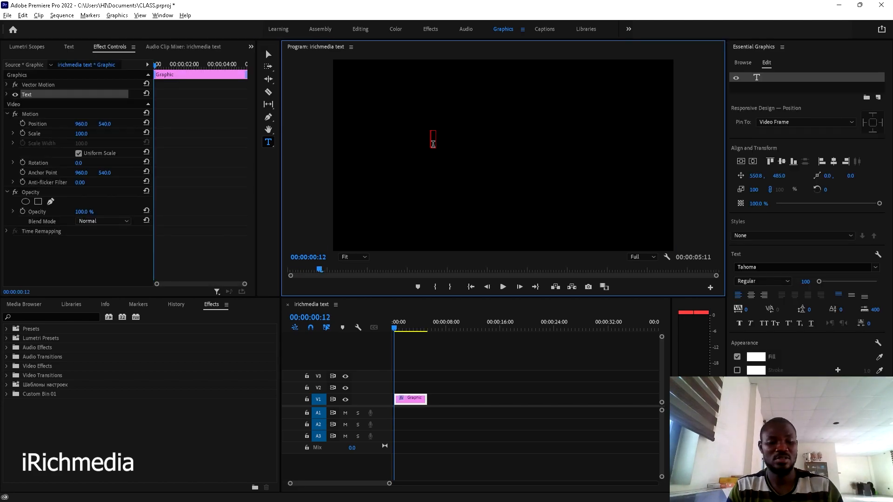
type("WH")
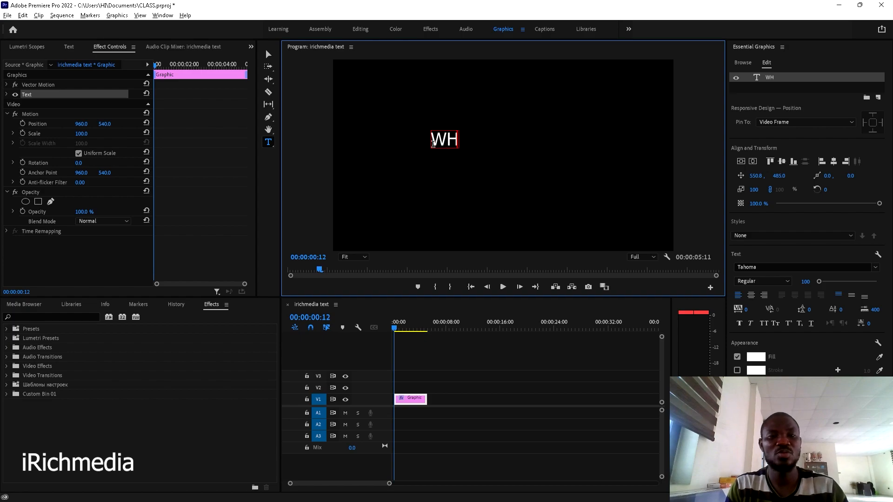
type("O ARE")
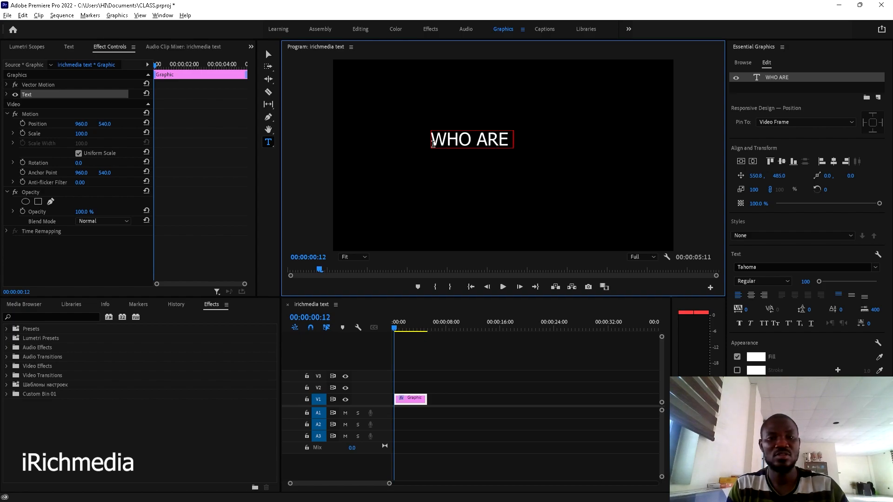
type(" YOU")
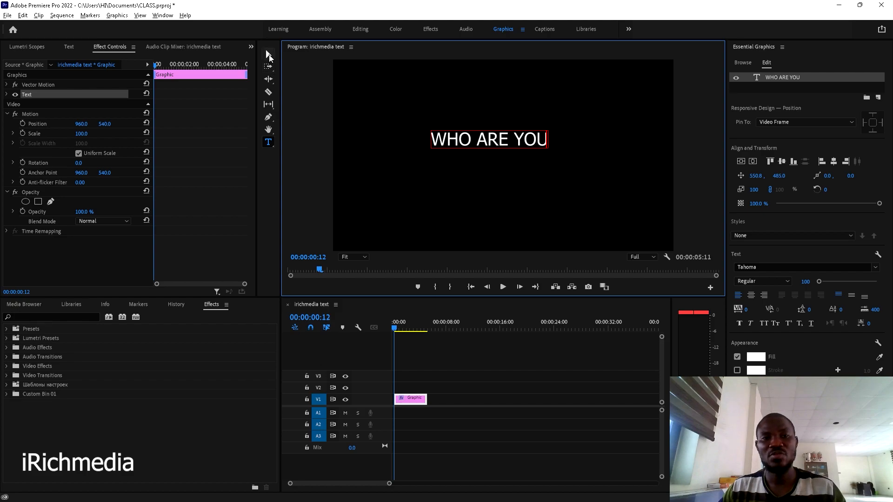
left_click(268, 54)
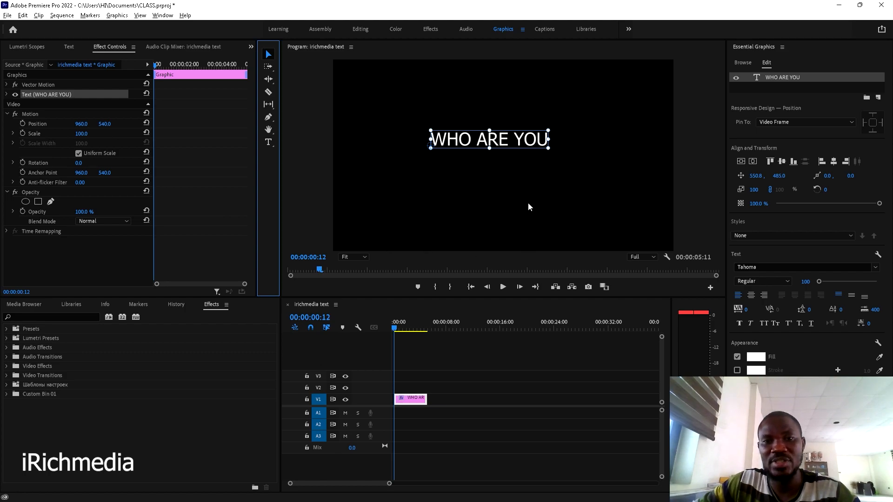
- Apply Vertical Center and Horizontal Center alignment to the WHO ARE YOU title
left_click(741, 161)
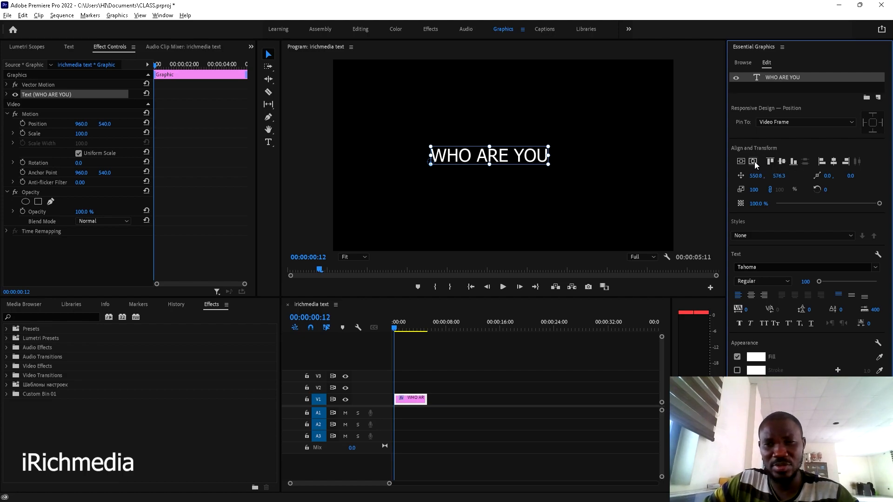
left_click(754, 161)
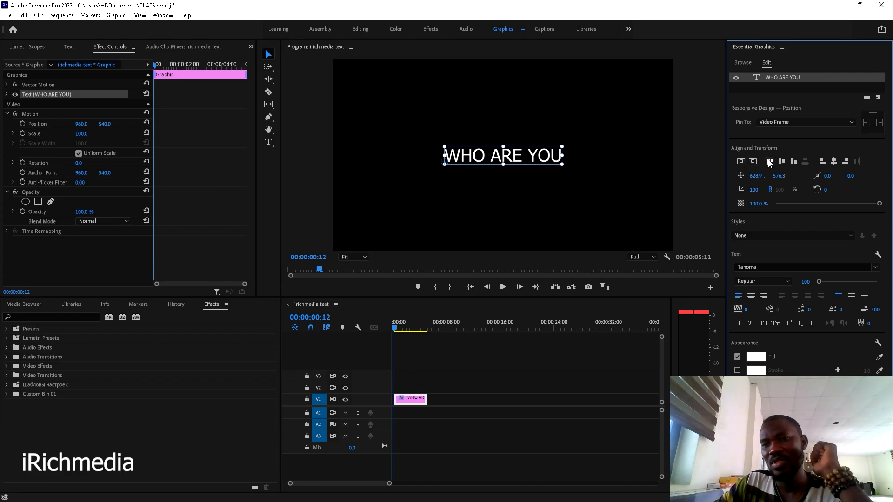
left_click(834, 162)
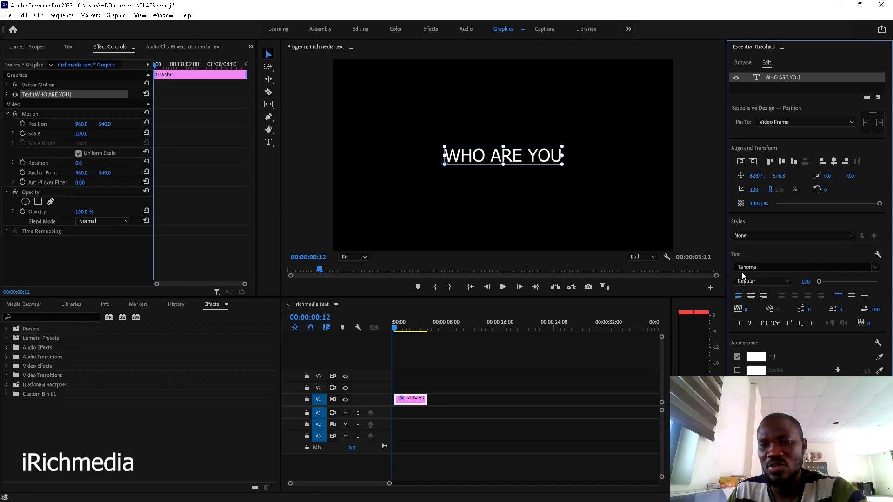
- Try the ZapfChan Bd BT and Swiss911 UCm BT fonts on the title
left_click(876, 269)
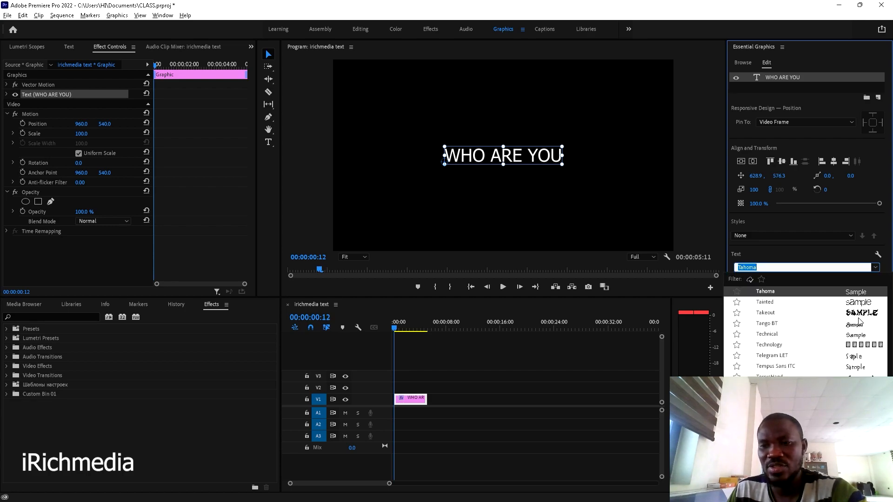
scroll(804, 333, "down", 10)
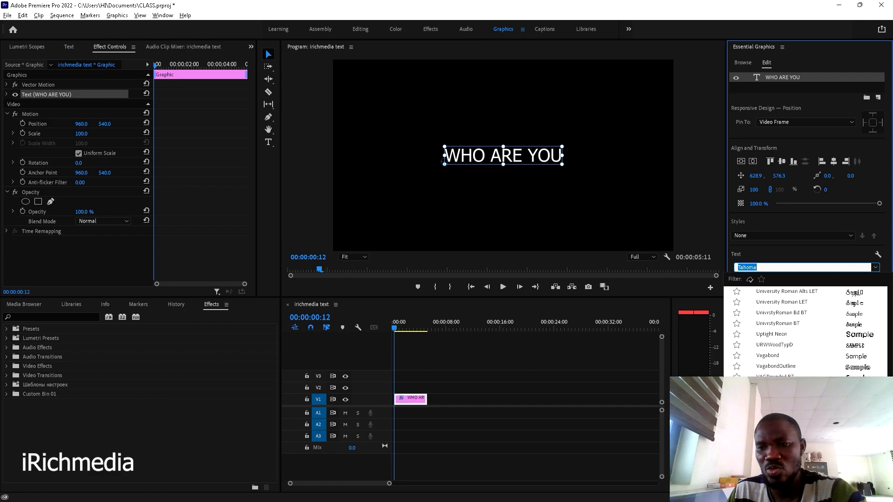
scroll(805, 332, "down", 10)
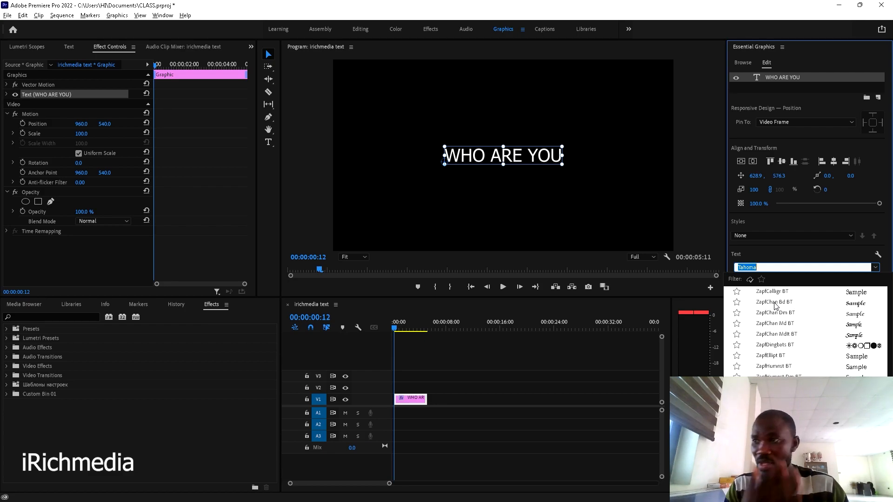
left_click(774, 303)
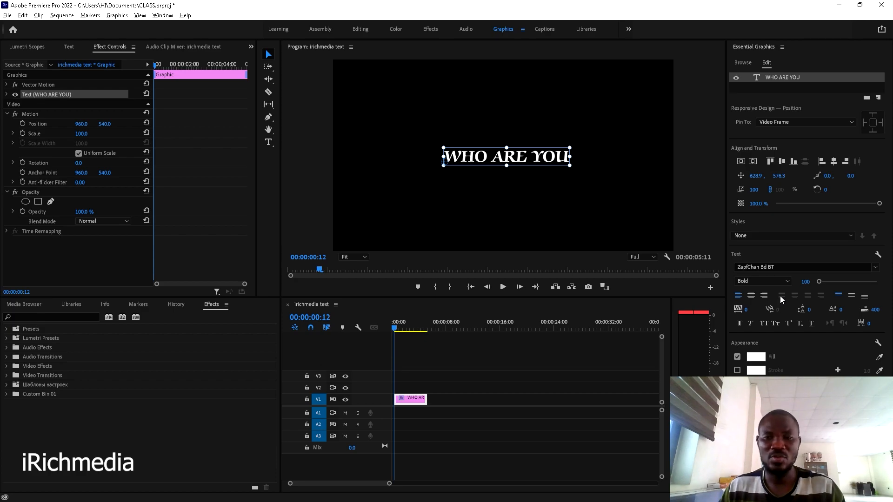
left_click(772, 267)
type("S")
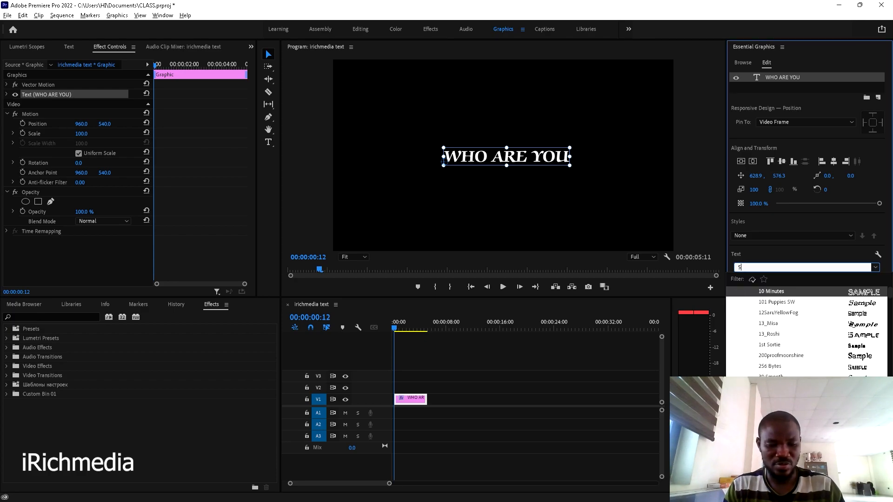
type("WISS")
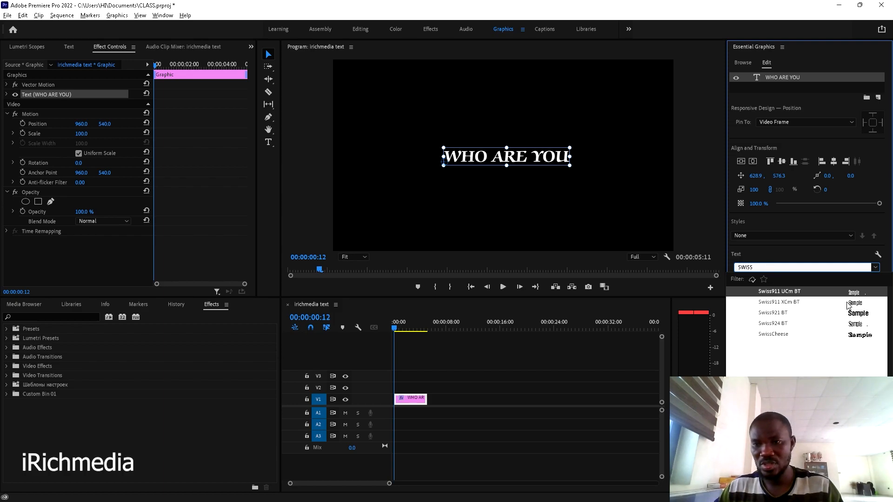
left_click(789, 294)
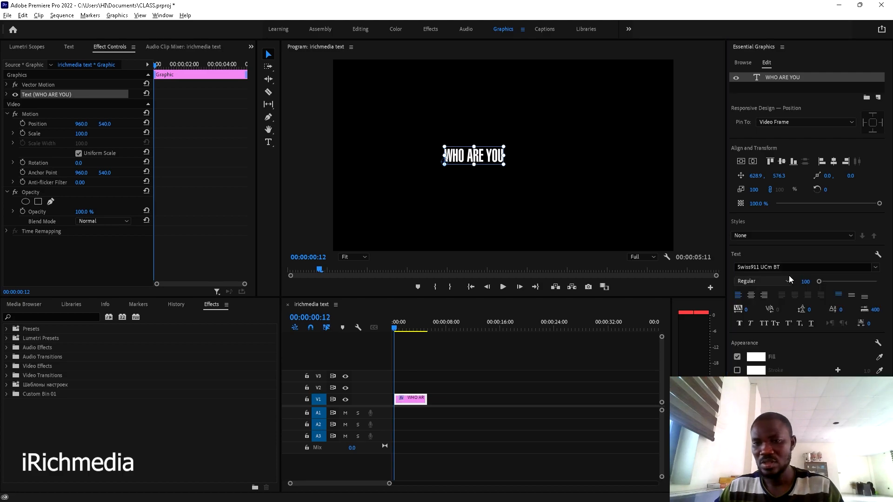
- Set the title font to Swis721 Lt BT from favourites and recentre it
left_click(877, 272)
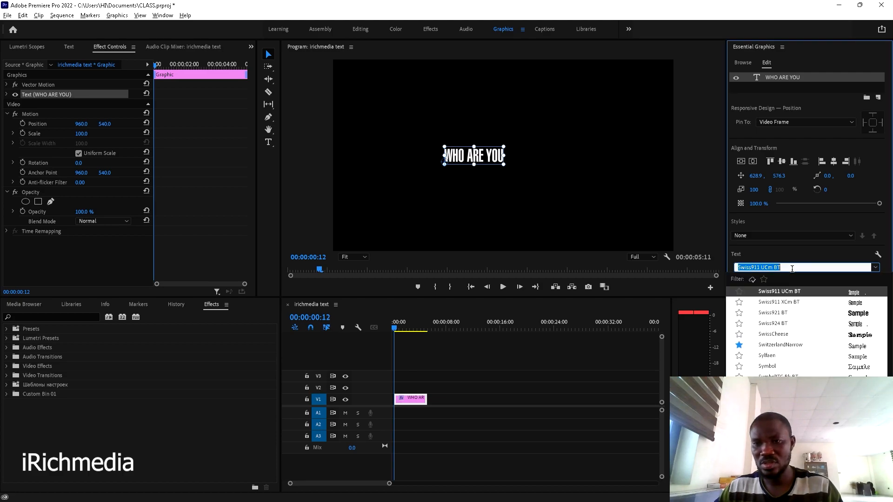
left_click(764, 278)
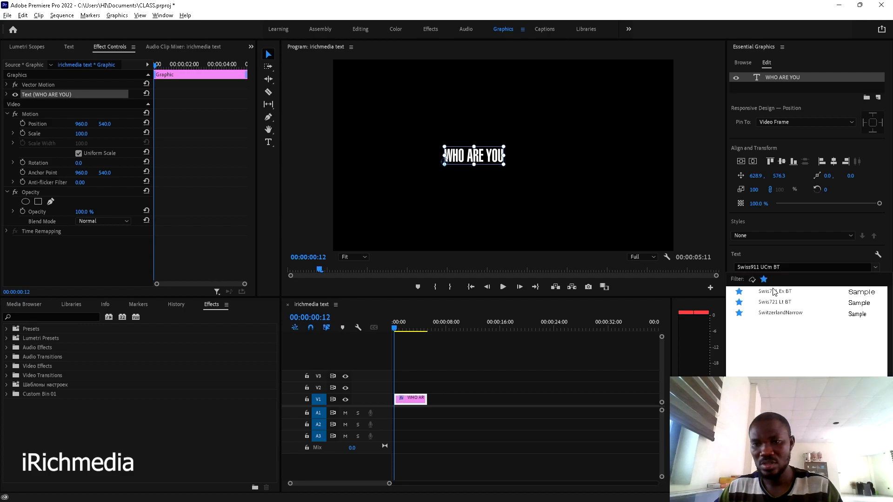
left_click(791, 302)
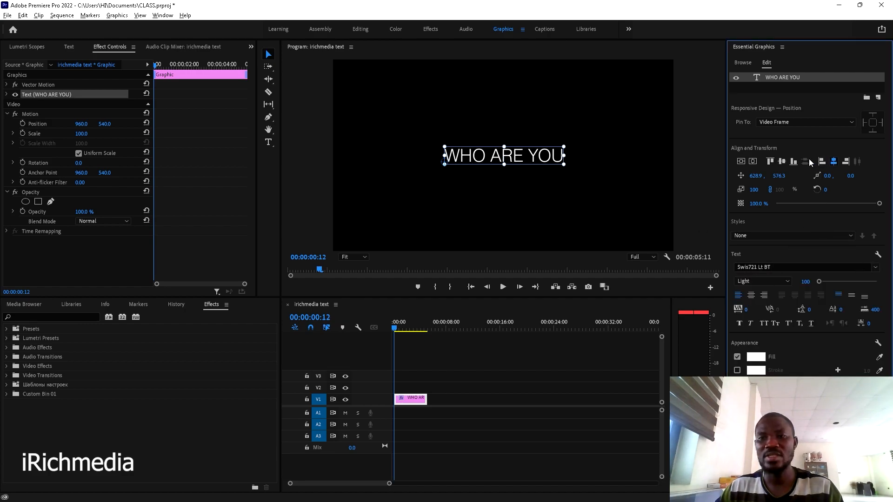
left_click(782, 161)
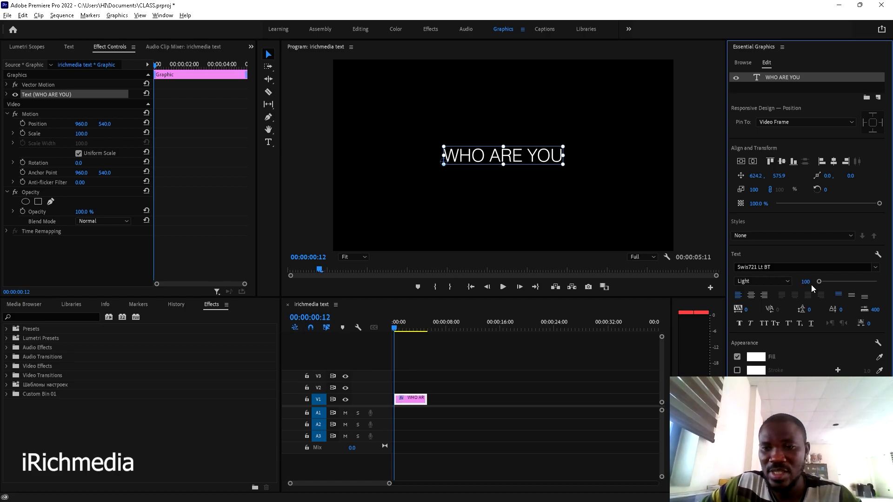
mouse_move(808, 284)
left_mouse_down()
mouse_move(783, 284)
mouse_move(864, 284)
mouse_move(819, 283)
left_mouse_up()
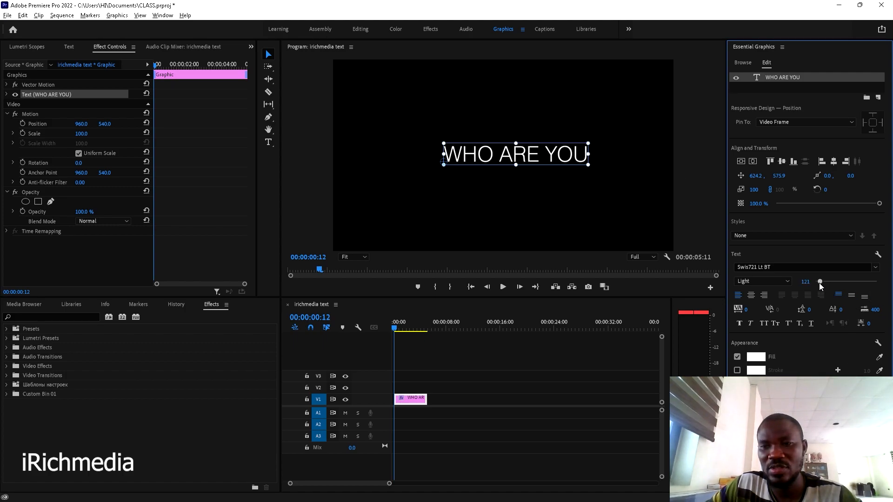
left_click(805, 282)
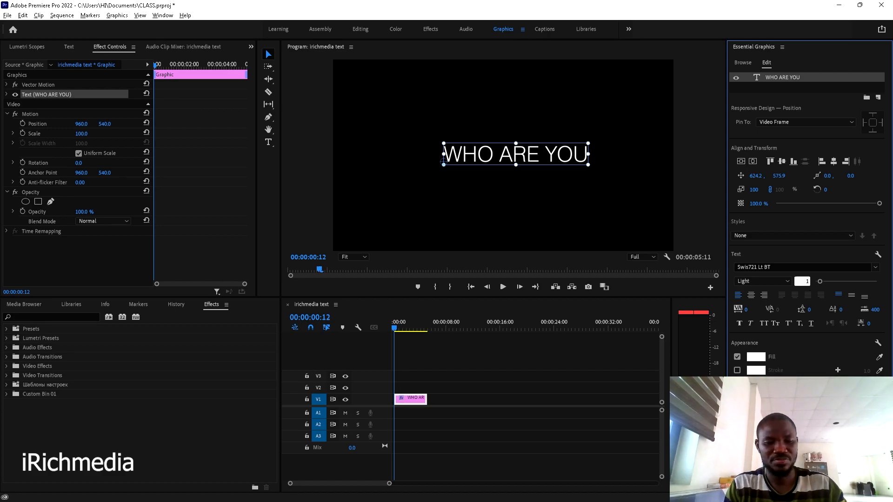
left_click(544, 400)
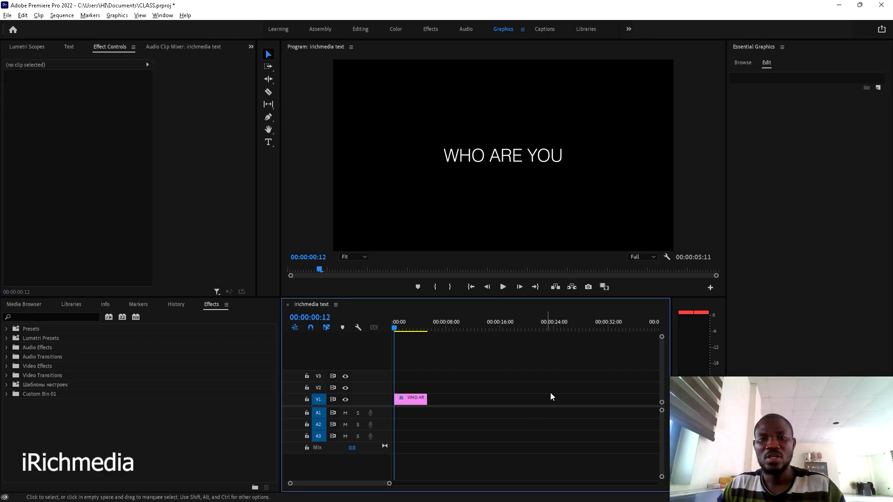
left_click(410, 403)
left_click(791, 77)
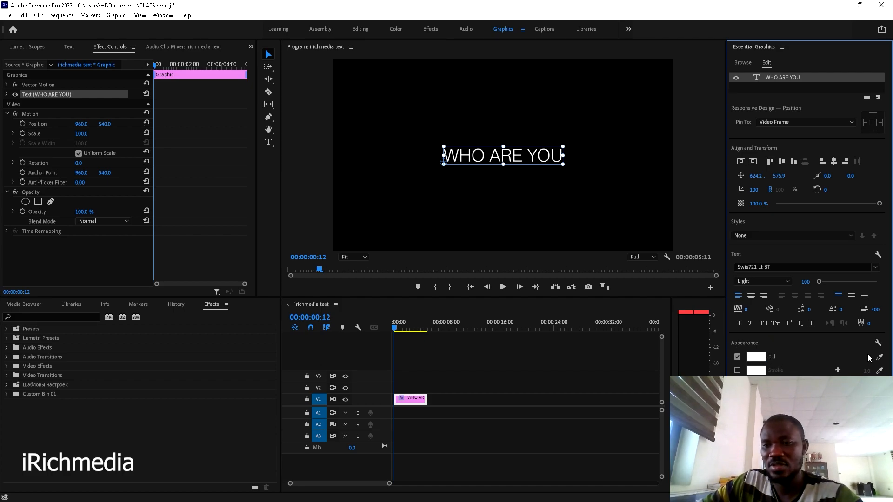
- Try a red fill colour on the WHO ARE YOU title
left_click(760, 358)
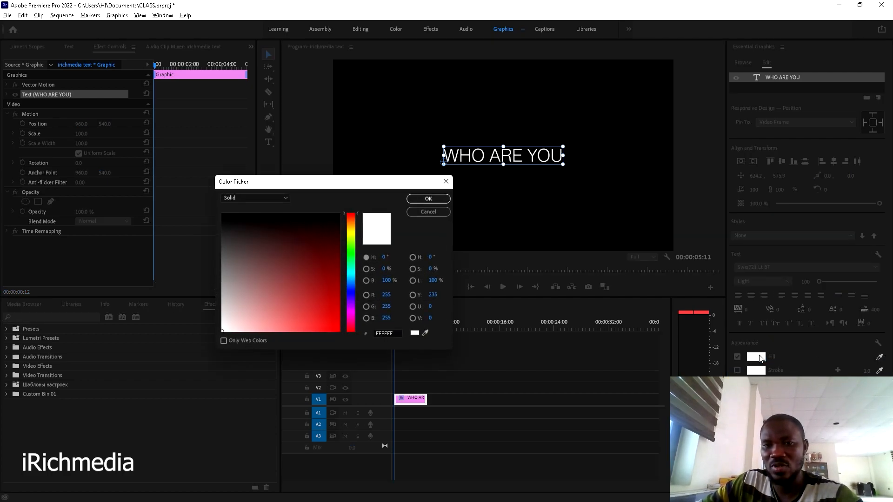
left_click_drag(335, 225, 335, 322)
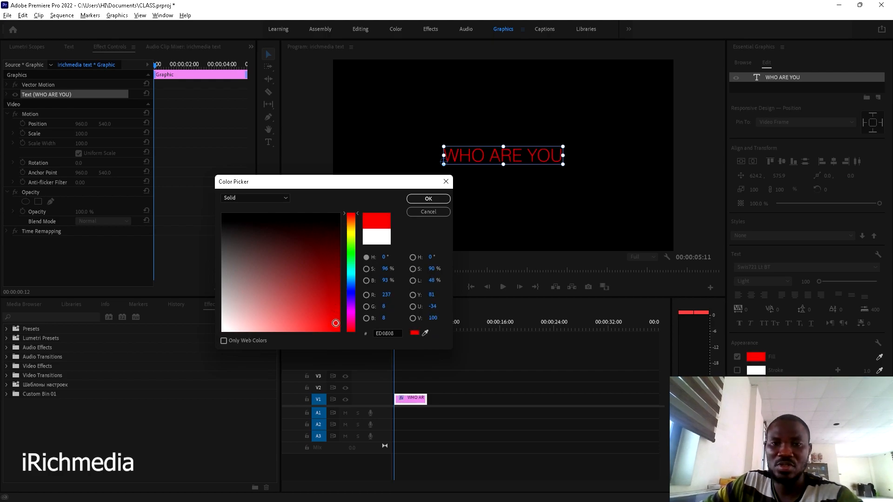
left_click(426, 199)
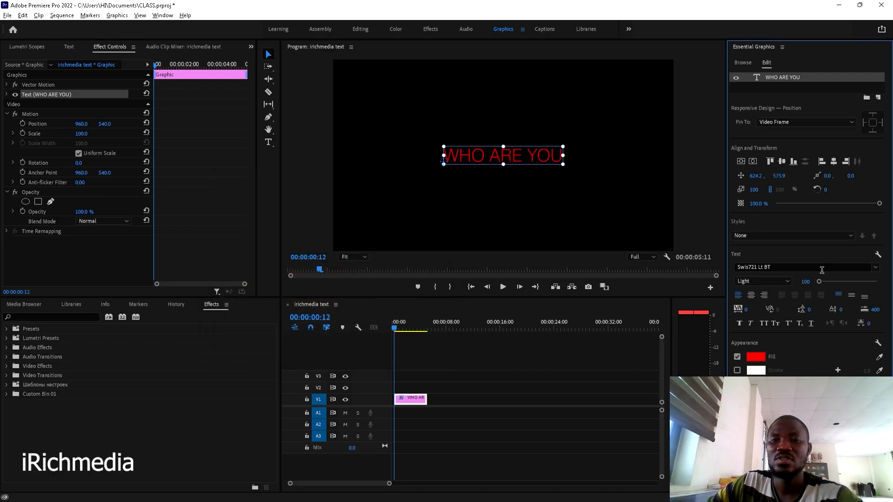
- Change the title's fill colour to cyan instead
left_click(755, 359)
left_click(352, 242)
left_click_drag(352, 242, 358, 275)
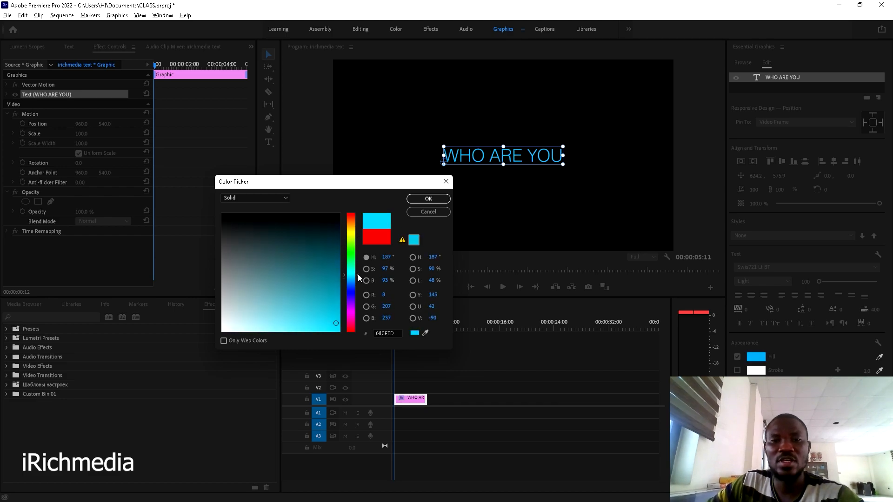
left_click(443, 199)
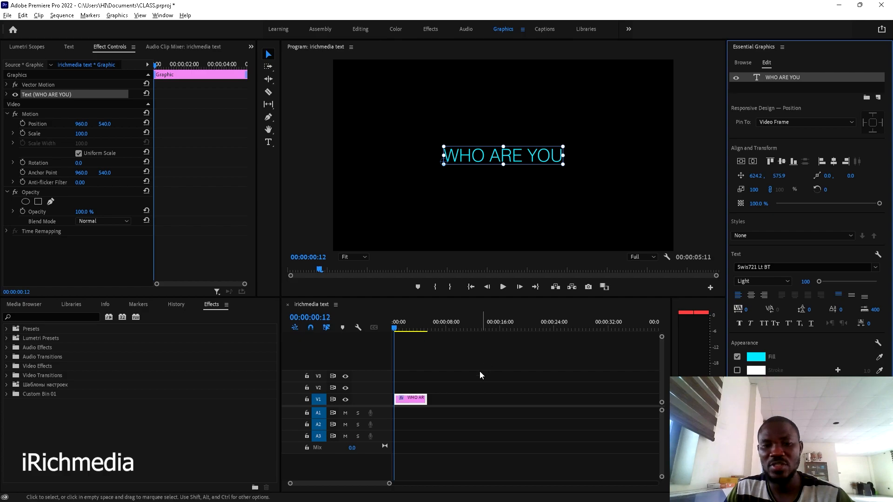
left_click(410, 399)
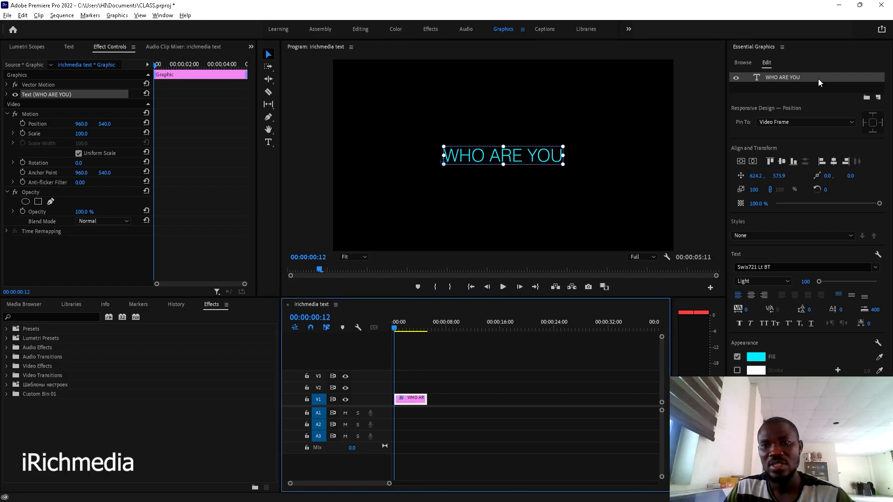
left_click(787, 78)
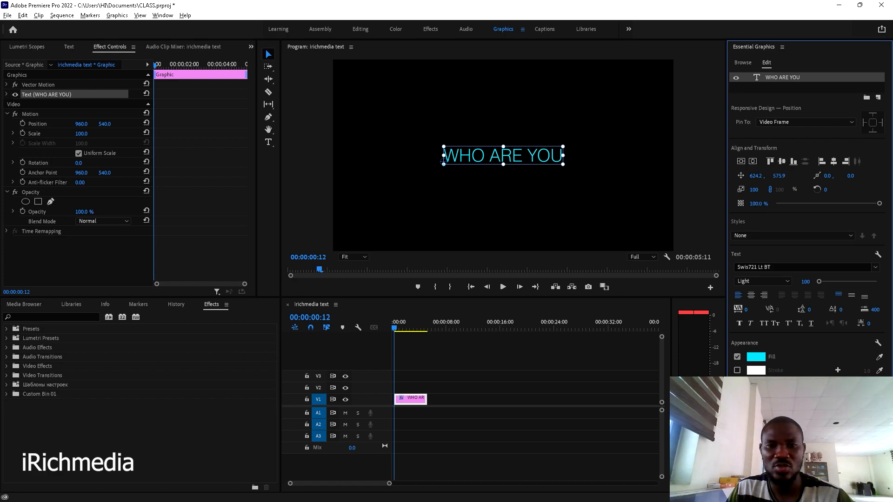
left_click_drag(758, 203, 722, 203)
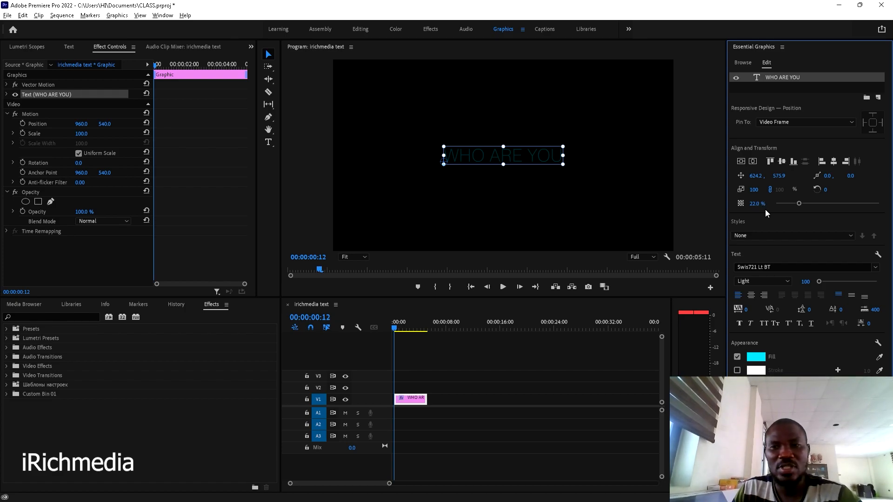
left_click_drag(756, 204, 748, 204)
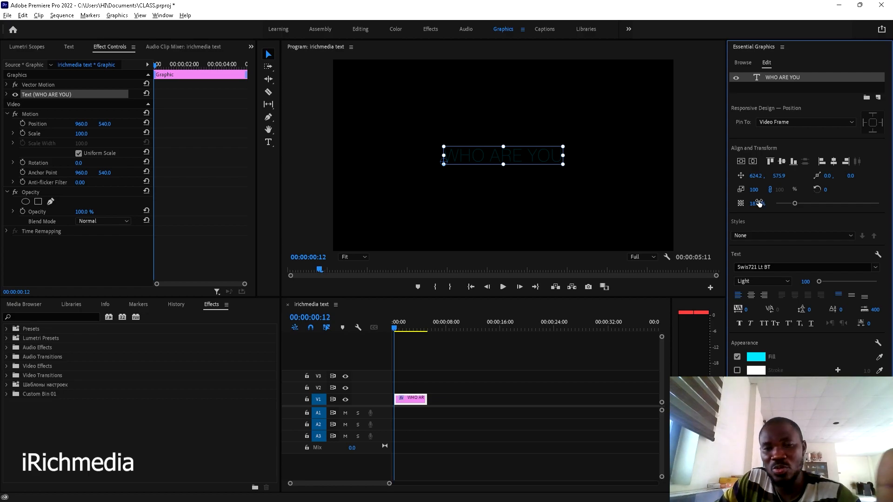
left_click_drag(757, 206, 793, 206)
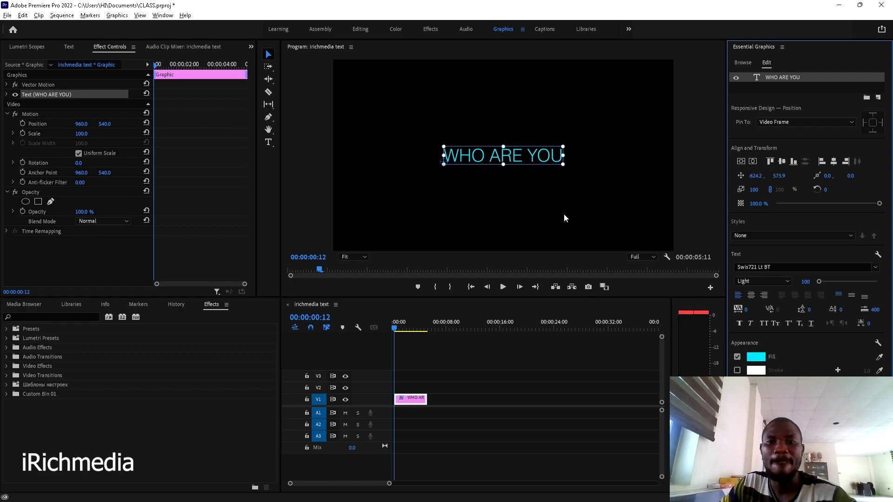
left_click(475, 353)
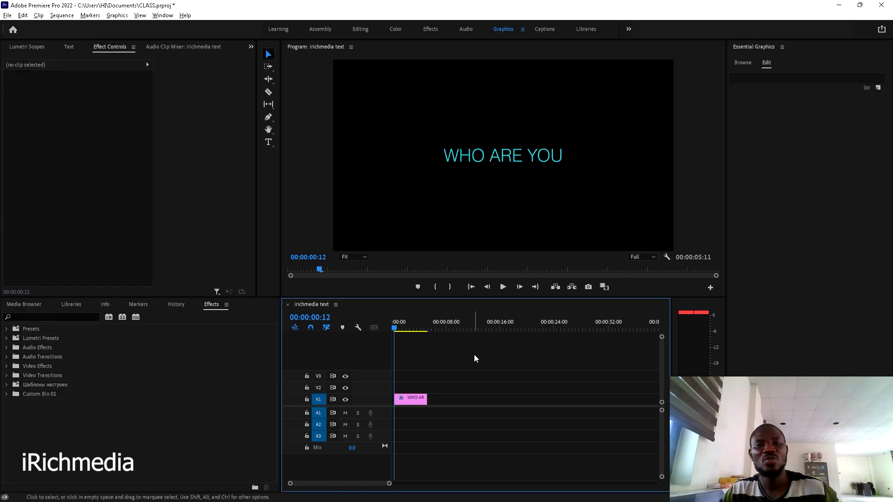
left_click(498, 160)
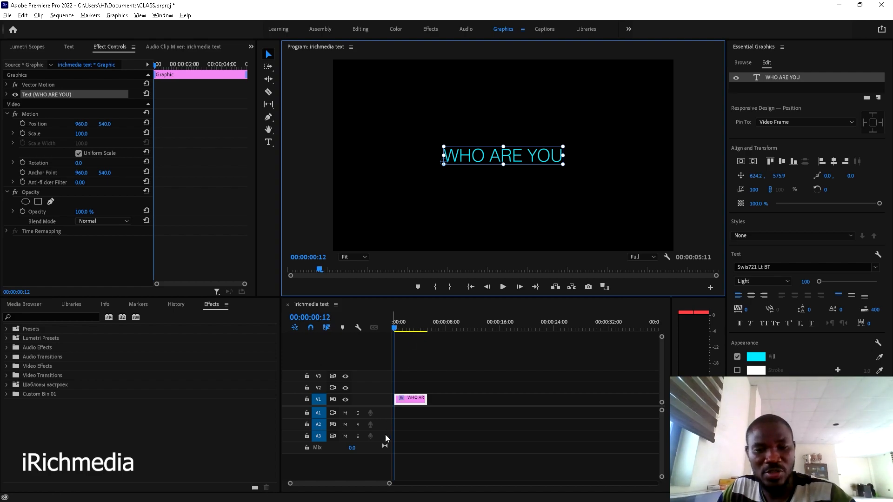
key("ctrl+s")
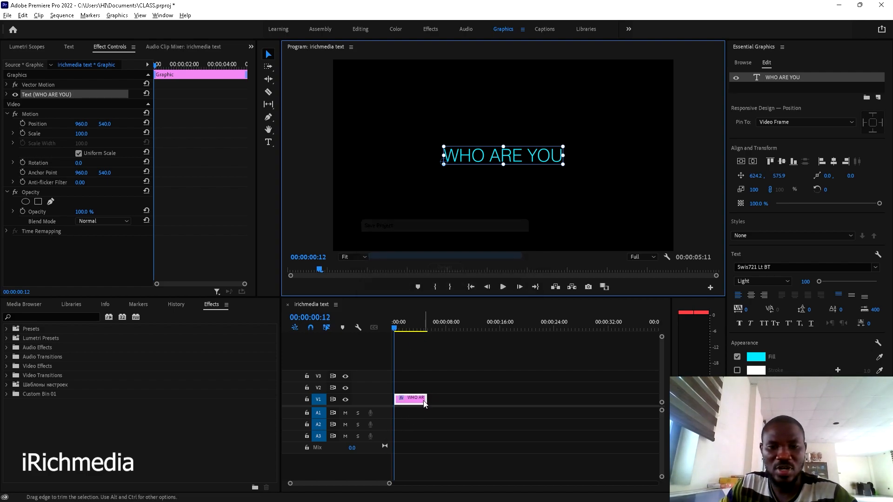
- Append a question mark so the title reads 'WHO ARE YOU ?'
double_click(516, 155)
left_click(561, 158)
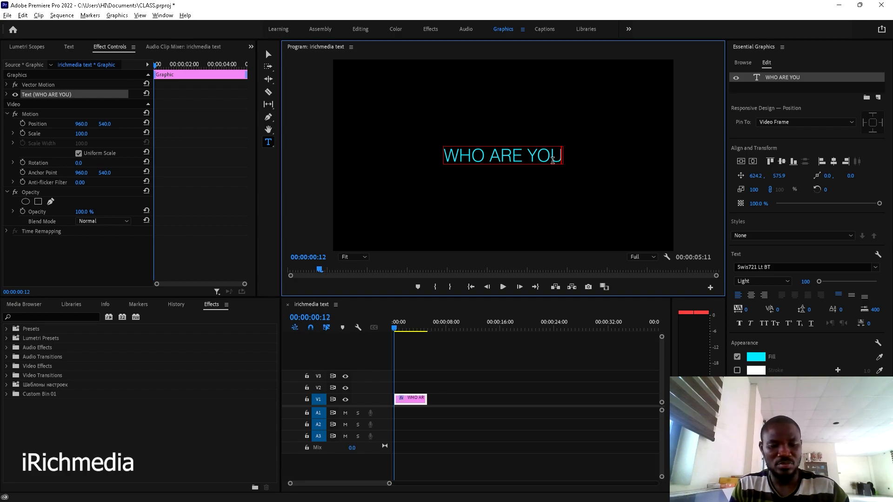
type("?")
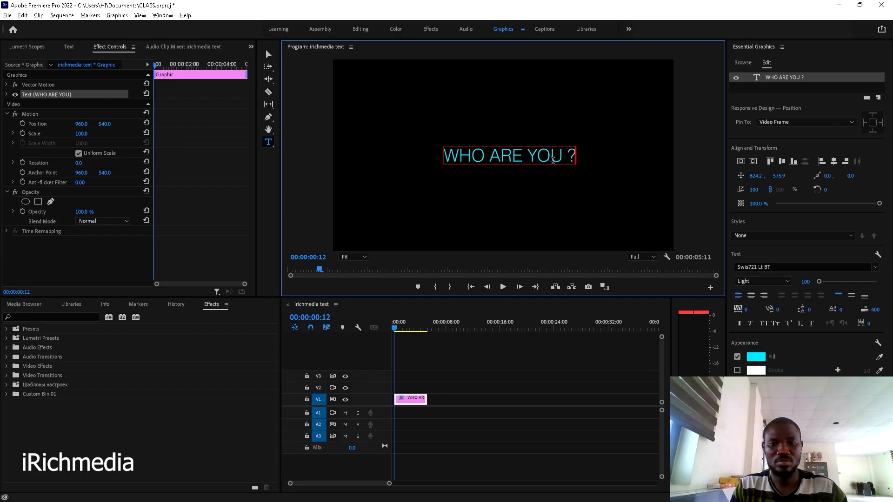
left_click(423, 356)
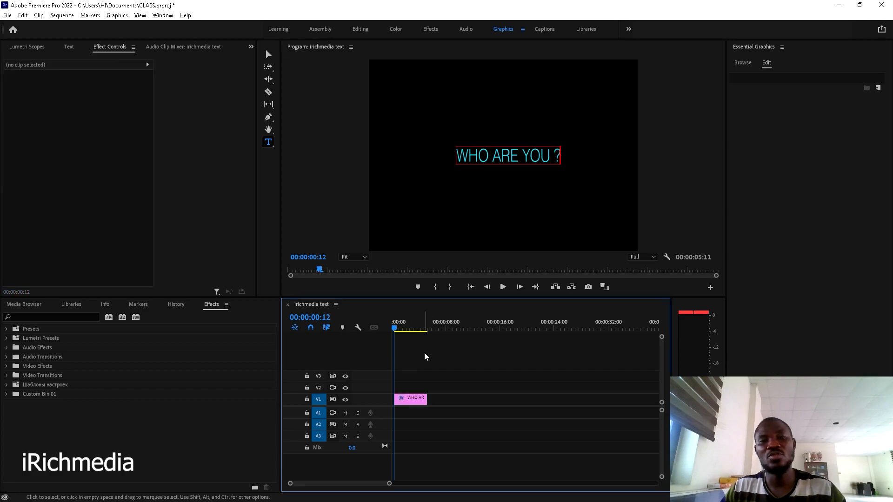
left_click(411, 402)
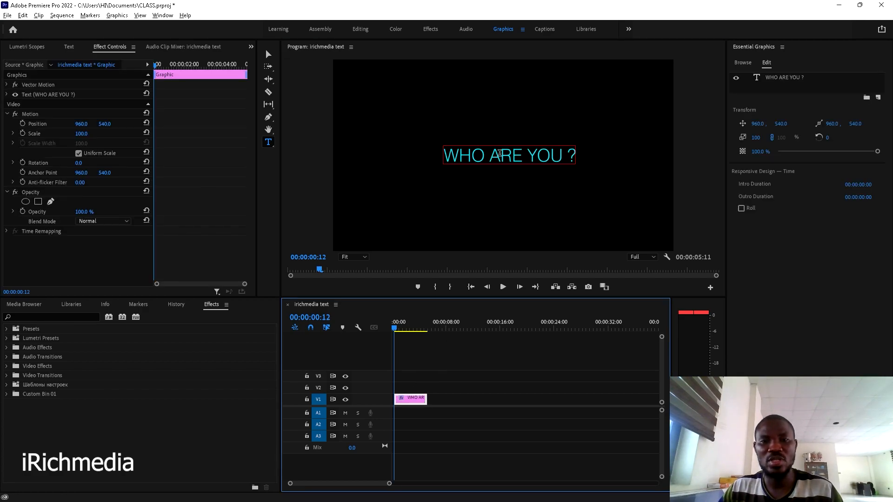
- Centre the 'WHO ARE YOU ?' text horizontally in the frame
left_click(268, 55)
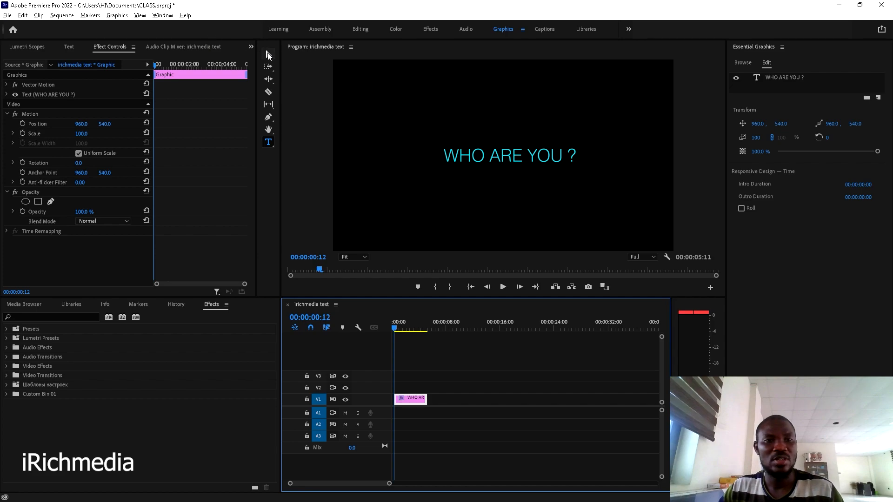
left_click(538, 160)
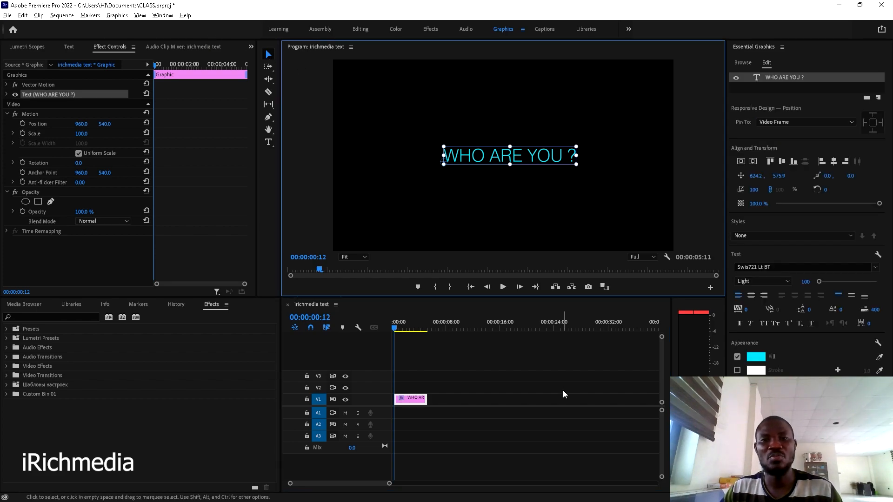
left_click(834, 161)
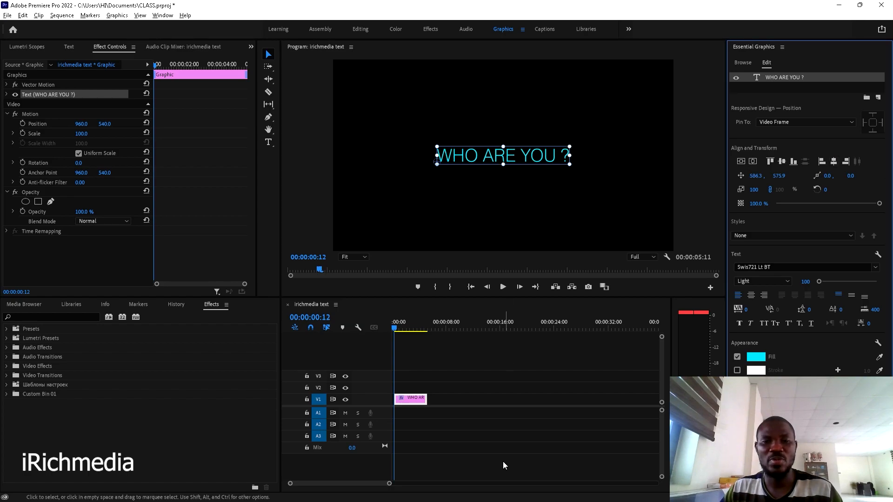
- Trim the title clip to 00:00:00:29 and move it to the sequence start
left_click_drag(427, 400, 417, 401)
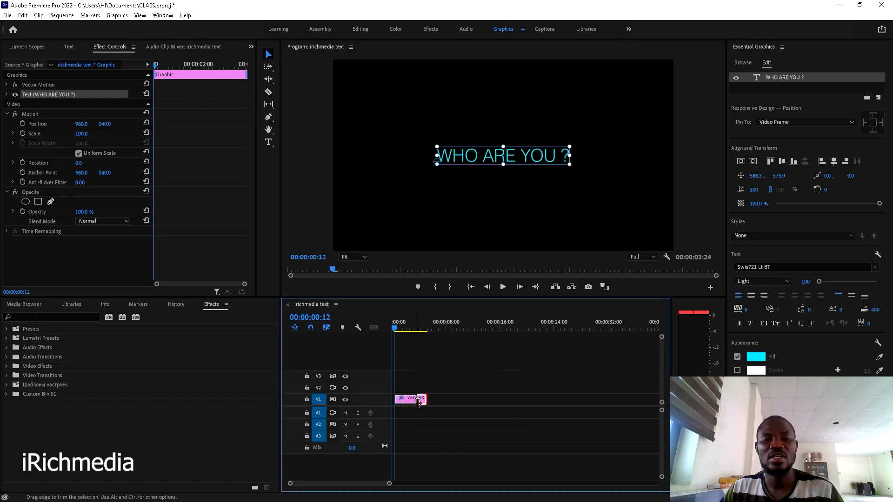
key("space")
key("space")
left_click_drag(420, 401, 400, 403)
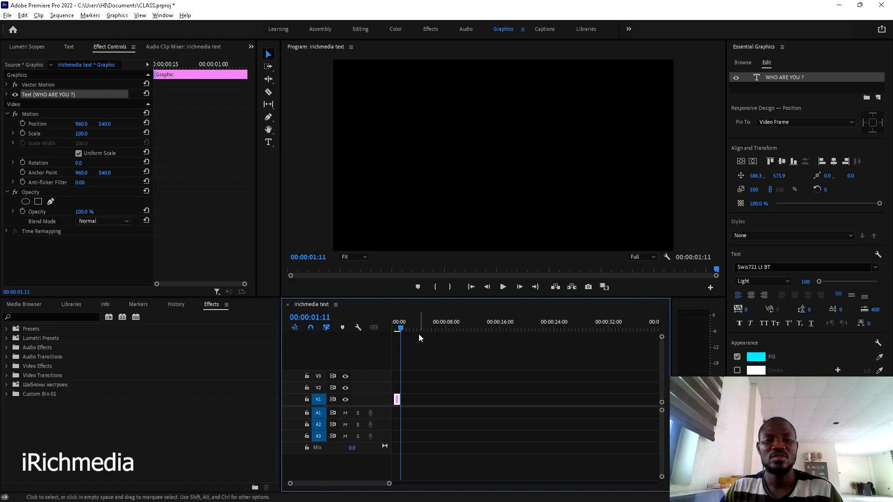
left_click(424, 378)
left_click(398, 327)
left_click_drag(393, 330, 398, 330)
key("equal")
key("equal")
left_click_drag(403, 399, 398, 400)
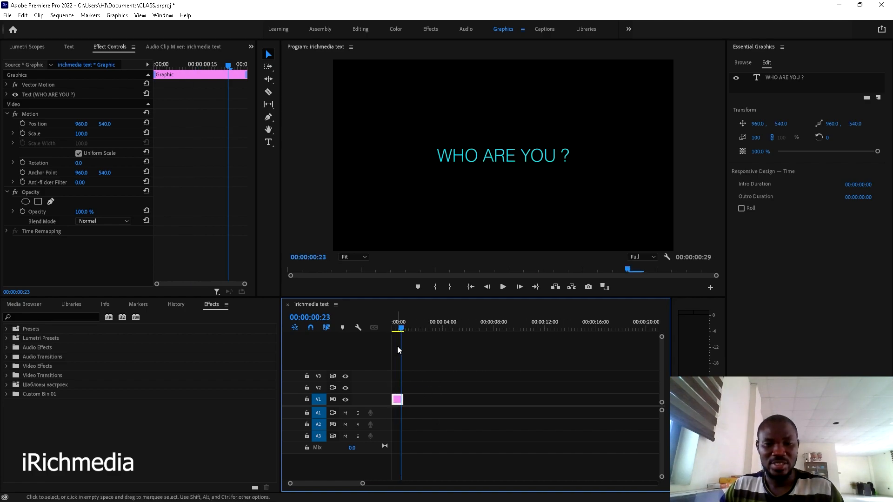
left_click_drag(408, 328, 397, 328)
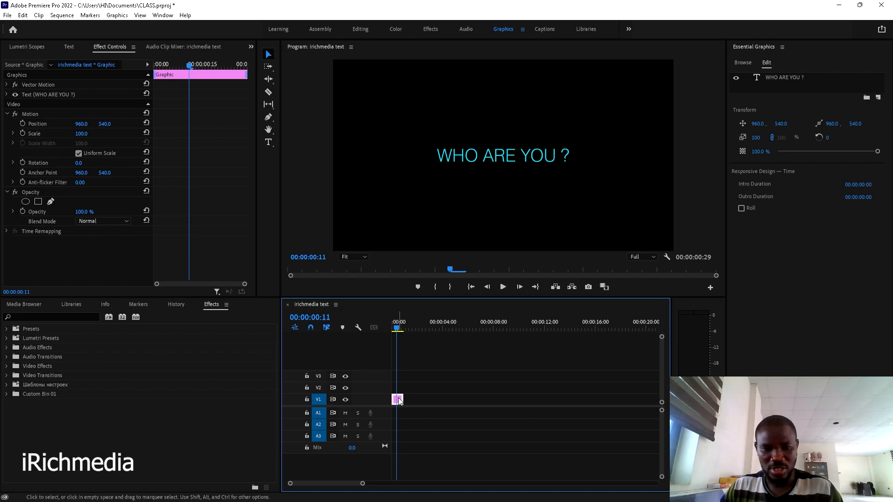
scroll(421, 408, "up", 6)
scroll(421, 407, "up", 4)
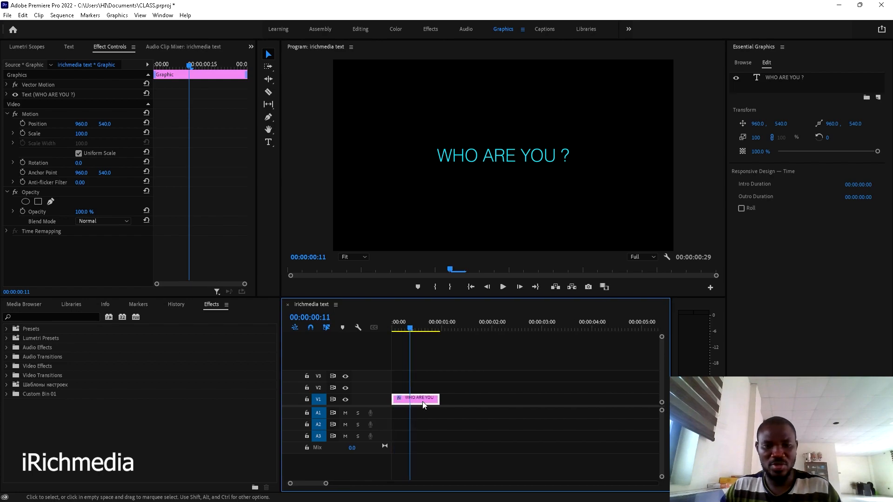
- Alt-drag the 'WHO ARE YOU ?' clip to duplicate it right after the original
scroll(476, 394, "up", 2)
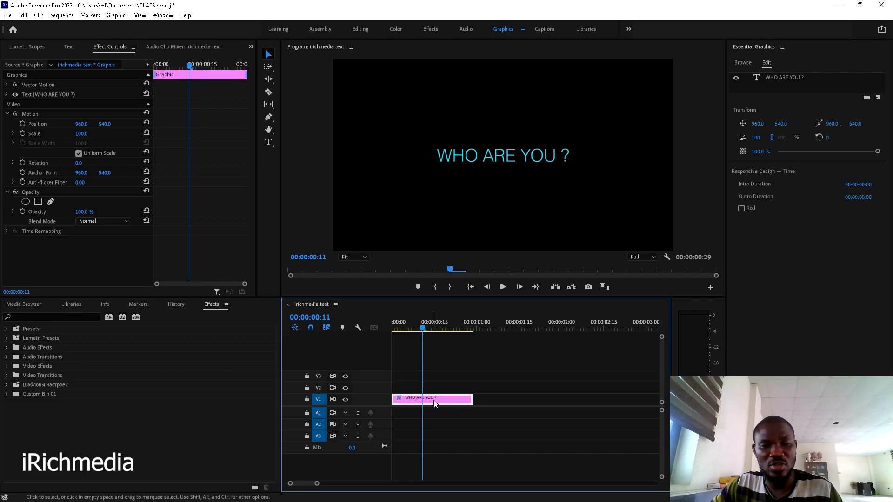
left_click_drag(434, 401, 516, 401)
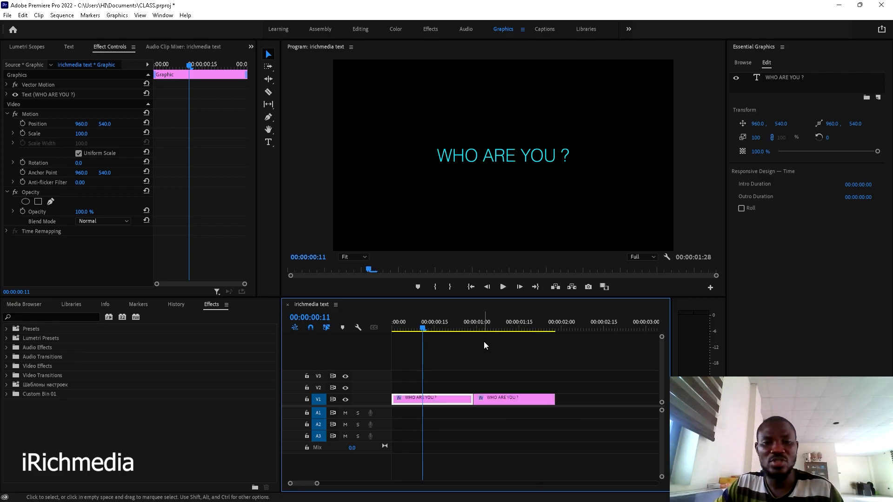
left_click_drag(464, 331, 494, 331)
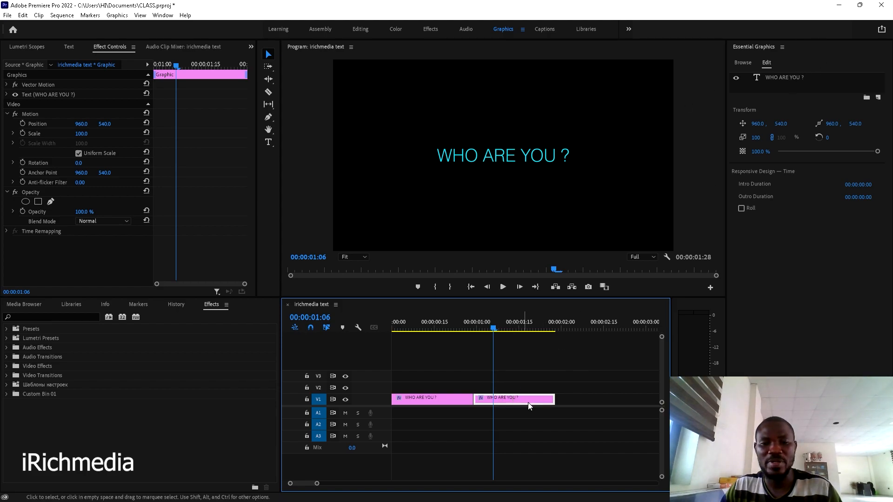
- Replace the second title's text with 'I AM RICHIE' and centre it horizontally
left_click(782, 78)
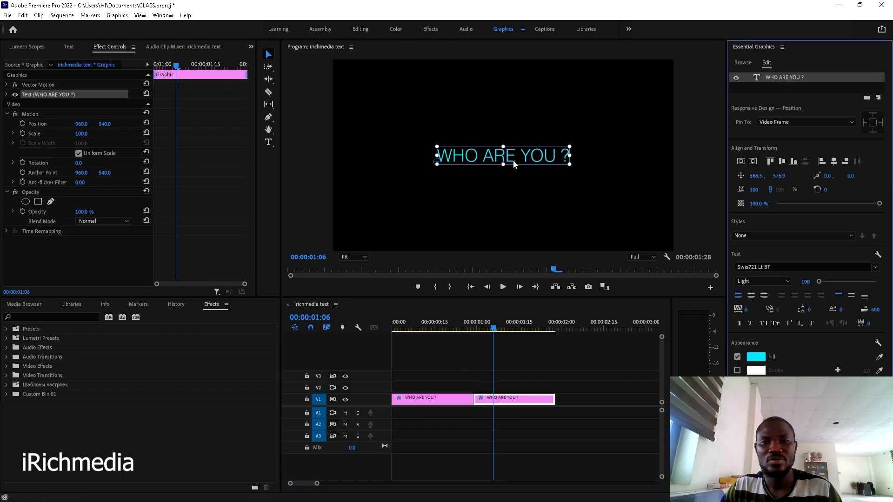
double_click(513, 162)
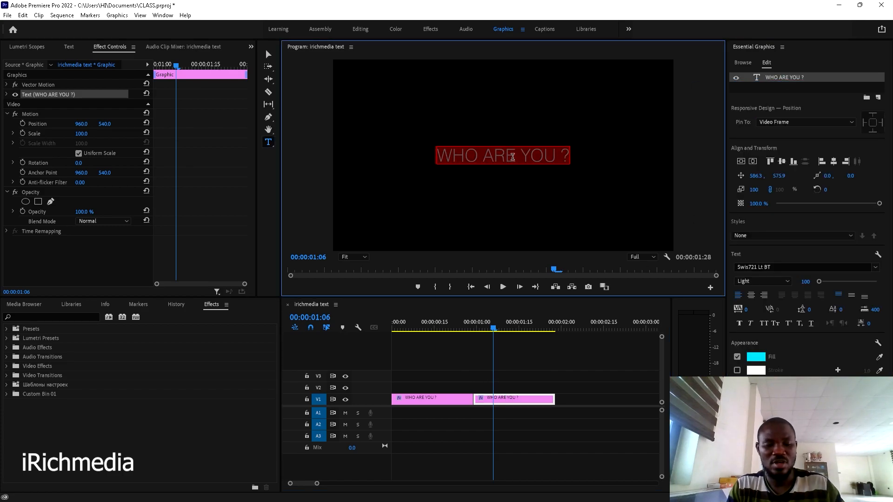
key("BackSpace")
type("I AM")
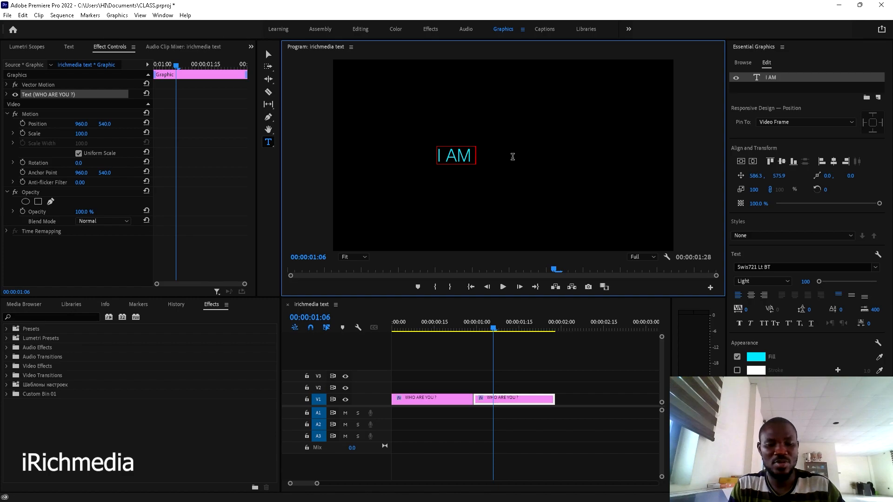
type(" RICHIE")
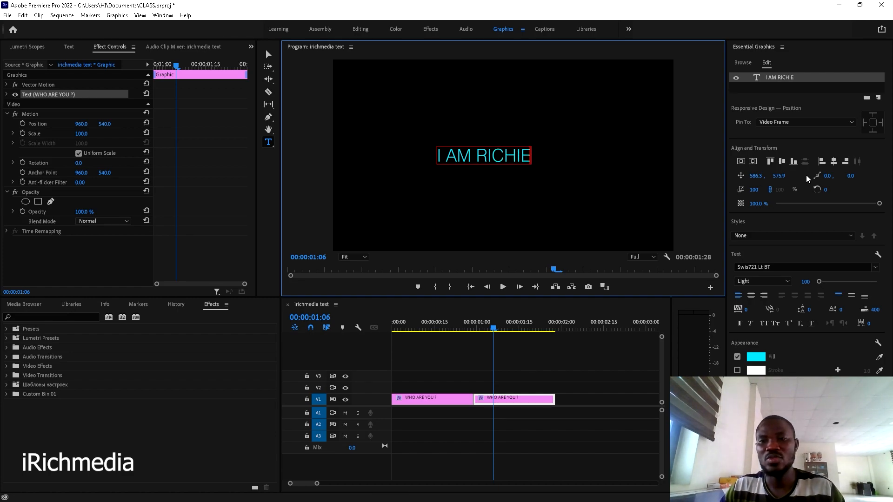
left_click(834, 162)
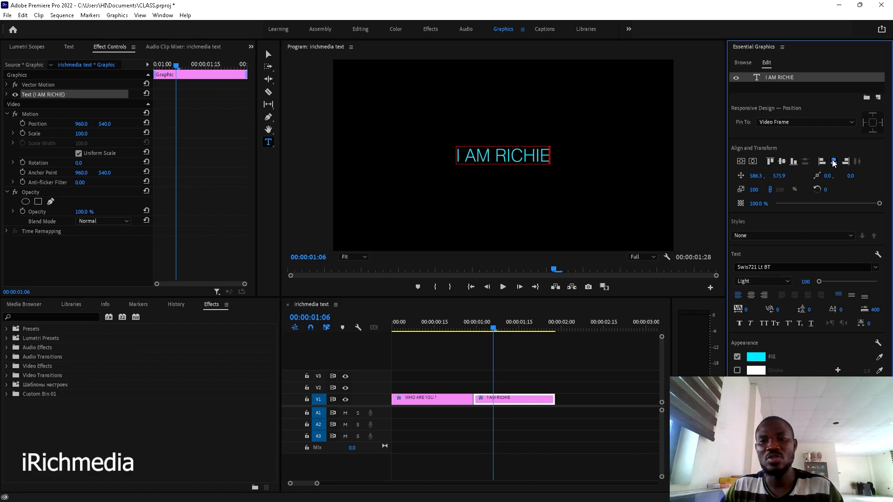
left_click(753, 161)
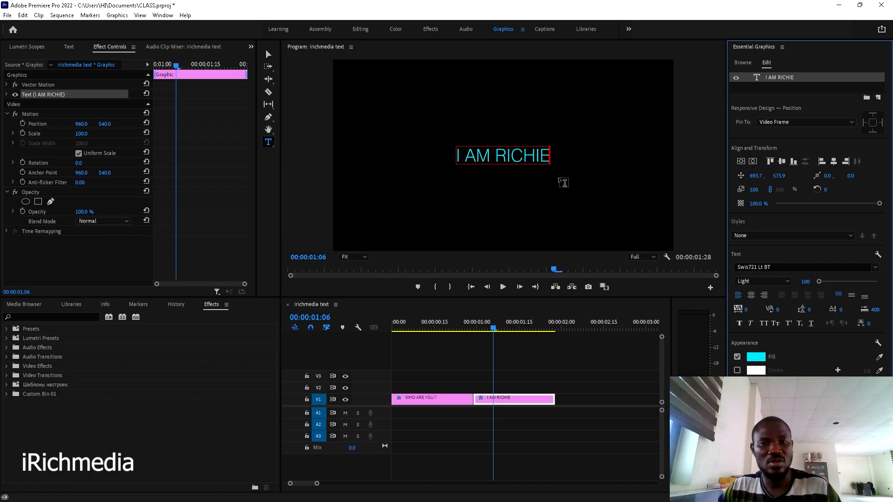
- Change the I AM RICHIE fill colour from cyan to yellow-green
left_click(526, 183)
key("ctrl+a")
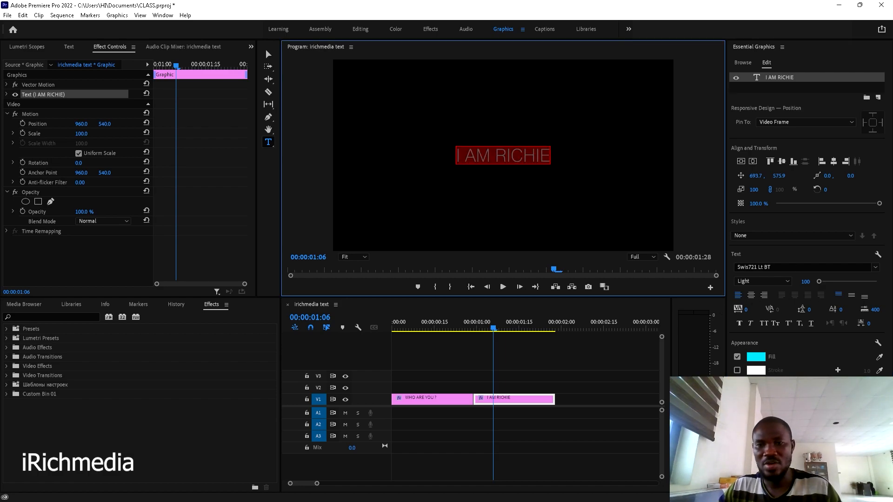
left_click(756, 358)
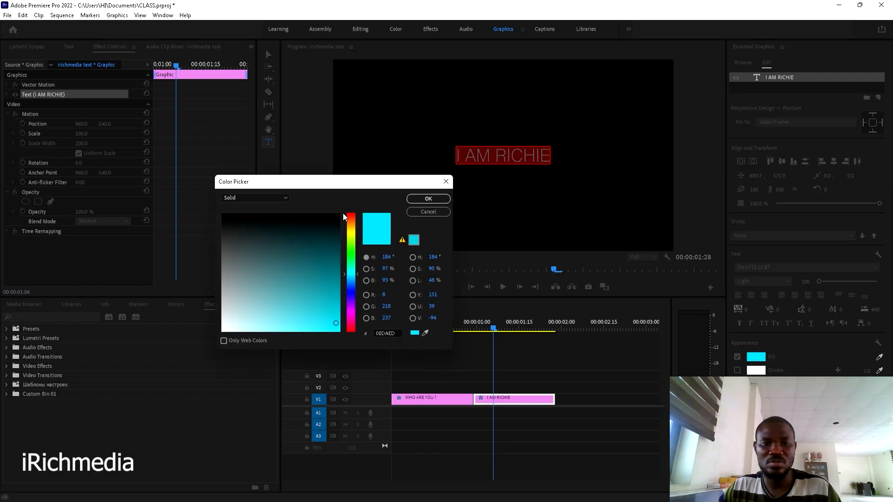
left_click_drag(345, 286, 350, 240)
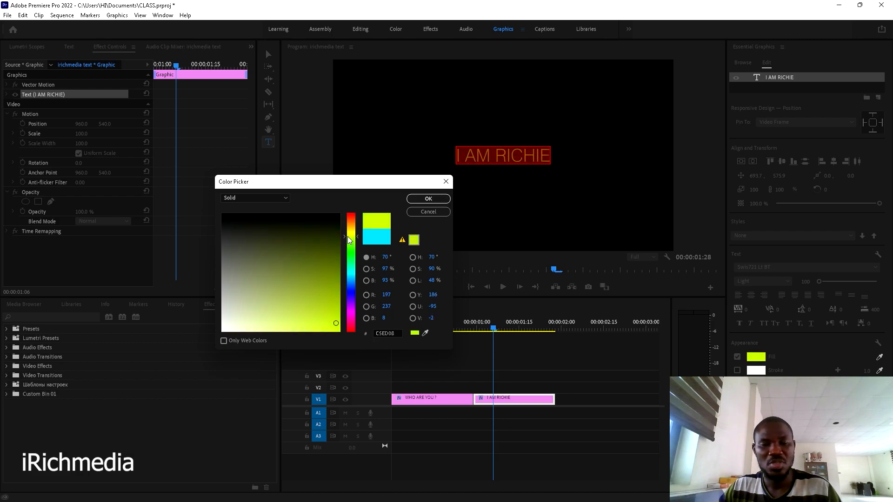
left_click(427, 199)
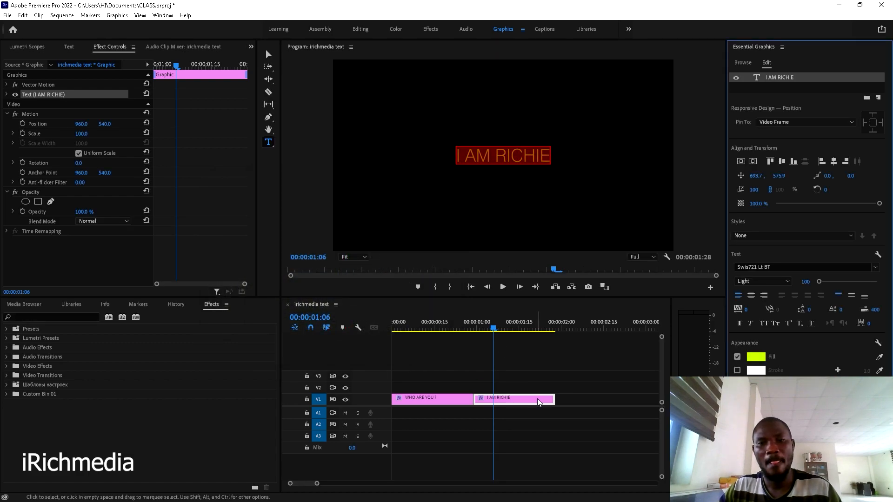
left_click(543, 371)
- Preview the titles, shift I AM RICHIE later and extend WHO ARE YOU ? to meet it
left_click_drag(481, 324, 410, 330)
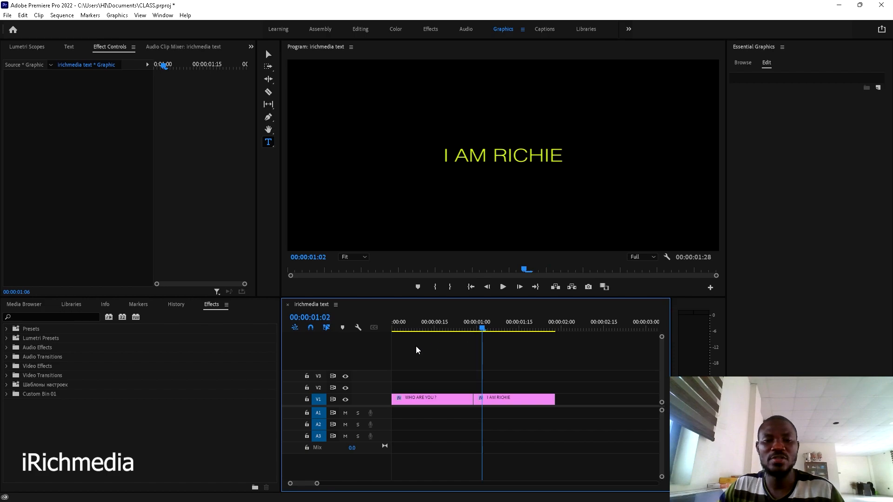
key("space")
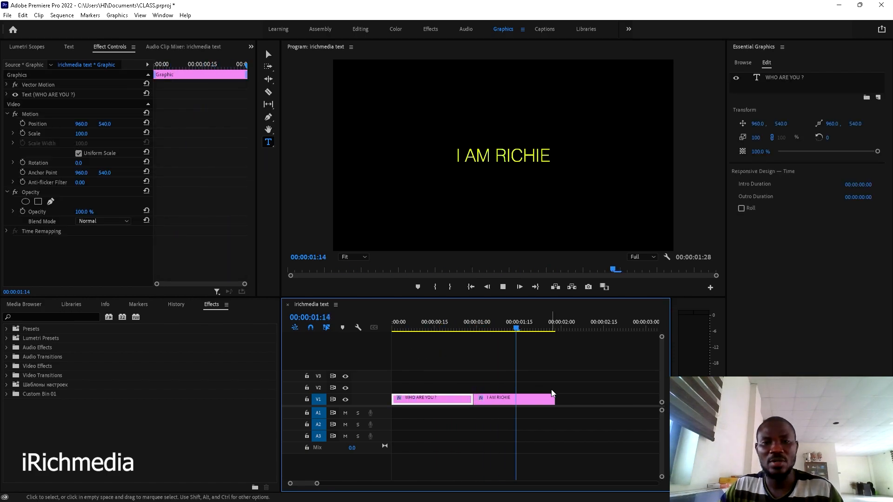
key("space")
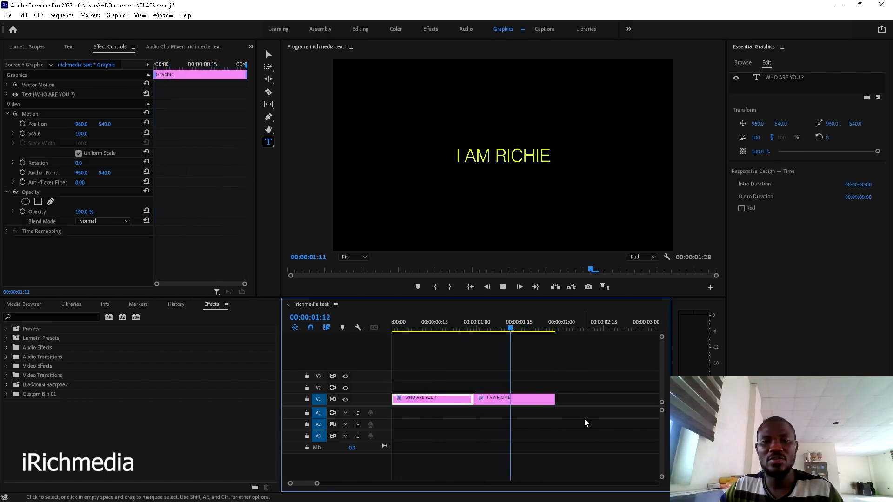
key("space")
key("space")
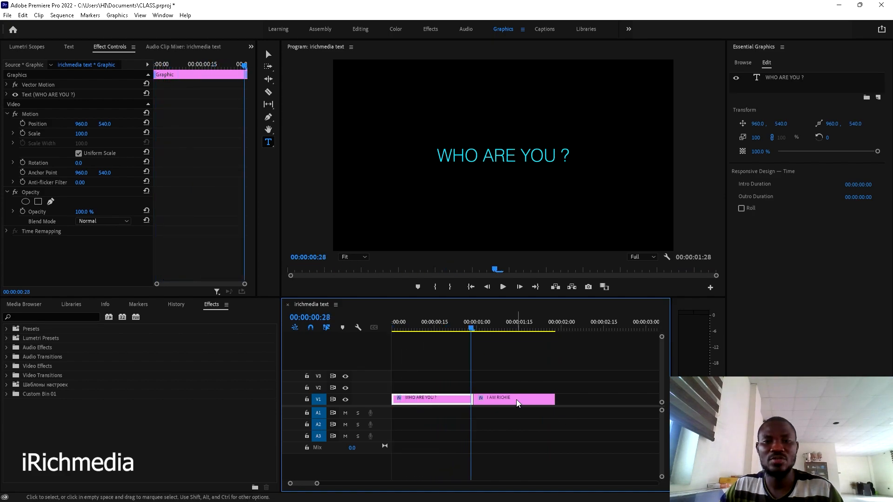
left_click_drag(507, 403, 484, 399)
key("space")
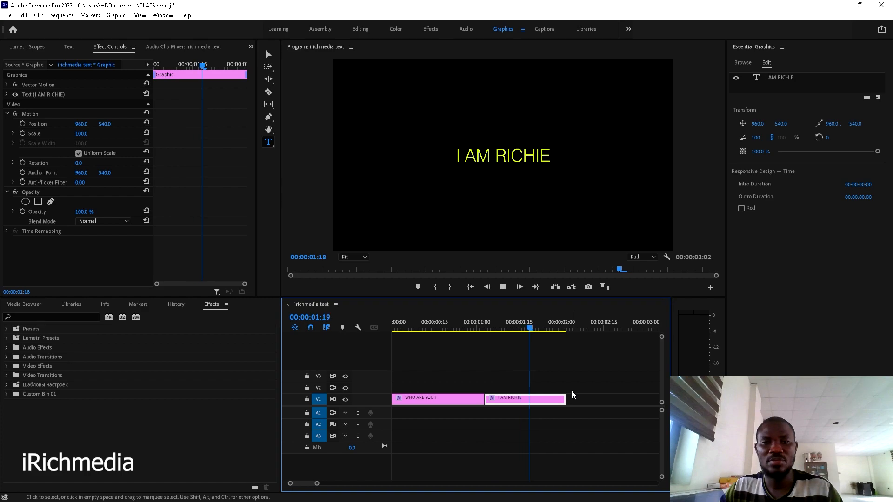
key("space")
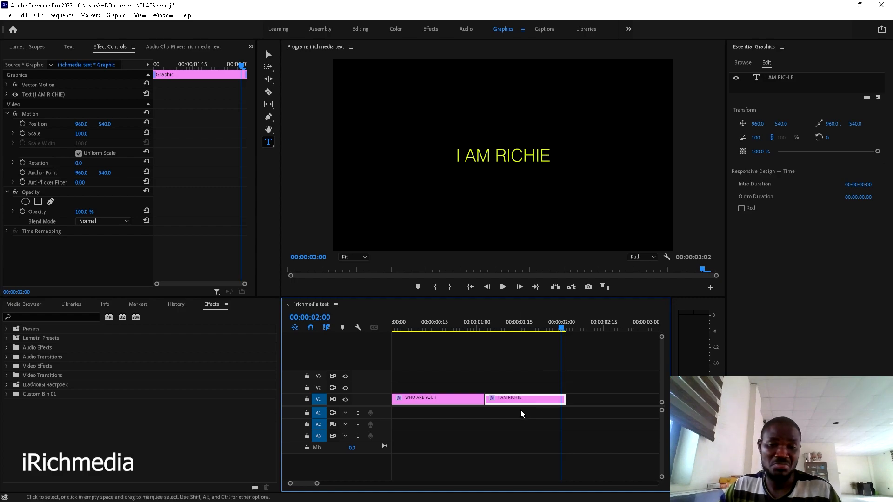
- Alt-drag the I AM RICHIE clip to place a copy right after it
left_click_drag(513, 405, 597, 399)
scroll(597, 398, "down", 5)
left_click_drag(511, 323, 522, 322)
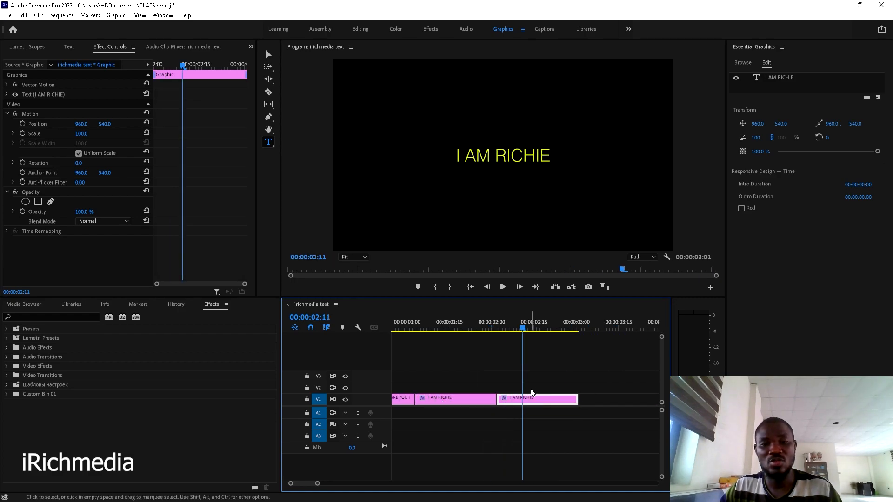
- Replace the copied title's text with 'HOW ABOUT YOU' and 'WHATS YOUR NAME?' on a second line
left_click(492, 157)
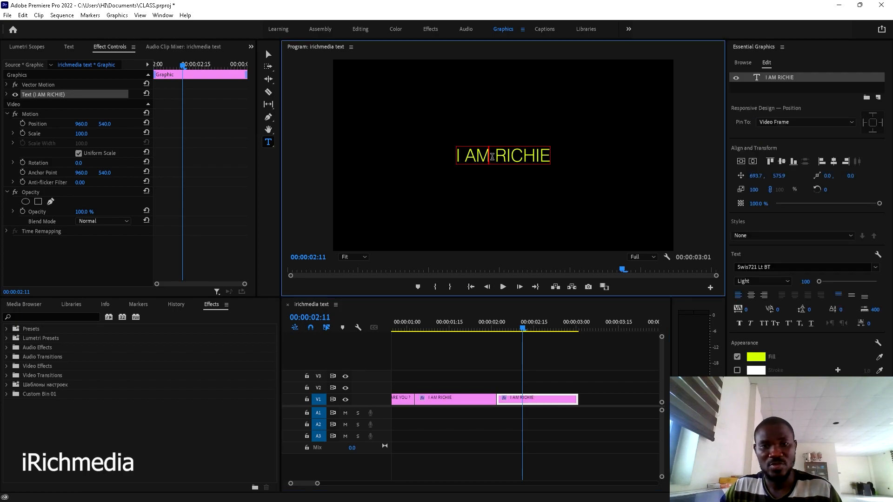
key("ctrl+a")
type("H")
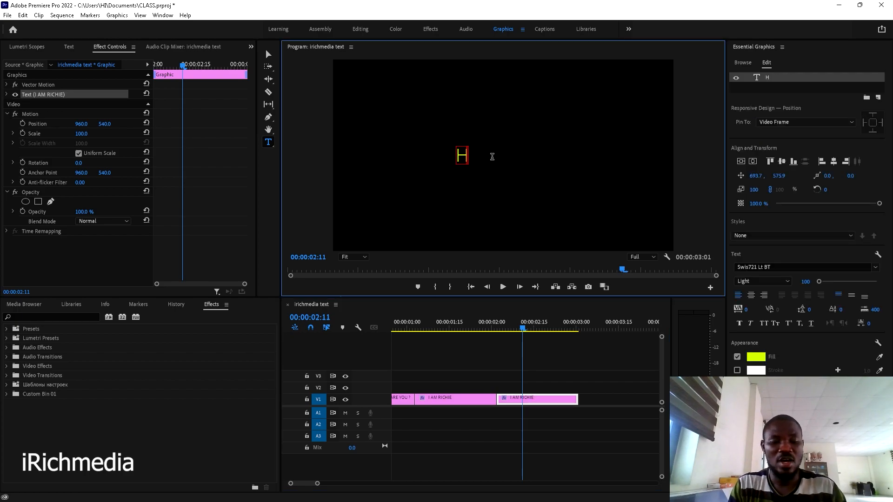
type("OW ABOUT YOU")
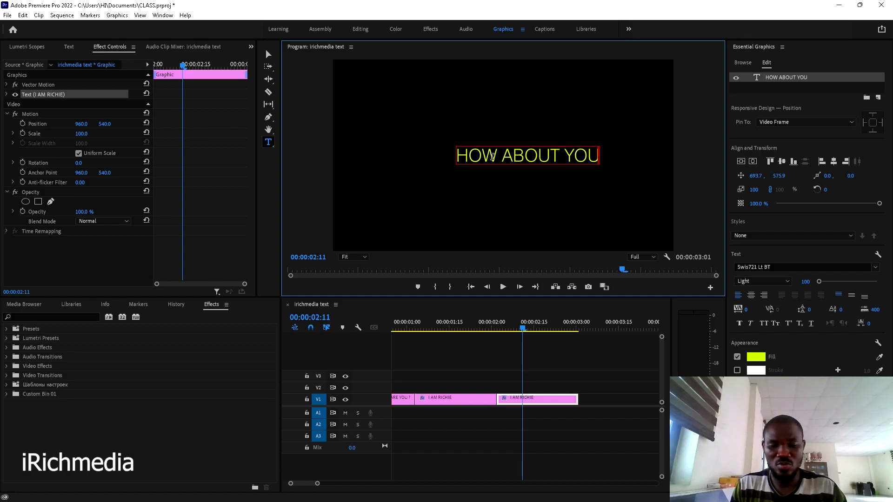
key("Return")
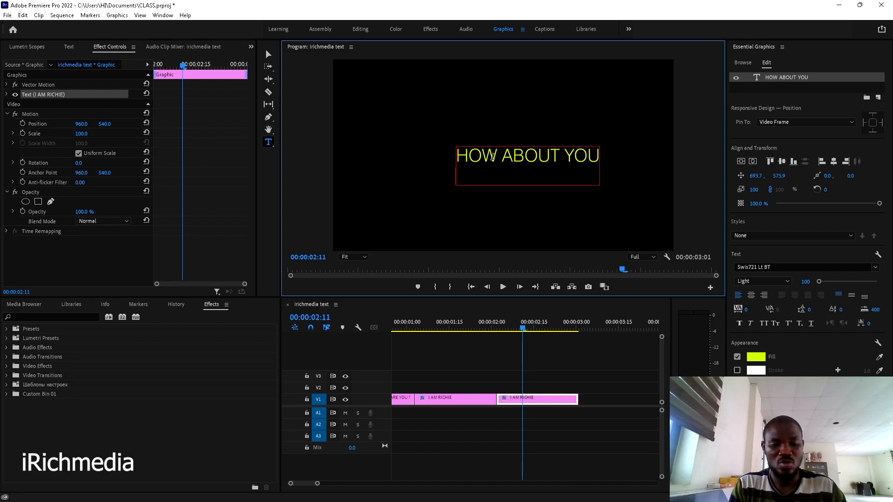
type("WHATS T")
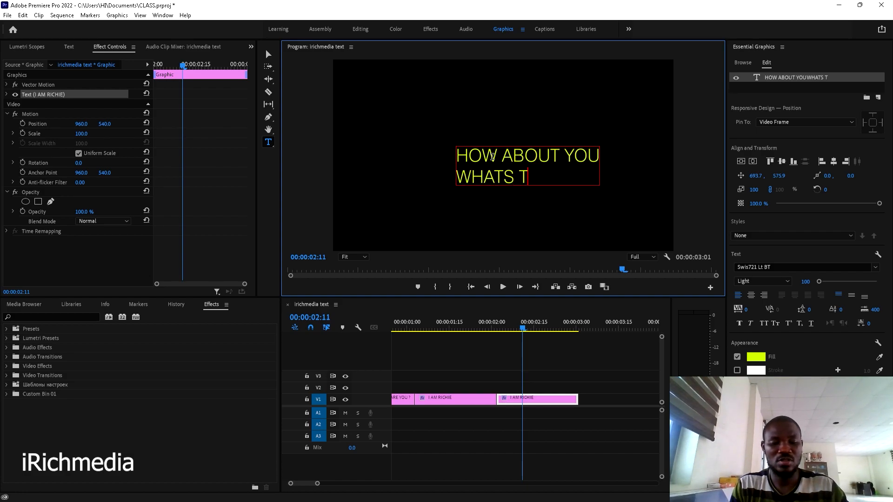
key("BackSpace")
type("YOUR")
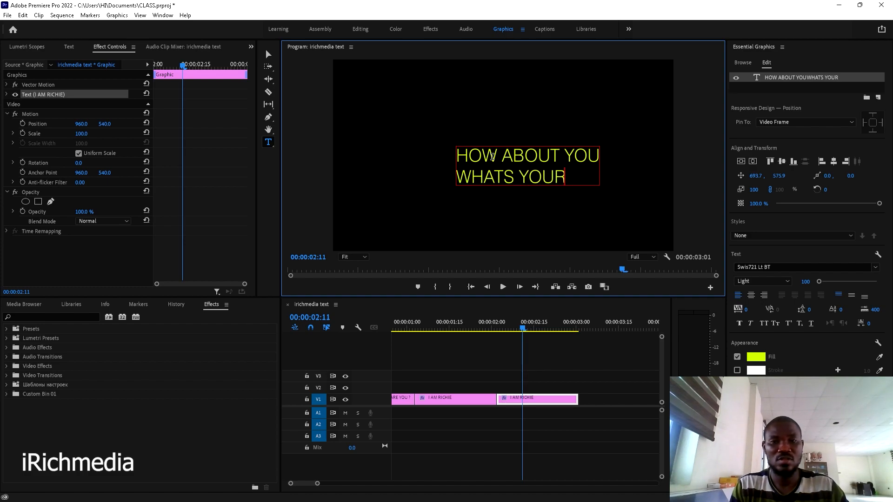
type("V")
key("BackSpace")
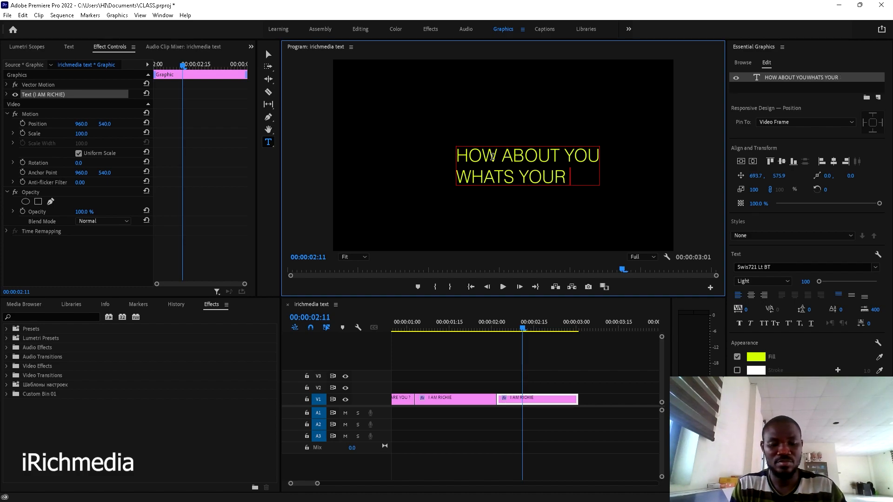
type("NAME?")
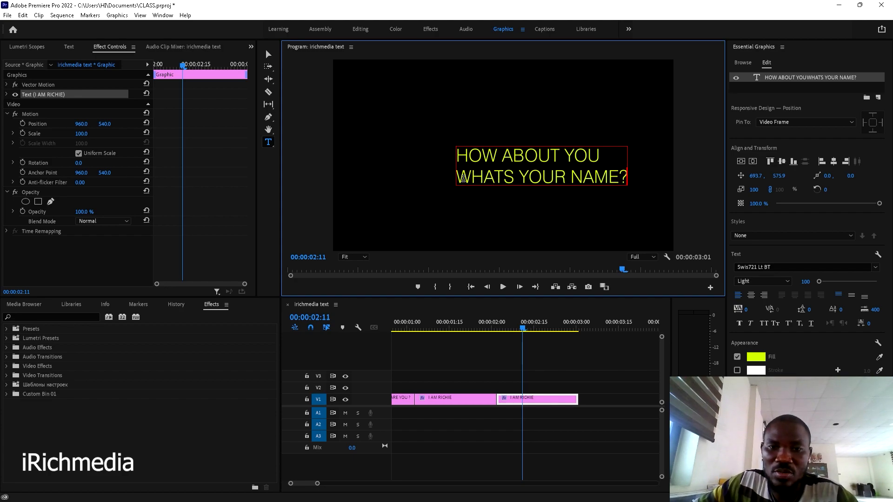
left_click_drag(459, 178, 624, 171)
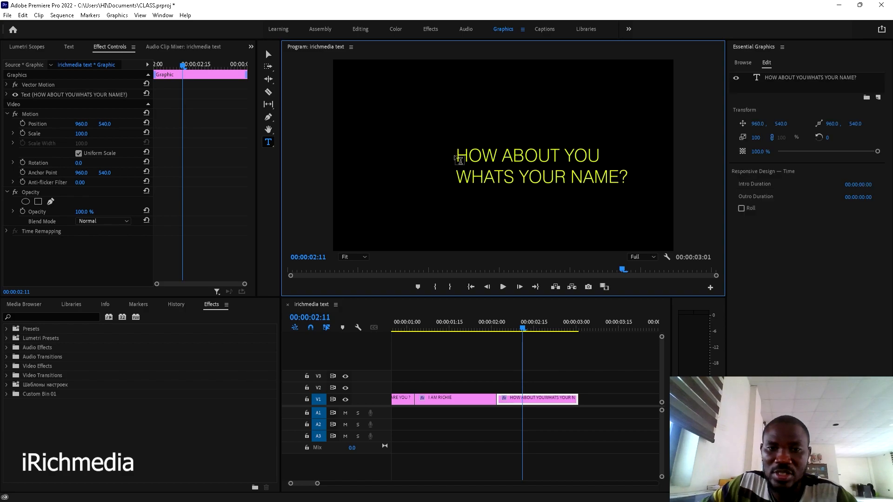
- Centre-align both lines of the HOW ABOUT YOU / WHATS YOUR NAME? title text
left_click(462, 157)
left_click(482, 165)
left_click_drag(459, 157, 599, 153)
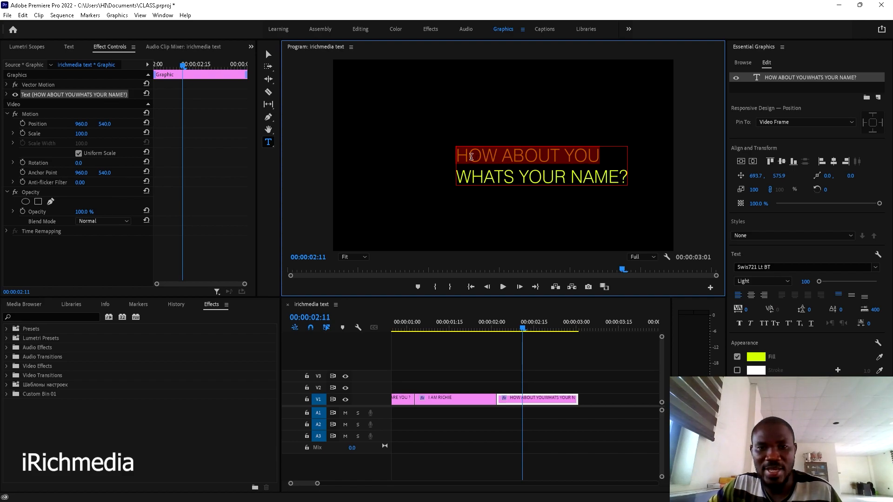
left_click_drag(459, 157, 561, 187)
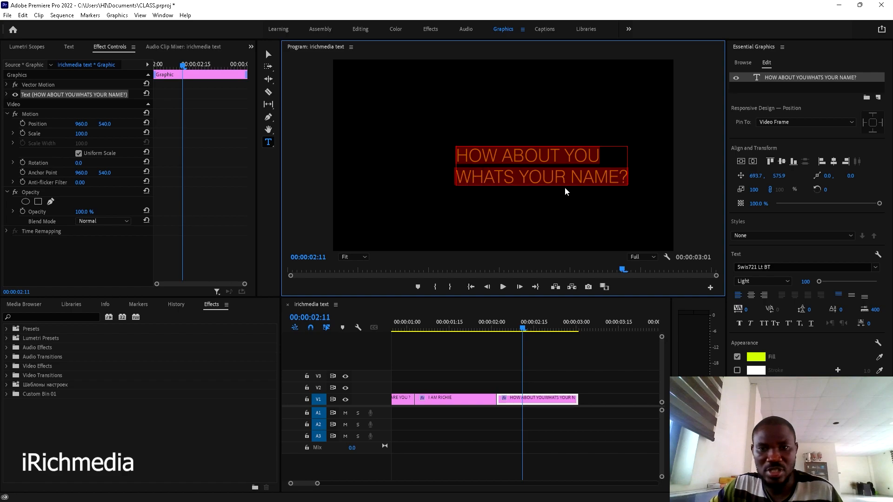
left_click(620, 185)
left_click(621, 184)
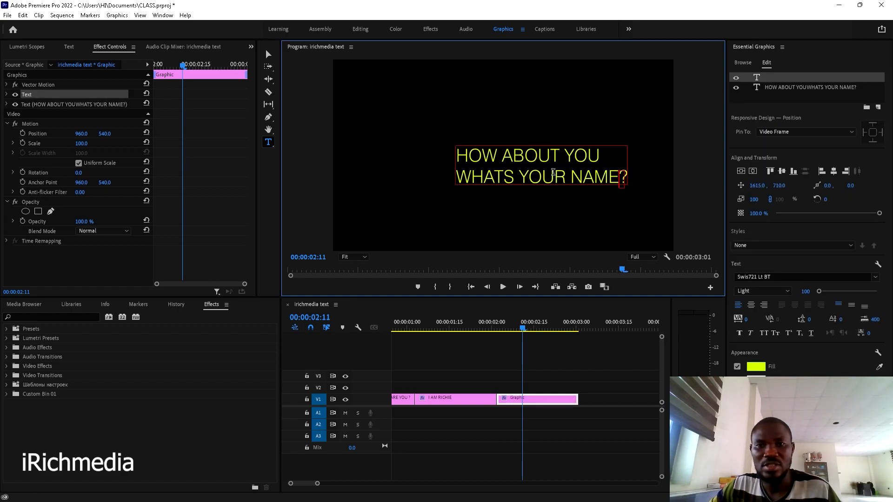
left_click(557, 173)
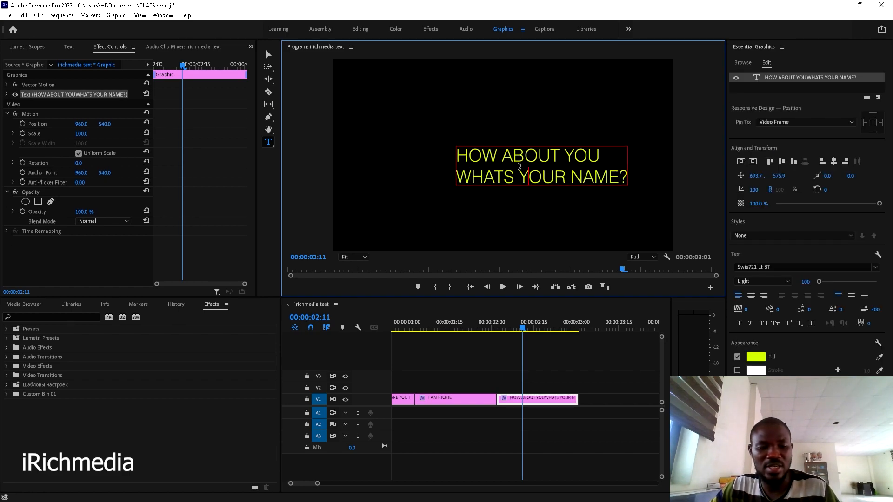
key("ctrl+a")
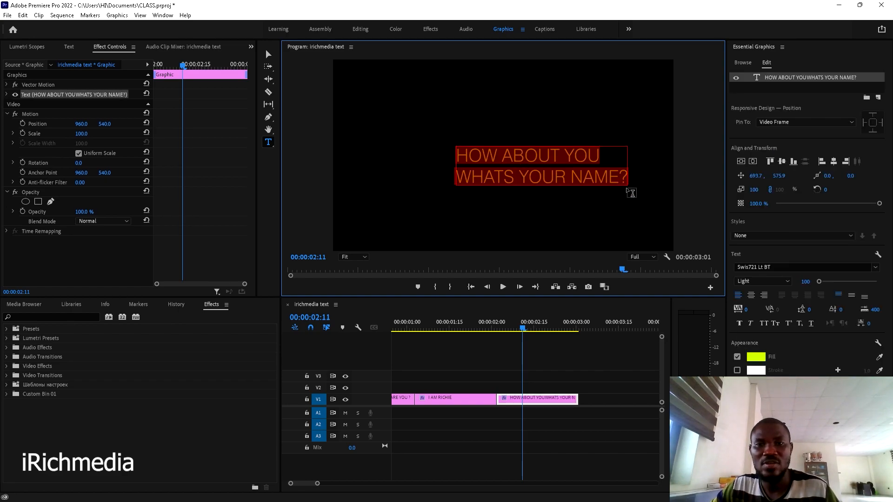
left_click(750, 298)
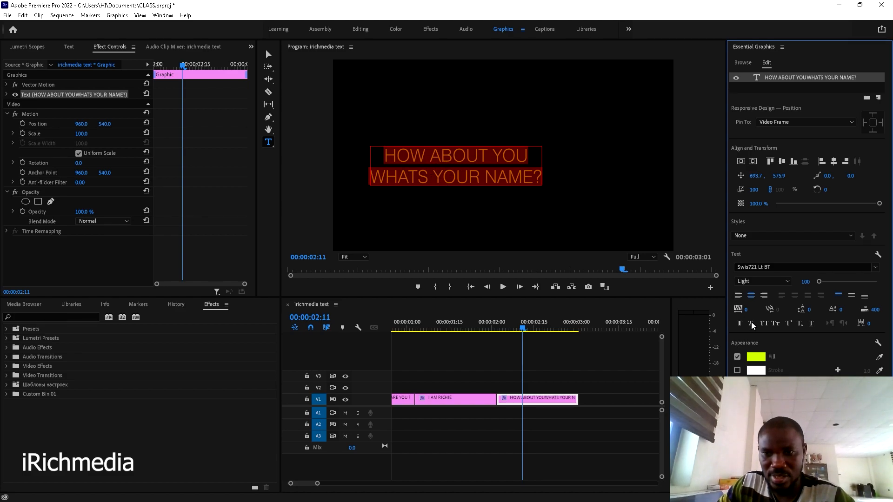
left_click(739, 296)
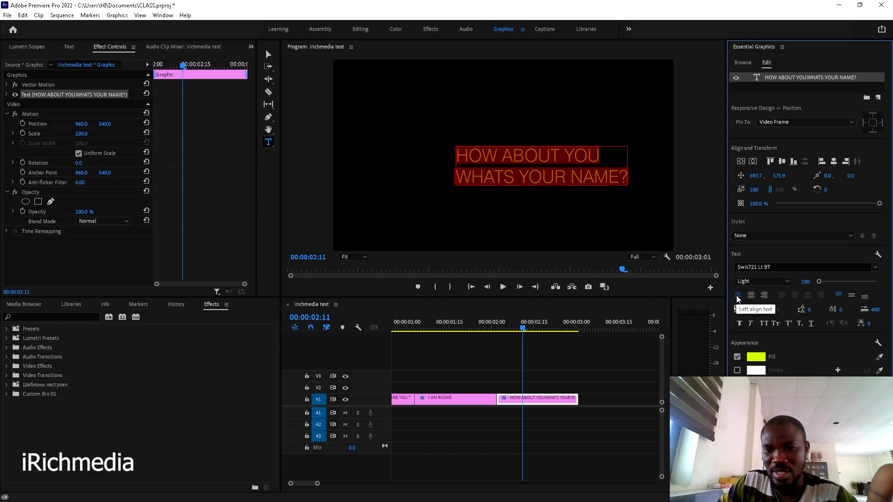
left_click(765, 296)
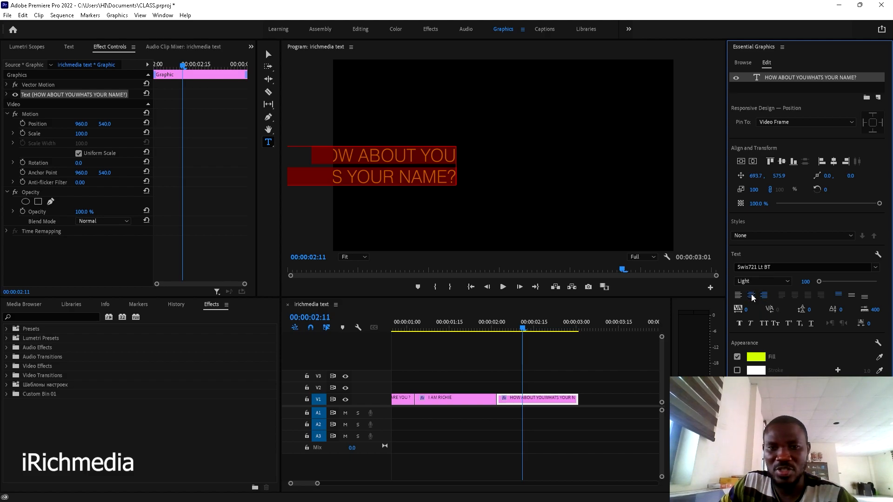
left_click(752, 296)
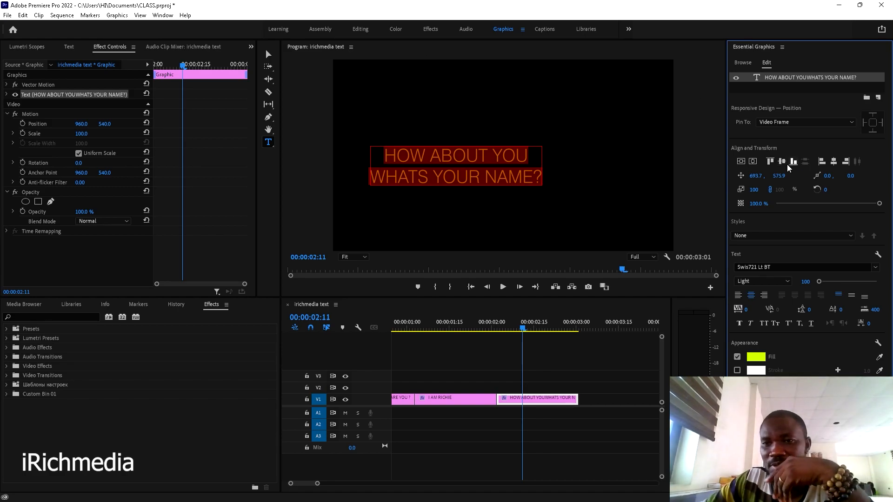
- Centre the title horizontally and vertically in the frame at 959.7, 515.9
left_click(751, 161)
left_click(742, 162)
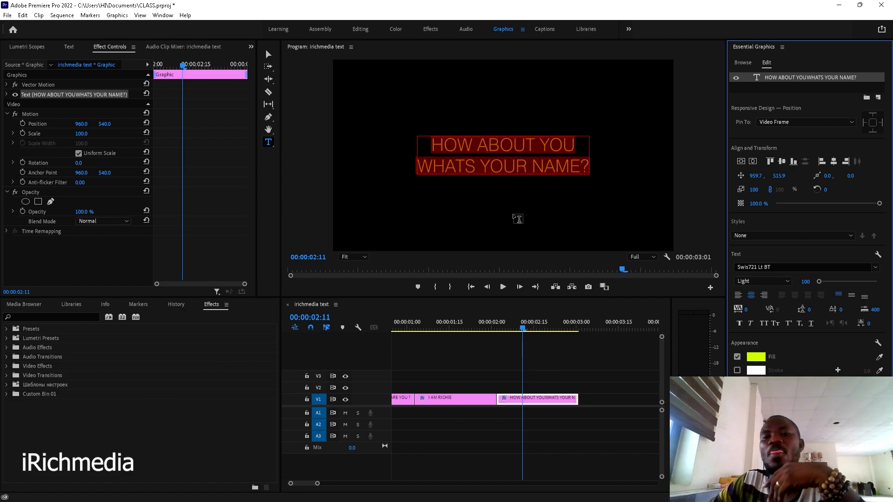
left_click(550, 356)
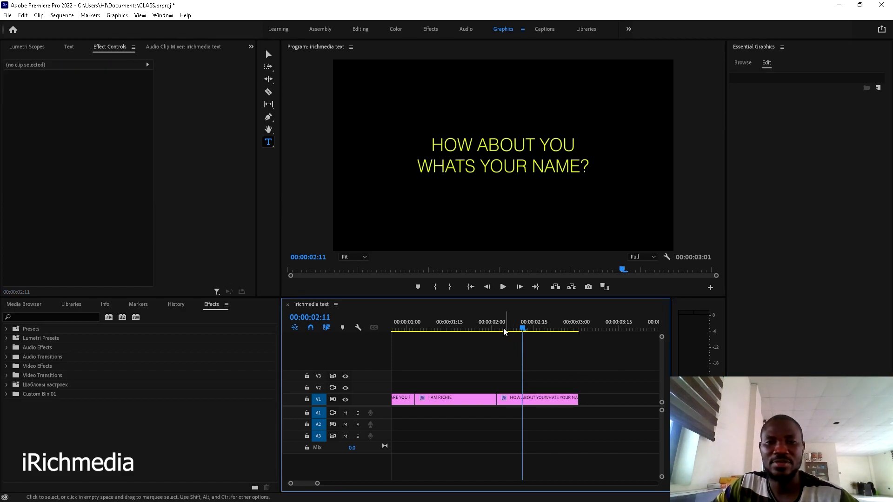
- Play back the title sequence and zoom the timeline out to show every clip
key("b")
left_click(473, 331)
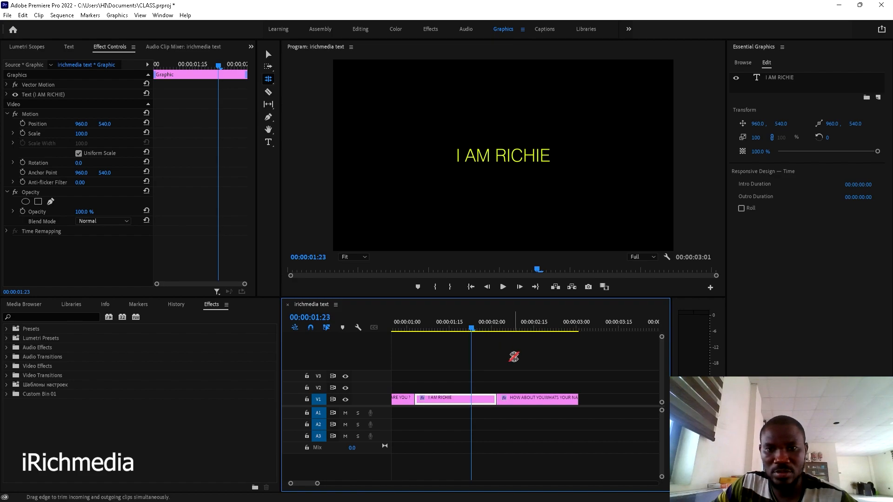
key("space")
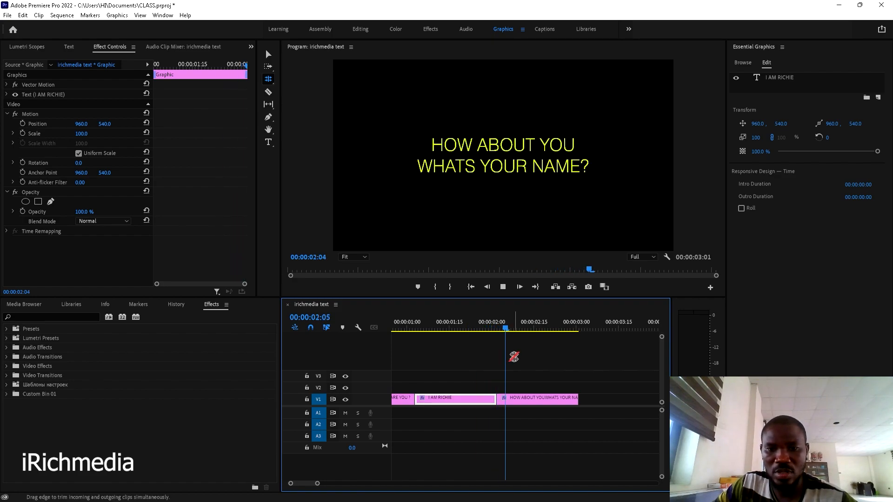
key("space")
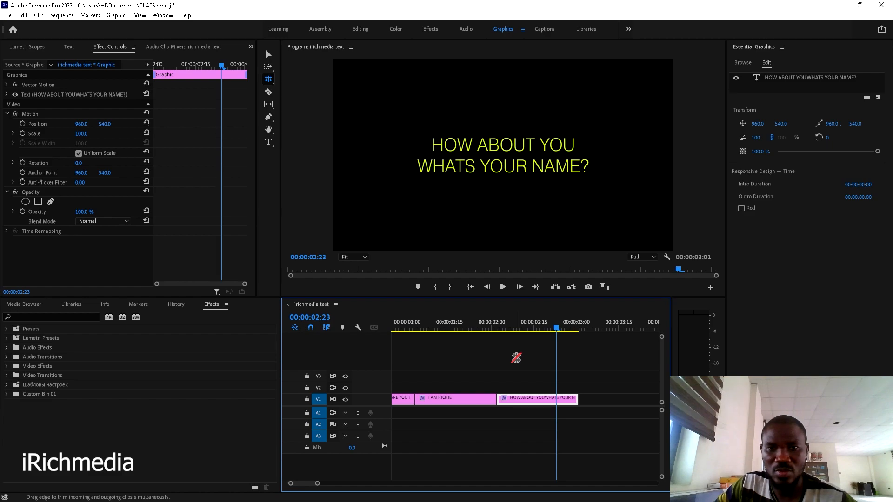
key("space")
key("space")
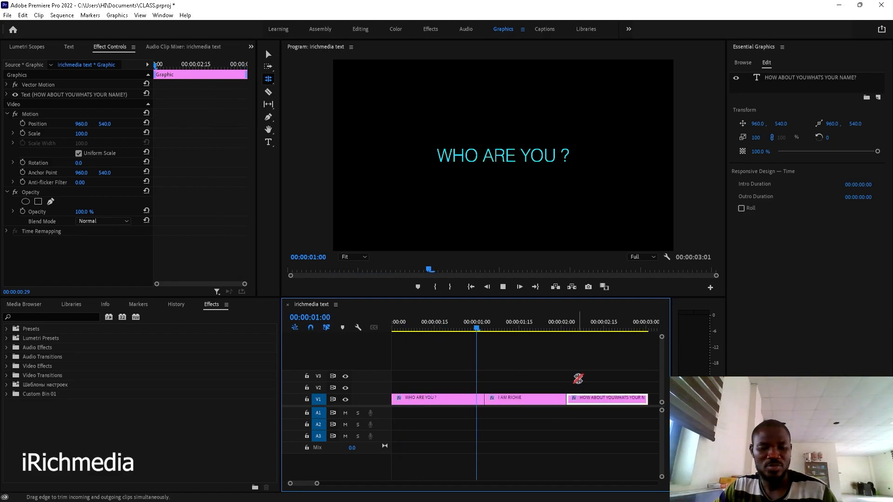
key("minus")
key("minus")
key("v")
key("space")
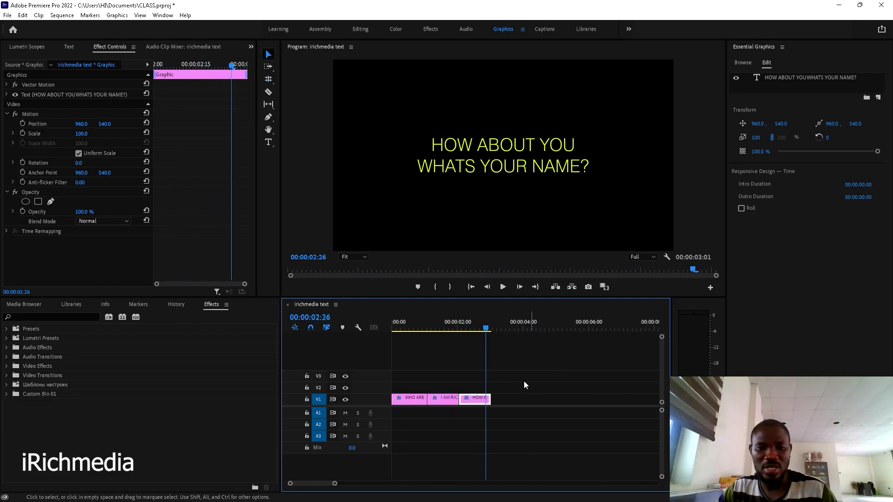
- Alt-drag a copy of the HOW ABOUT YOU clip and snap it right after the original
left_click_drag(474, 403, 508, 405)
scroll(508, 403, "up", 5)
scroll(508, 403, "up", 2)
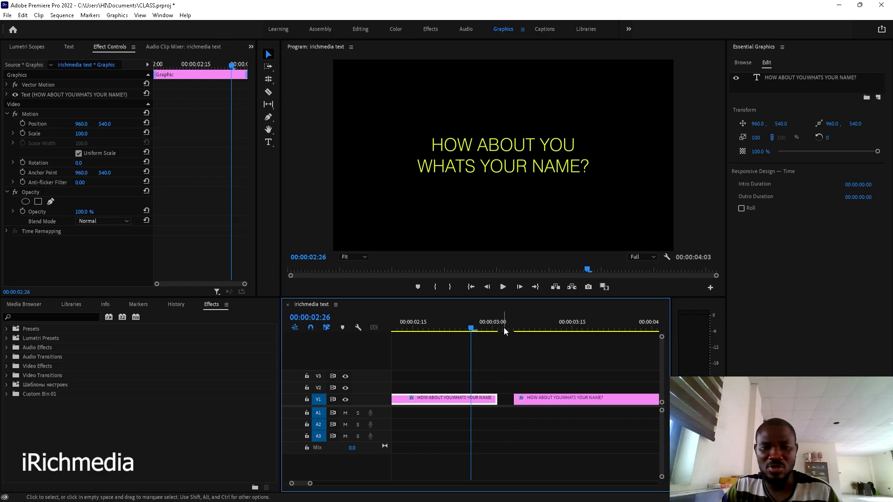
left_click_drag(554, 400, 543, 403)
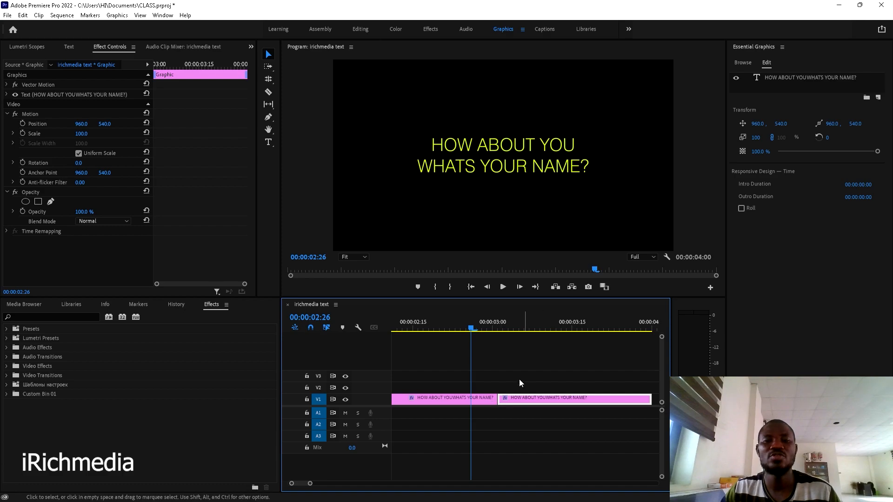
scroll(515, 376, "down", 2)
left_click(521, 328)
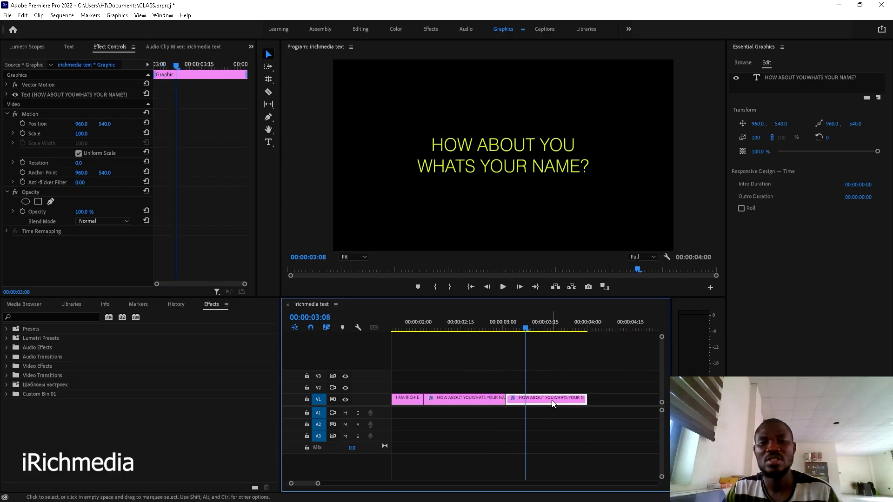
- Change the copied title's text to 'I AM DEE'
left_click(511, 160)
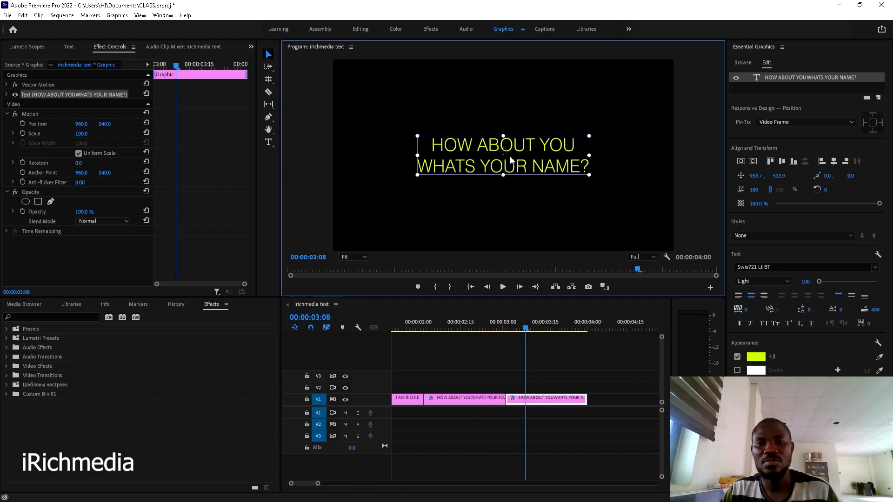
double_click(561, 151)
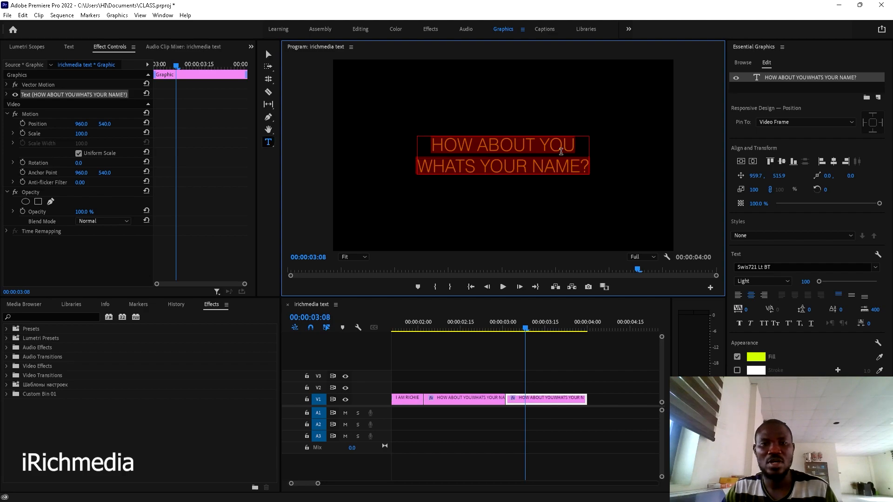
type("I AM DEE")
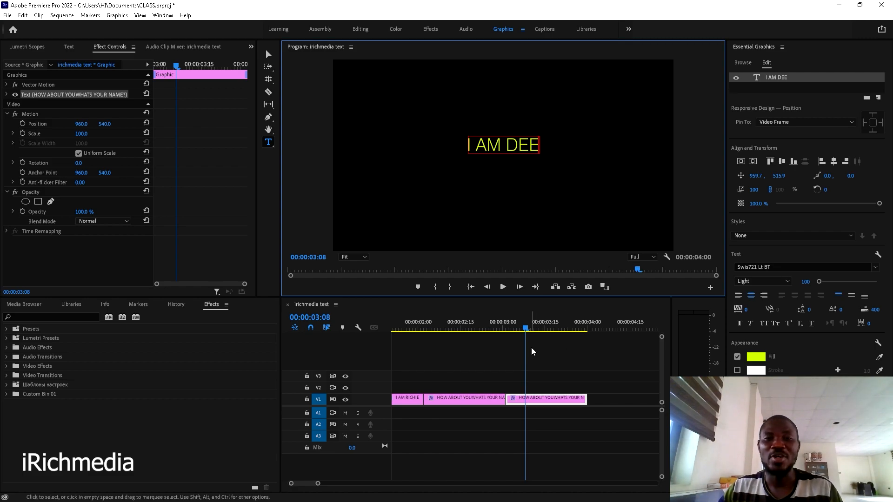
left_click(540, 407)
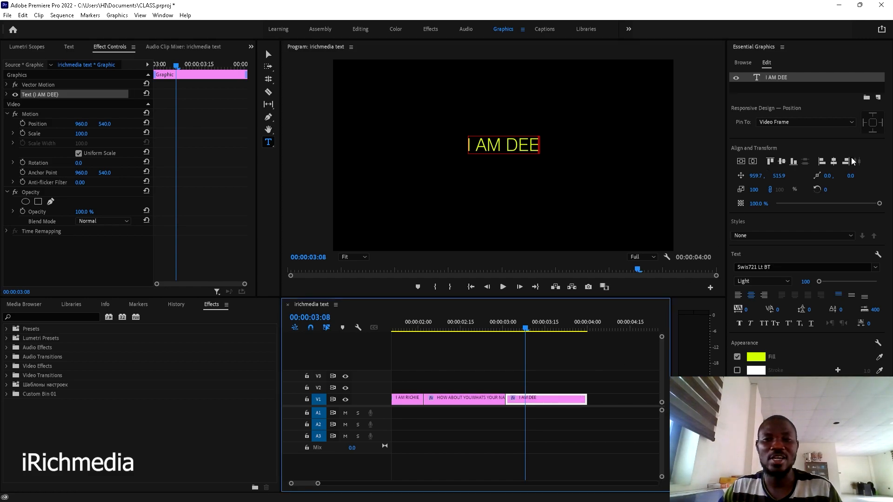
- Centre the I AM DEE title horizontally and vertically in the frame
left_click(835, 160)
left_click(754, 162)
left_click(575, 368)
key("minus")
key("minus")
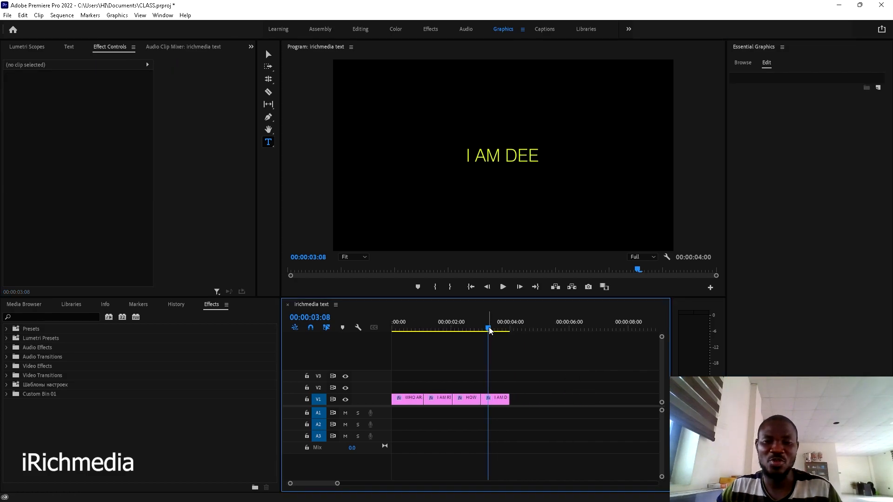
- Scrub the playhead back to 00:00:00:00 and select the WHO ARE YOU ? clip
mouse_move(488, 329)
left_mouse_down()
mouse_move(395, 352)
mouse_move(499, 345)
mouse_move(483, 329)
mouse_move(491, 328)
left_mouse_up()
left_click_drag(416, 355, 390, 372)
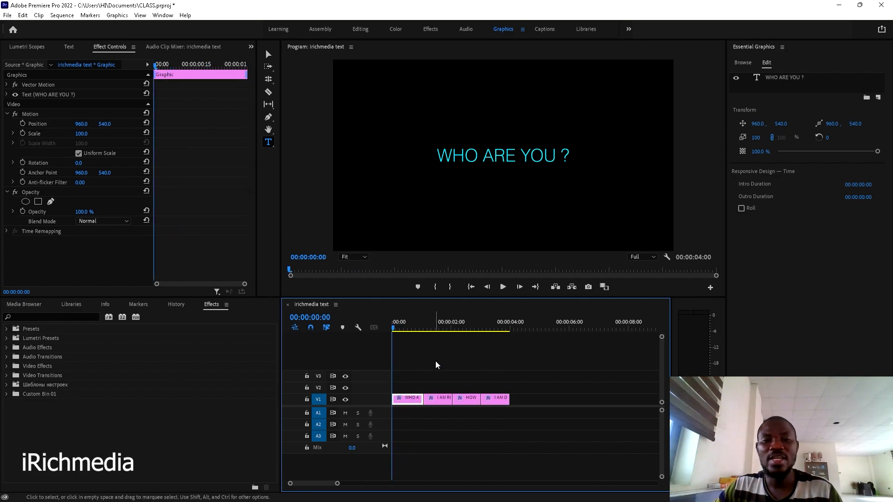
left_click(403, 328)
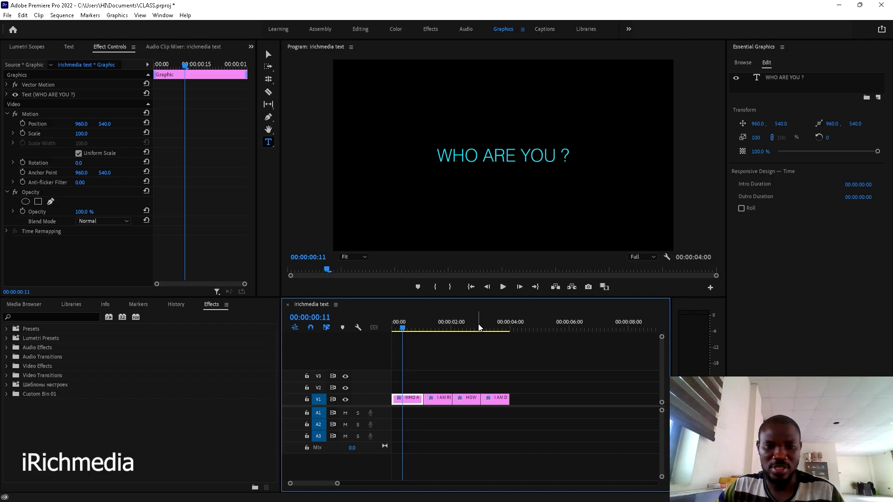
left_click(413, 364)
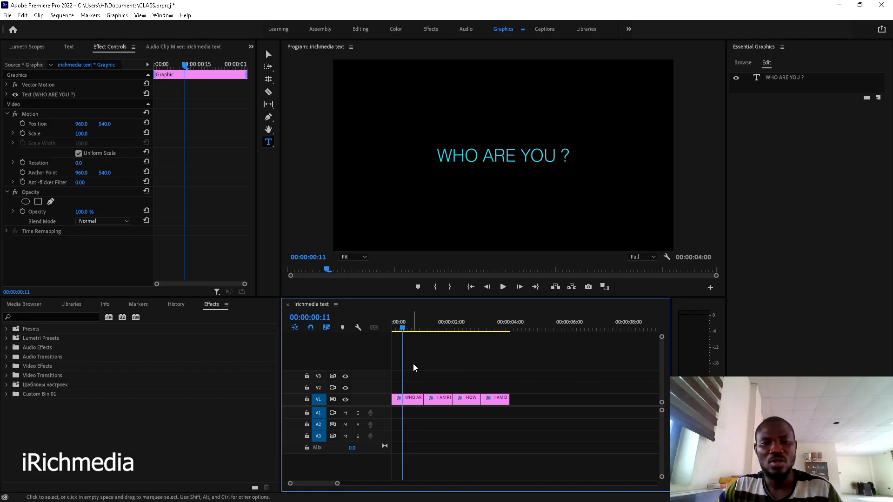
left_click(402, 329)
left_click(409, 398)
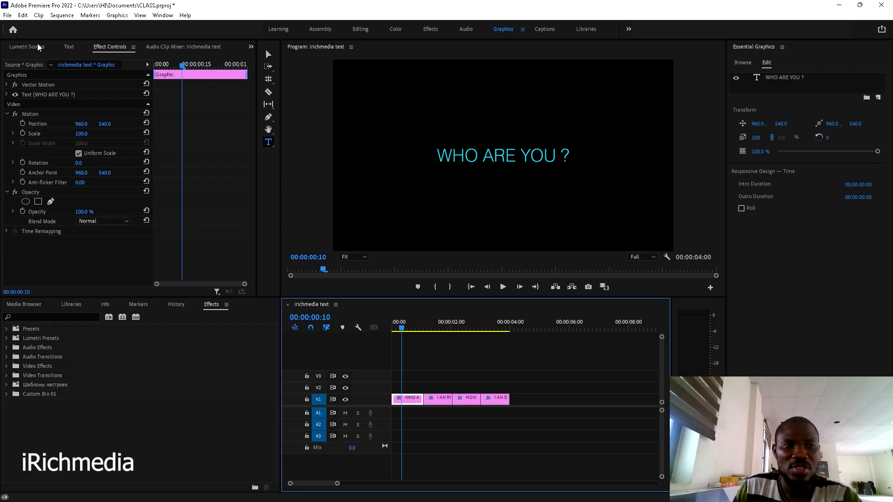
- Switch the docked panel back to Effect Controls and select the WHO ARE YOU ? clip
left_click(251, 48)
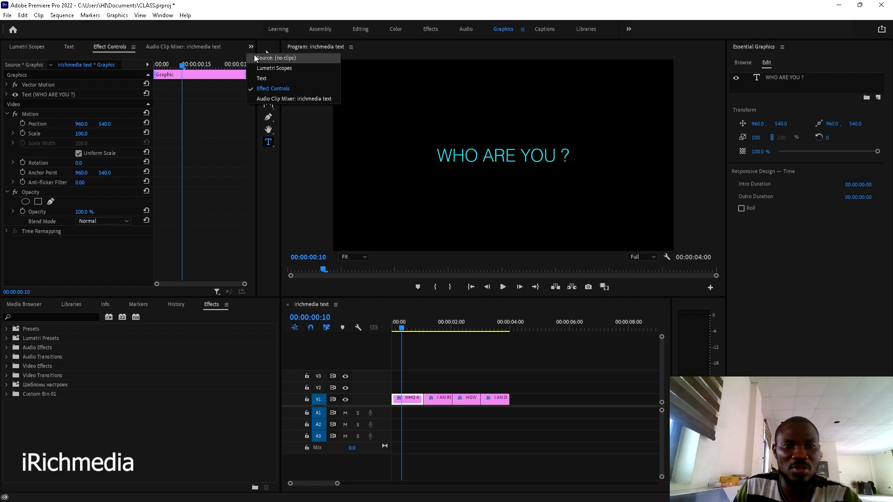
left_click(256, 56)
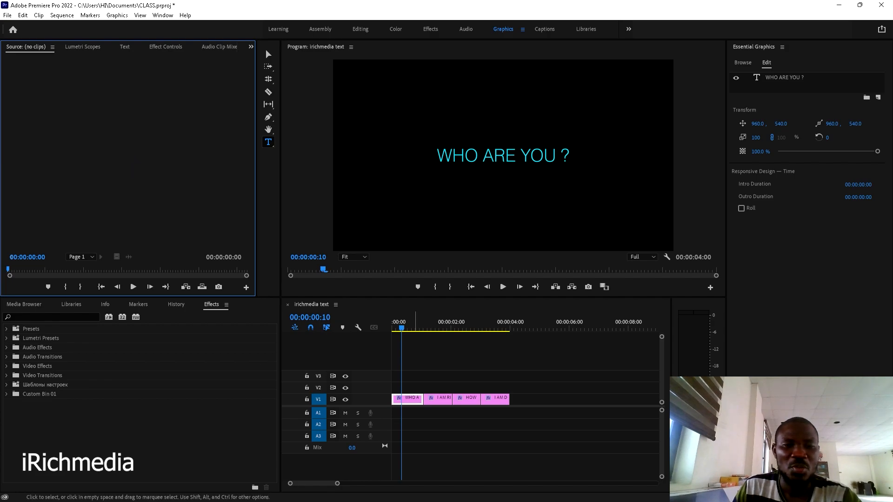
left_click(416, 401)
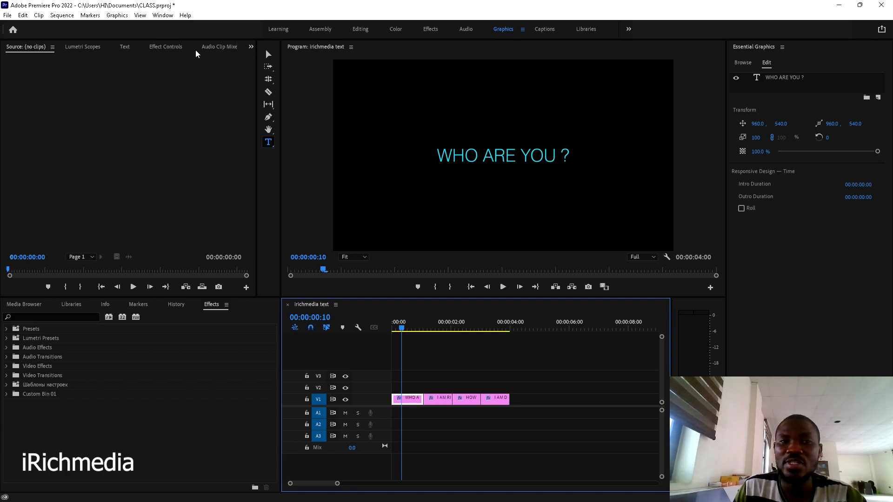
left_click(250, 47)
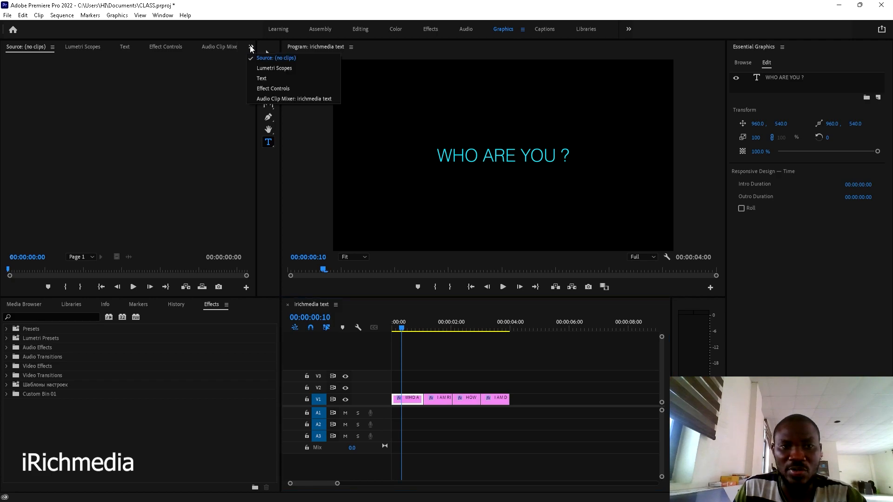
left_click(273, 88)
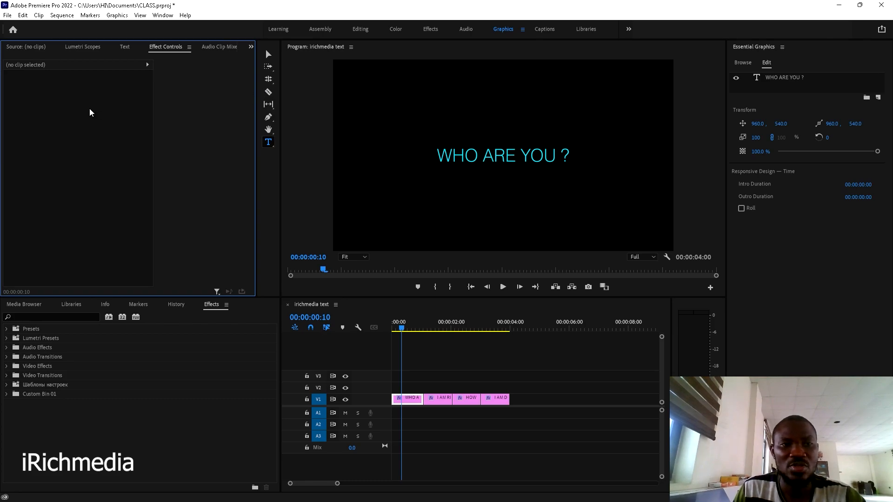
left_click(412, 400)
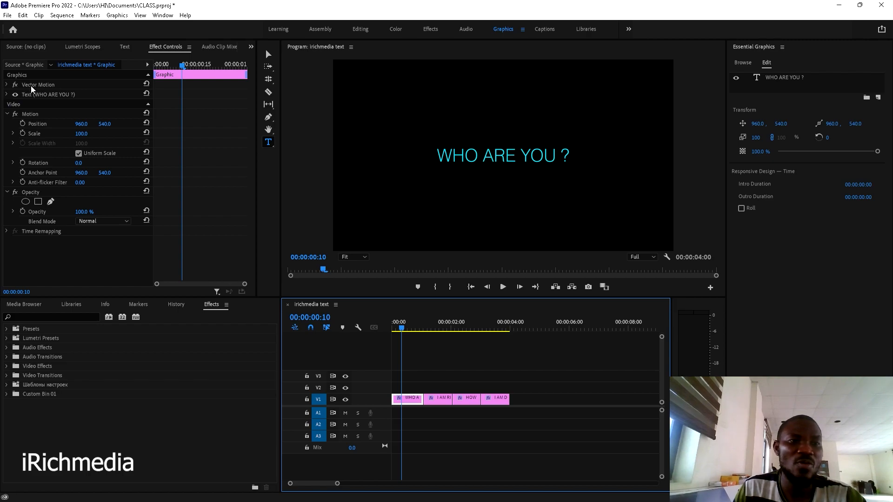
- Expand Vector Motion in Effect Controls, showing position 960, 540, scale 100, rotation 0
left_click(6, 84)
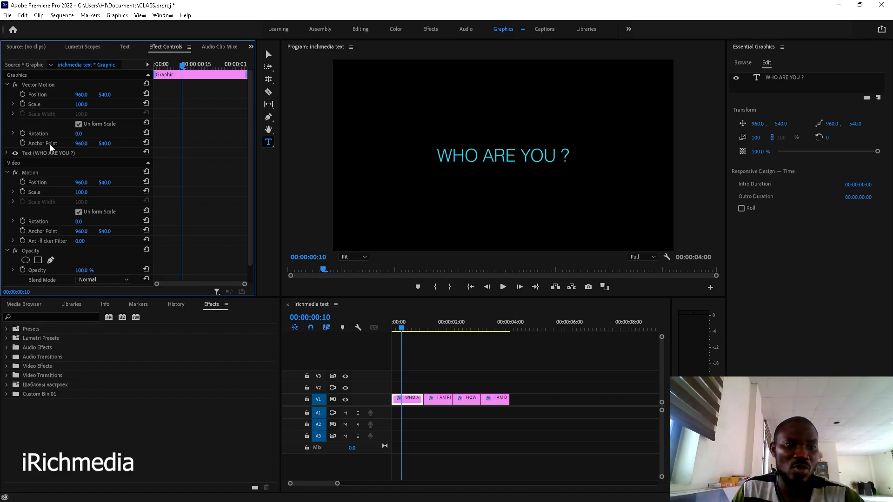
left_click(6, 153)
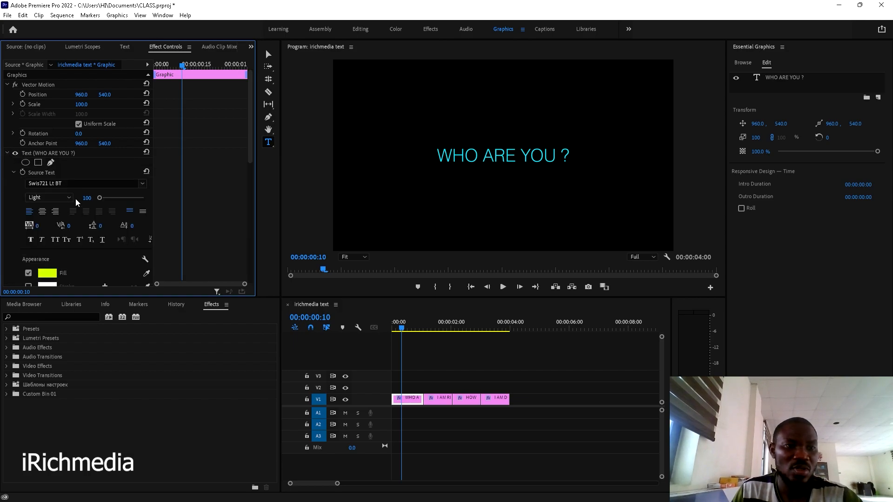
left_click(7, 154)
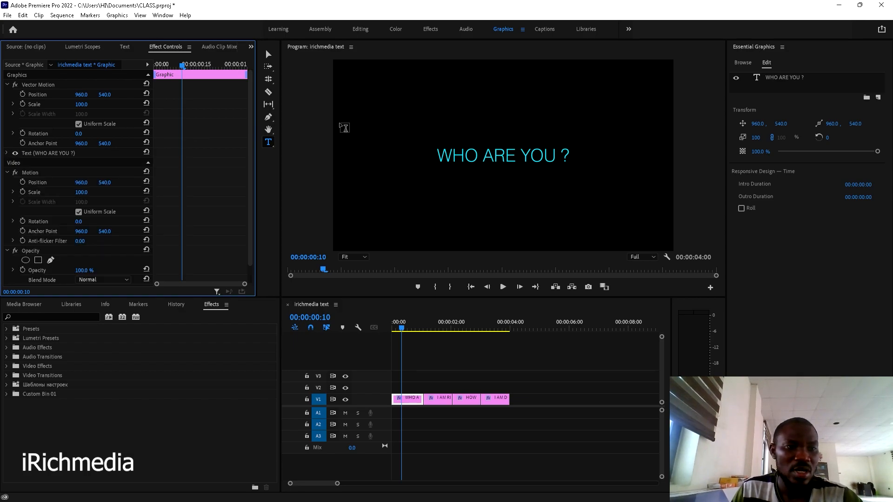
scroll(203, 221, "down", 1)
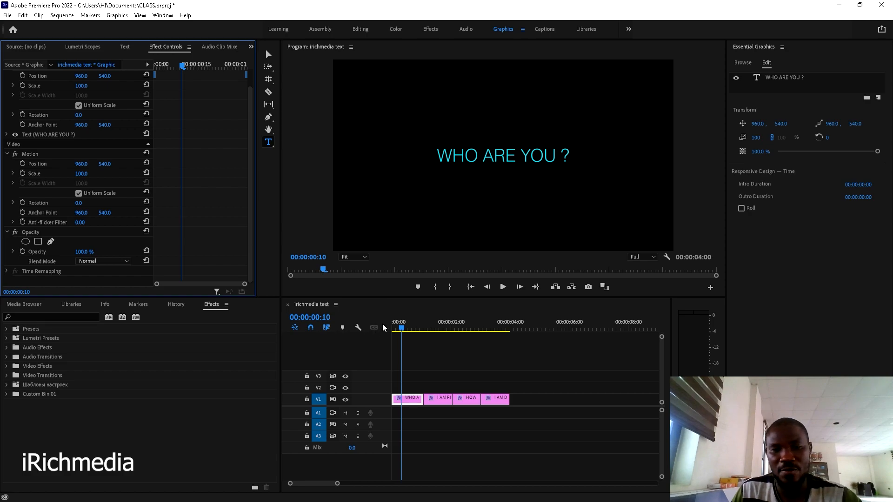
scroll(184, 182, "up", 1)
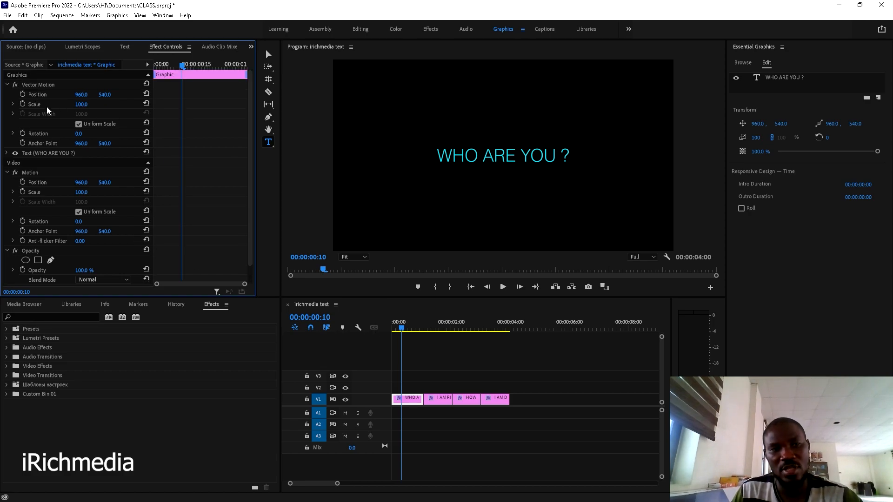
scroll(228, 231, "down", 1)
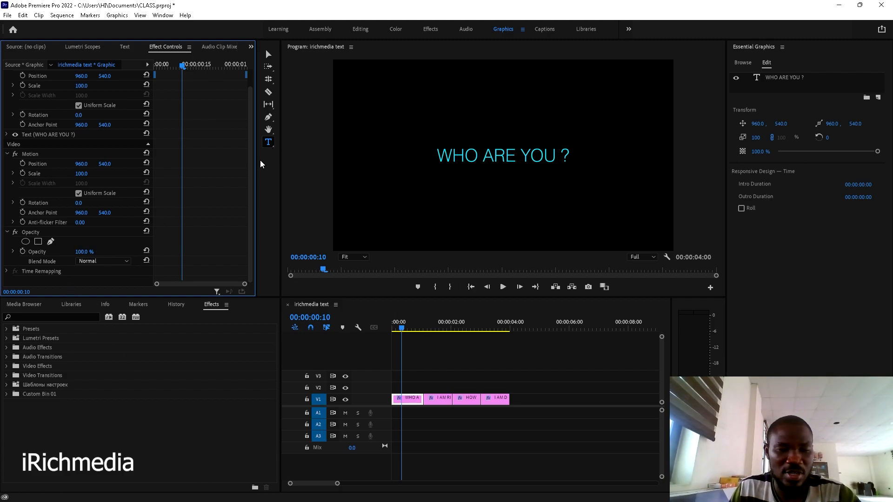
scroll(233, 163, "up", 1)
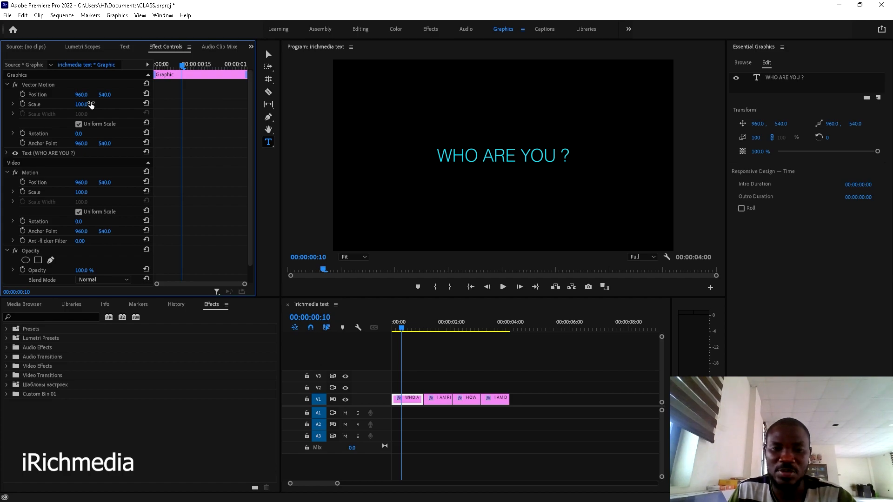
- Play back the opening WHO ARE YOU ? title from the sequence start
left_click_drag(414, 332, 374, 333)
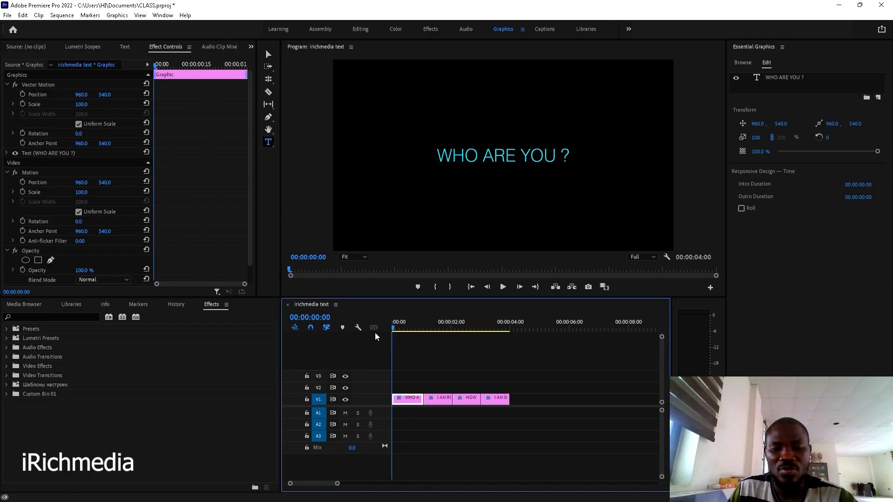
key("space")
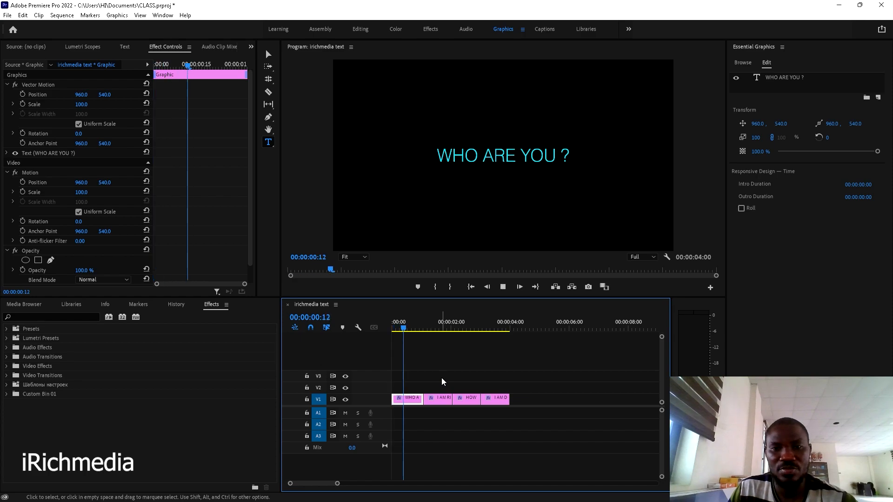
left_click_drag(402, 325, 387, 326)
key("space")
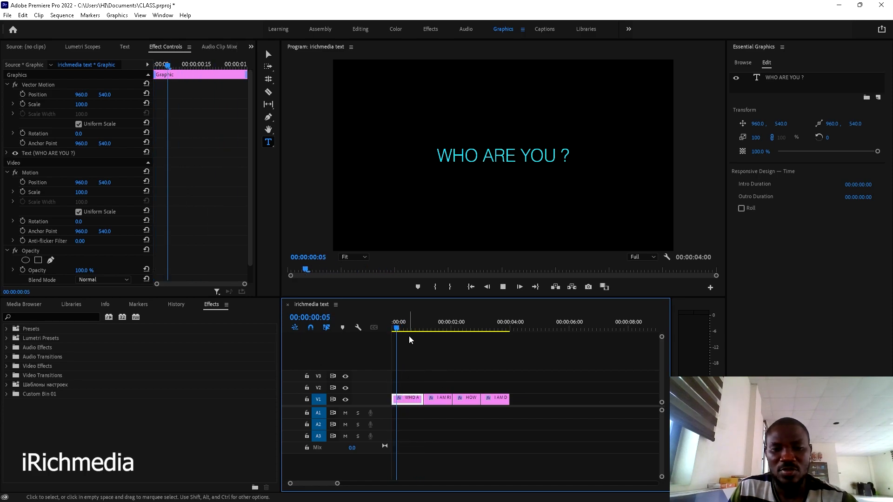
key("space")
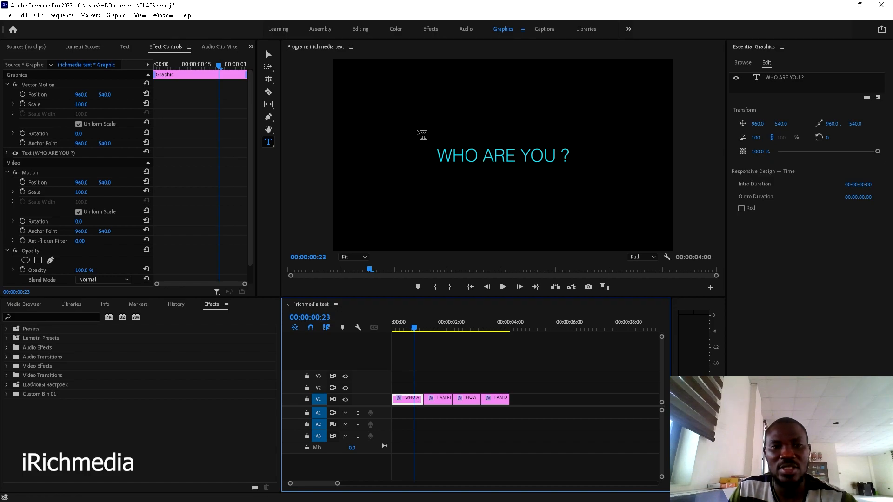
- Select the WHO ARE YOU ? text with the Selection tool and rewind to 00:00:00:00
left_click(268, 54)
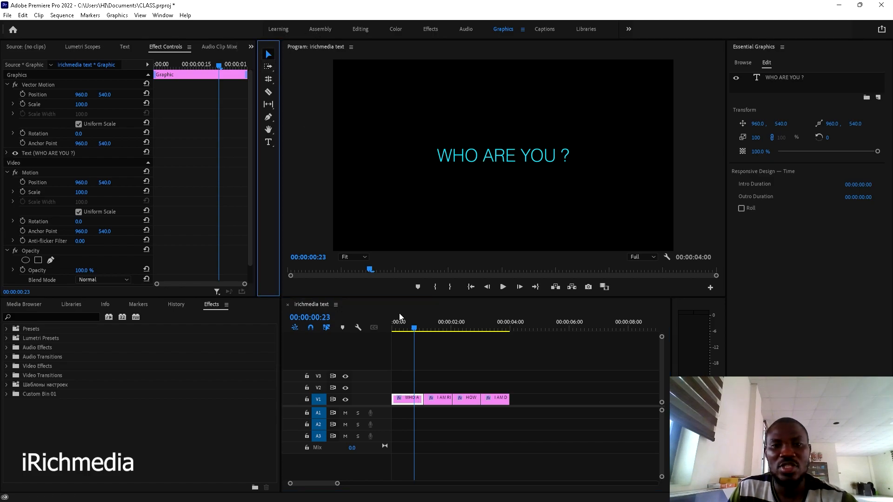
left_click(509, 155)
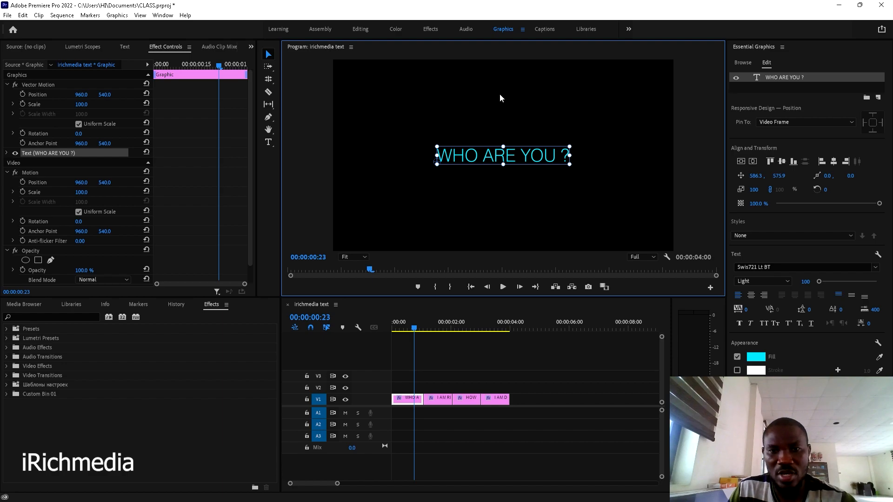
left_click_drag(413, 328, 391, 345)
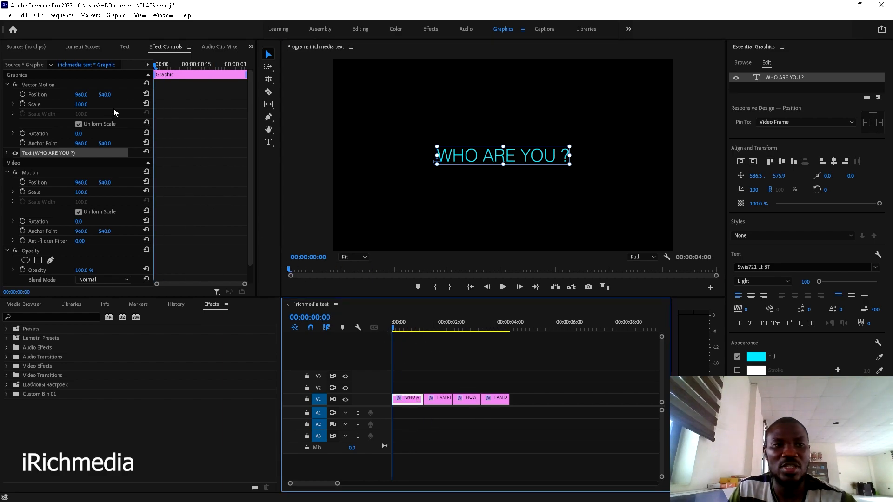
- Keyframe Position and Scale at 0, then set Y 188 and Scale 59 at 00:00:00:23
left_click(23, 95)
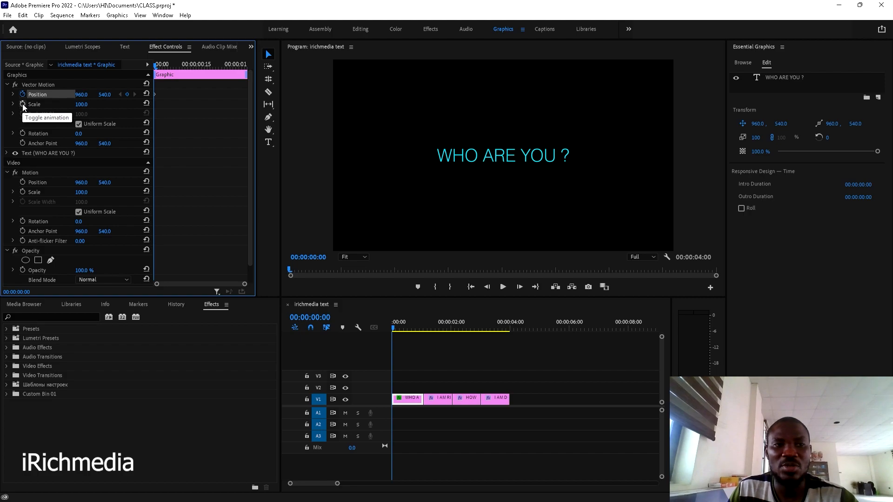
left_click(22, 104)
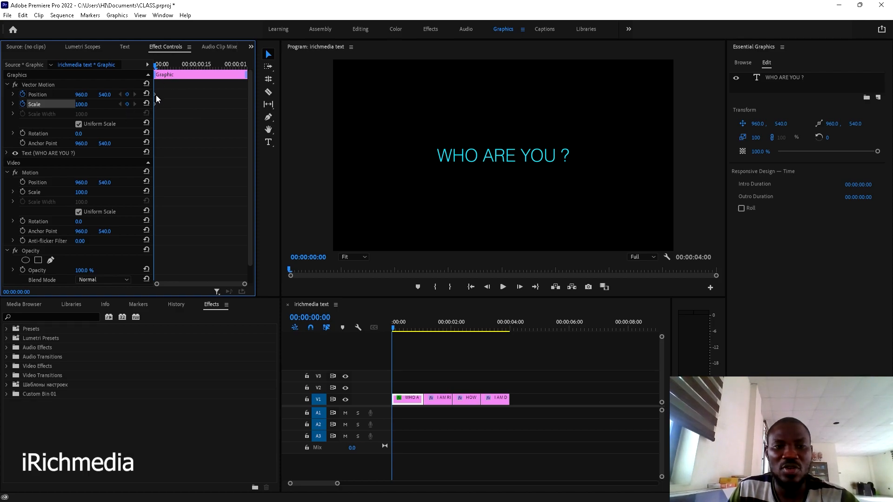
scroll(160, 102, "up", 5)
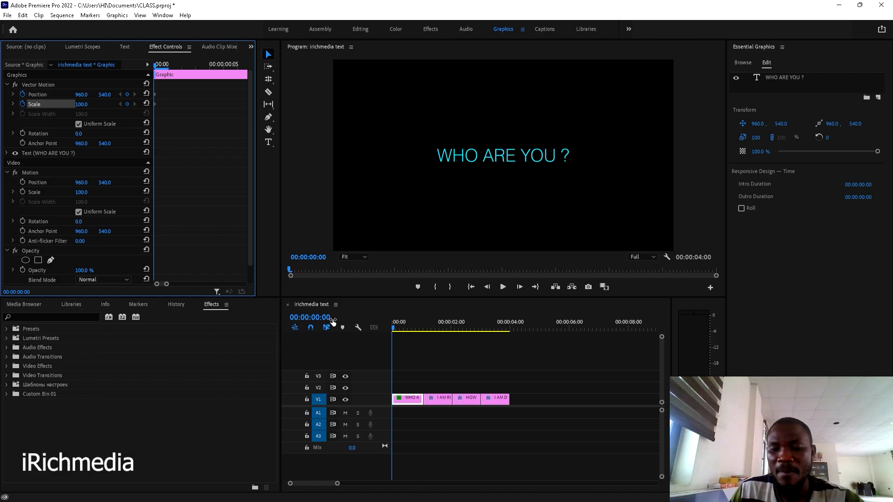
scroll(253, 233, "down", 5)
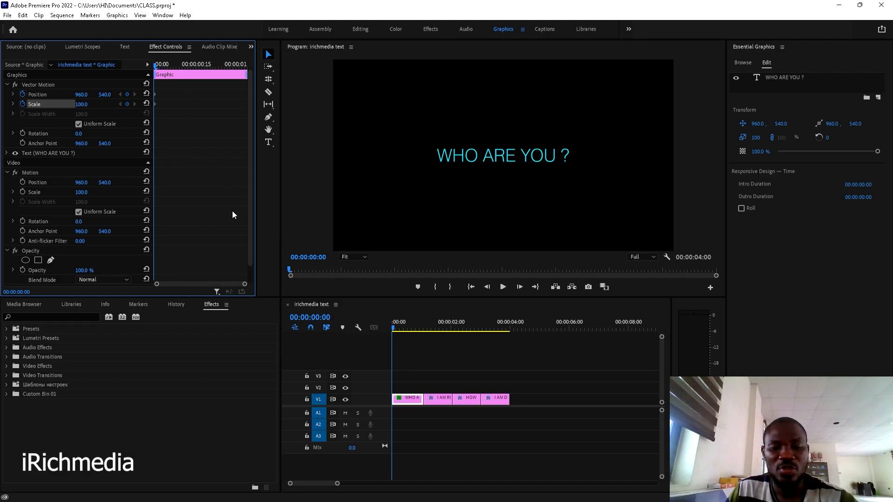
key("space")
key("space")
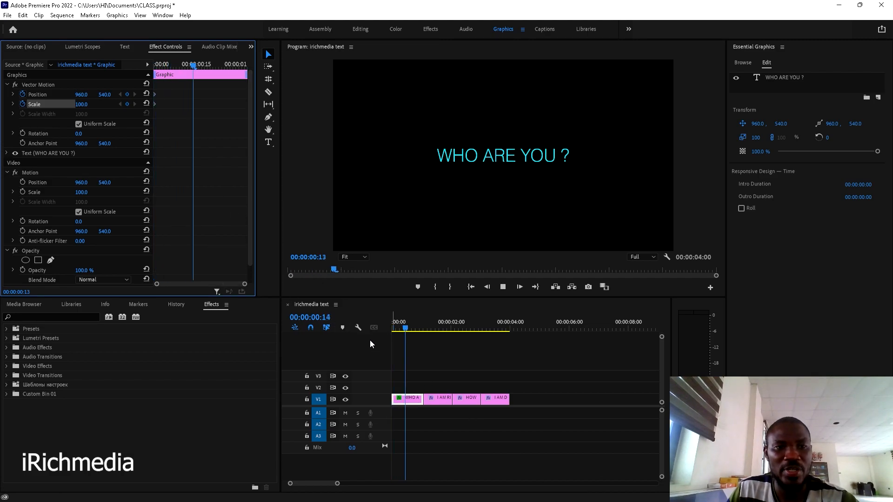
left_click_drag(199, 63, 219, 59)
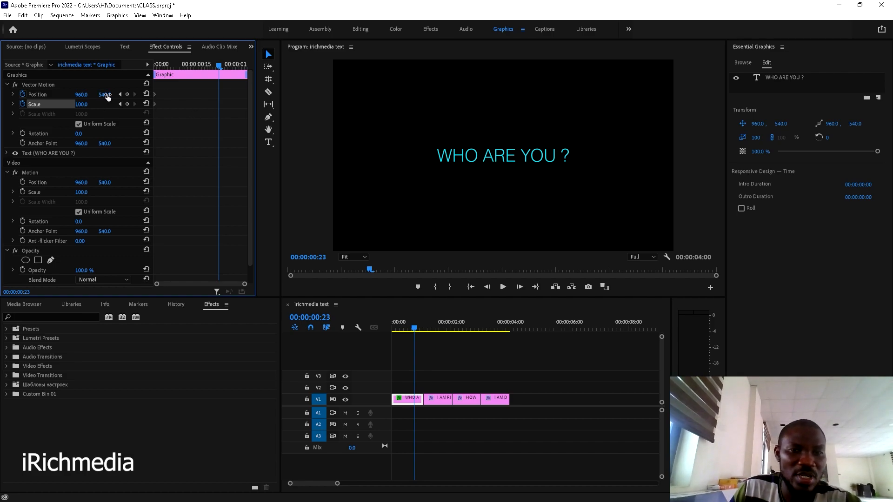
mouse_move(107, 96)
left_mouse_down()
mouse_move(0, 96)
mouse_move(108, 94)
left_mouse_up()
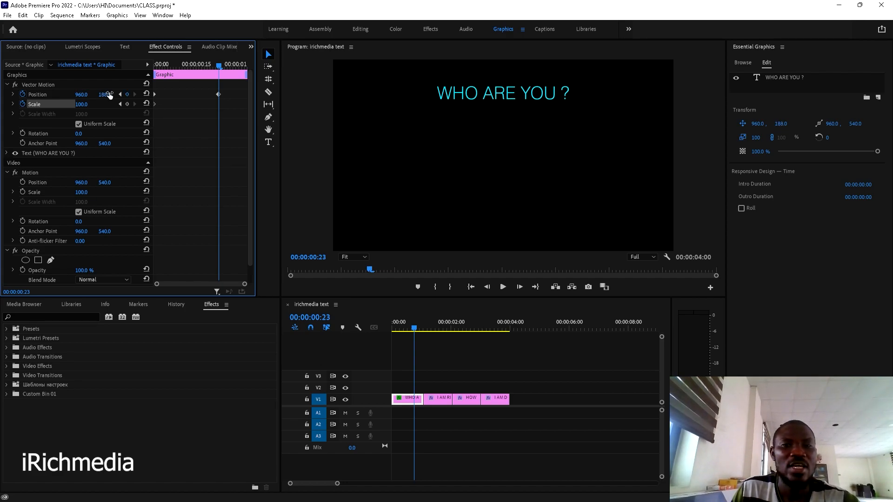
mouse_move(80, 106)
left_mouse_down()
mouse_move(56, 106)
mouse_move(88, 105)
left_mouse_up()
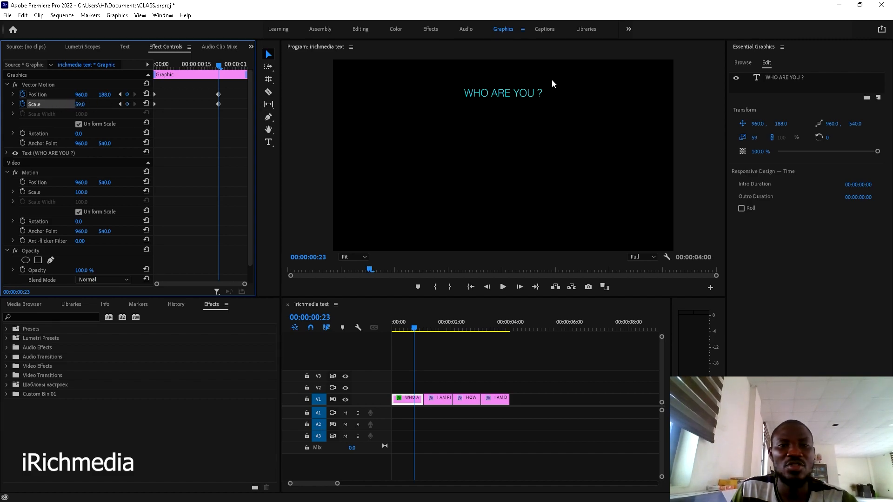
- Play back the rise-and-shrink animation and return the playhead to 00:00:00:23
left_click_drag(219, 65, 135, 86)
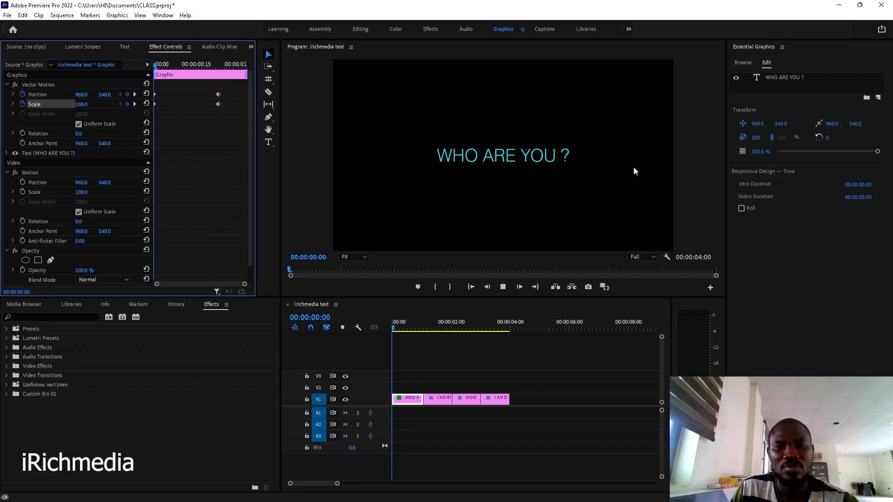
key("space")
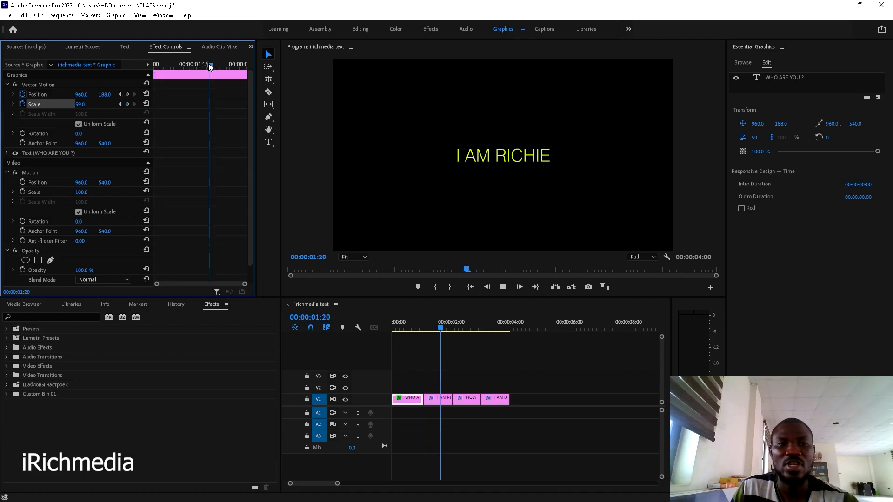
left_click_drag(414, 332, 374, 335)
key("space")
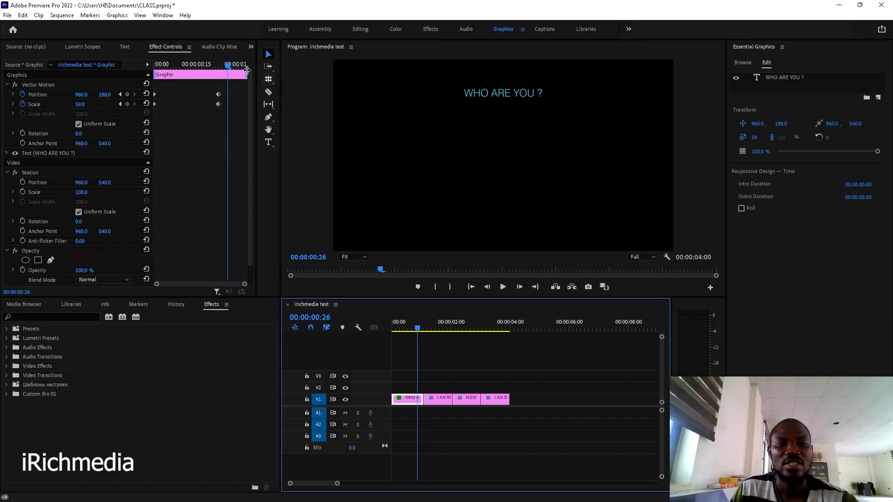
left_click_drag(224, 61, 180, 77)
- Replay the WHO ARE YOU ? animation from the start, then select the I AM RICHIE clip
left_click_drag(179, 77, 146, 61)
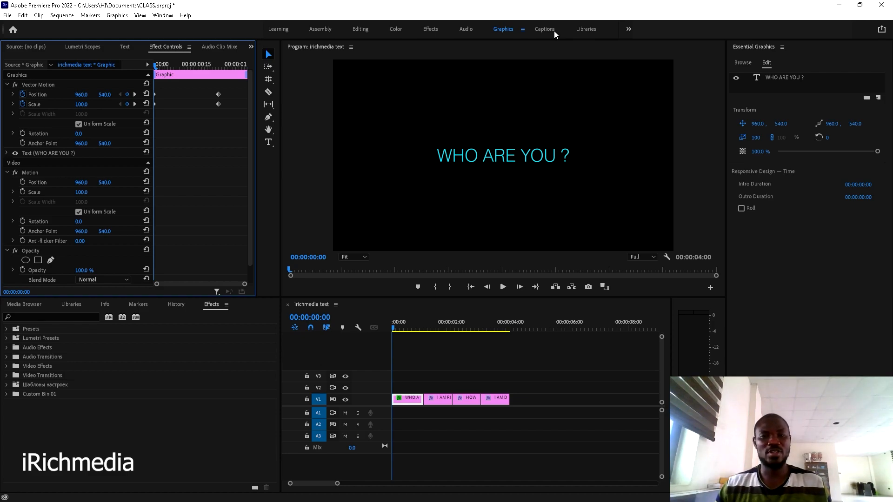
left_click(444, 365)
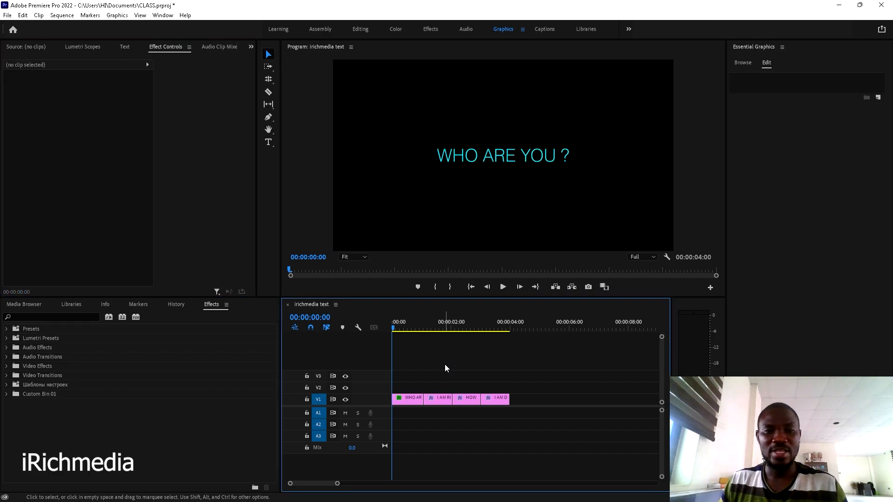
key("space")
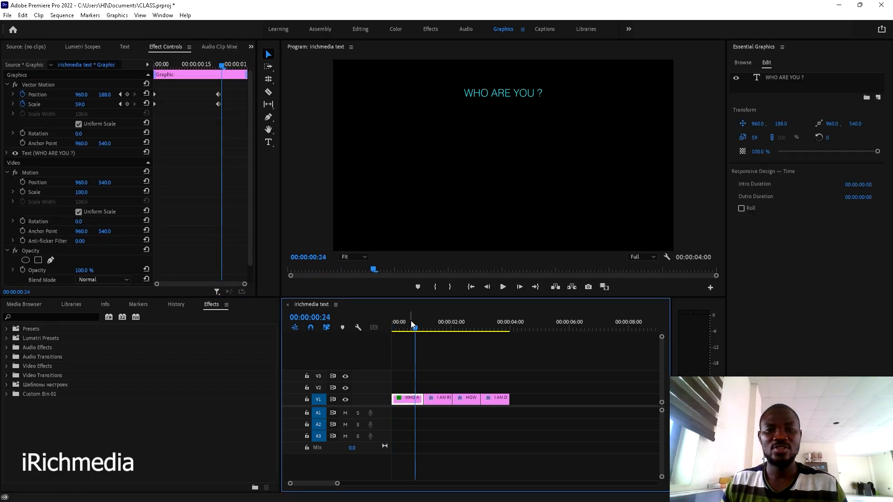
mouse_move(417, 325)
left_mouse_down()
mouse_move(377, 336)
mouse_move(414, 339)
left_mouse_up()
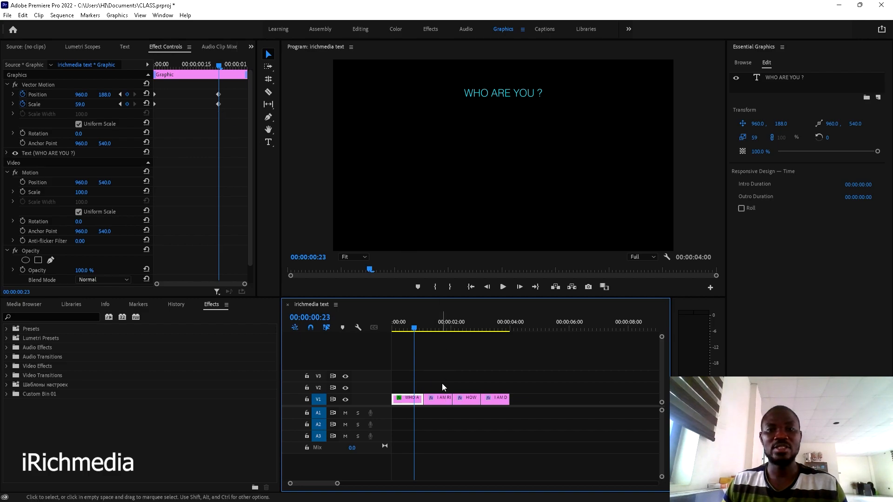
key("space")
left_click(444, 400)
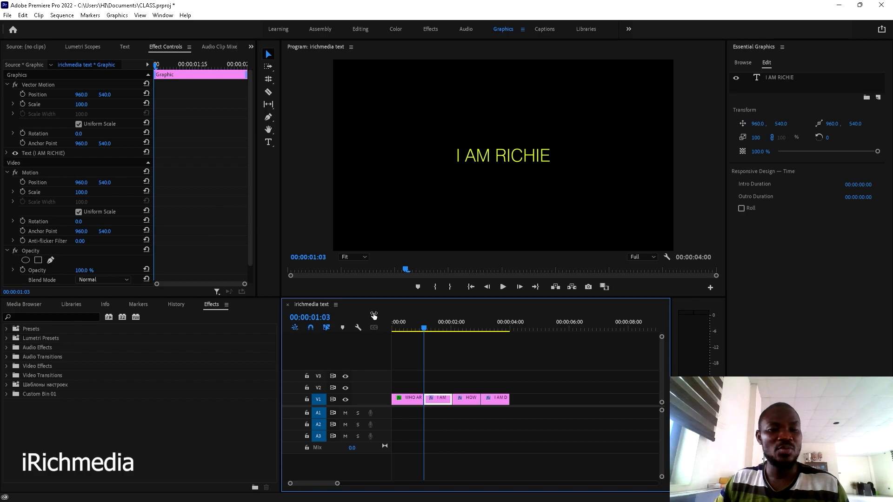
- Enable Position and Scale keyframing, then scale the I AM RICHIE title to 150 at 1:12
left_click(21, 94)
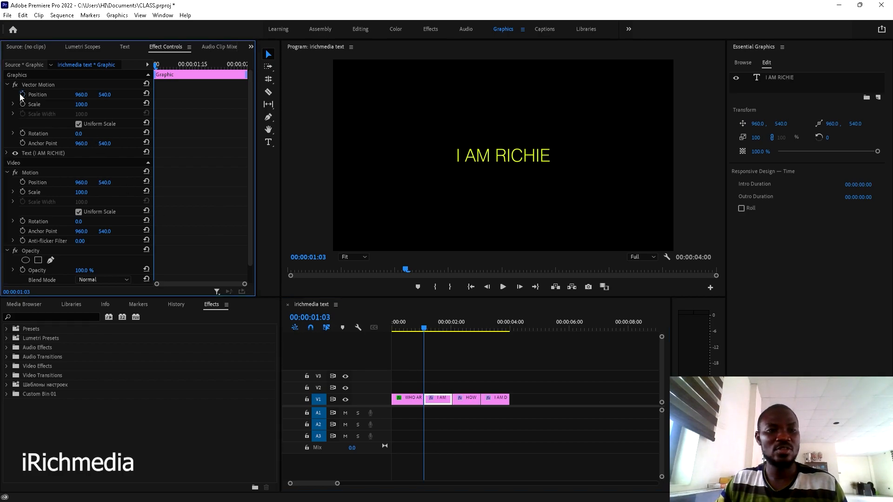
left_click(21, 105)
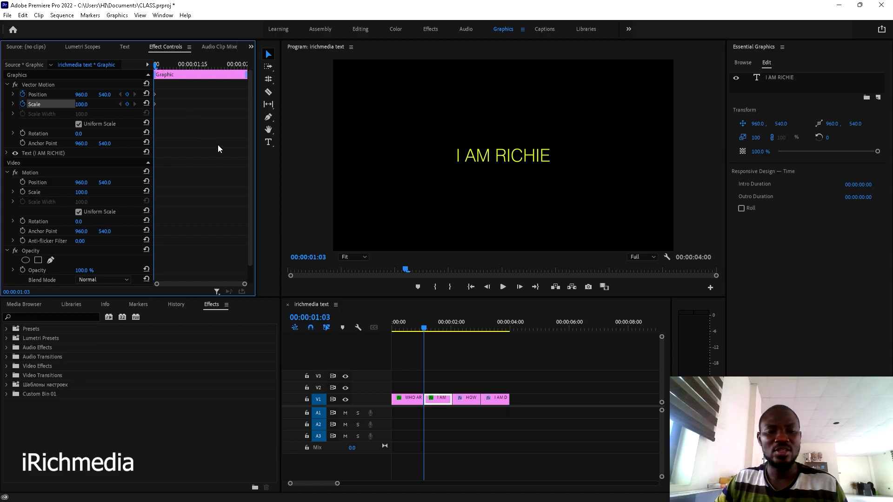
key("Right")
key("Right")
key("Right")
key("Right")
key("Right")
key("Right")
key("Right")
key("Right")
key("Right")
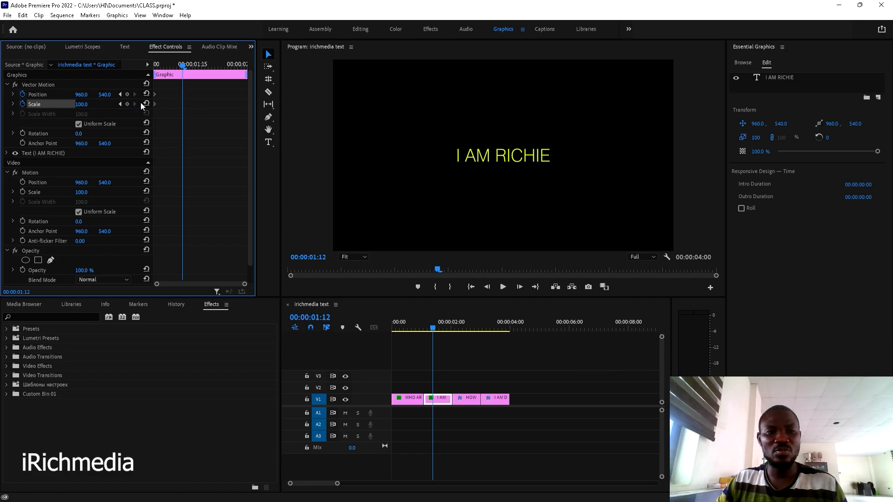
left_click_drag(82, 108, 105, 108)
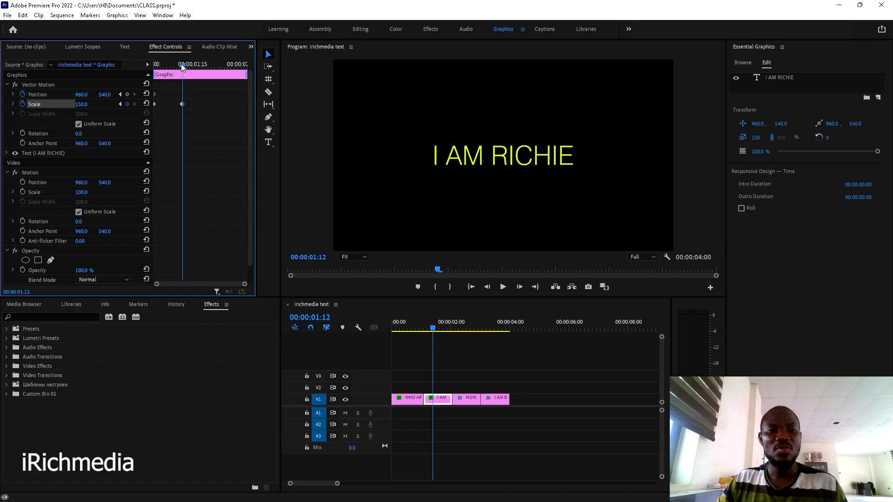
- Add Scale keyframes of 100 at 00:00:01:22 and 150 at 00:00:02:00
left_click_drag(180, 63, 213, 57)
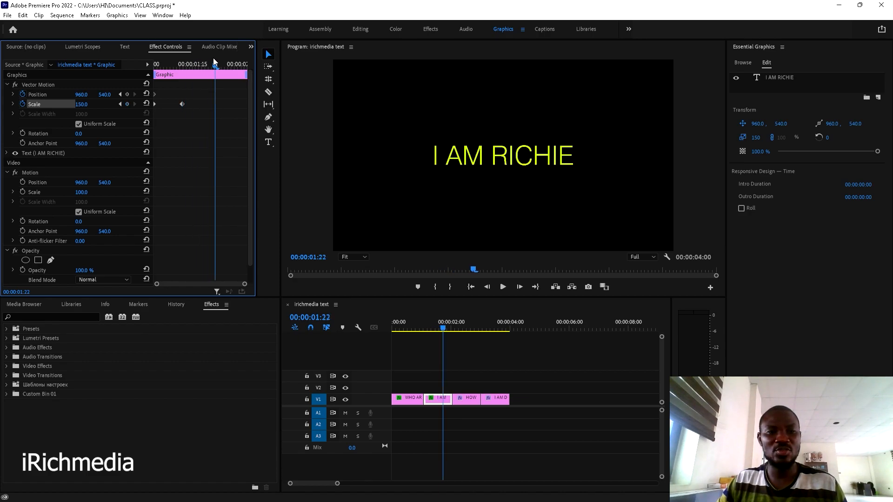
left_click(146, 103)
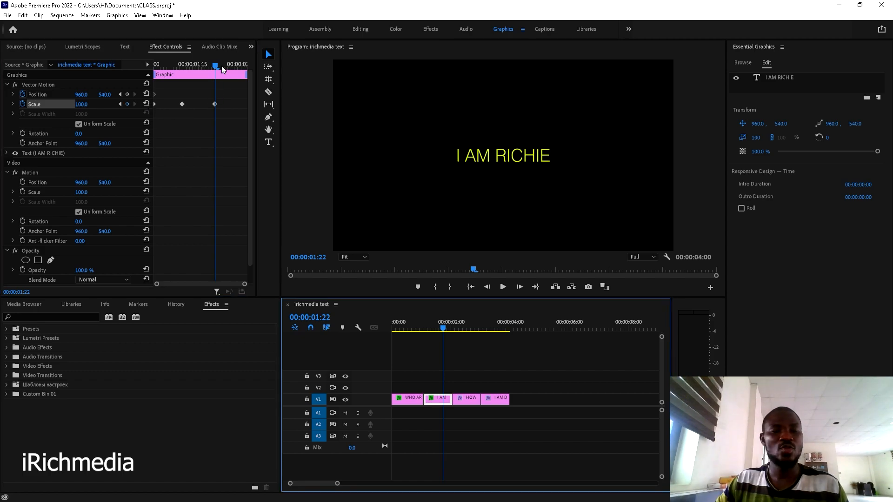
left_click_drag(214, 66, 246, 68)
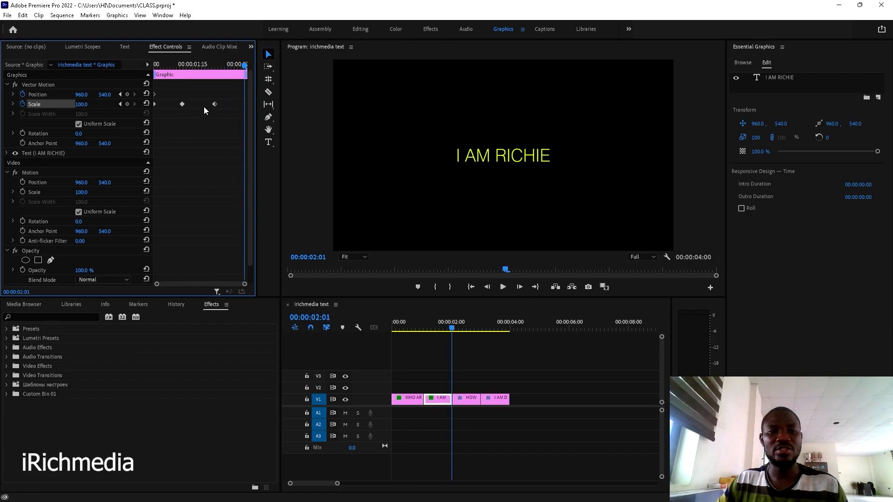
left_click(88, 101)
type("150")
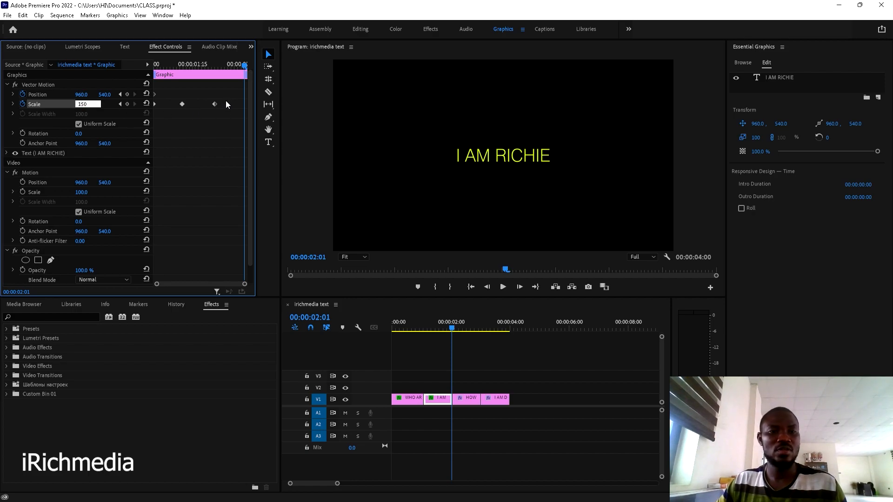
key("Return")
- Rewind and play back the I AM RICHIE scale pulse
left_click_drag(437, 327, 361, 342)
key("space")
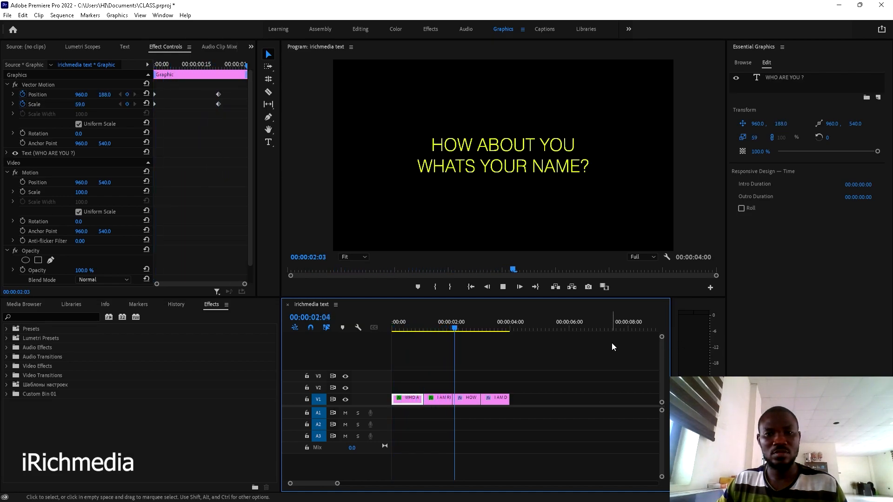
left_click(452, 325)
left_click(429, 331)
key("space")
key("space")
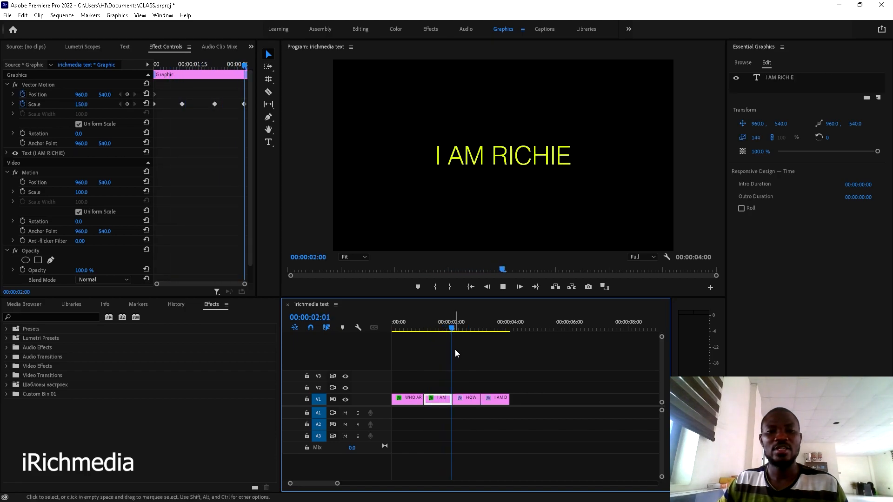
- Shift the I AM DEE title clip later in the sequence
left_click(460, 327)
left_click_drag(461, 327, 453, 327)
left_click(499, 401)
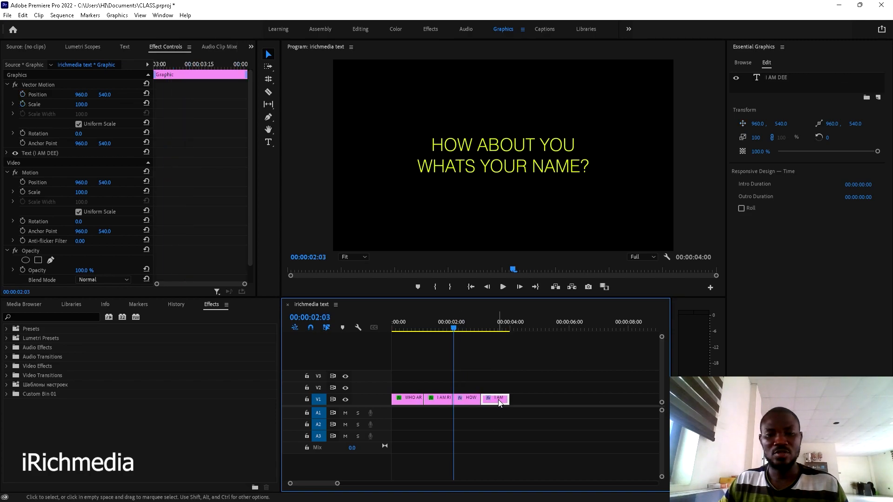
mouse_move(499, 401)
left_mouse_down()
mouse_move(528, 402)
mouse_move(485, 399)
mouse_move(508, 398)
left_mouse_up()
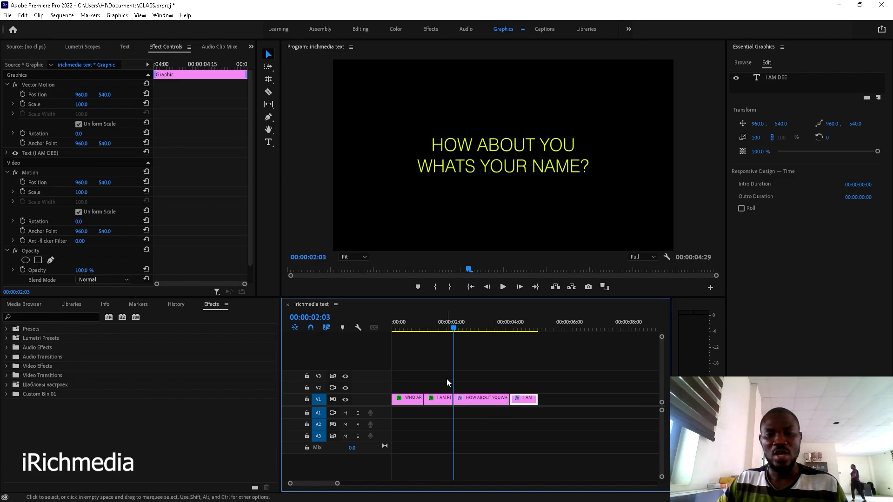
- Enable Opacity keyframing on HOW ABOUT YOU: keyframe at 2:12, then fade down at 2:26
left_click(468, 400)
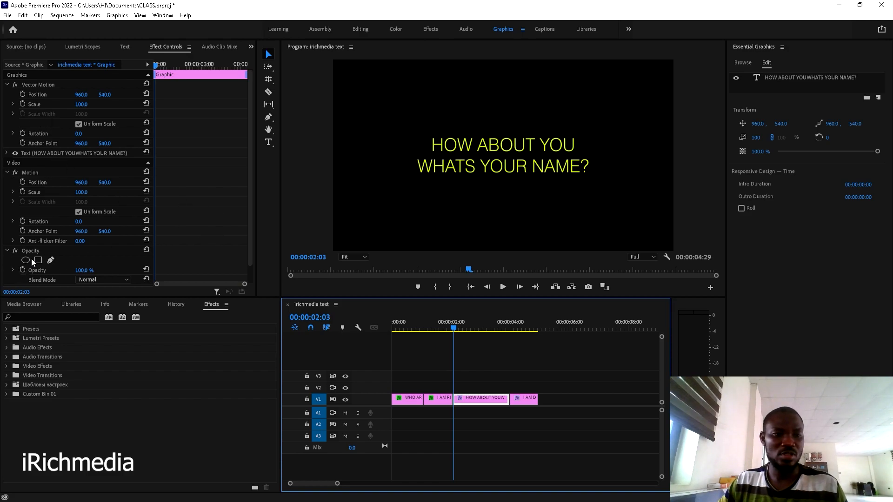
scroll(112, 252, "down", 1)
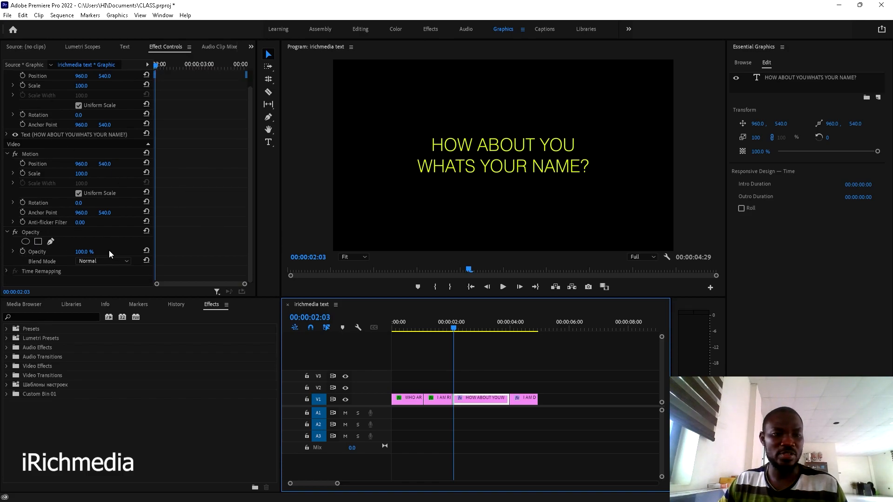
left_click(23, 252)
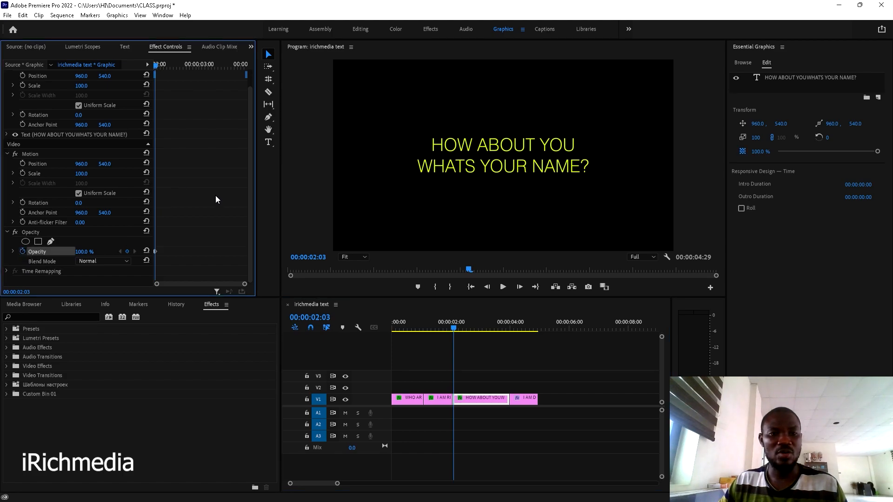
key("space")
key("space")
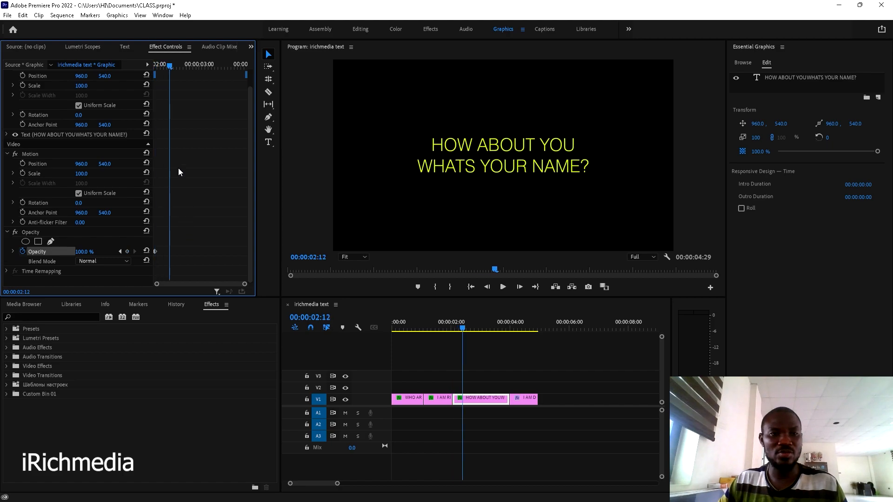
left_click(127, 251)
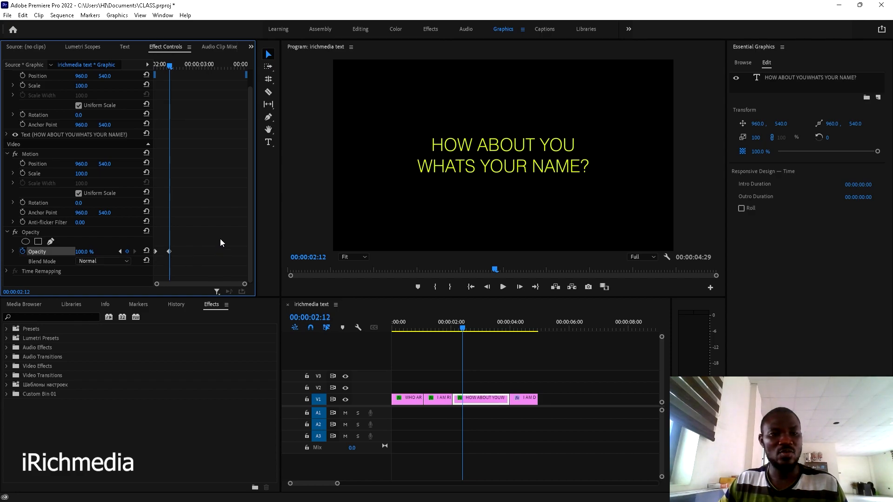
key("space")
key("space")
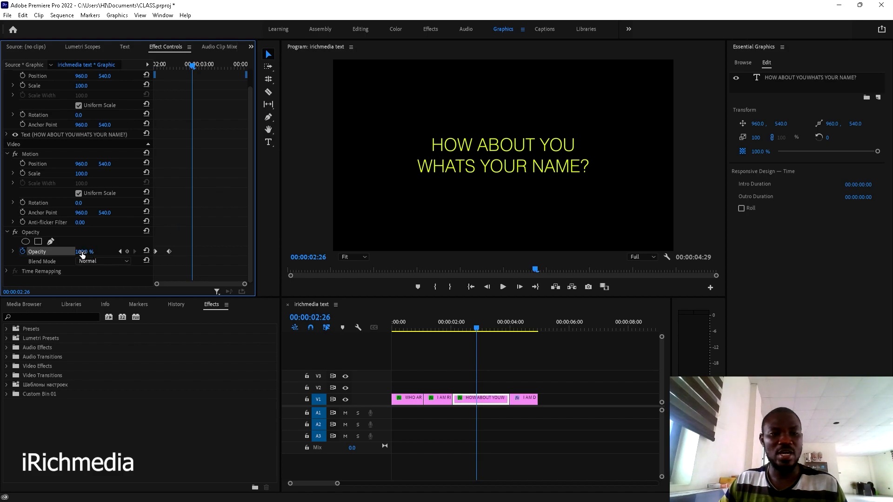
left_click_drag(84, 252, 47, 251)
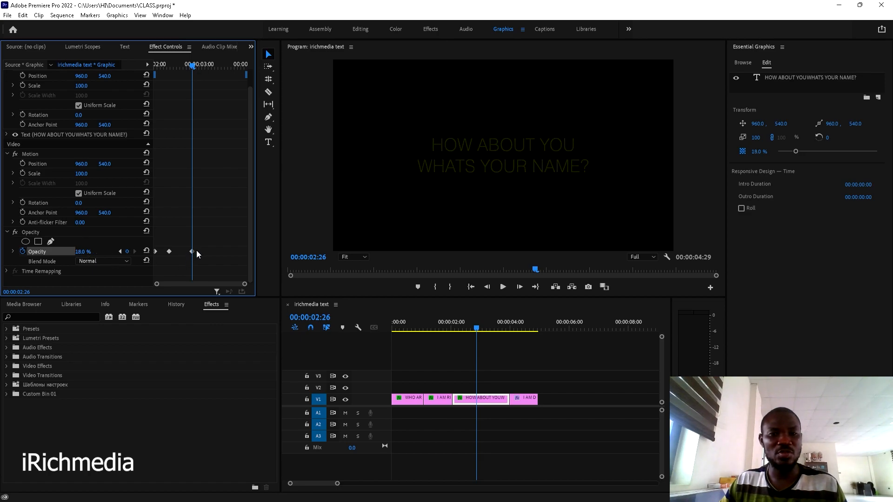
- Alternate opacity keyframes: 100% at 3:07, 18% at 3:20, 100% at 3:28
key("space")
key("space")
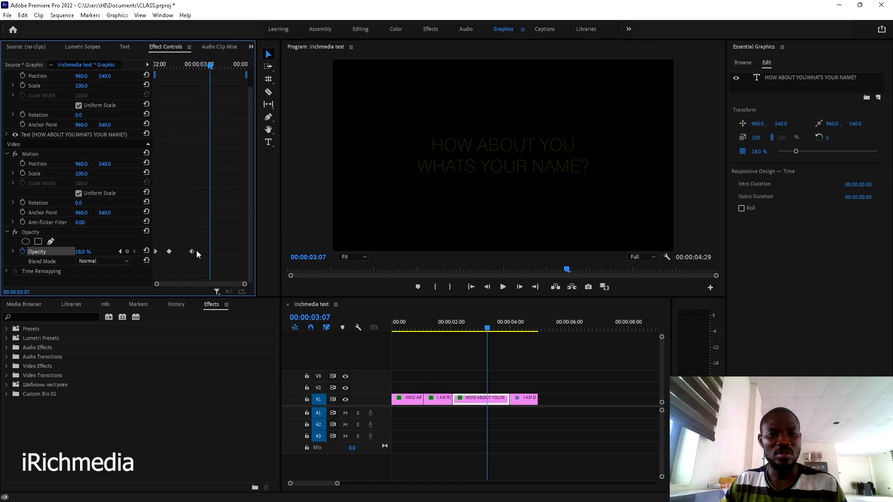
left_click(147, 251)
key("space")
key("space")
left_click(82, 252)
type("18")
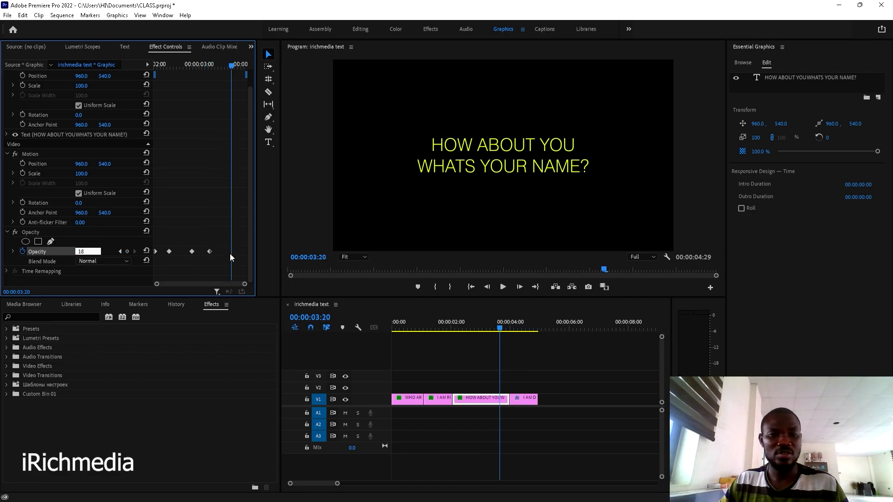
key("Return")
key("space")
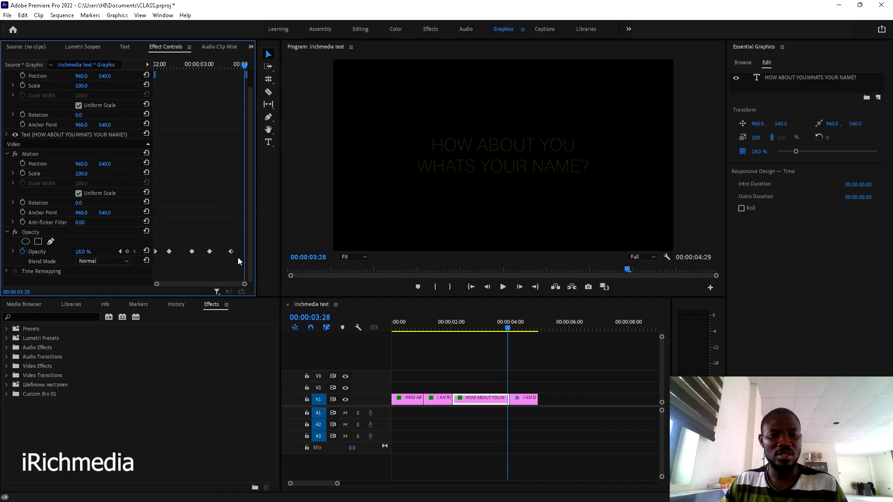
left_click(146, 252)
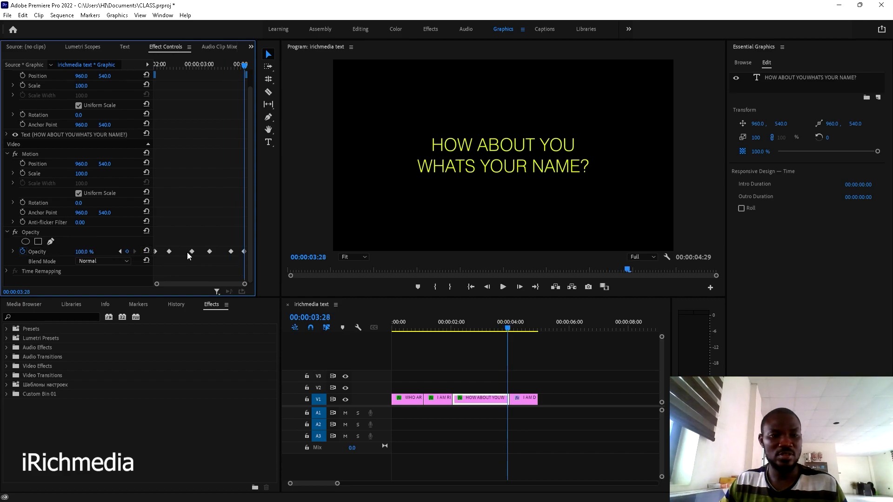
- Play the whole title sequence from the start, rewind, and marquee-select the title clips
left_click(465, 321)
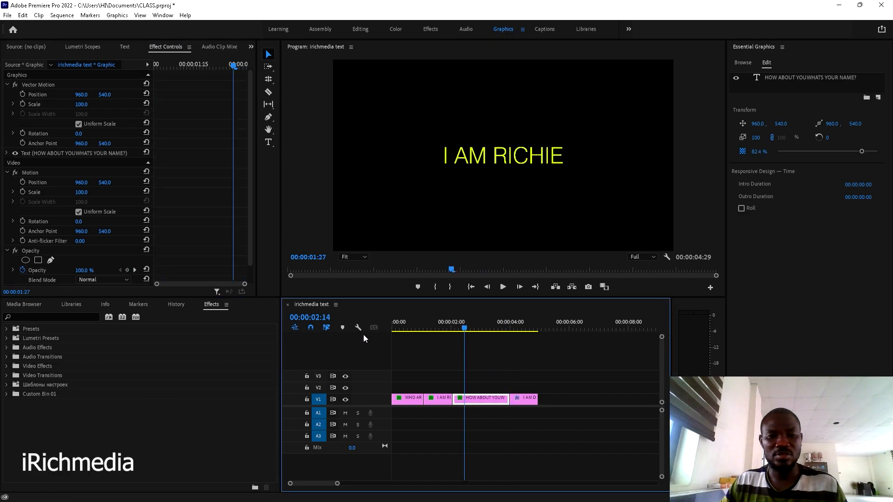
key("Home")
key("space")
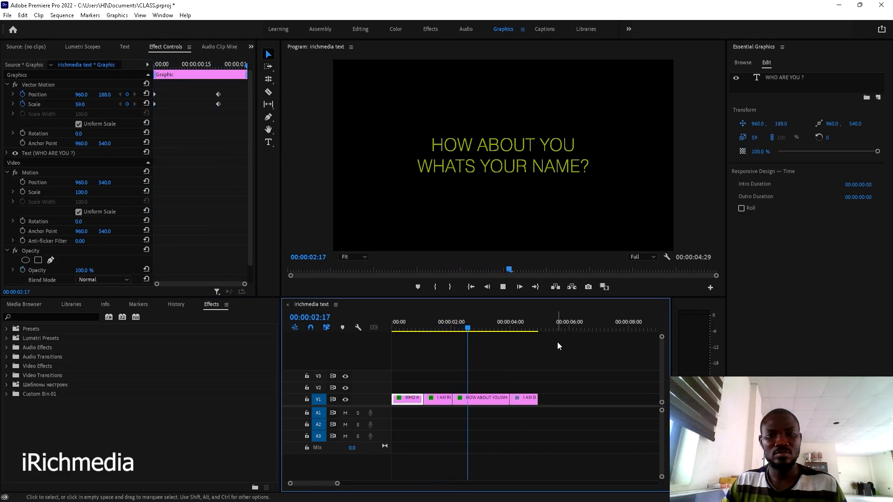
key("space")
left_click_drag(527, 329, 389, 351)
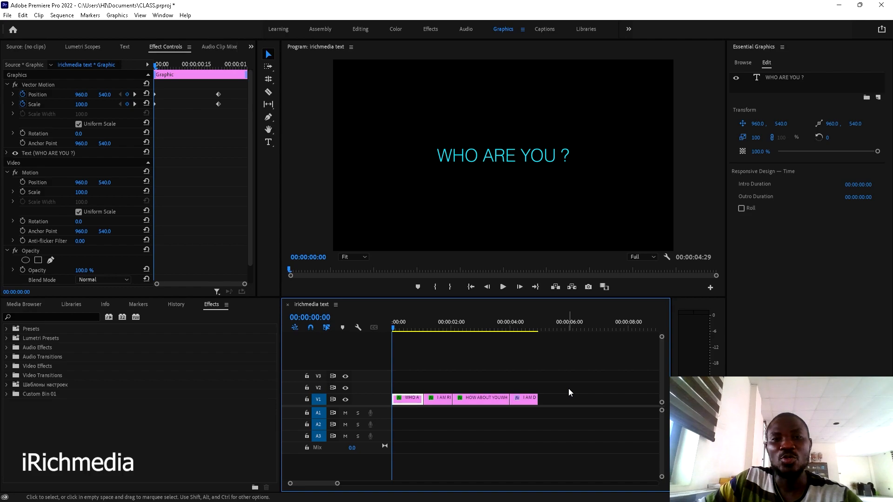
left_click_drag(562, 386, 411, 390)
- In the Editing workspace, add irichmedia text.mp4's audio only, lowered to about -14.7 dB
left_click(423, 354)
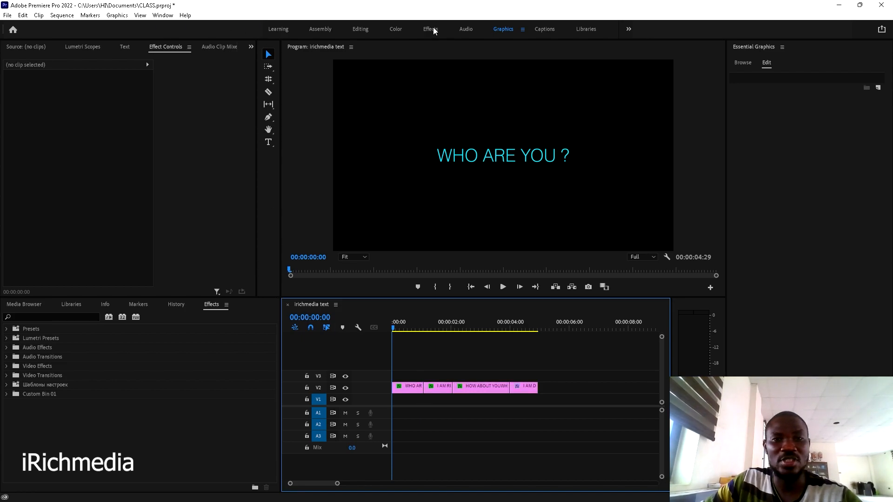
left_click(368, 30)
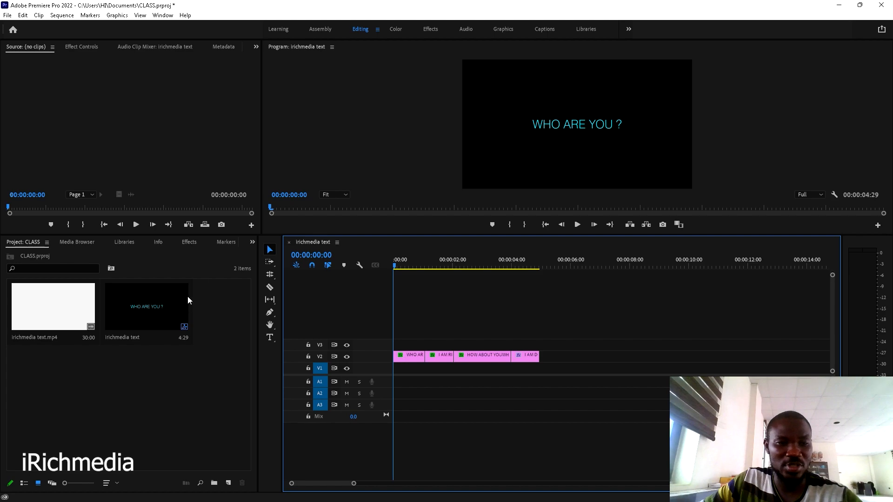
double_click(45, 308)
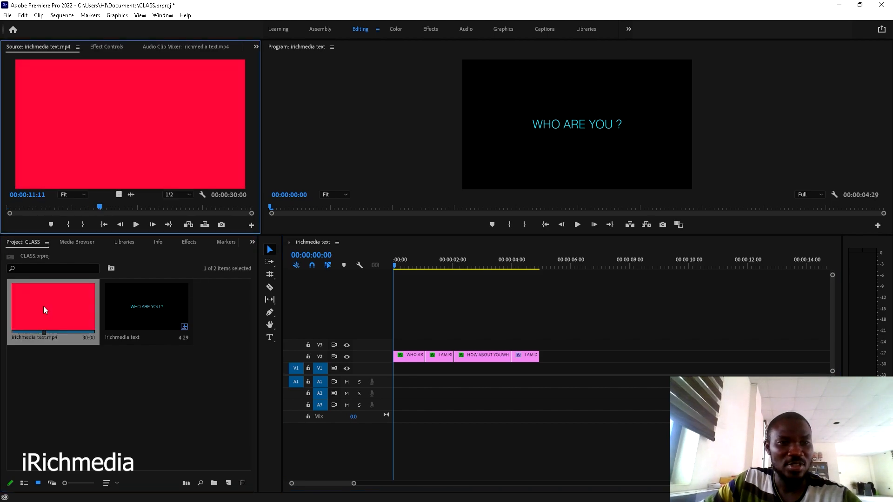
left_click_drag(132, 193, 381, 440)
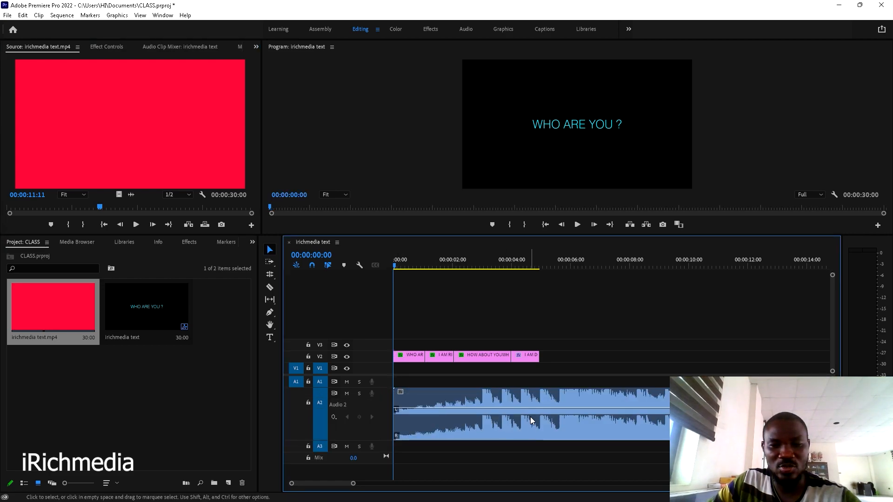
left_click_drag(533, 408, 534, 426)
- Play the sequence from the start to hear the audio under the titles
left_click(436, 261)
key("Home")
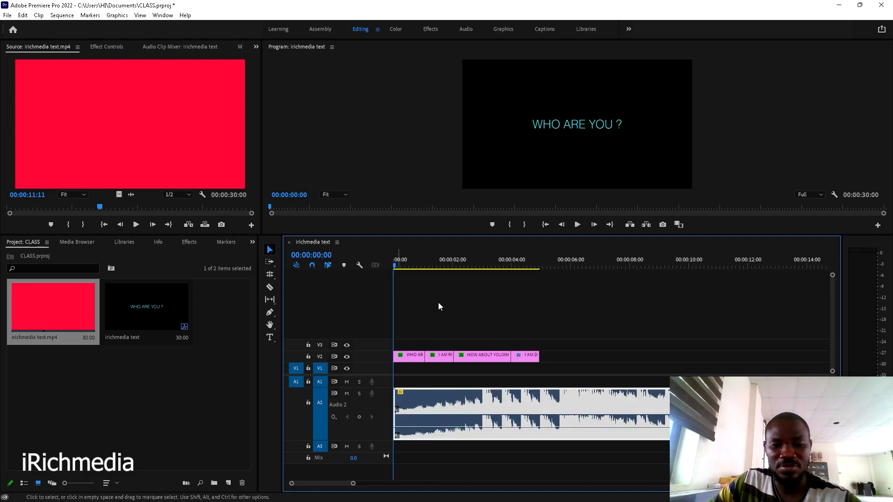
key("space")
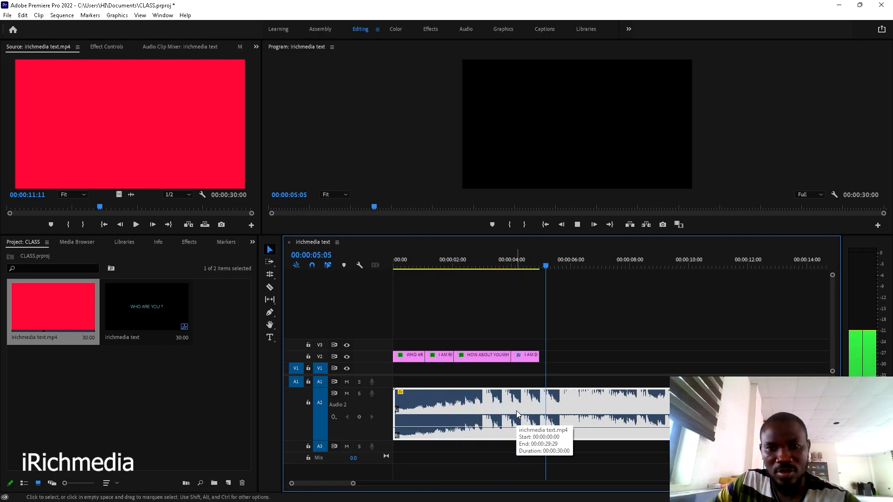
key("space")
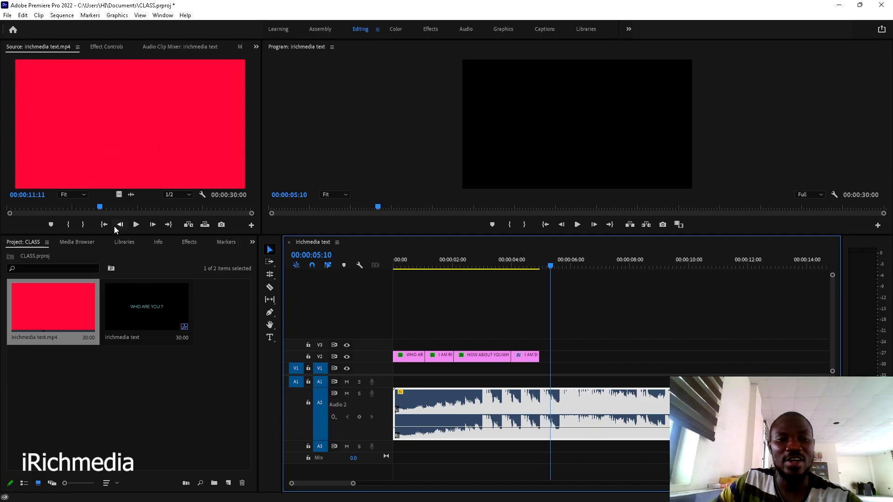
- Add the clip's video only to V1 beneath the titles and hide track V2
left_click_drag(118, 195, 376, 370)
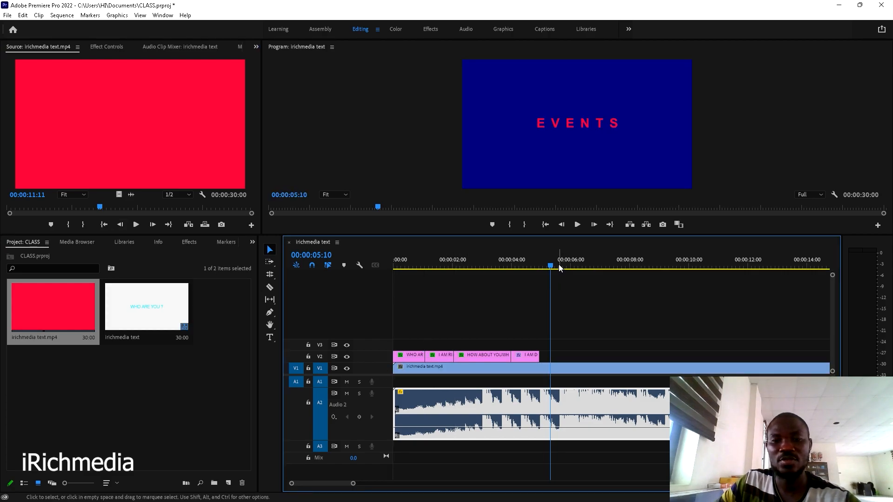
left_click(419, 263)
key("Home")
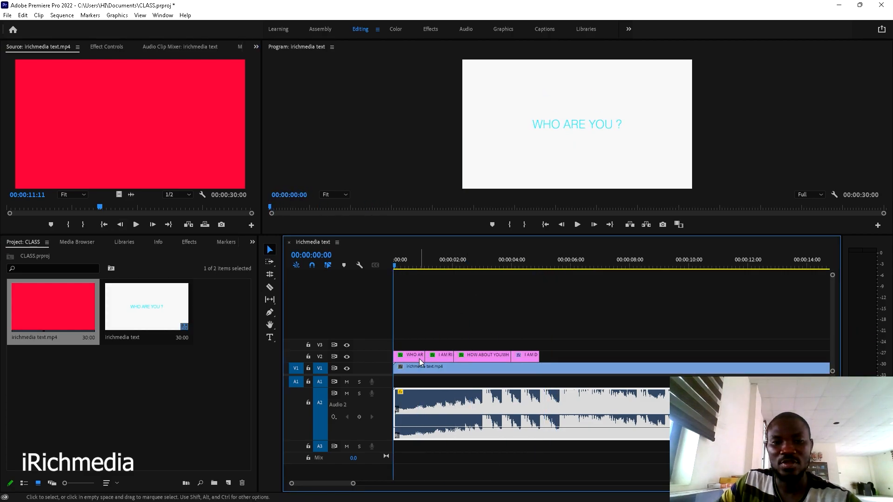
left_click(347, 356)
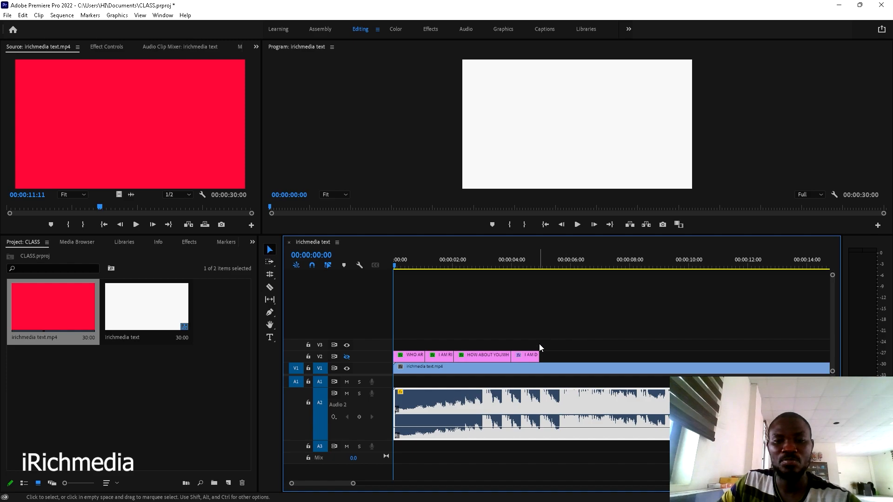
left_click_drag(582, 333, 595, 336)
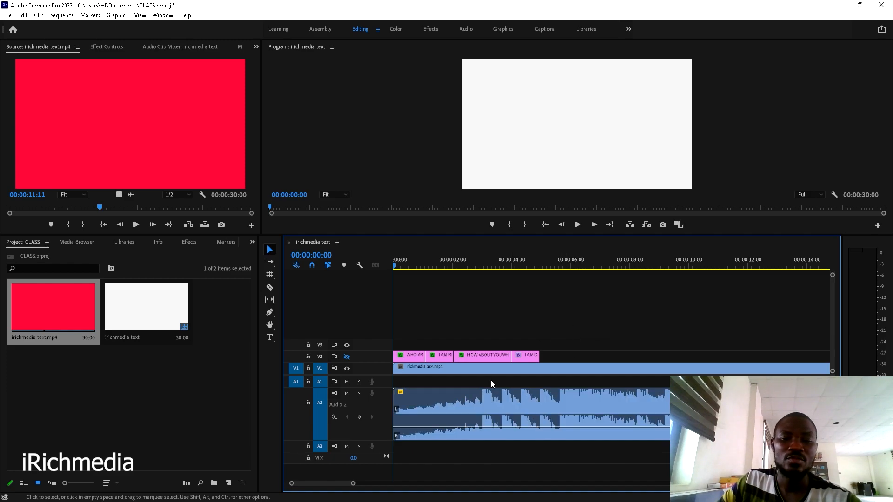
- Delete the background clip, show track V2 again, and preview the titles
left_click(484, 370)
key("Delete")
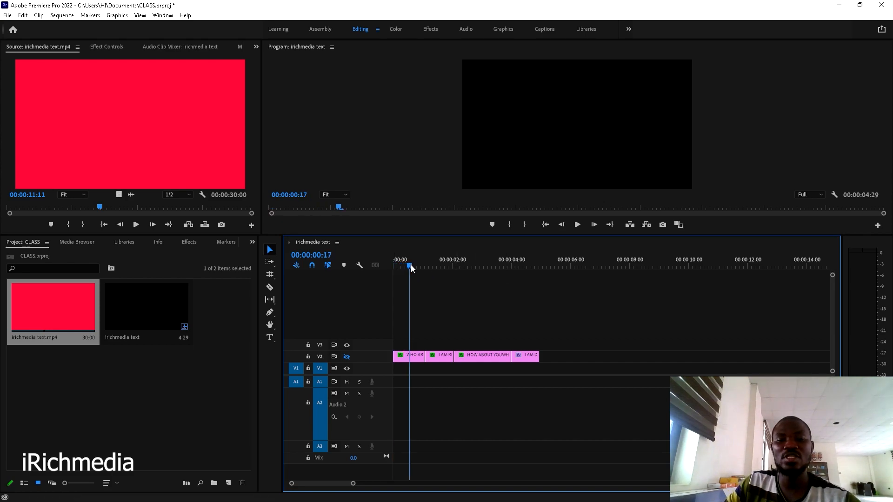
left_click(347, 356)
key("space")
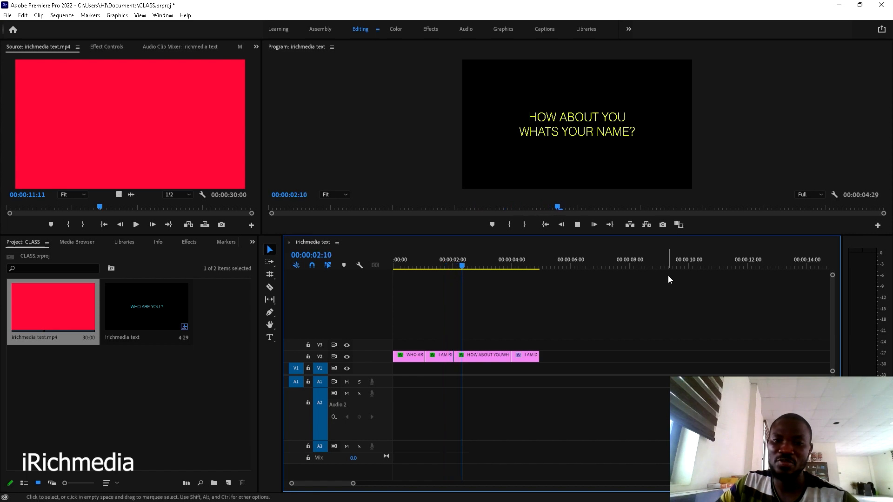
key("space")
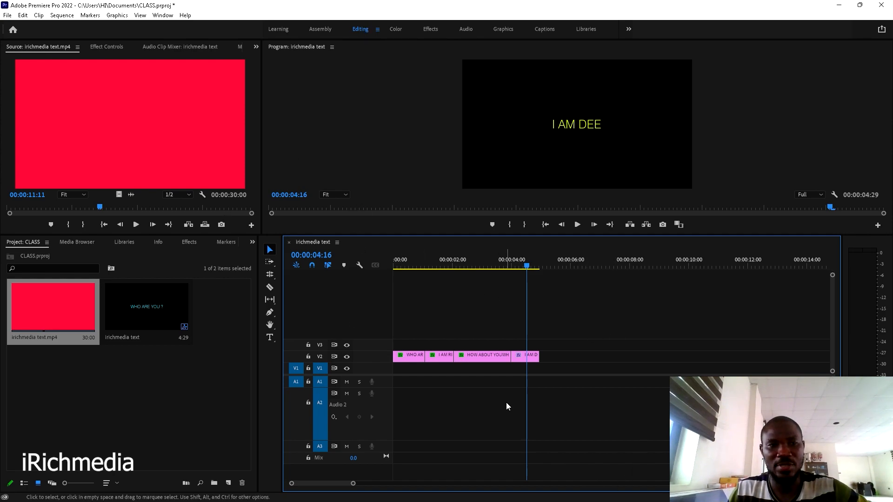
- Place the background clip's video and audio on V1 and A1, and hide track V2
left_click(118, 16)
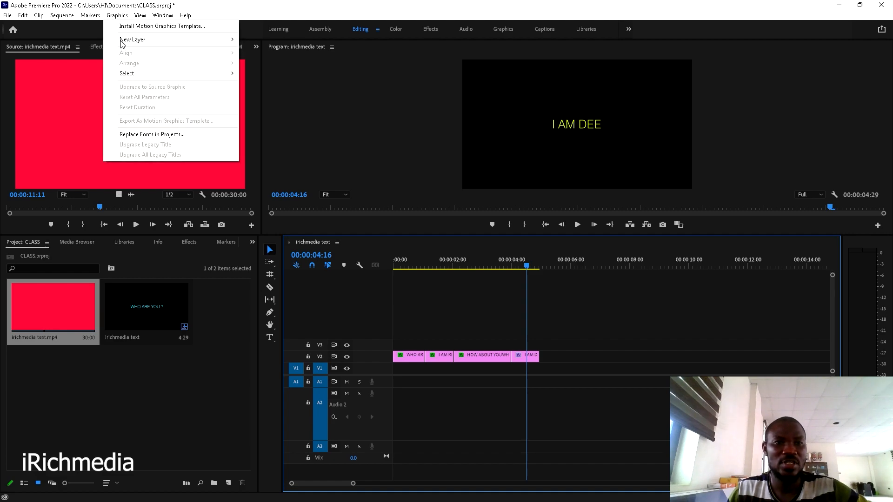
left_click(325, 5)
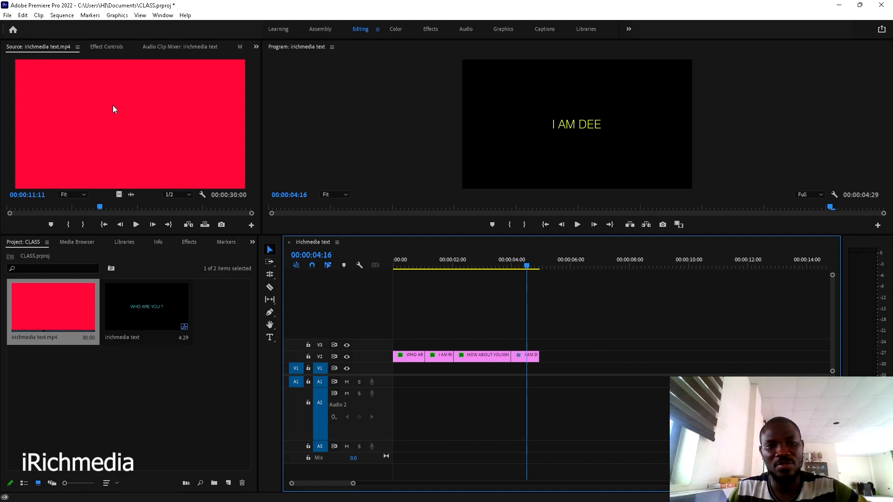
left_click_drag(91, 117, 394, 379)
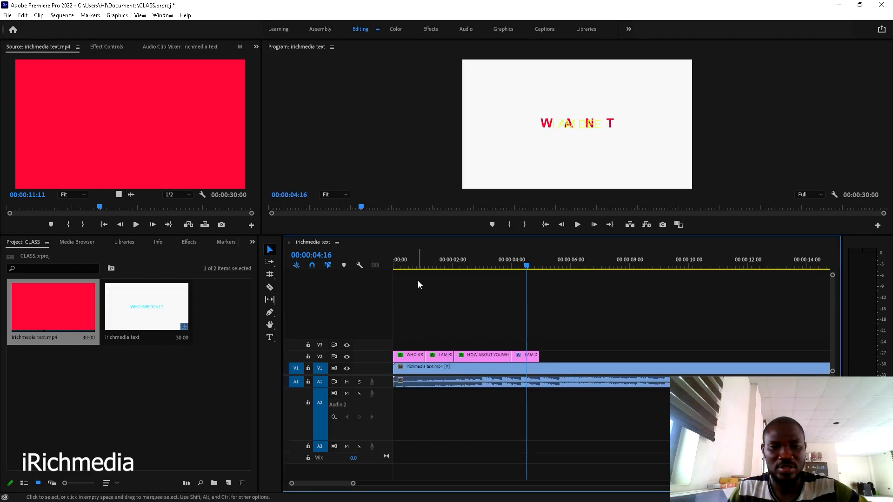
left_click(347, 357)
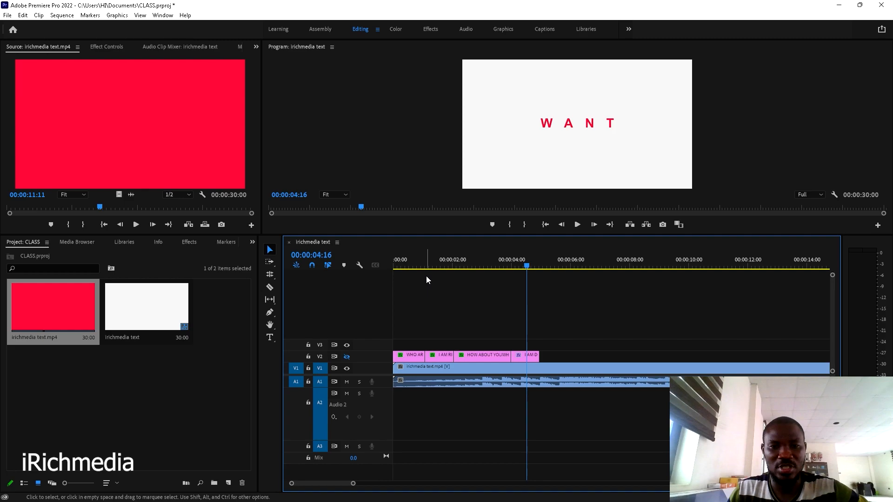
left_click_drag(435, 264, 381, 275)
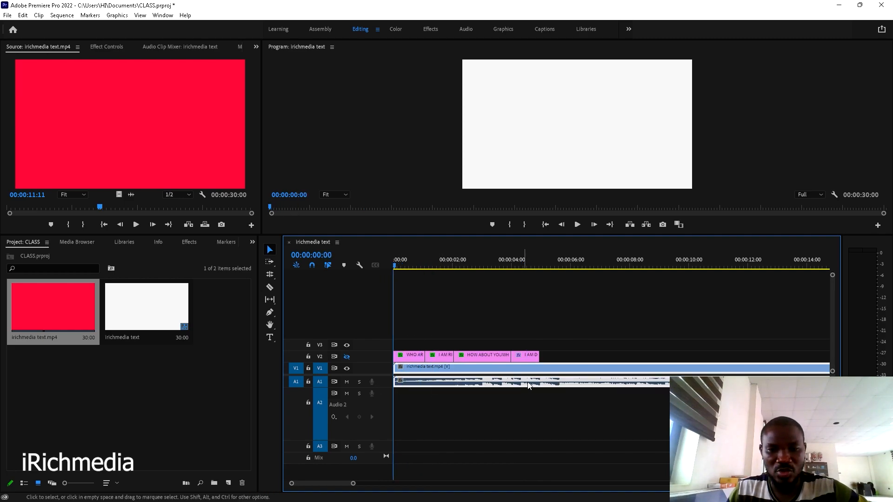
- Shrink the Audio 2 track and lower A1's volume to -17.0 dB
left_click_drag(386, 440, 388, 417)
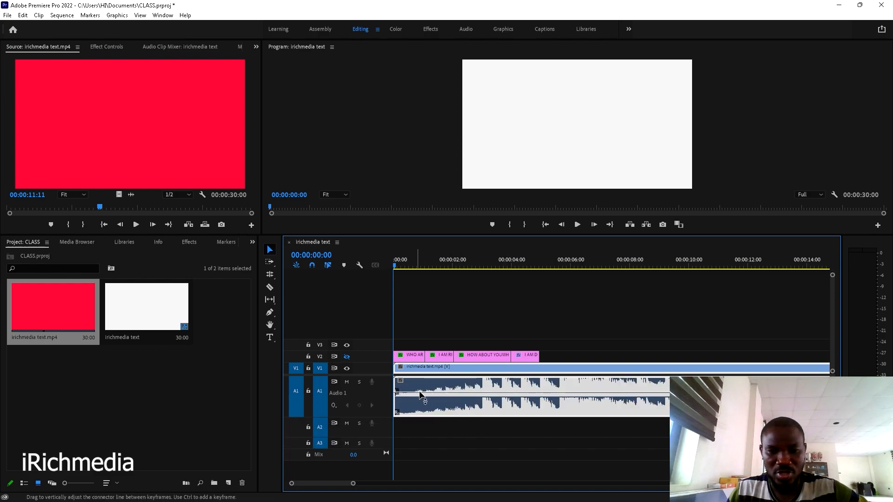
left_click_drag(576, 391, 577, 410)
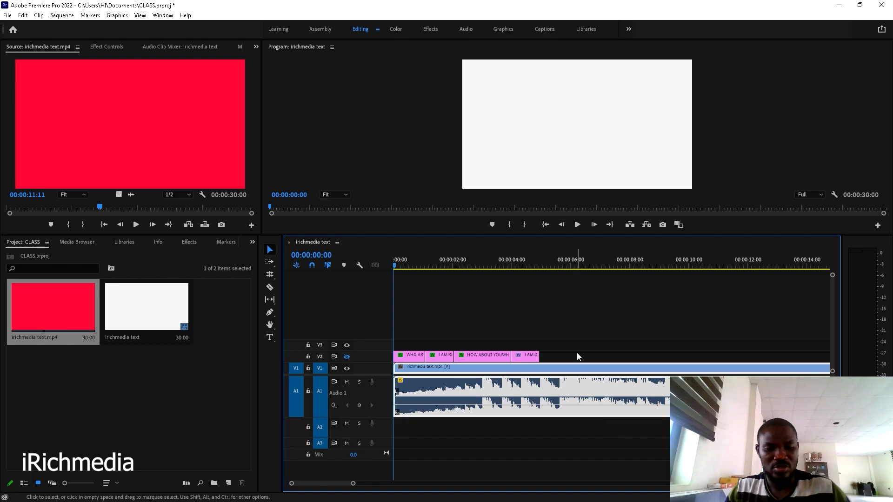
scroll(573, 349, "down", 2)
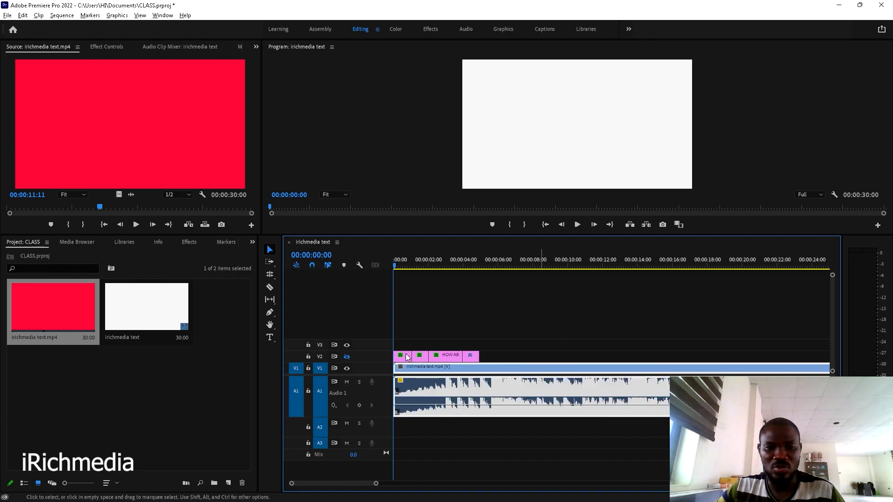
scroll(599, 329, "down", 2)
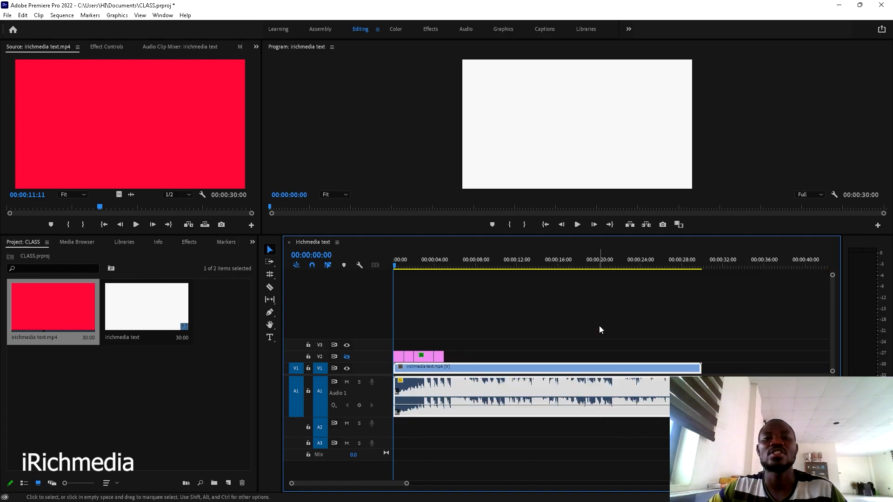
- Review the sequence, then move the pink title clips from V2 onto a new V4 track
key("space")
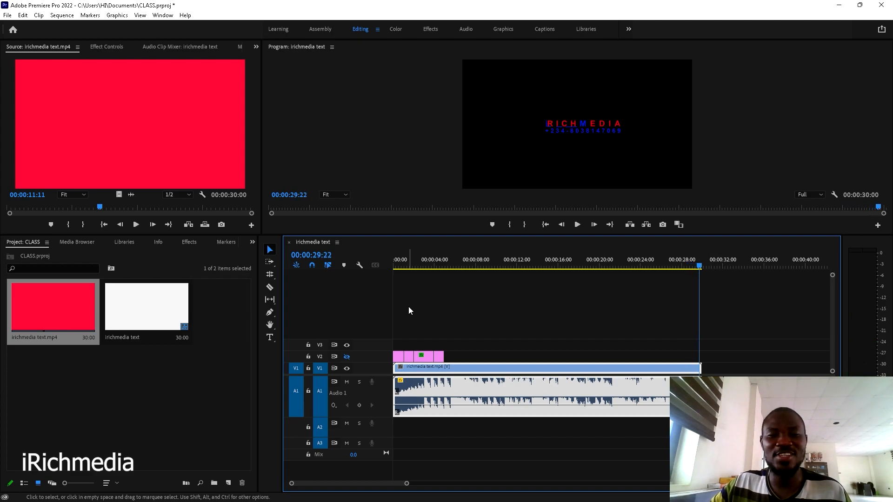
left_click_drag(426, 263, 377, 272)
left_click_drag(464, 352, 440, 346)
left_click(347, 357)
left_click(348, 346)
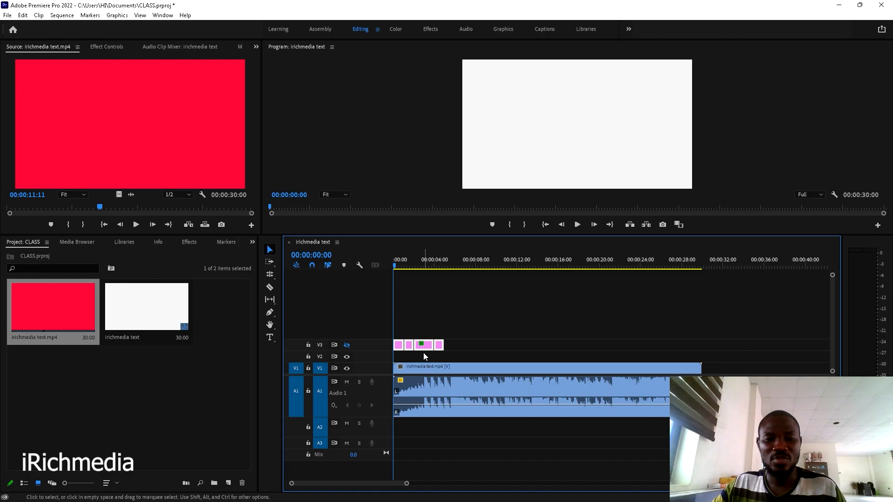
left_click_drag(423, 350, 421, 340)
left_click(347, 345)
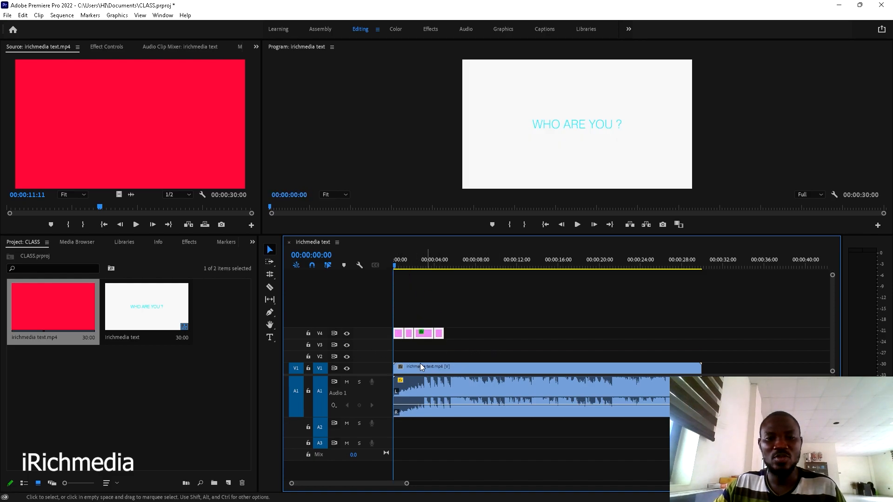
- Hide track V4 and play back to check the result
left_click(347, 334)
key("space")
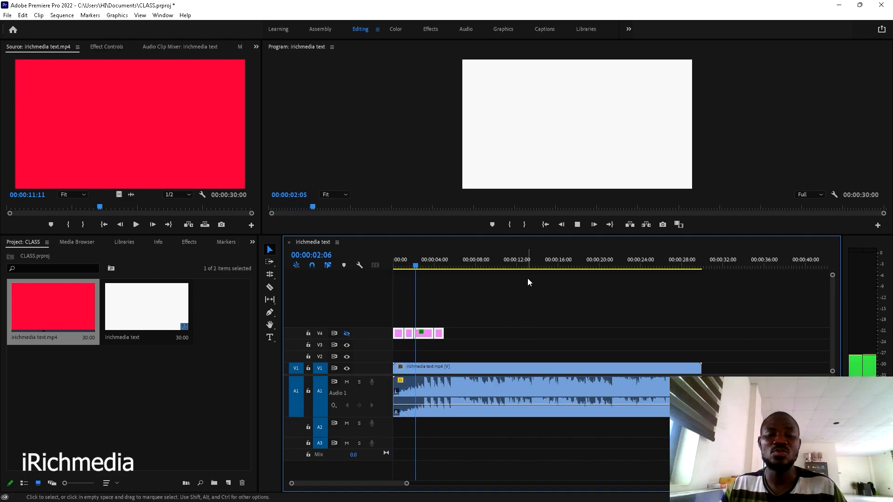
key("ctrl+a")
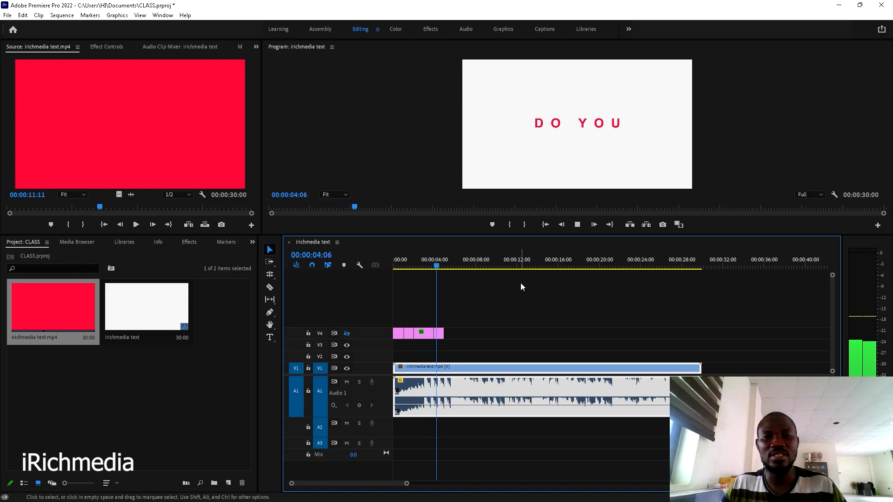
key("space")
left_click_drag(447, 266, 448, 266)
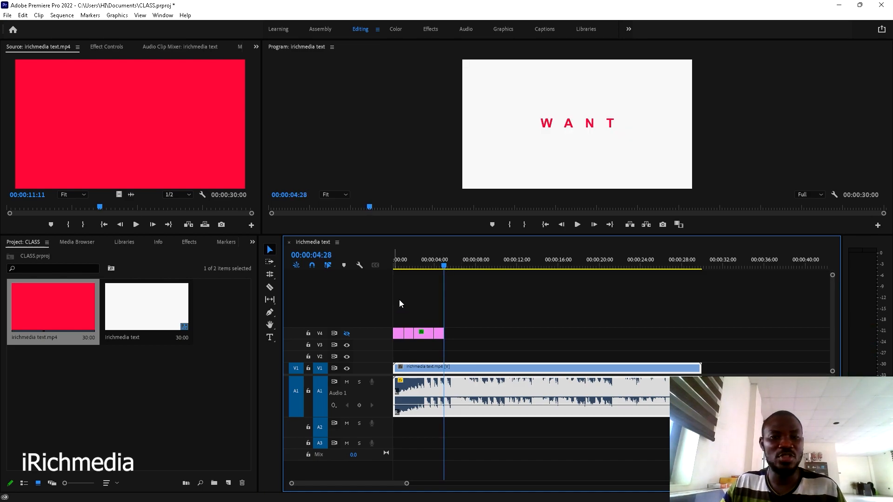
left_click(478, 345)
- Add a new rectangle shape layer and stretch it to fill the whole frame
left_click(120, 15)
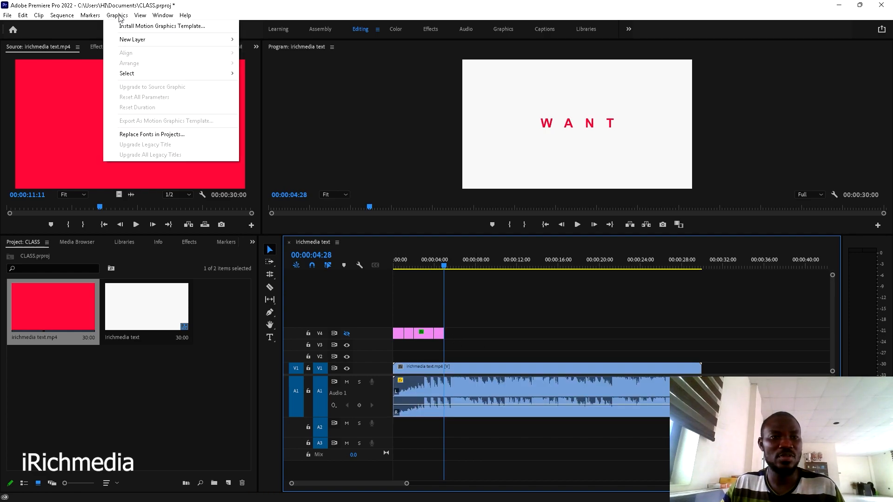
mouse_move(141, 41)
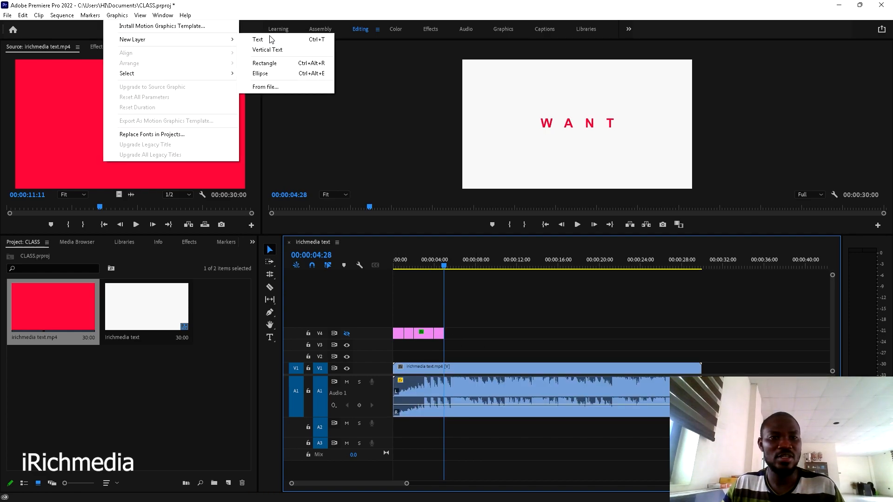
left_click(265, 63)
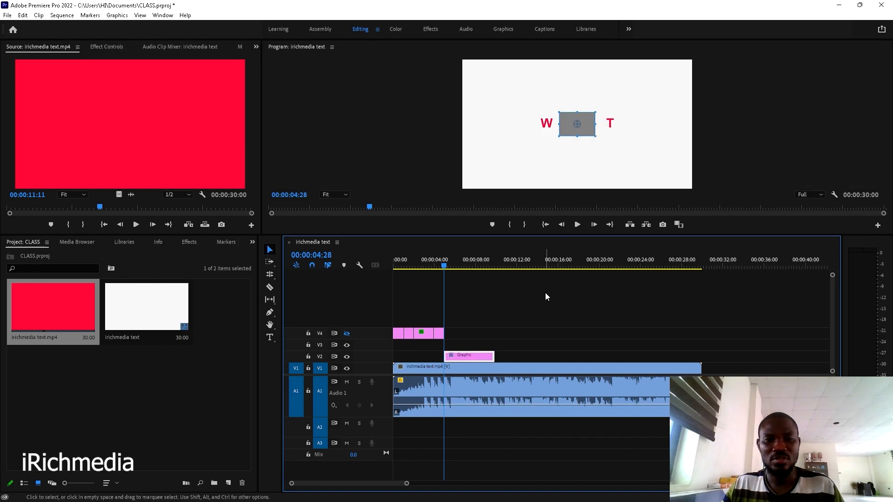
left_click_drag(560, 138, 455, 196)
left_click_drag(595, 113, 708, 49)
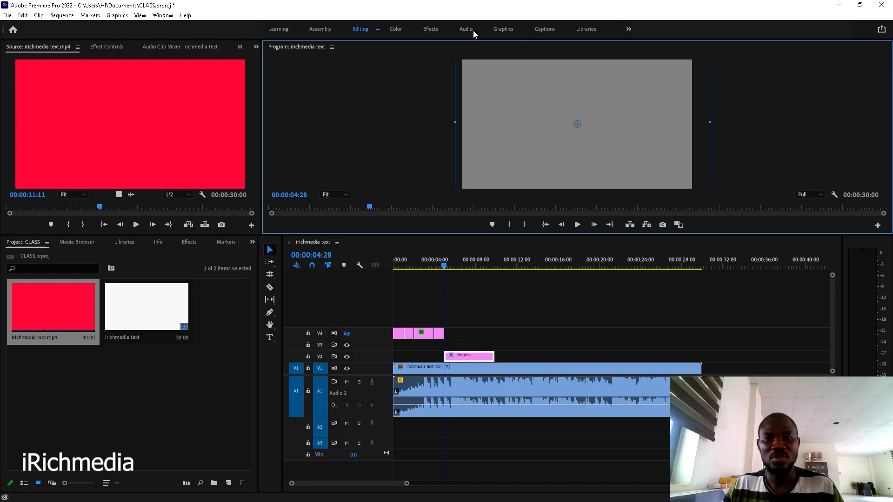
- Give the rectangle a white FFFFFF fill and move its Graphic clip to the timeline start
left_click(503, 29)
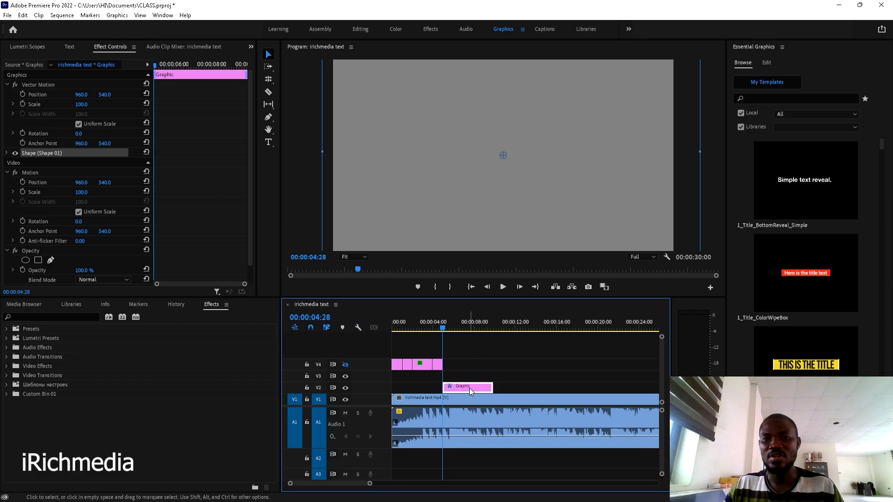
left_click(765, 64)
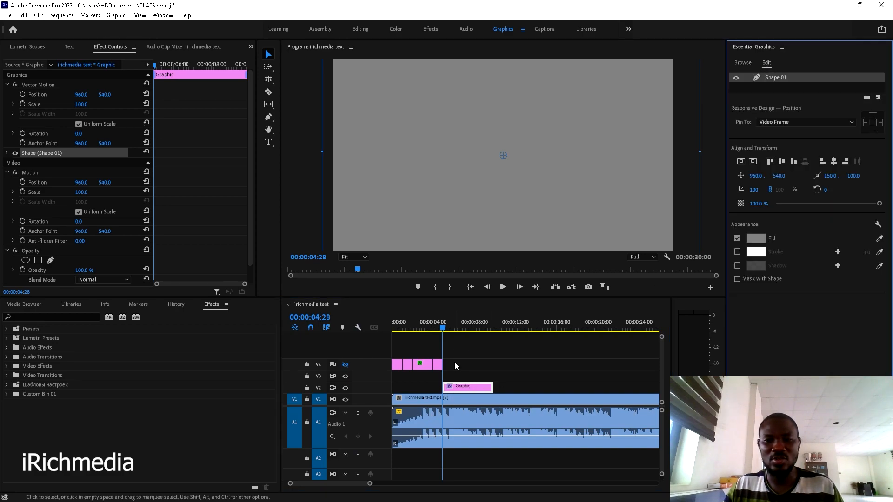
left_click(754, 239)
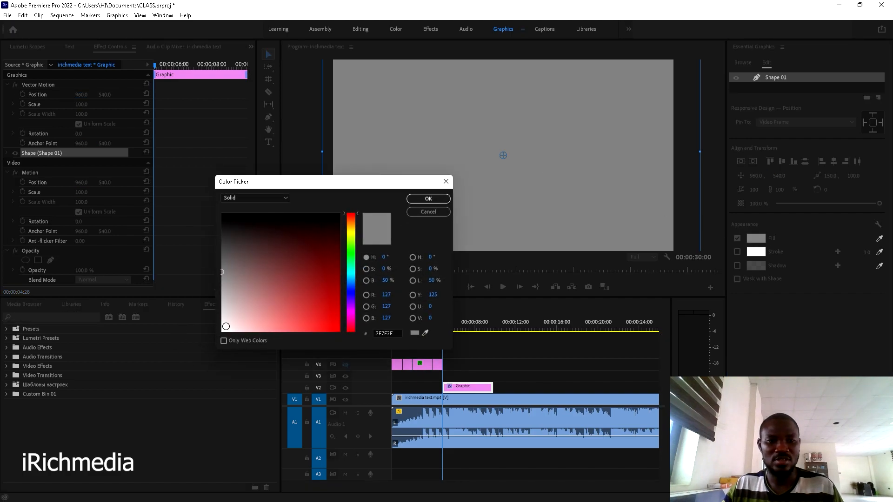
left_click(222, 331)
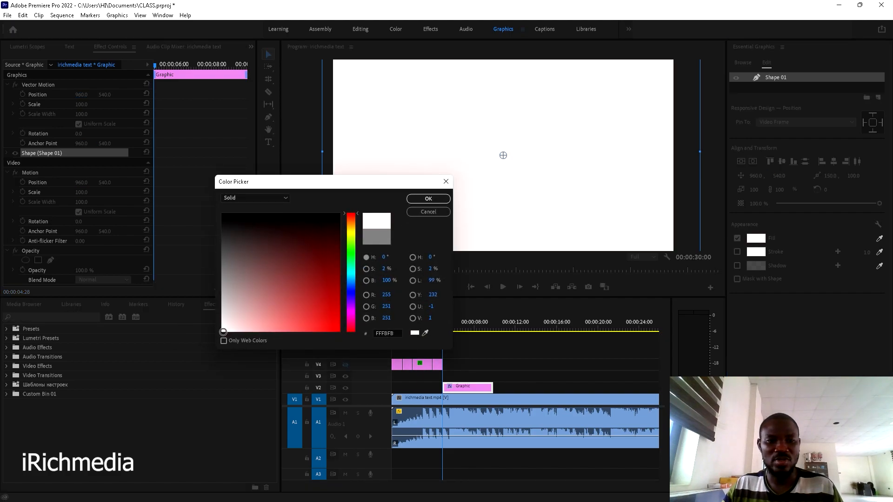
left_click(420, 199)
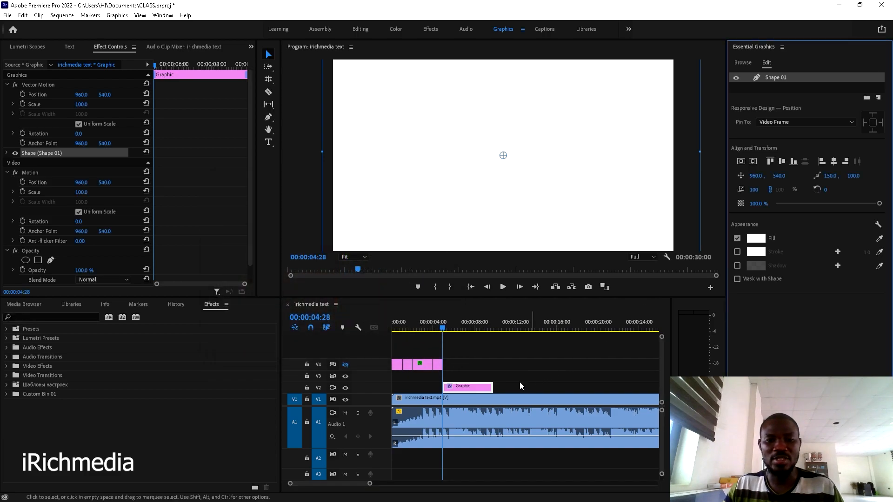
left_click(470, 388)
left_click_drag(470, 388, 420, 388)
- Play back, then duplicate the Graphic clip right after the first, from 00:00:04:29
left_click(385, 334)
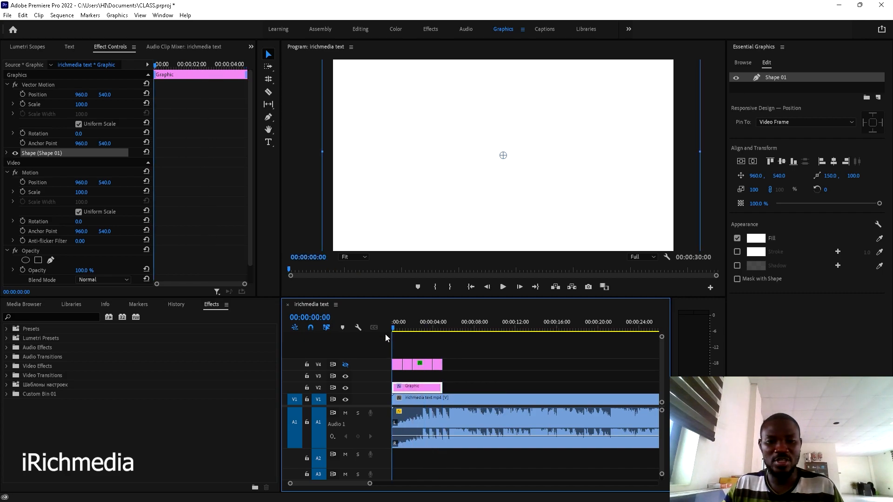
key("space")
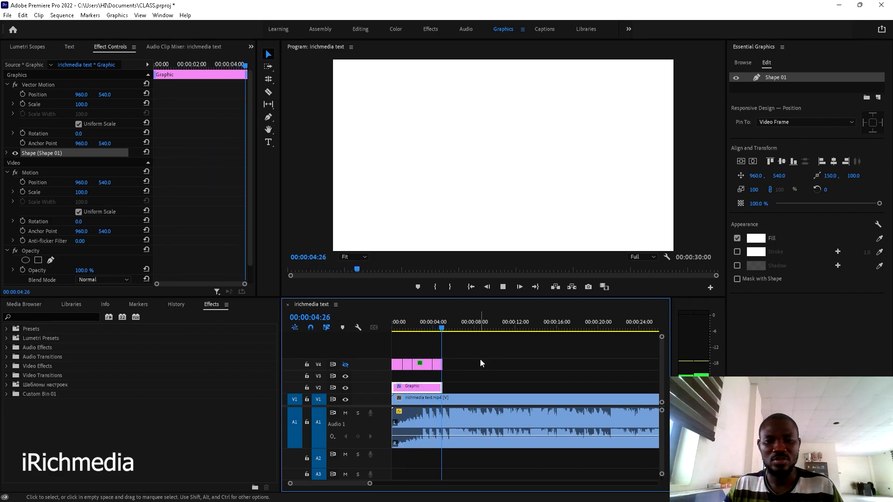
key("space")
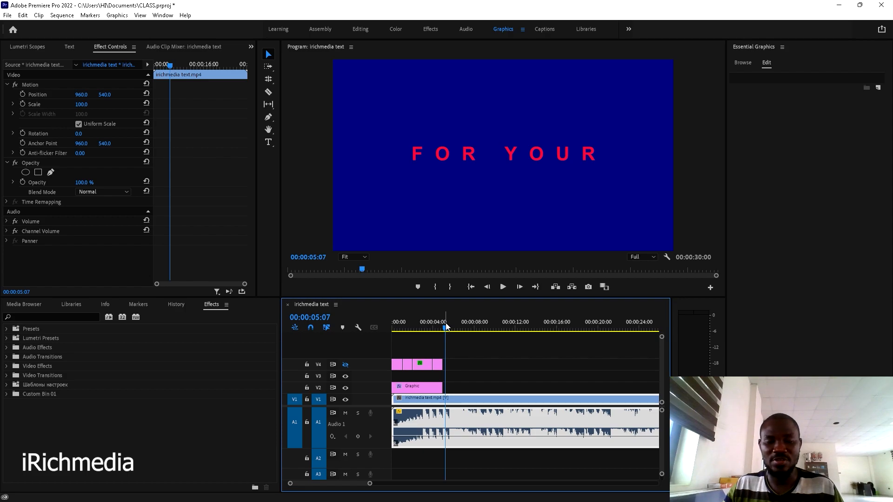
left_click_drag(446, 327, 443, 328)
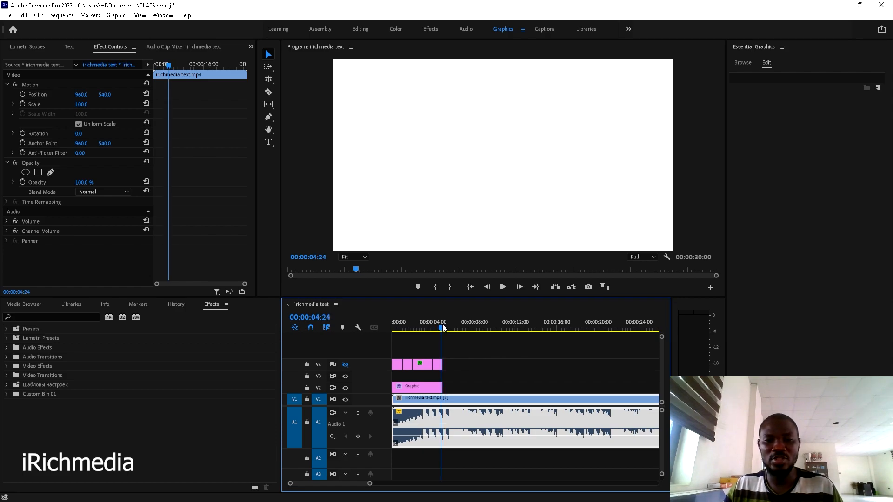
left_click_drag(408, 392, 459, 392)
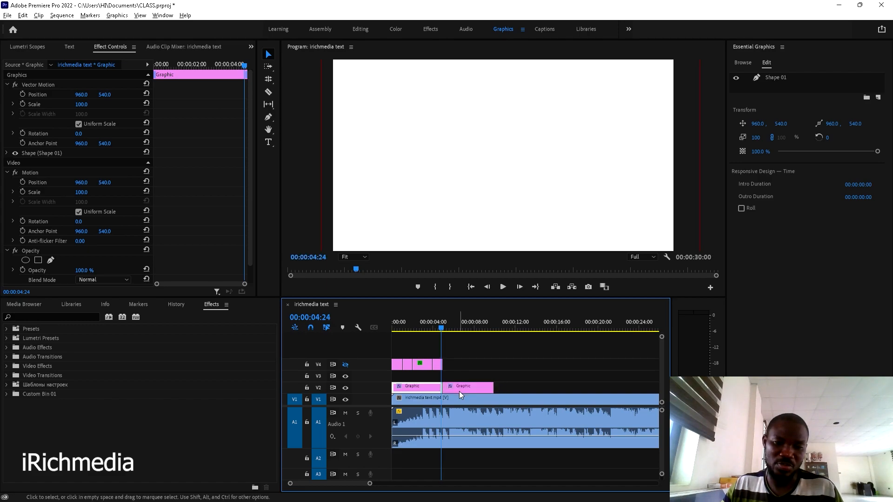
- Preview the copy, inspect its Shape 01 layer, and make the V1 track taller
left_click(470, 387)
key("space")
key("space")
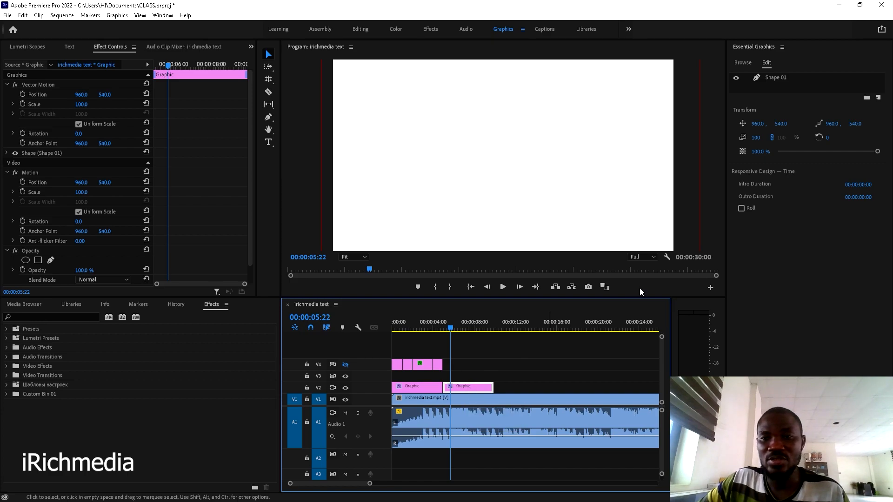
left_click(777, 77)
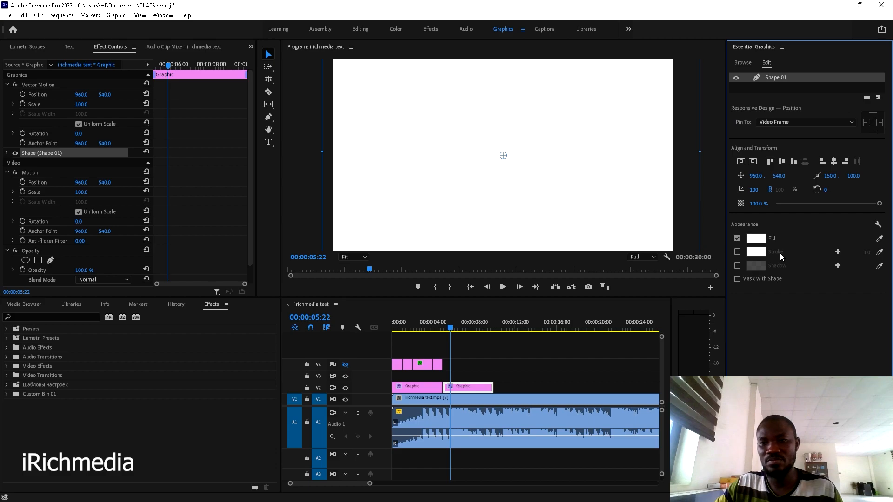
left_click(346, 388)
left_click(346, 388)
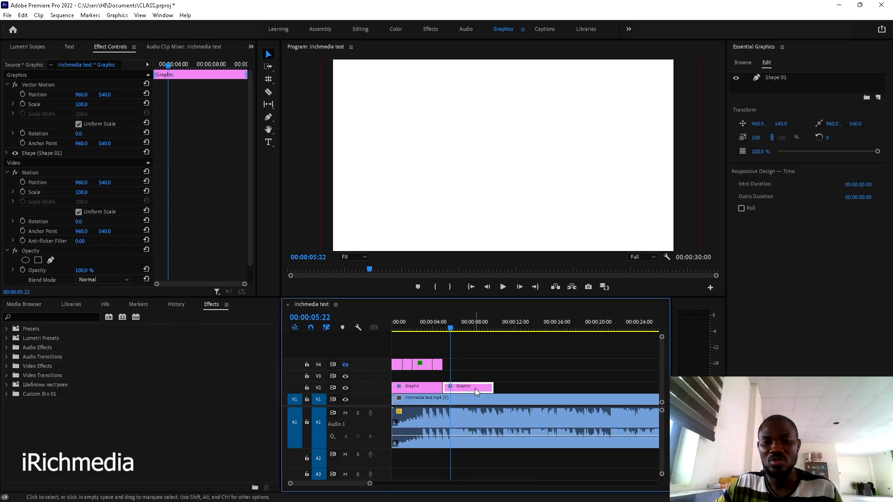
left_click(778, 79)
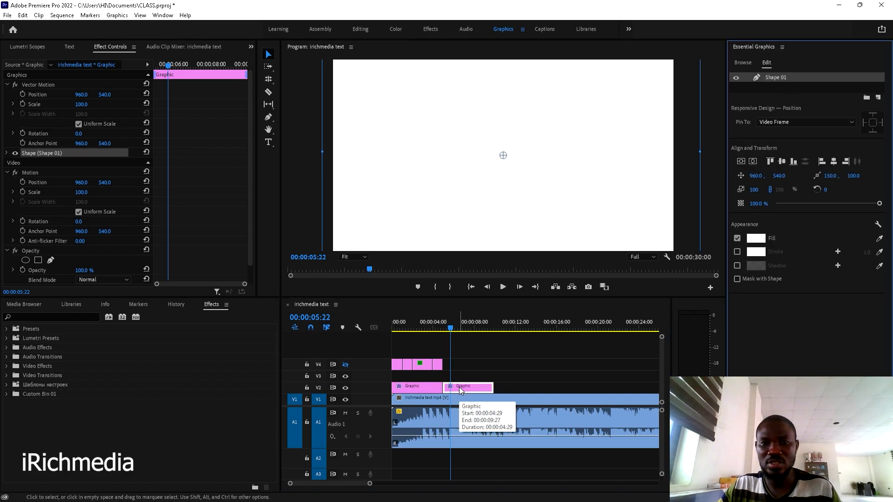
left_click_drag(381, 394, 382, 360)
- Move the playhead to 00:00:08:21 and turn off track V2's output
left_click(487, 322)
left_click(481, 322)
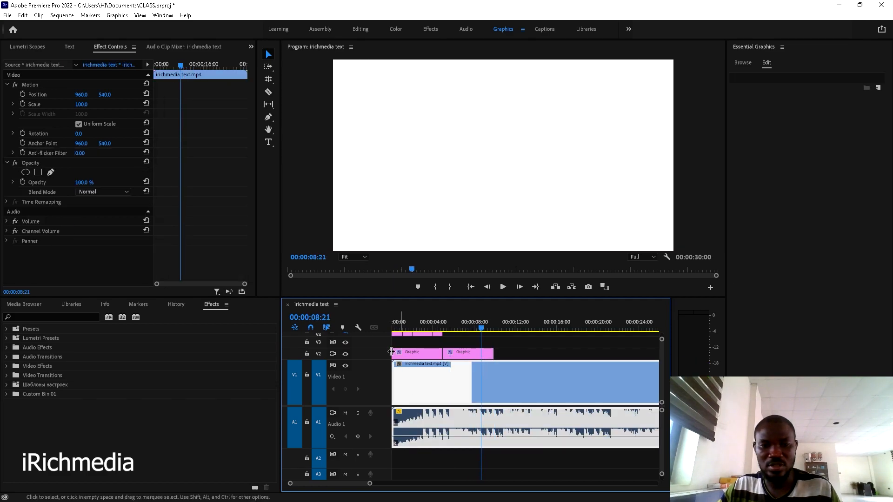
left_click(345, 354)
- Inspect the second Graphic clip's Shape 01 layer, keep its name, and select the V1 background clip
left_click(473, 354)
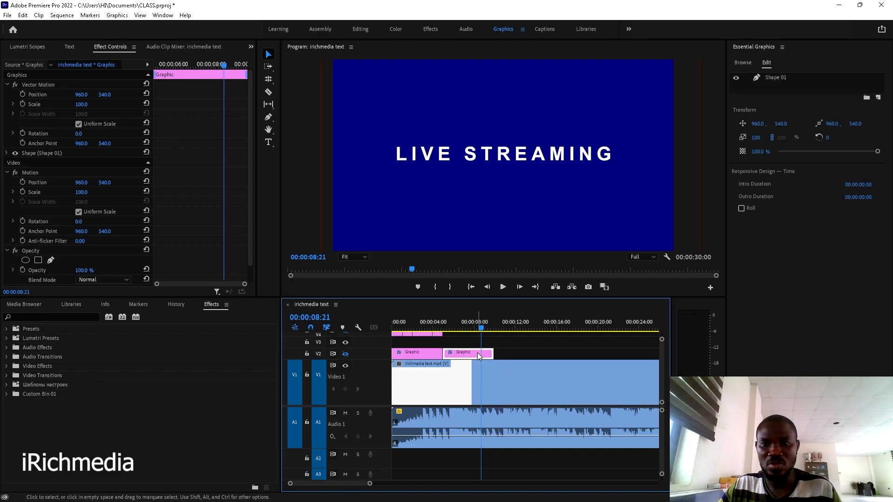
left_click(780, 80)
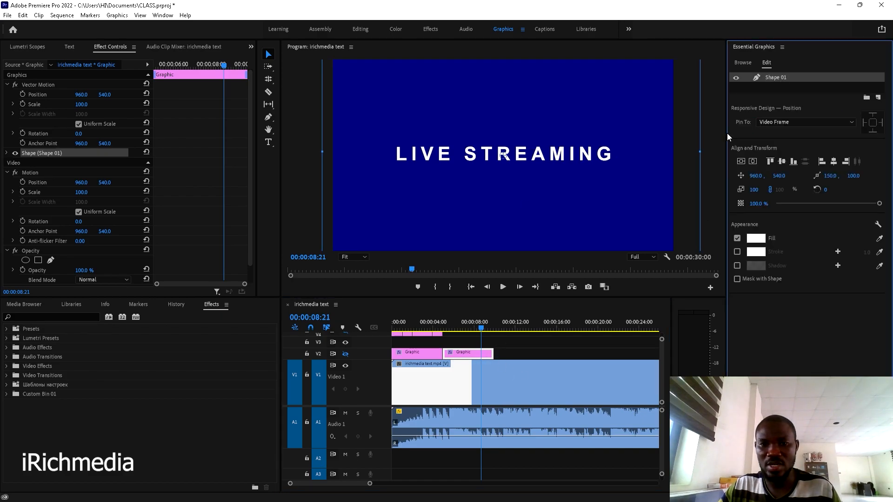
left_click(468, 355)
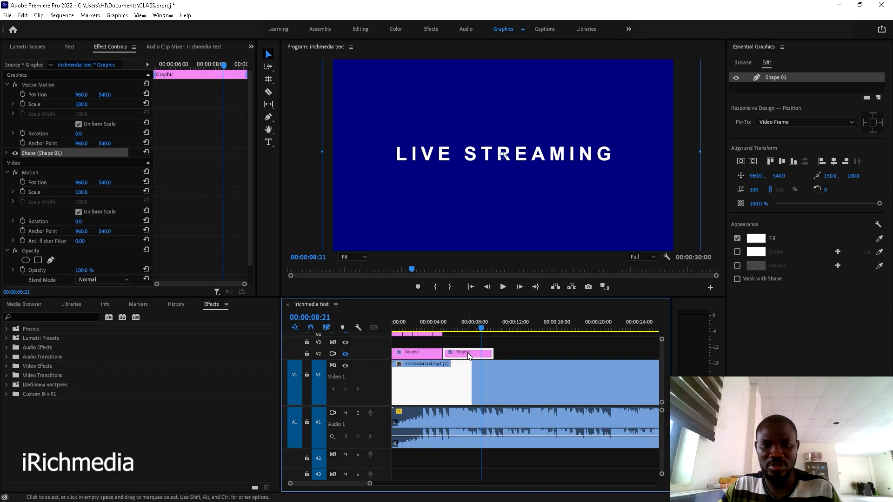
double_click(794, 77)
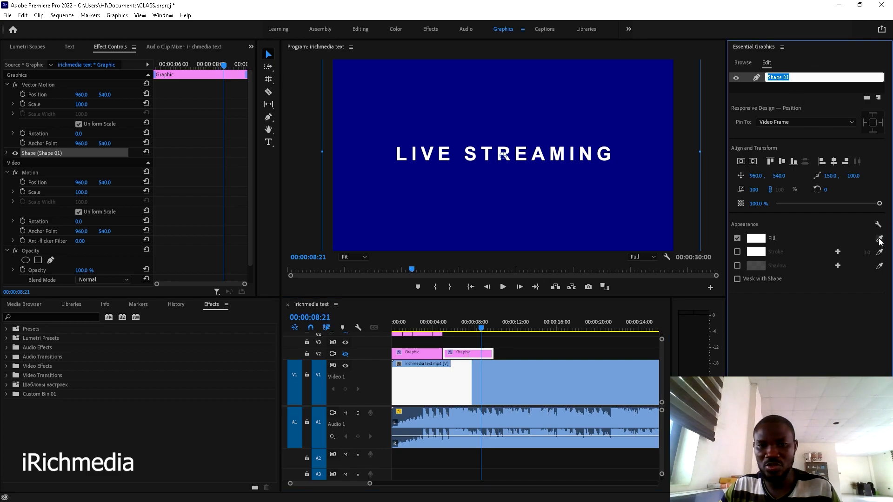
left_click(346, 354)
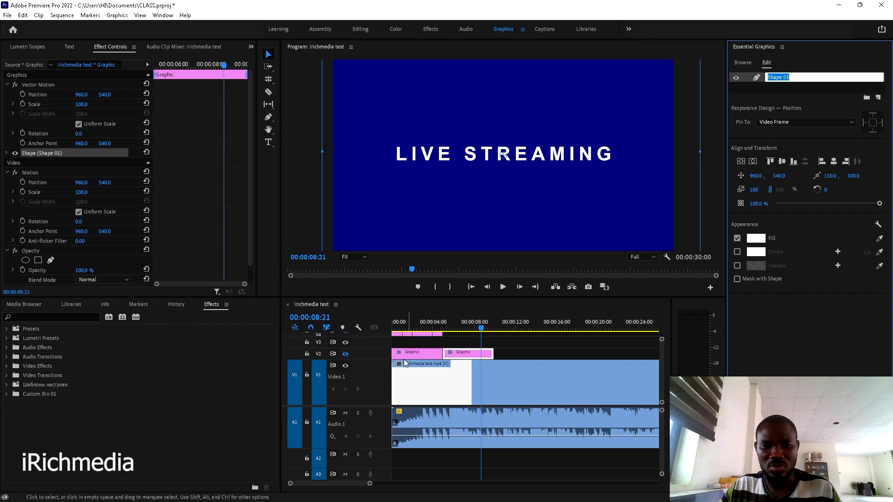
left_click(467, 355)
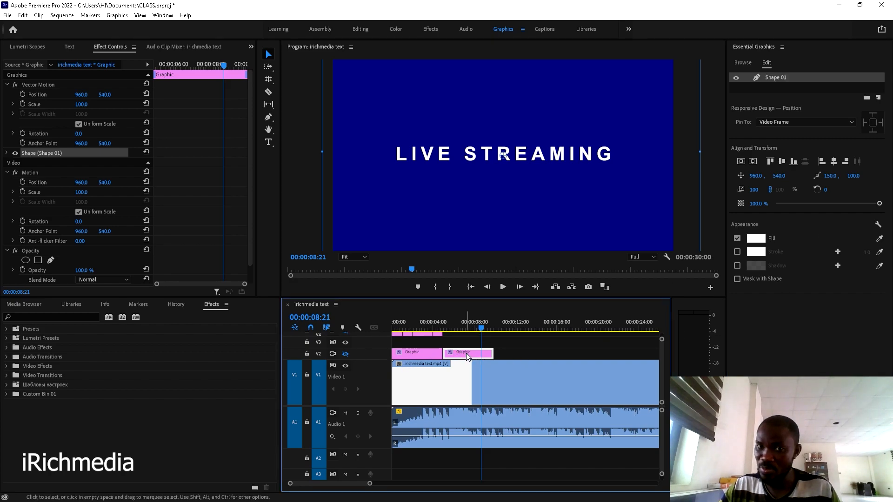
left_click(496, 377)
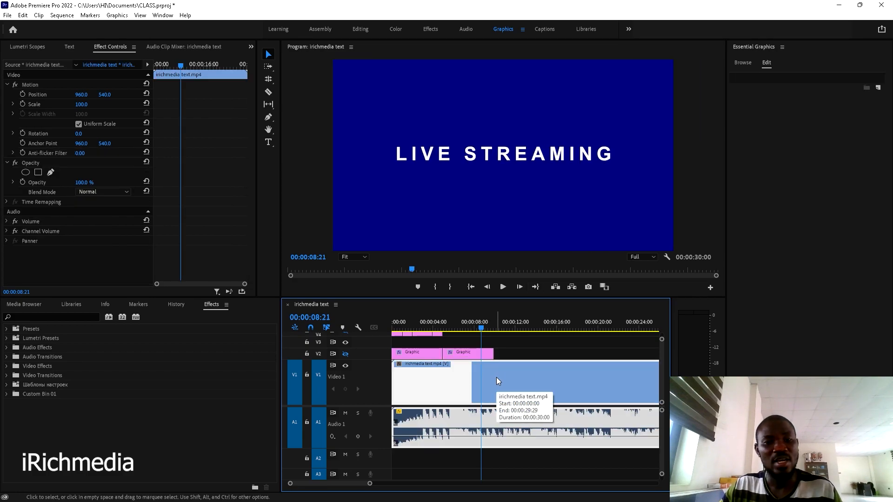
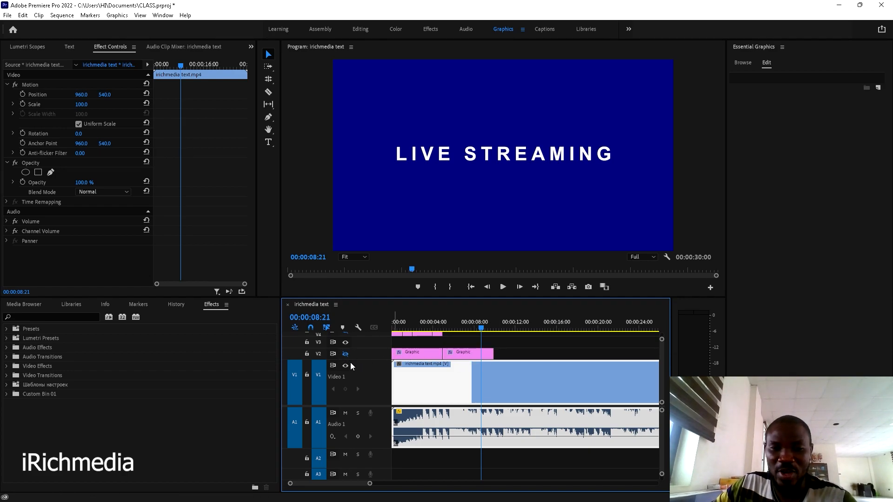
- Eyedrop the LIVE STREAMING frame's dark blue into the second Graphic clip's Shape 01 fill, comparing with V2 hidden
left_click(345, 355)
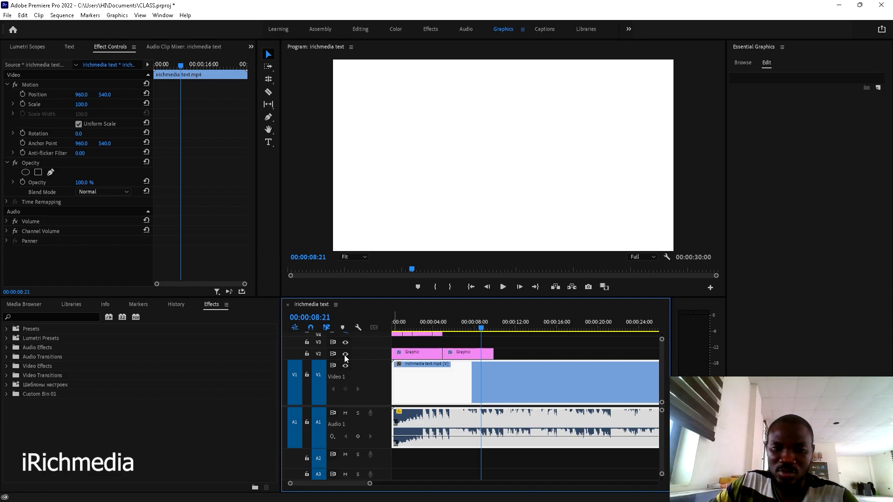
left_click(345, 355)
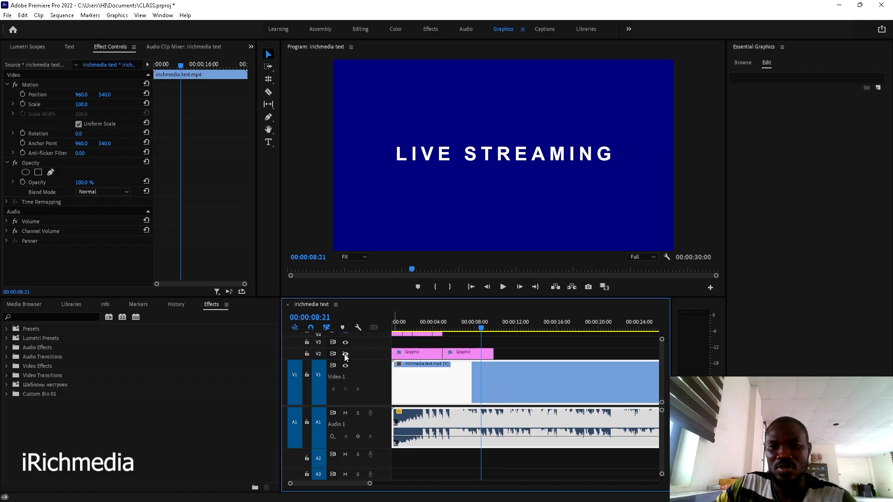
left_click(464, 354)
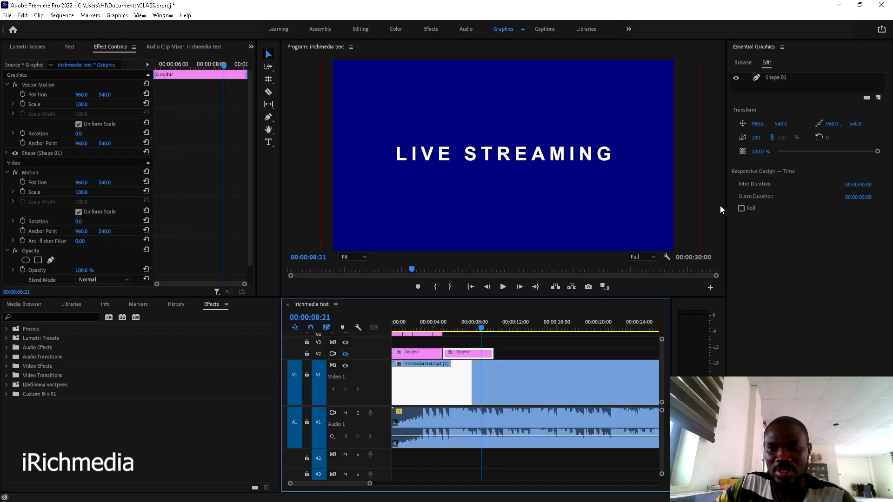
left_click(782, 77)
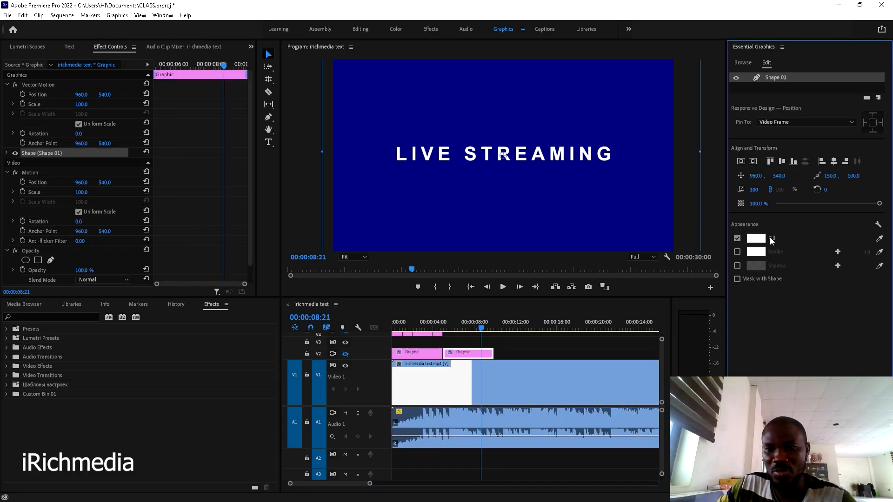
left_click(881, 238)
left_click(611, 97)
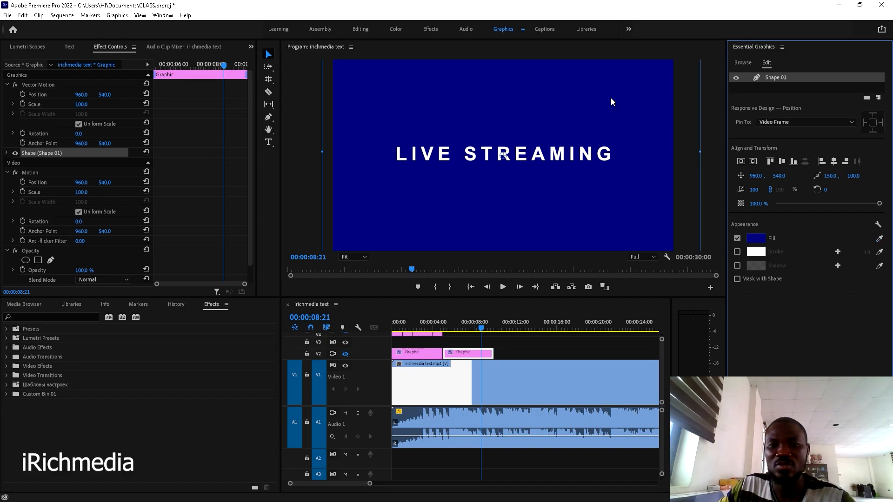
left_click(345, 354)
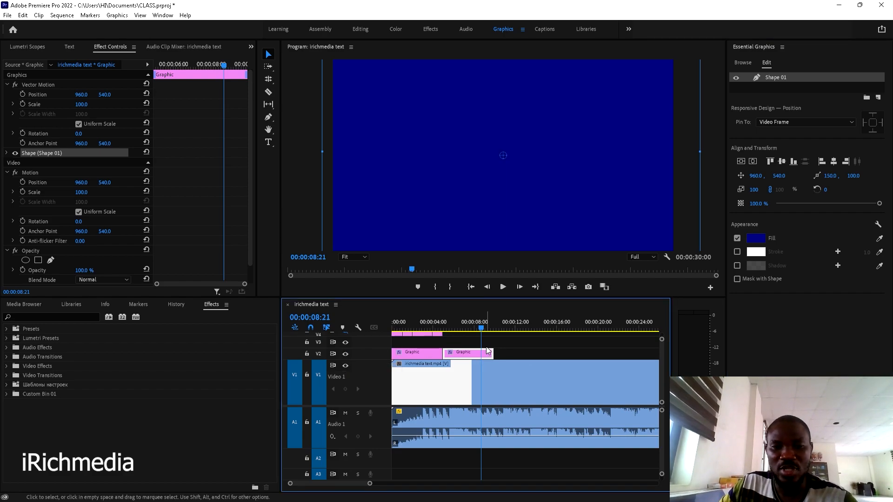
left_click(345, 354)
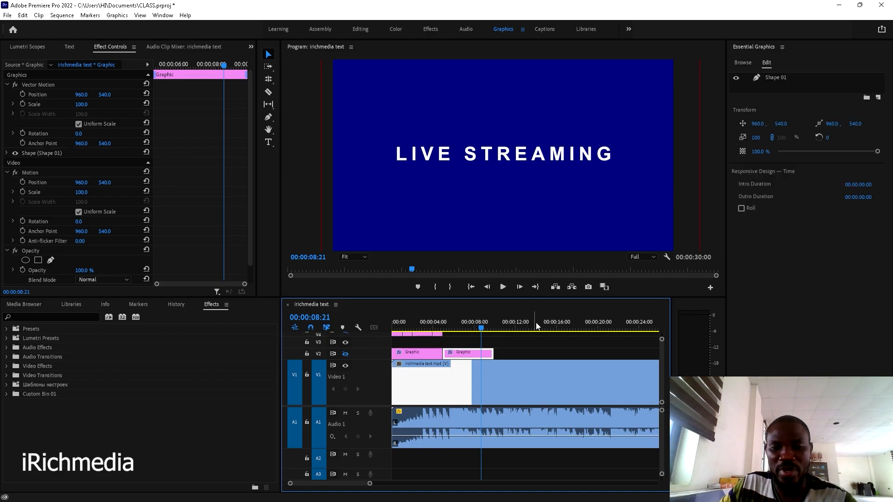
- Play back through LIVE STREAMING and UNUSUAL to locate the 00:00:09:09 frame
key("space")
key("space")
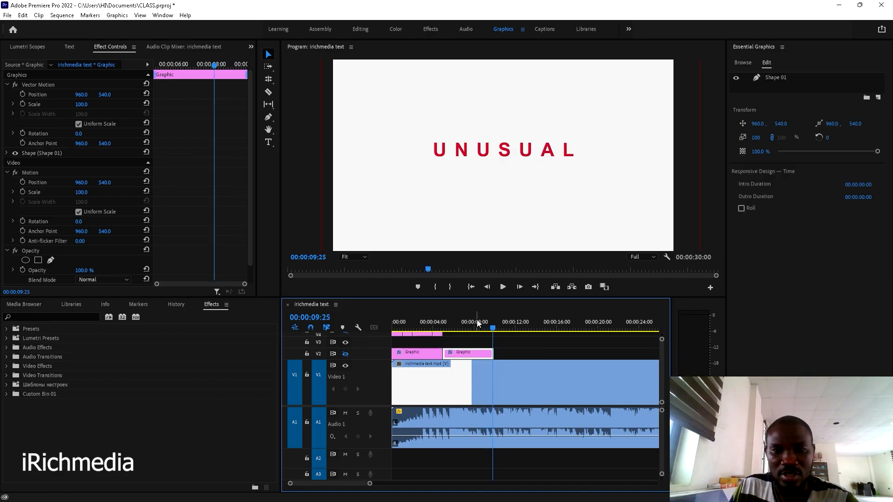
left_click(477, 321)
key("space")
key("space")
left_click(474, 326)
key("space")
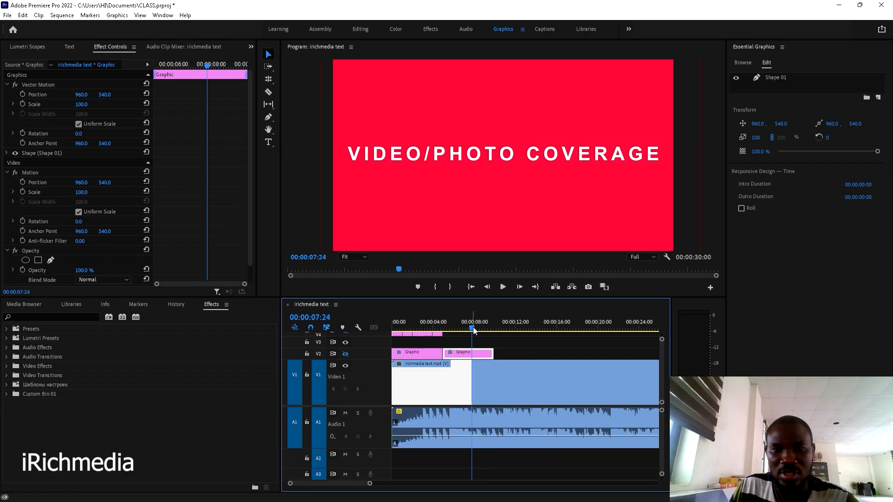
key("space")
key("space")
key("space")
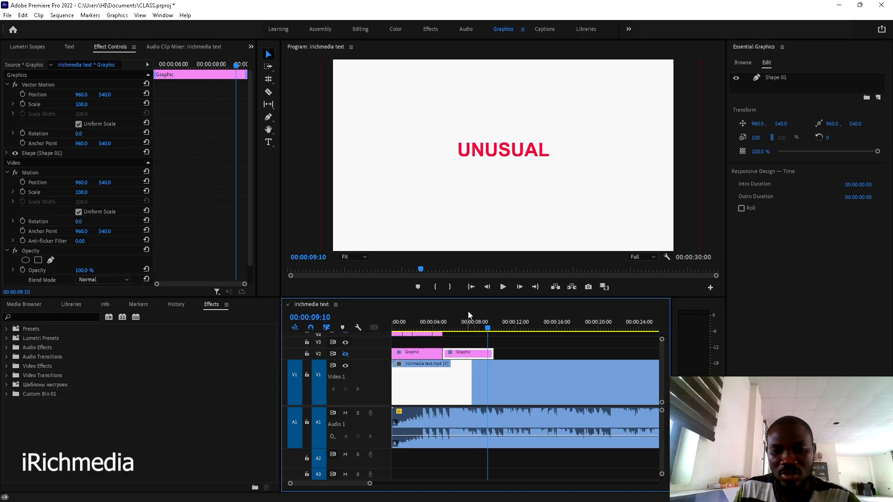
key("Left")
key("Left")
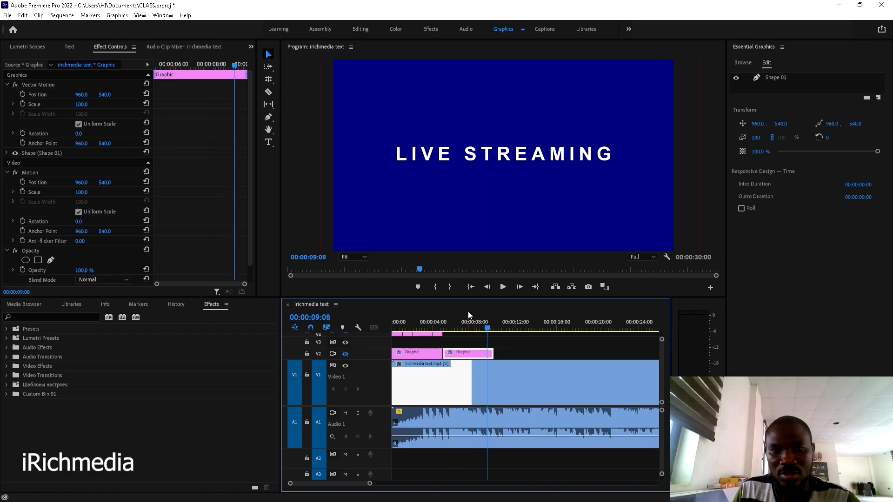
key("Right")
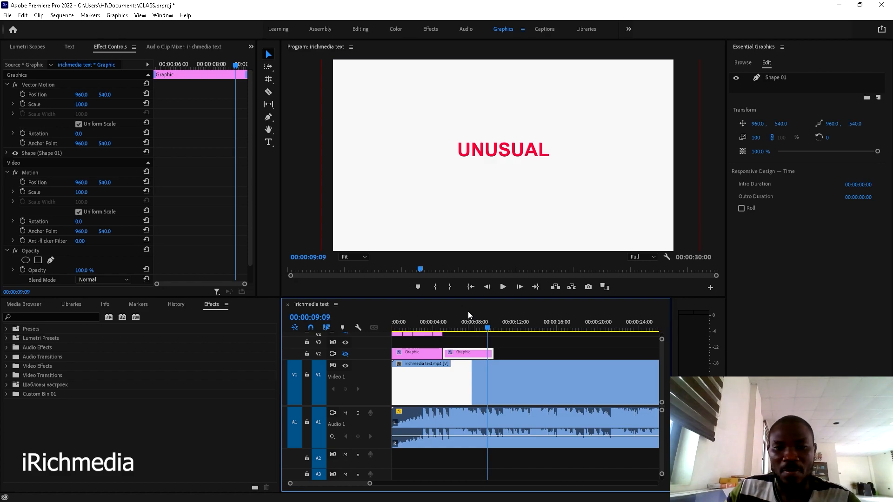
- Trim the second Graphic clip's end to 00:00:09:08 at single-frame timeline zoom
left_click_drag(491, 353, 486, 354)
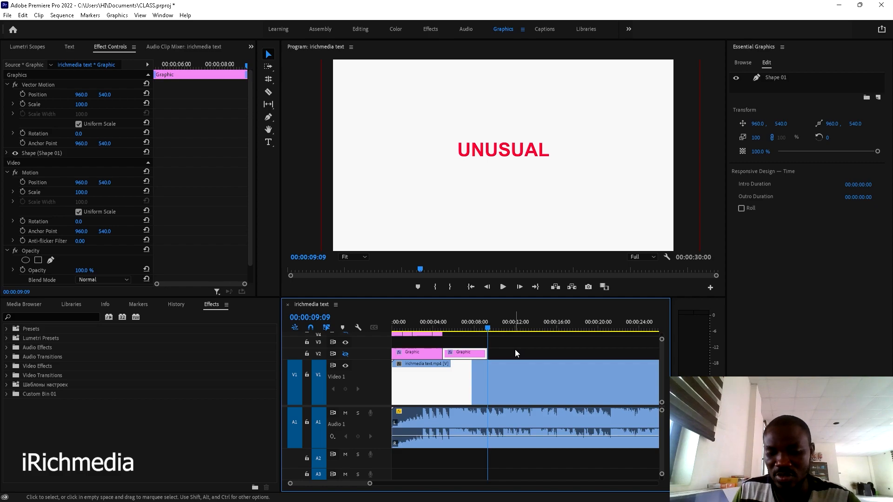
key("Left")
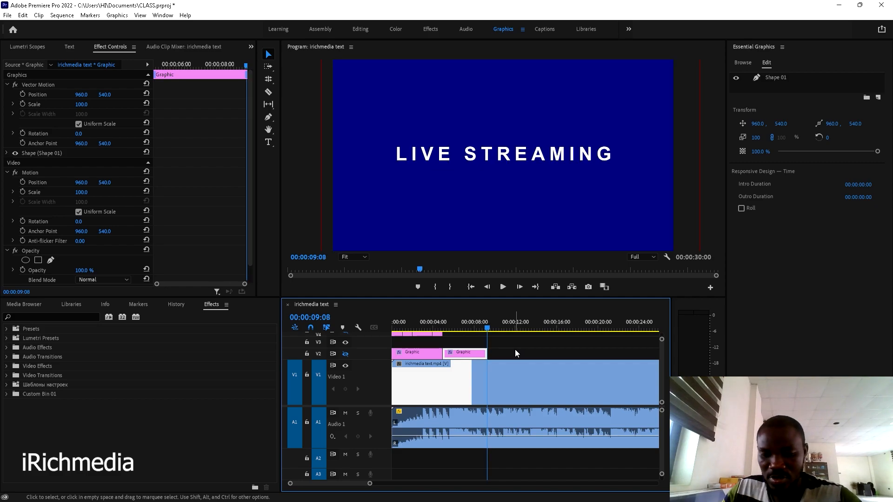
key("equal")
key("equal")
key("equal")
key("equal")
key("equal")
left_click_drag(542, 354, 528, 353)
key("minus")
key("minus")
key("minus")
key("minus")
key("minus")
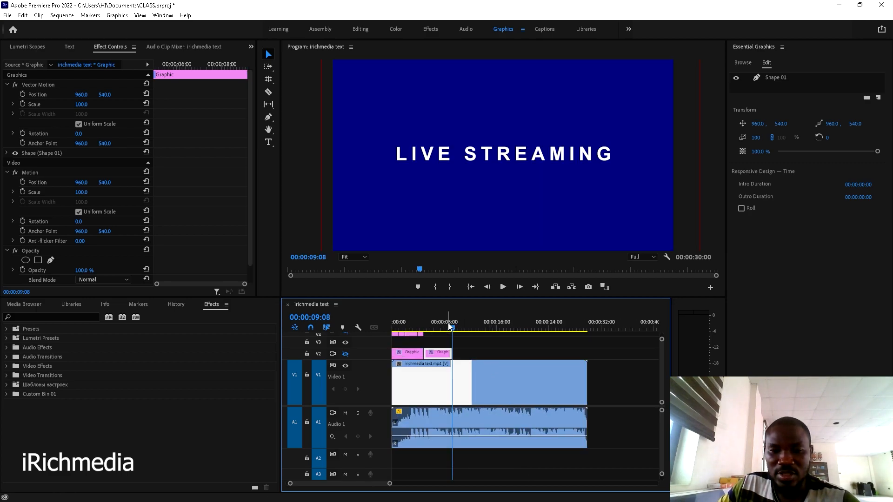
- Alt-drag a copy of the first Graphic clip to follow the second at 09:08, then preview it
left_click(412, 354)
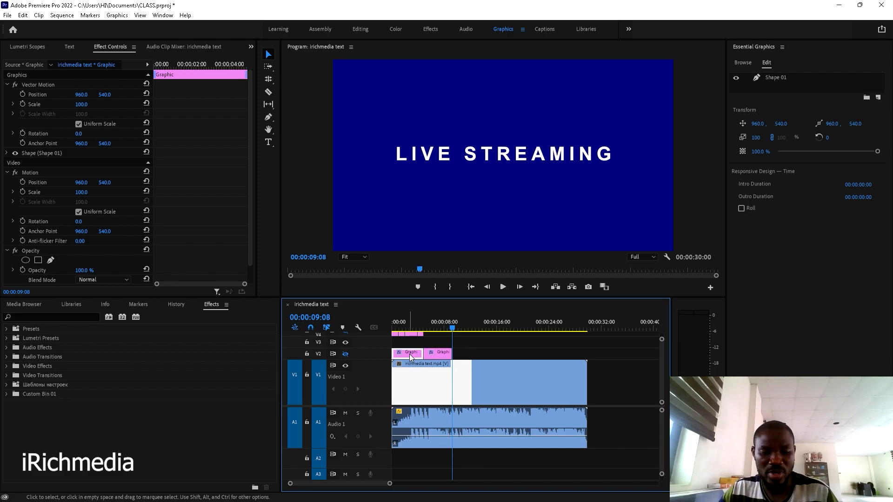
left_click_drag(407, 355, 474, 353)
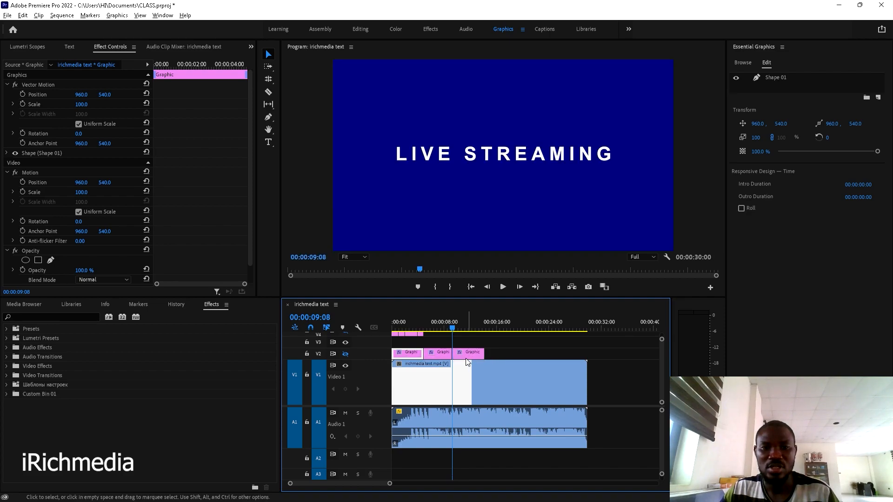
key("space")
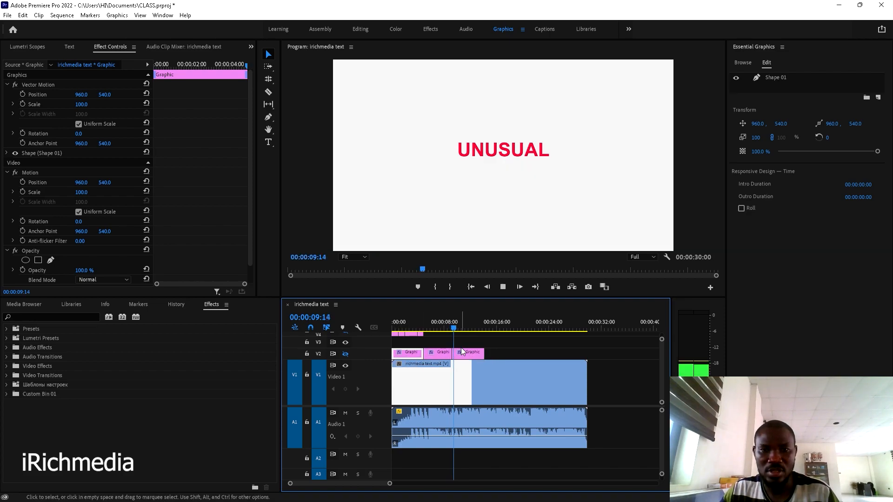
key("space")
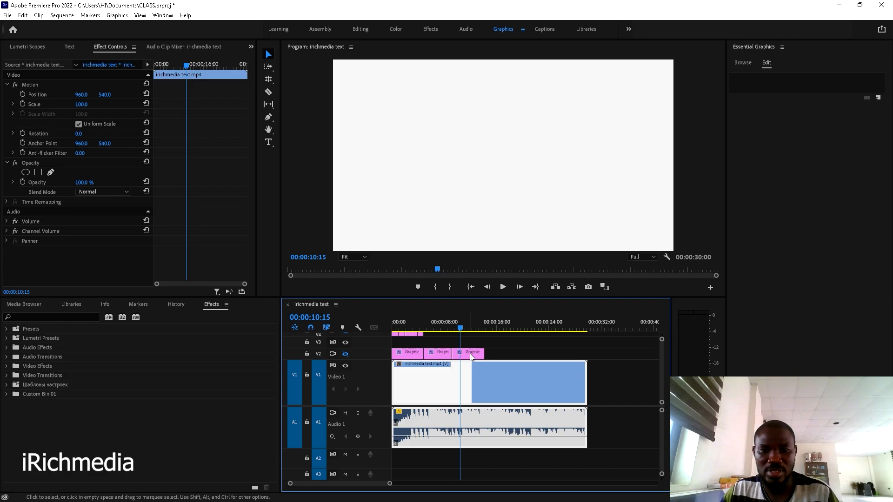
key("space")
- Split the copied Graphic clip at 00:00:10:24, where OUTSTANDING begins
left_click(470, 353)
left_click(463, 323)
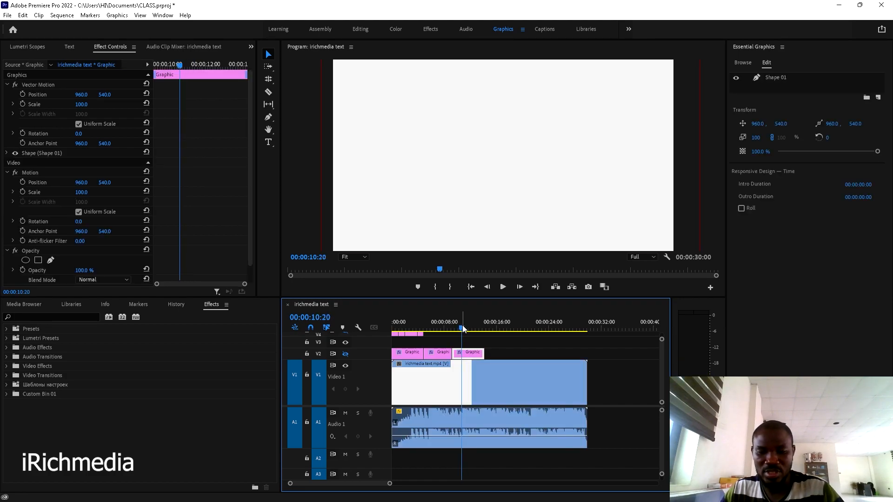
key("=")
left_click_drag(525, 323, 534, 325)
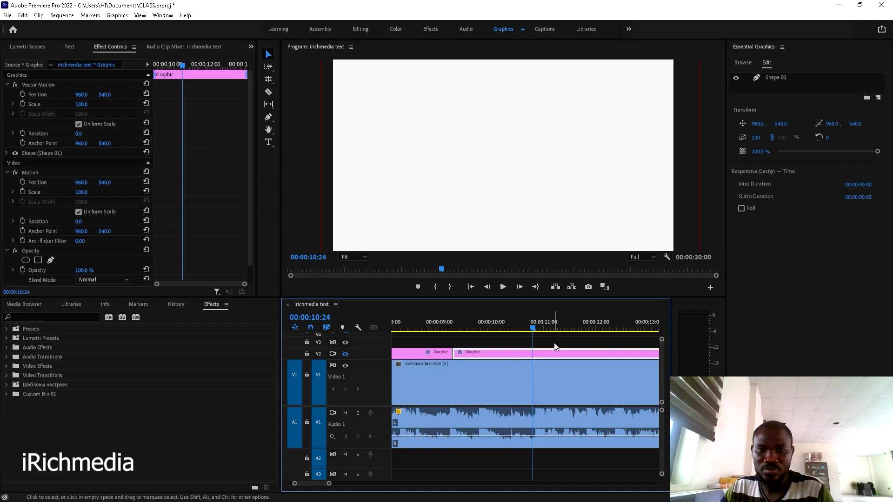
left_click(268, 92)
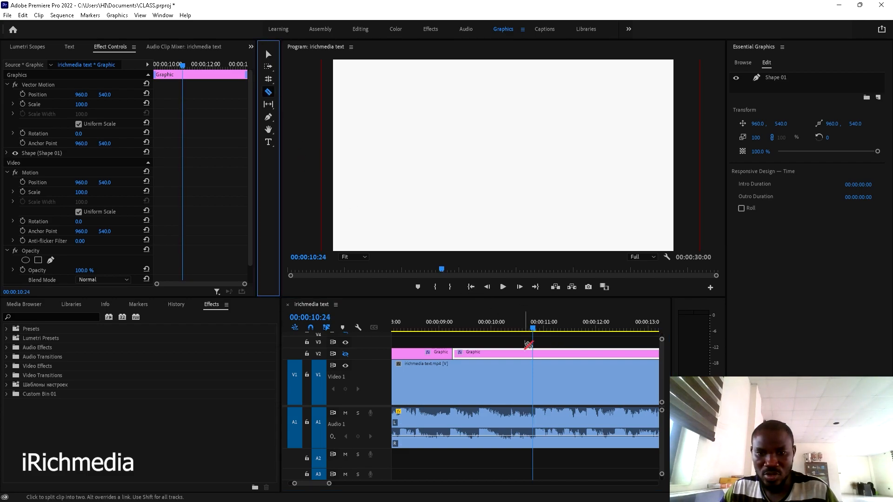
left_click(533, 354)
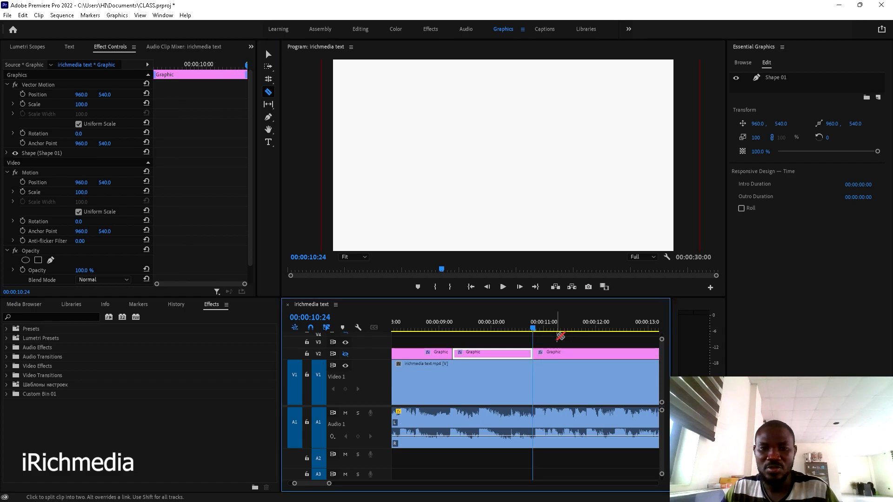
key("space")
key("space")
key("v")
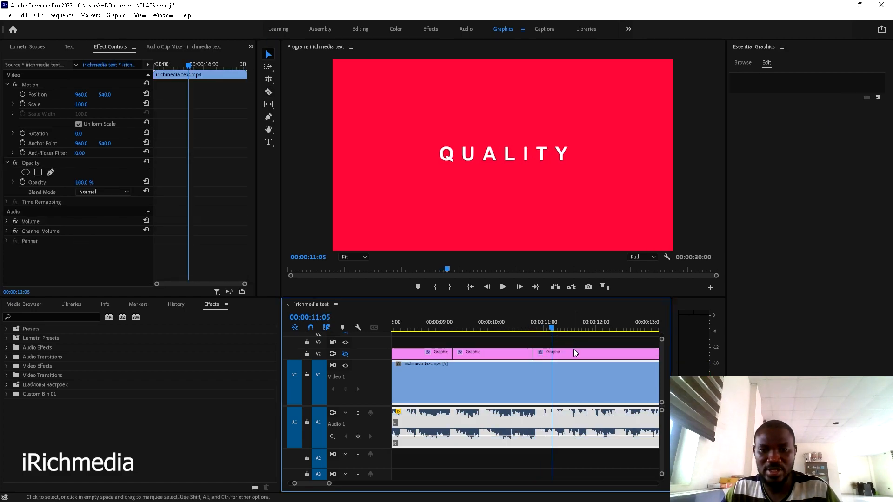
- Select the Graphic piece after the cut and compare the frame with V2 hidden and shown
left_click(575, 353)
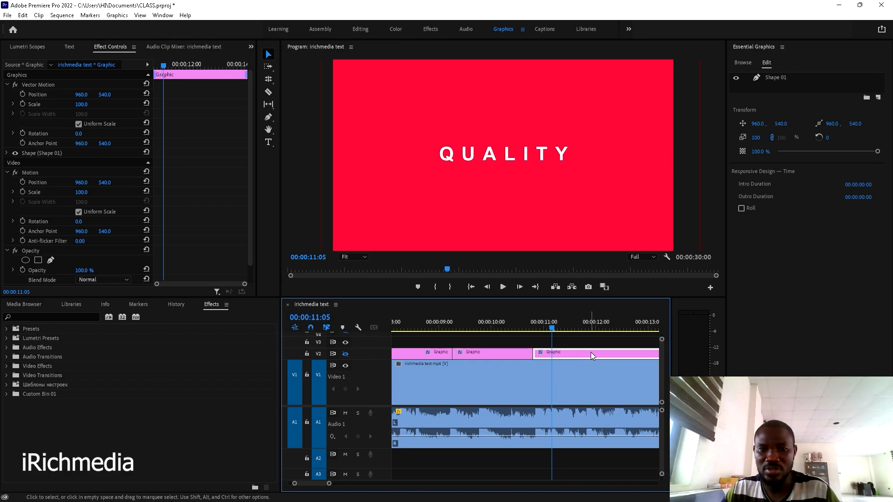
left_click(346, 355)
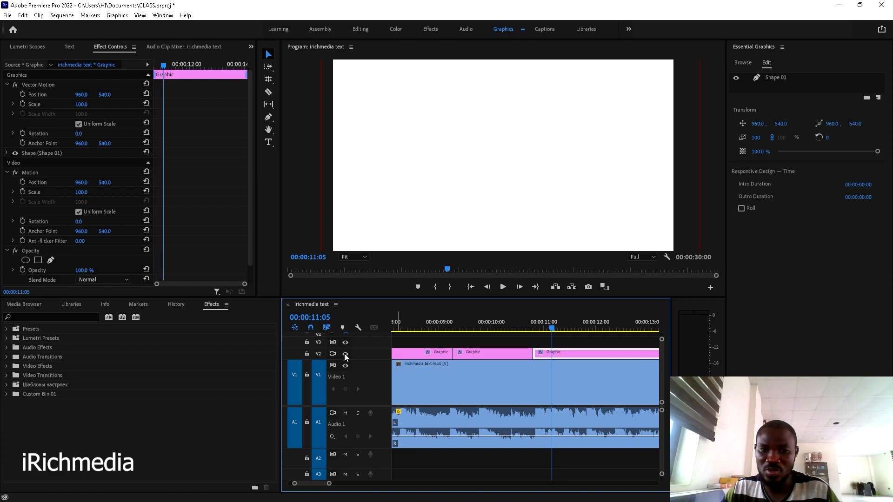
left_click(345, 355)
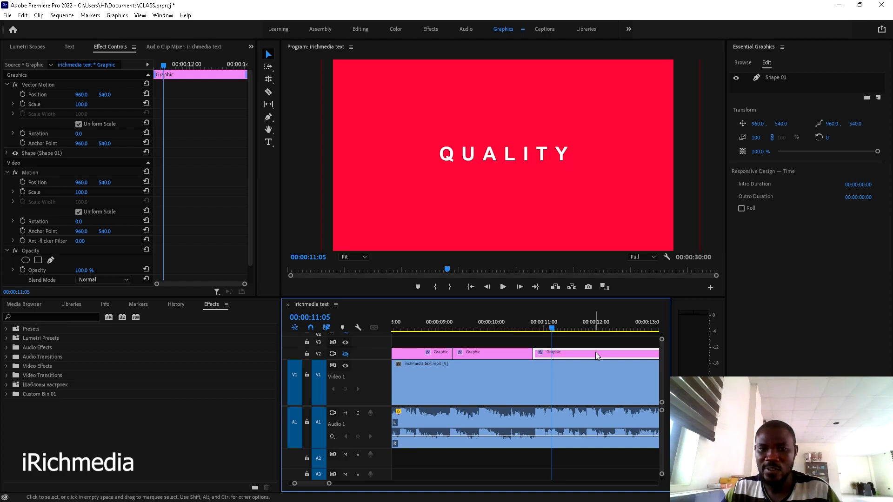
scroll(596, 352, "down", 5)
scroll(596, 352, "down", 2)
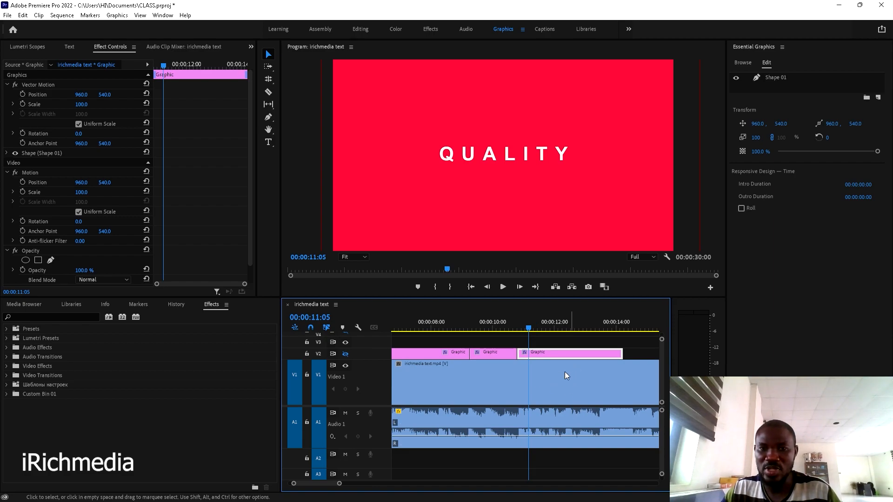
- Sample the red background as the Shape 01 fill colour
left_click(774, 77)
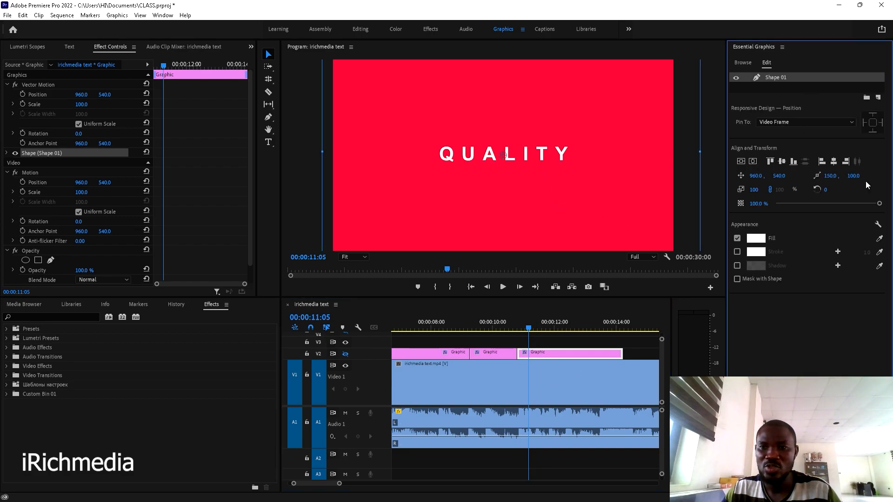
left_click(879, 239)
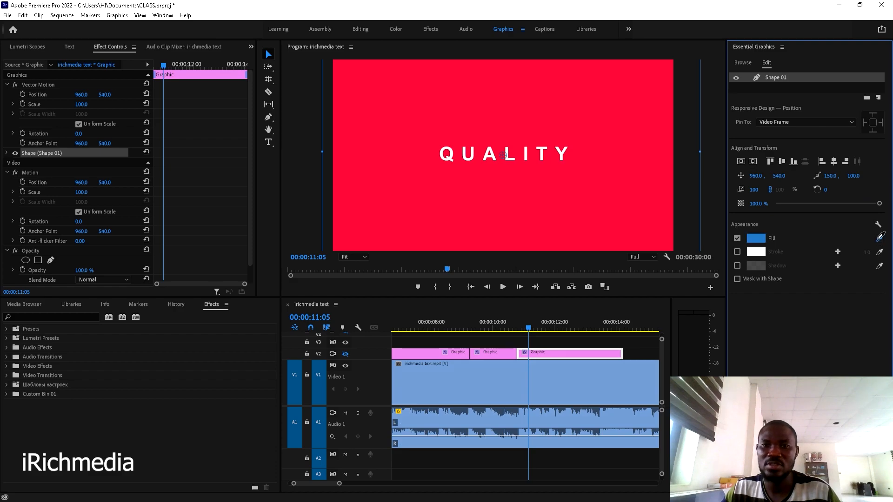
left_click(605, 207)
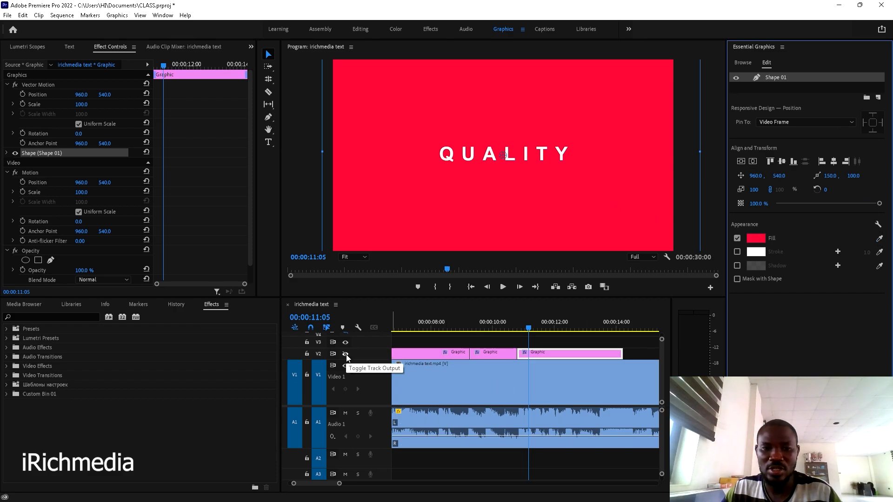
- Split the graphic clip at 00:00:11:18, the last full red frame before the question marks
key("space")
key("space")
left_click_drag(554, 327, 543, 327)
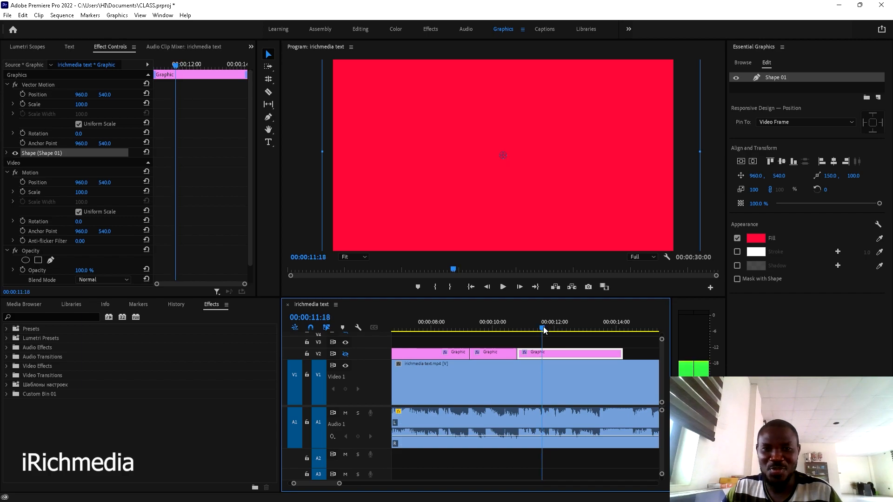
key("Right")
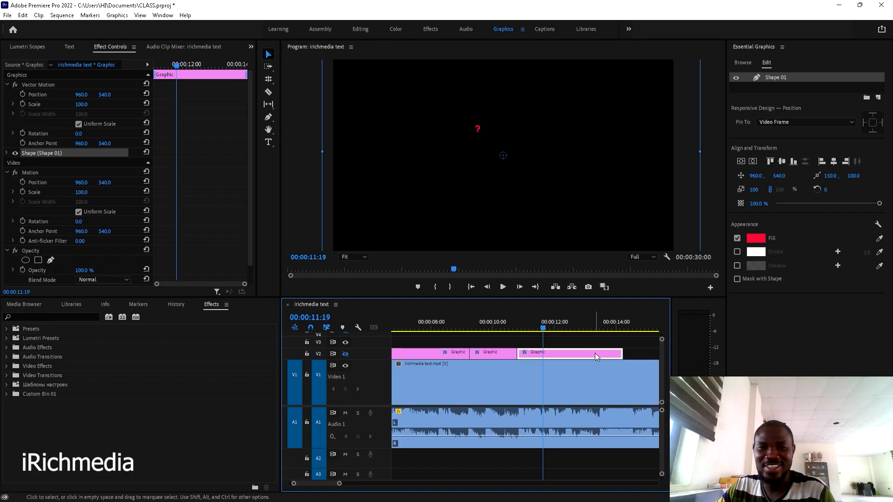
key("Left")
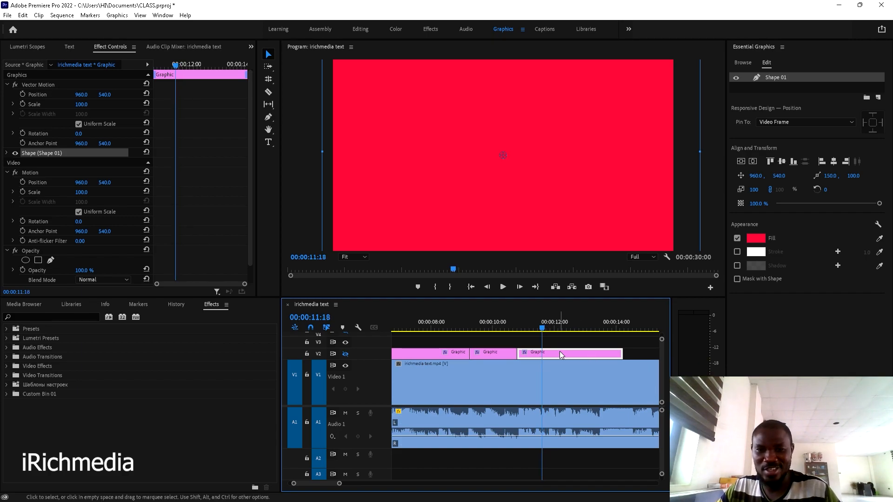
key("c")
left_click(542, 354)
key("v")
key("minus")
key("minus")
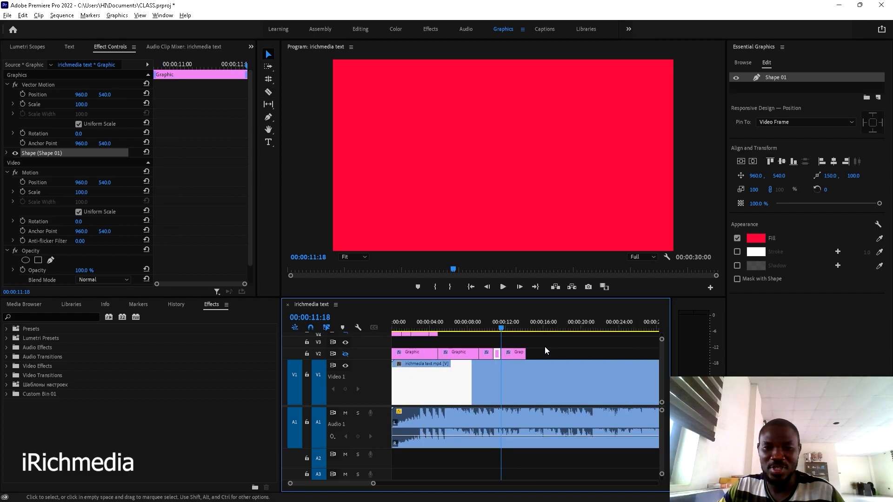
- Move the split-off graphic piece to start at 00:00:11:29, at the first question-mark frame
left_click_drag(512, 354, 539, 354)
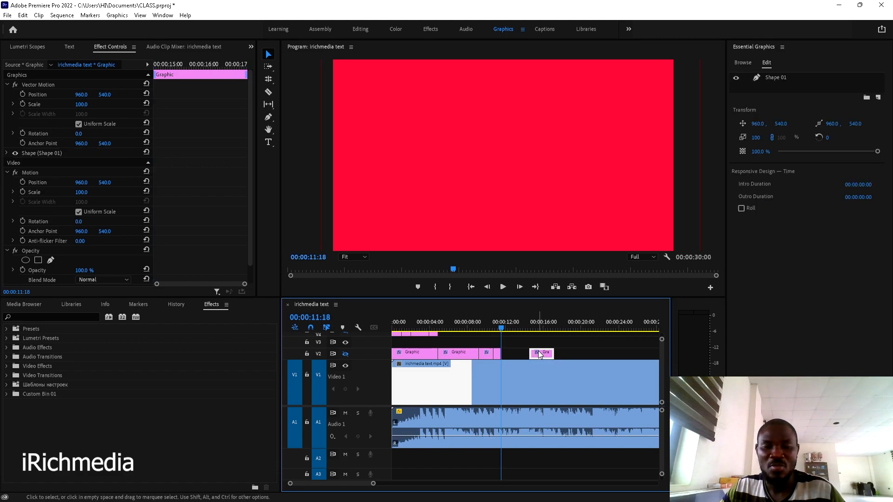
key("space")
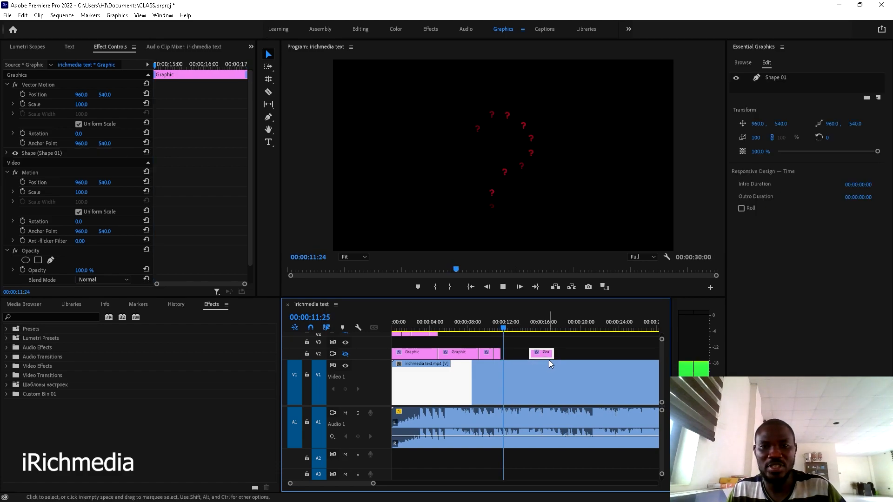
left_click(549, 360)
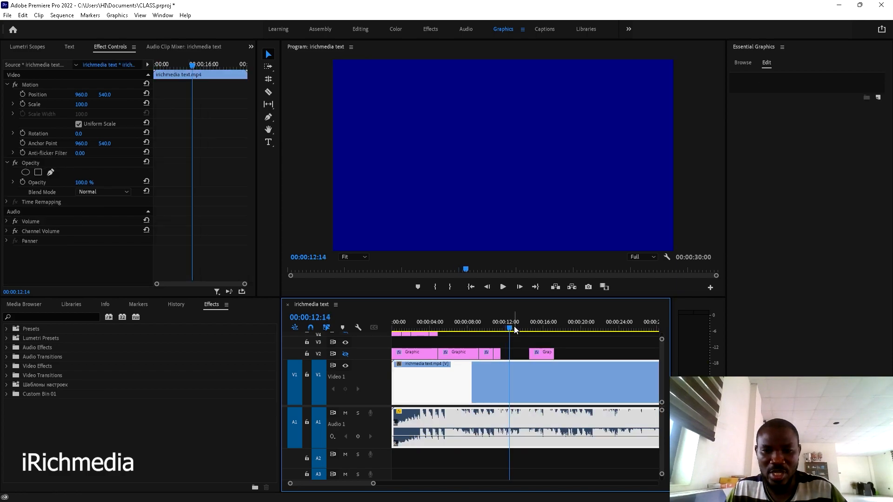
key("Left")
key("Left")
key("Left")
key("Left")
key("Left")
key("Left")
key("Left")
key("Left")
key("Left")
key("Left")
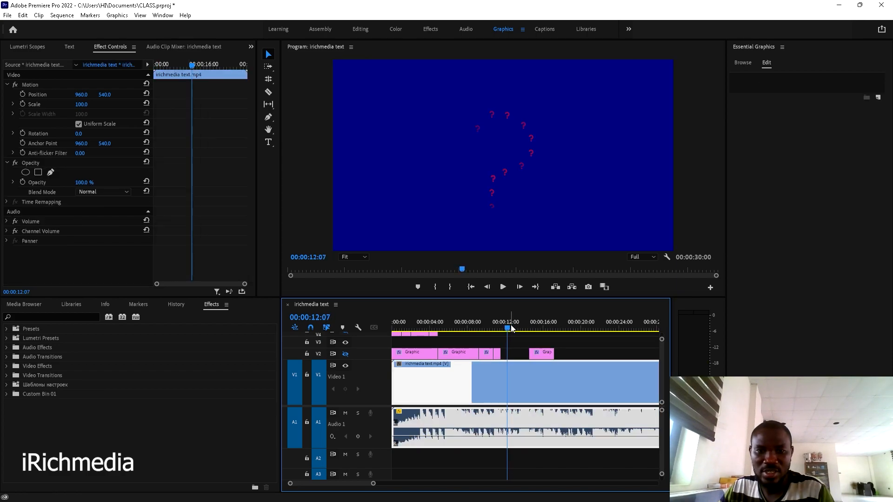
key("Left")
key("Left")
key("Left")
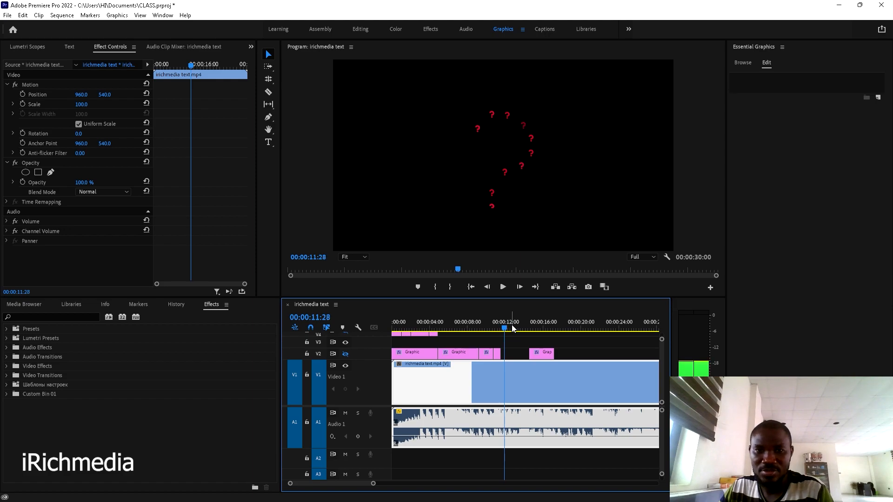
key("Left")
key("Left")
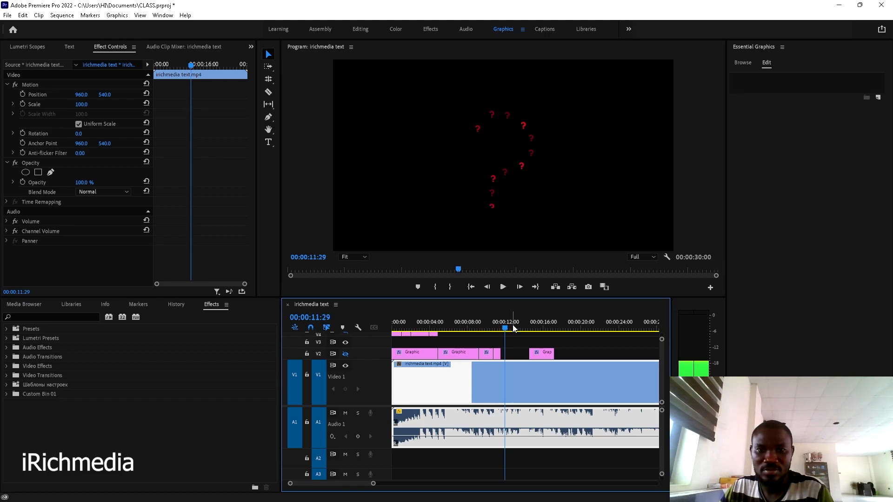
left_click_drag(540, 352, 516, 356)
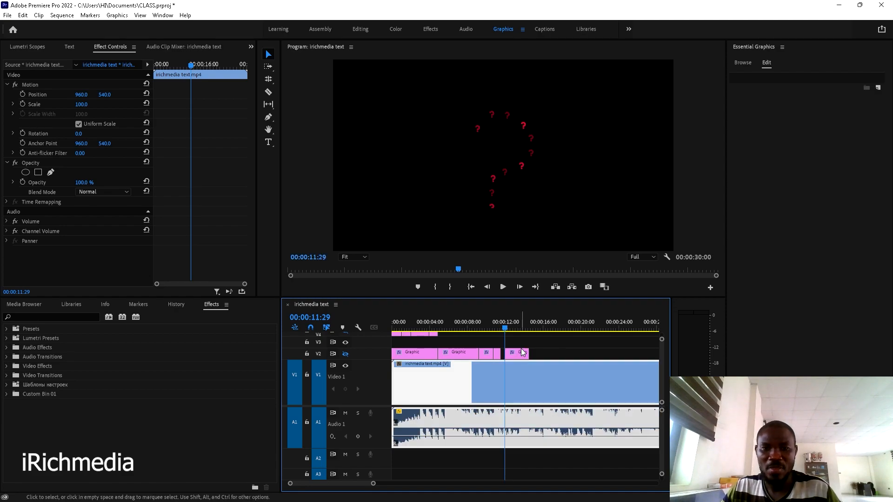
- Recolour the moved piece's Shape 01 fill with the dark blue sampled from the background
left_click(779, 78)
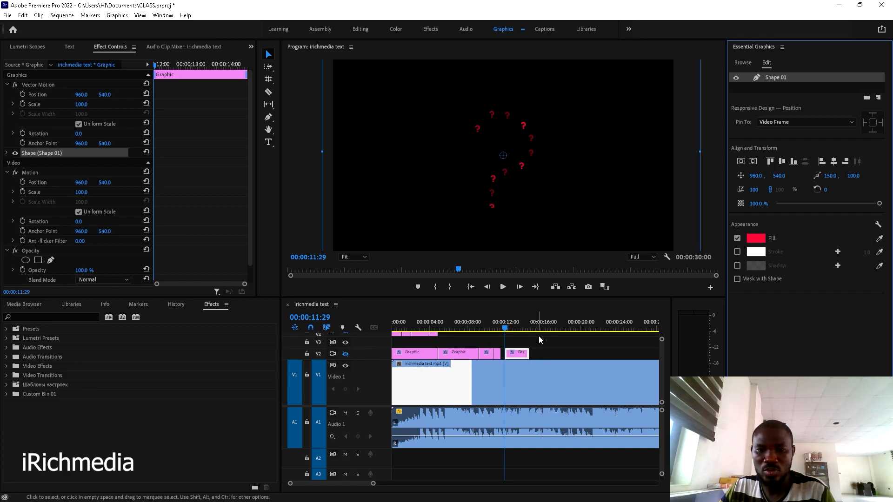
left_click(551, 347)
key("Right")
left_click(518, 352)
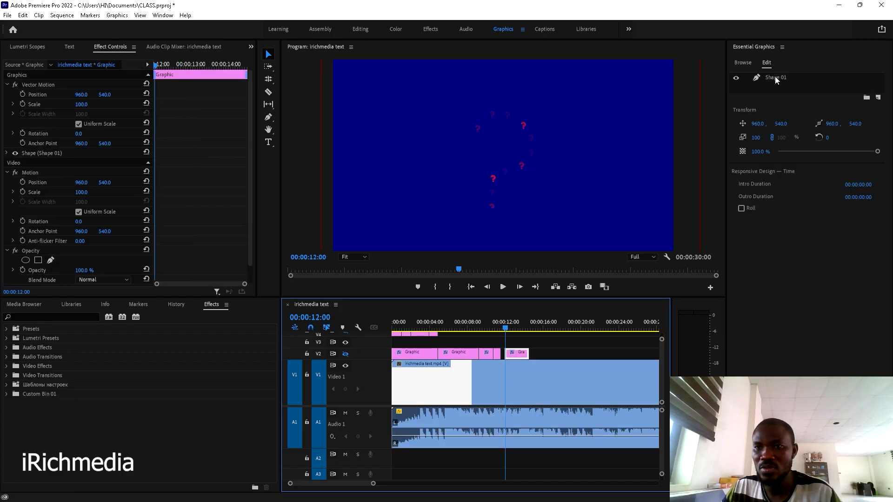
left_click(776, 78)
left_click(879, 238)
left_click(624, 205)
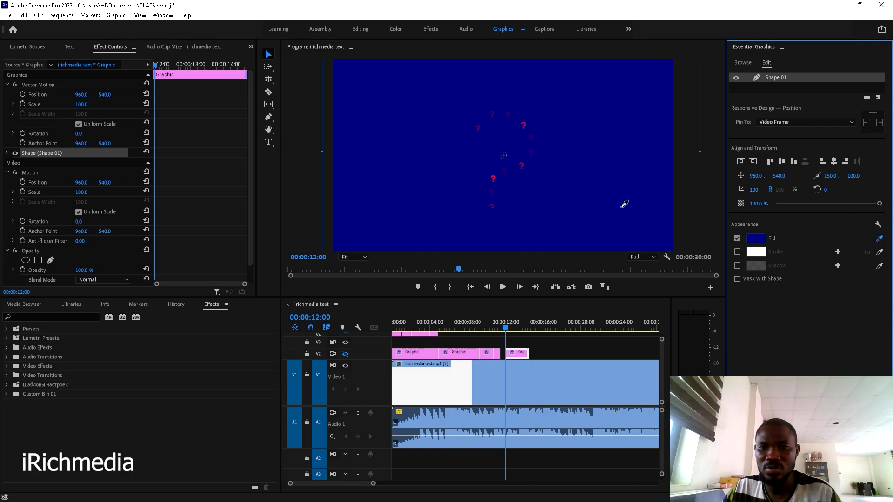
left_click(345, 354)
left_click(345, 355)
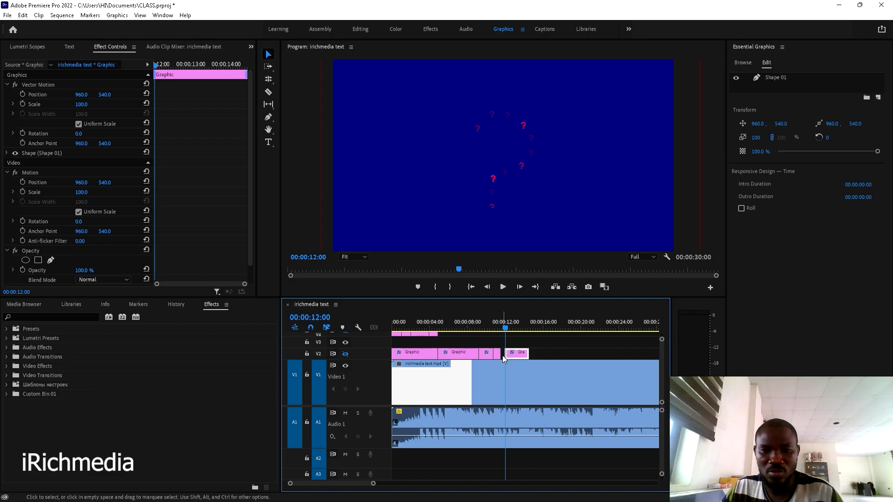
- Play back the change to blue from 00:00:11:23 and scrub back to about 00:00:12:06
left_click(500, 327)
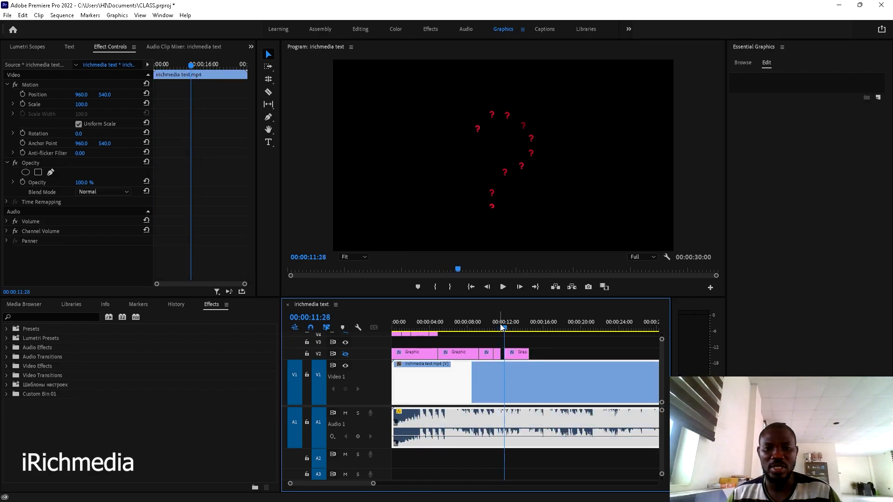
key("space")
key("space")
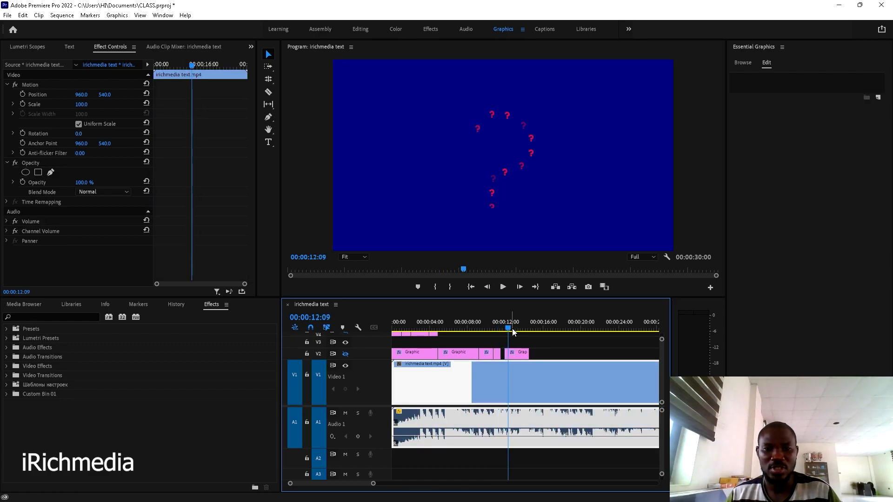
left_click(504, 326)
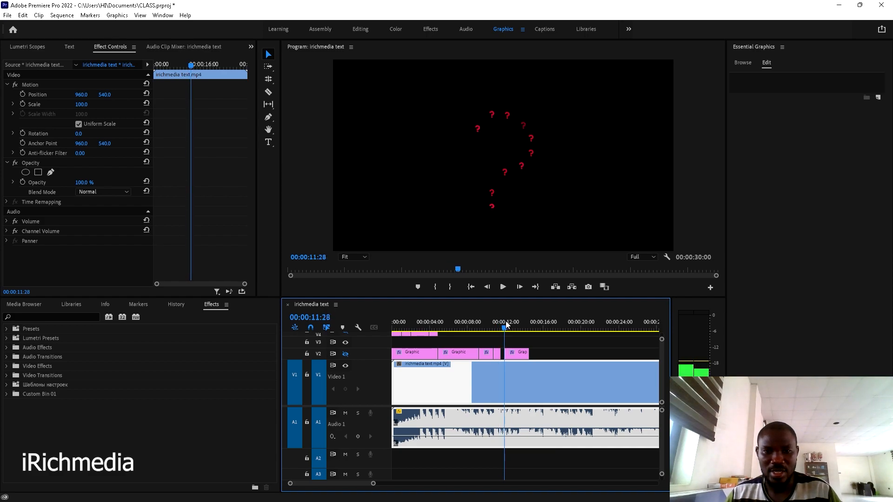
left_click(503, 321)
scroll(514, 352, "up", 2)
scroll(514, 353, "up", 1)
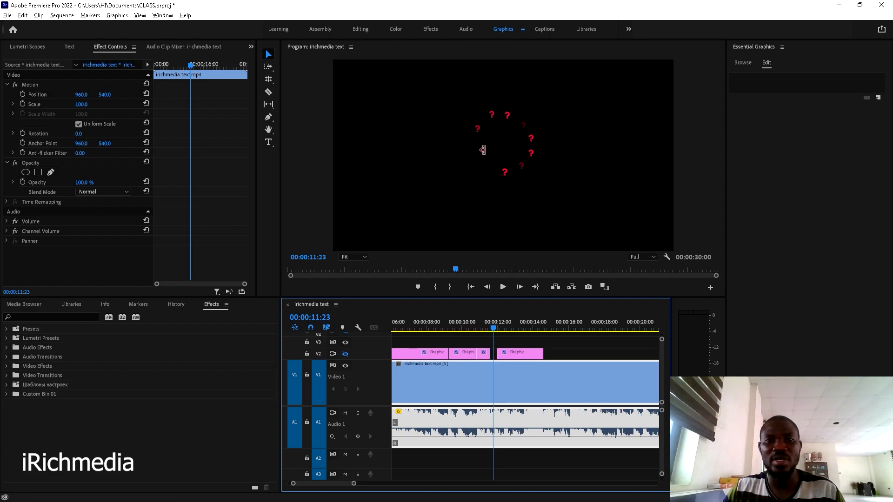
key("alt+space")
left_click(593, 348)
key("space")
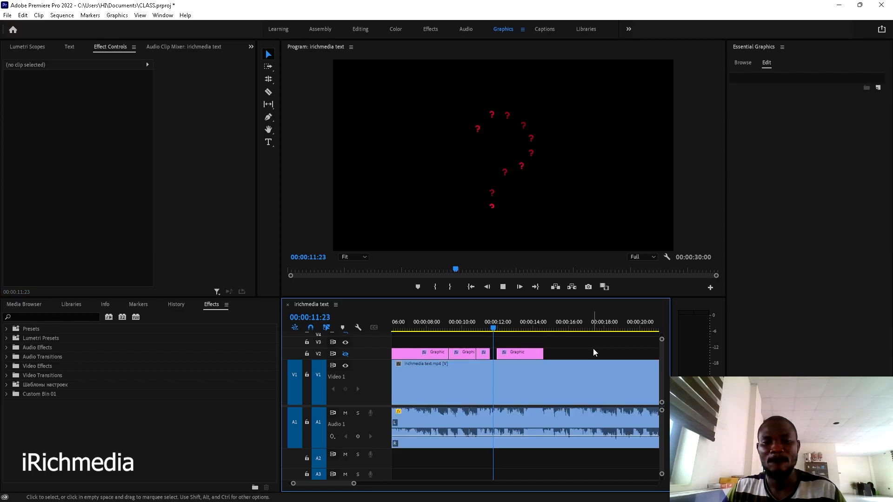
key("space")
left_click_drag(520, 322, 501, 322)
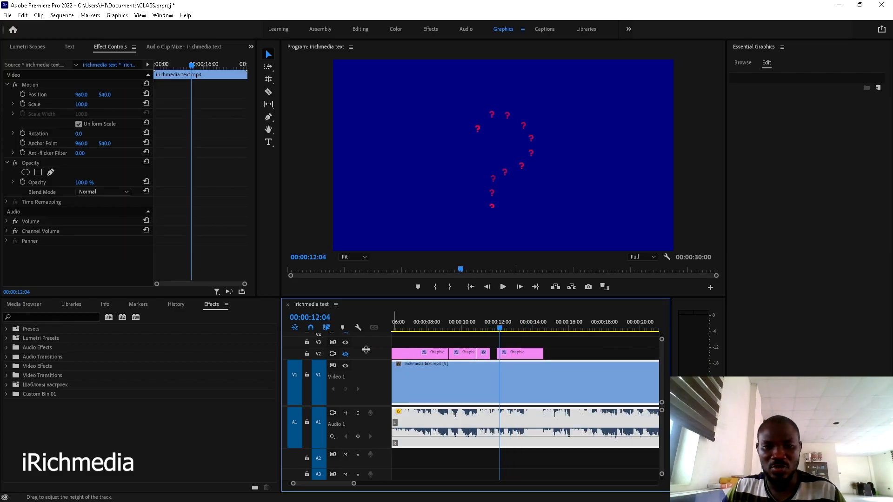
- With V2 hidden and the timeline zoomed in, step to the first WHATEVER frame at 00:00:12:15
left_click(345, 354)
key("space")
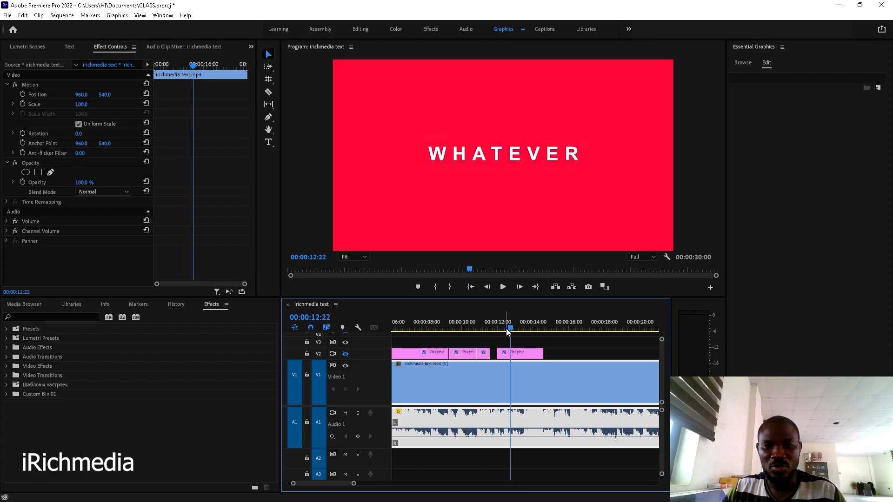
key("=")
key("=")
key("=")
left_click_drag(526, 329, 490, 334)
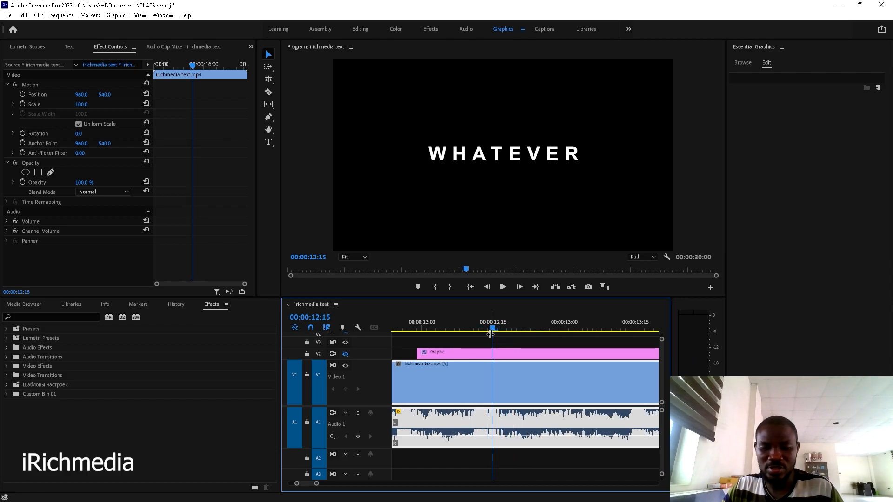
left_click(490, 334)
key("Right")
key("Left")
key("Right")
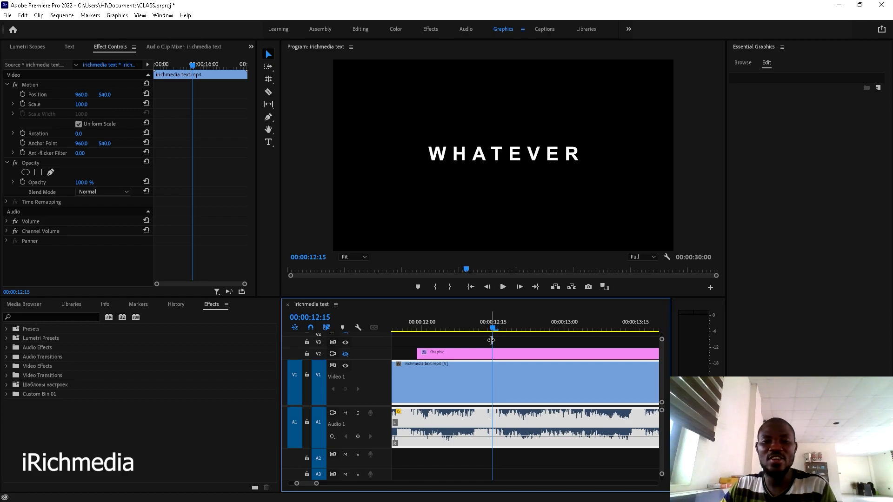
key("Left")
key("Right")
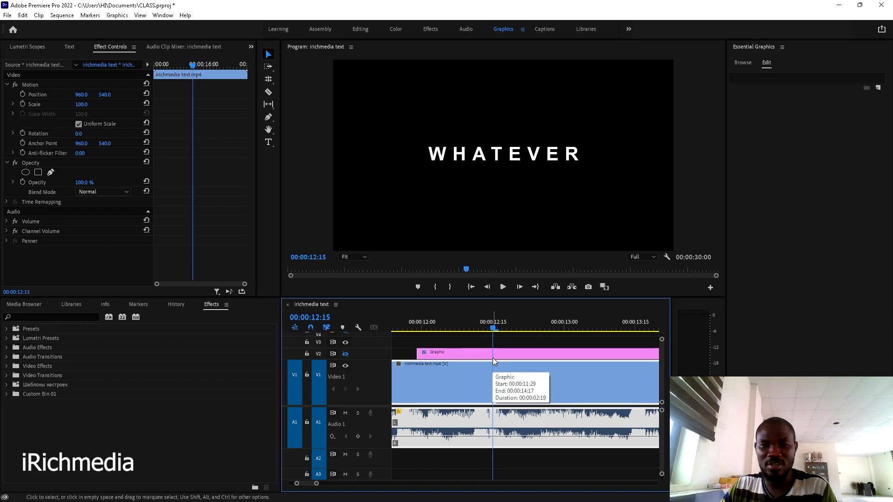
- Cut the graphic clip at 00:00:12:15 and move its right piece later to 00:00:12:22
key("c")
left_click(495, 352)
key("v")
left_click(513, 354)
left_click_drag(516, 358, 540, 351)
key("space")
left_click(494, 326)
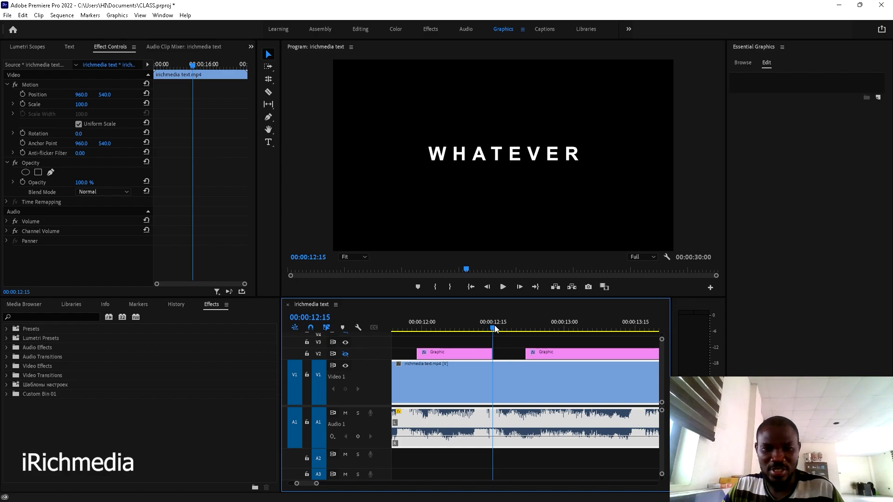
left_click(490, 327)
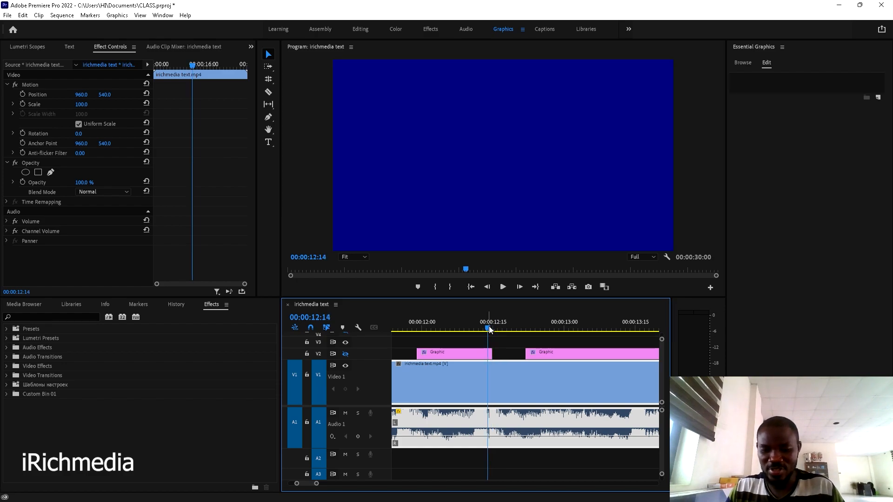
key("Right")
key("Right")
key("Right")
key("Right")
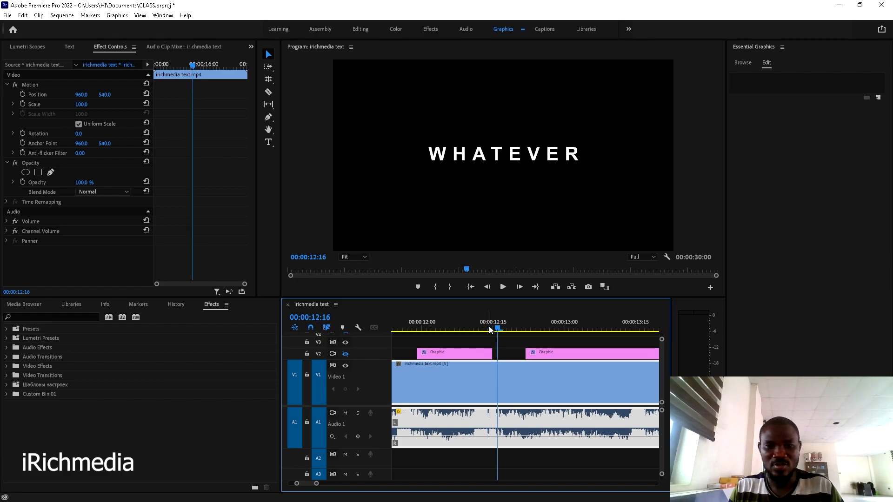
key("Right")
key("Right")
key("Right")
key("Right")
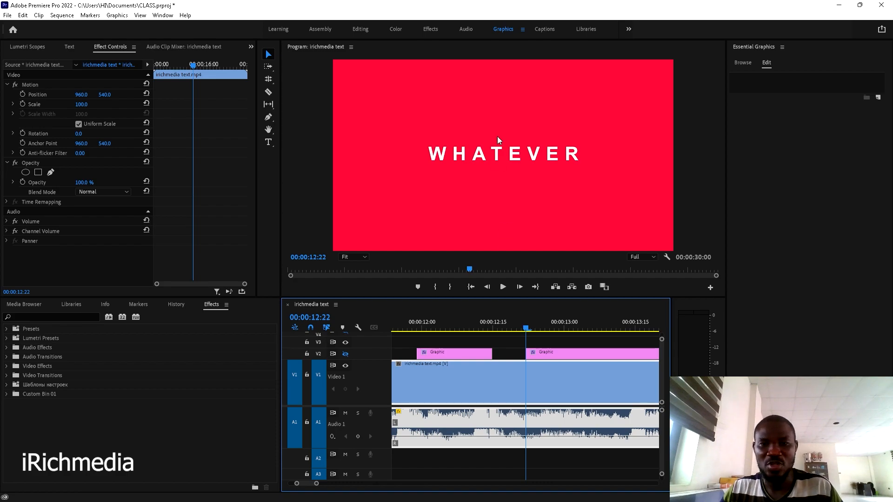
- Sample red from the Program monitor as that piece's Shape 01 fill and preview it
left_click(565, 352)
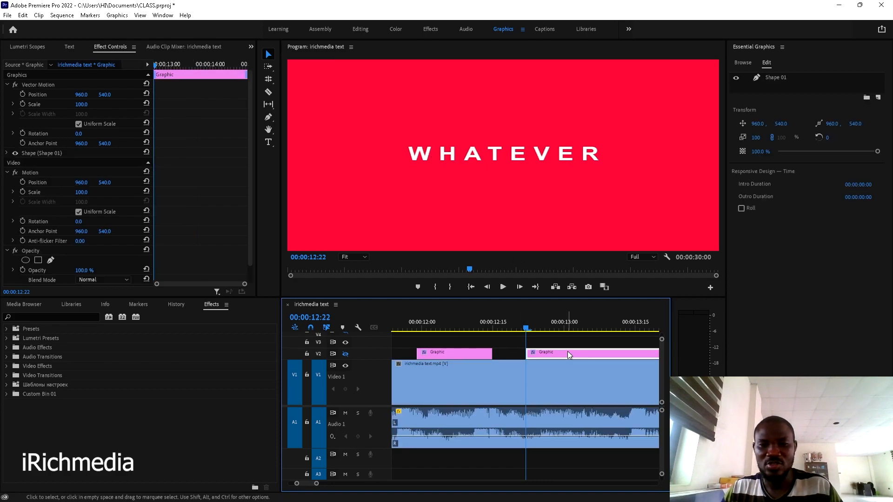
left_click(778, 77)
left_click(880, 239)
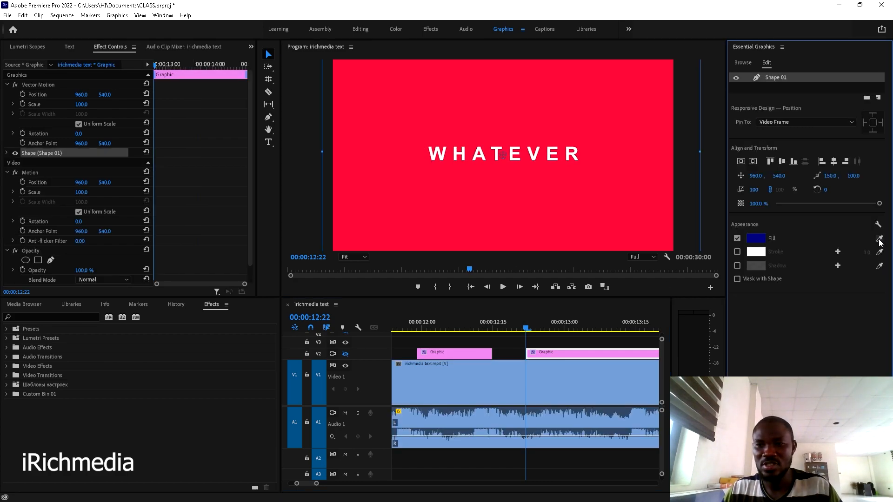
left_click(563, 213)
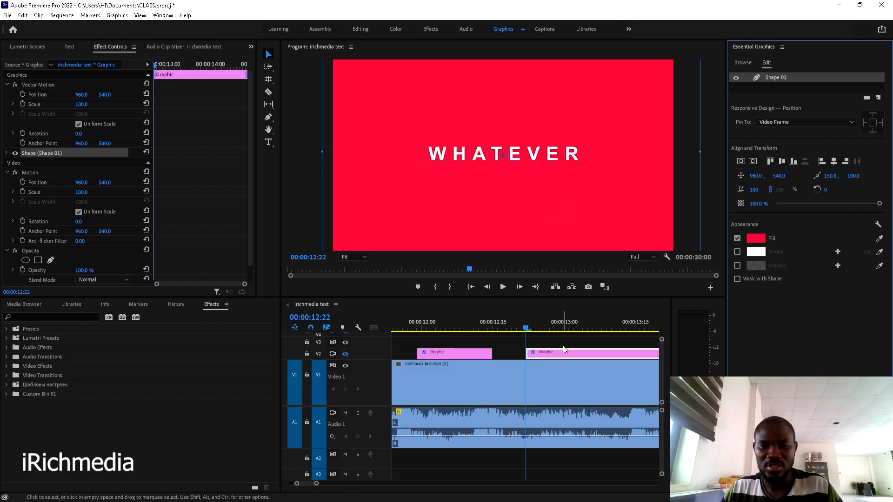
key("space")
key("space")
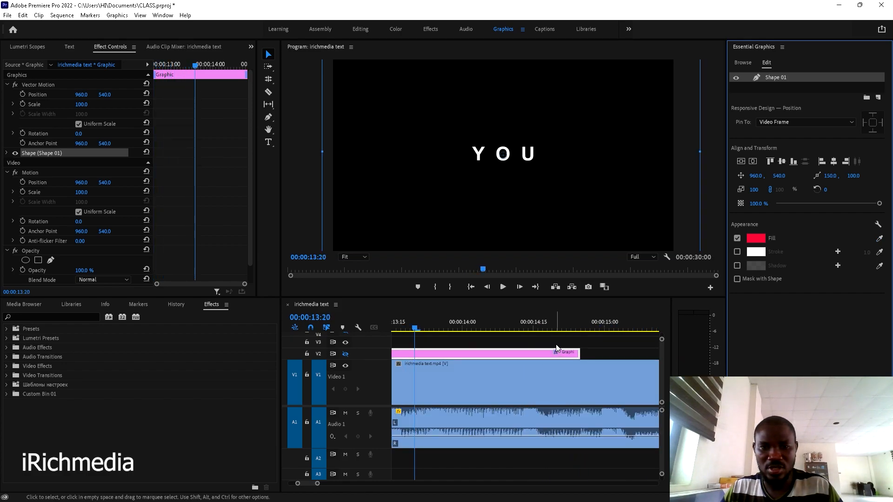
- Split the graphic at 00:00:13:08 where the frame turns black and move its right part later
scroll(556, 348, "up", 5)
left_click(470, 328)
left_click_drag(470, 329, 484, 328)
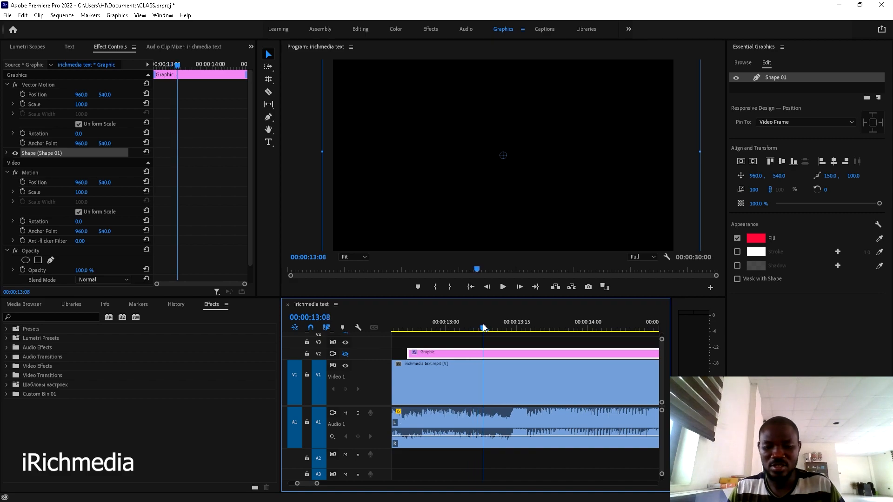
key("Left")
key("Right")
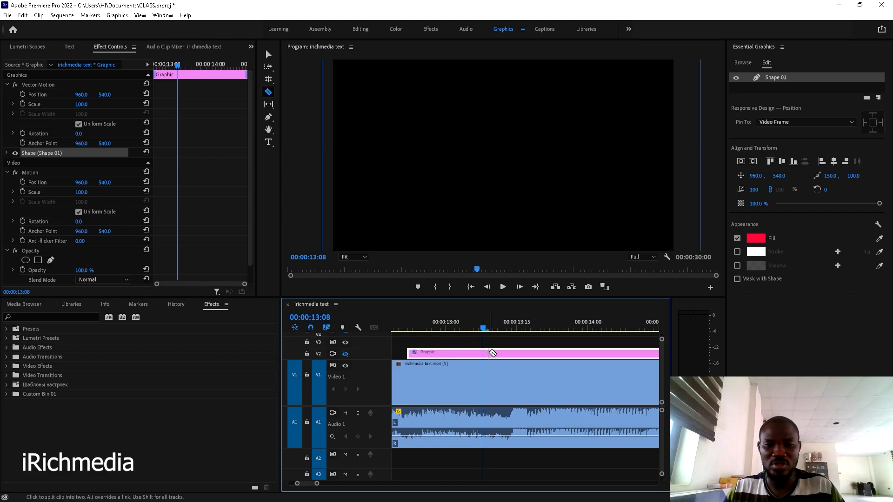
key("ctrl+k")
left_click_drag(504, 354, 525, 353)
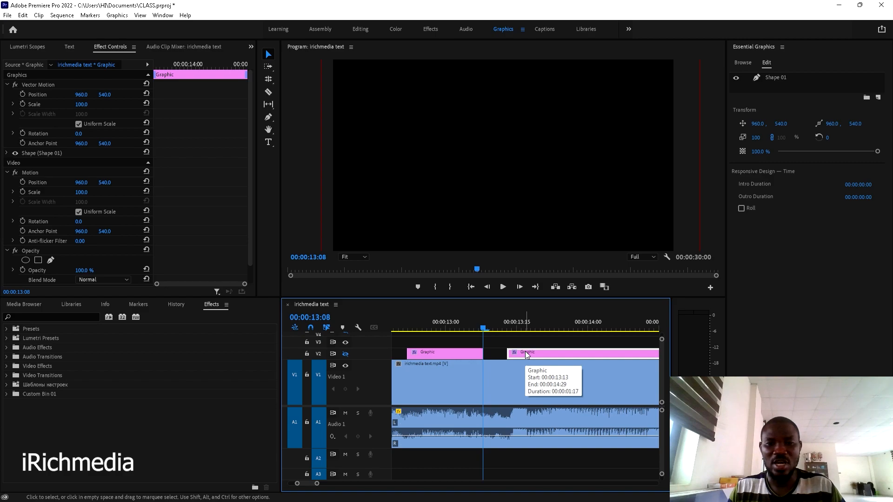
- Step to 00:00:14:00 where the frame turns blue and align the later graphic piece there
key("Right")
key("Right")
key("Right")
key("Right")
key("Right")
key("Right")
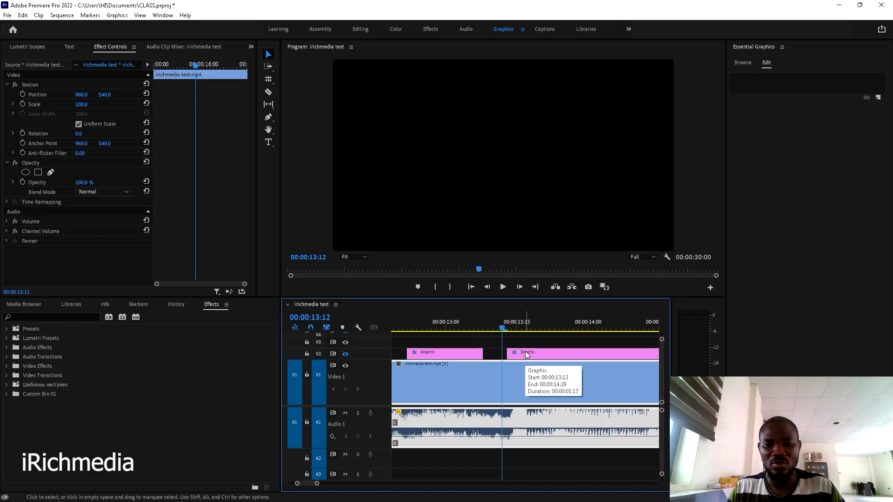
key("Right")
key("Right")
key("Right")
key("Right")
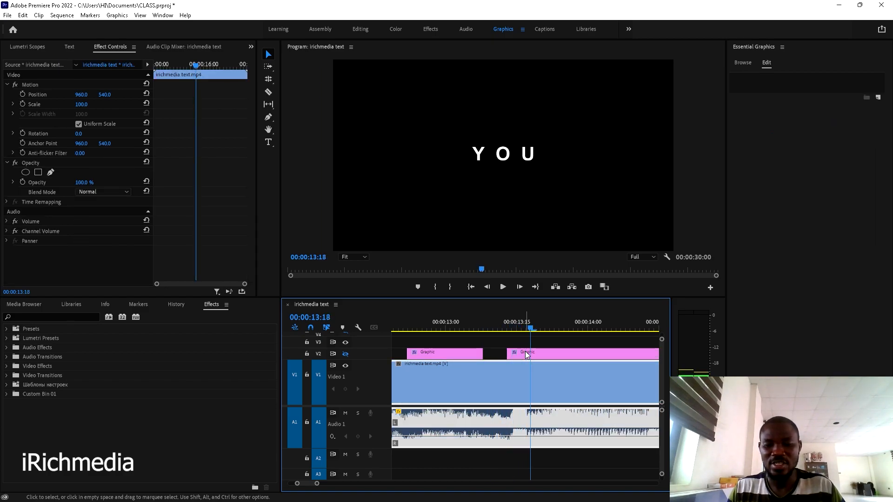
key("Right")
key("Right")
key("Right")
key("Right")
key("Right")
key("Right")
key("Right")
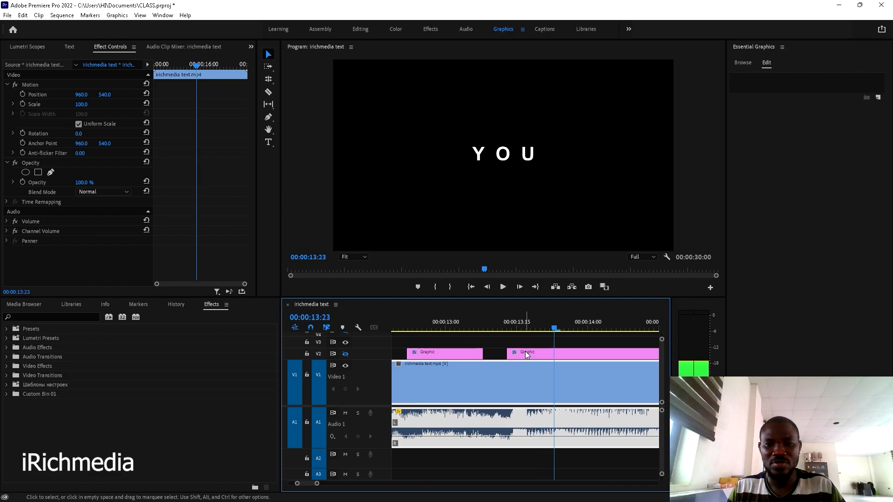
key("Right")
key("Right")
key("Right")
key("Right")
key("Right")
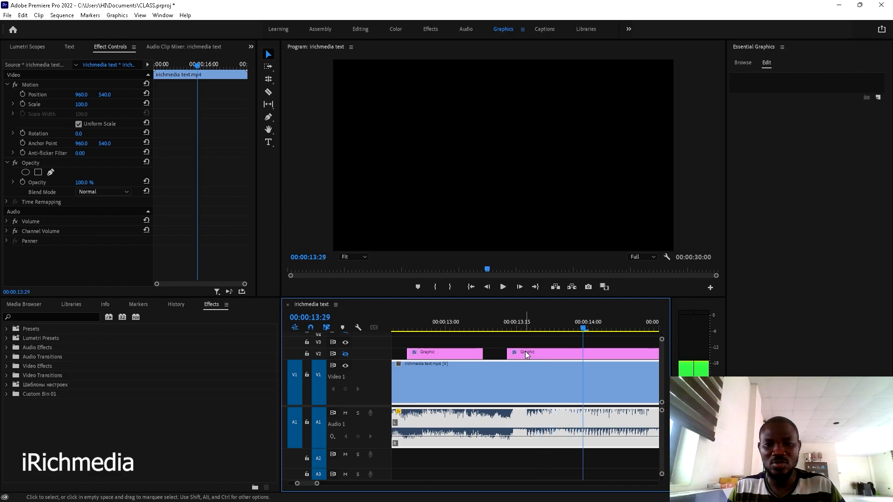
scroll(526, 354, "down", 2)
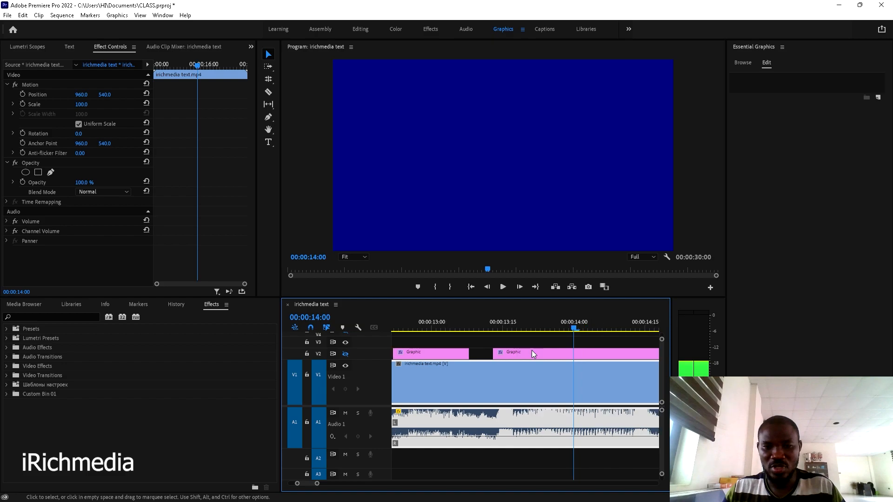
left_click(486, 353)
left_click_drag(485, 353, 571, 352)
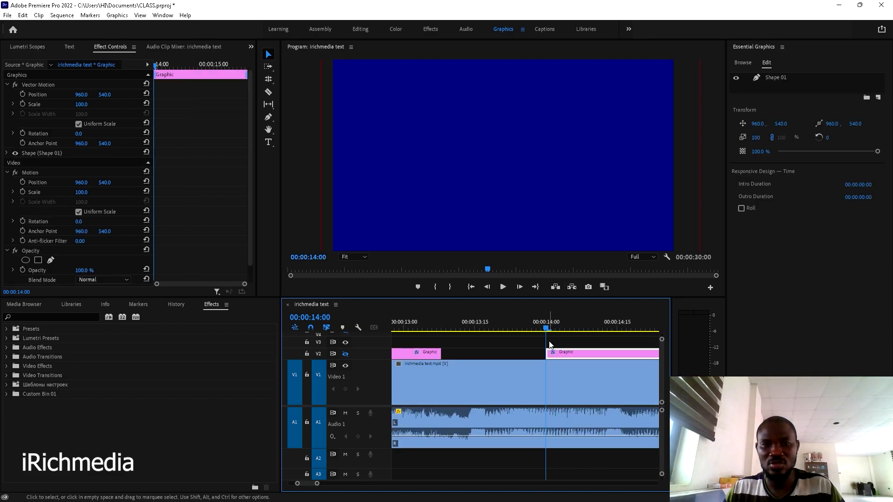
- Review the WANT section and set the playhead to 00:00:14:29
key("space")
scroll(549, 352, "down", 4)
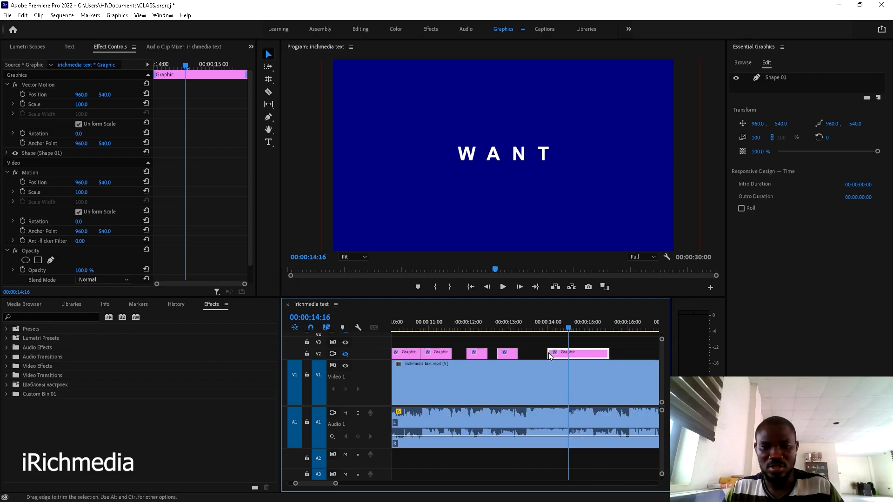
scroll(549, 353, "down", 3)
key("space")
key("space")
mouse_move(506, 328)
left_mouse_down()
mouse_move(491, 333)
mouse_move(503, 328)
left_mouse_up()
scroll(513, 347, "up", 5)
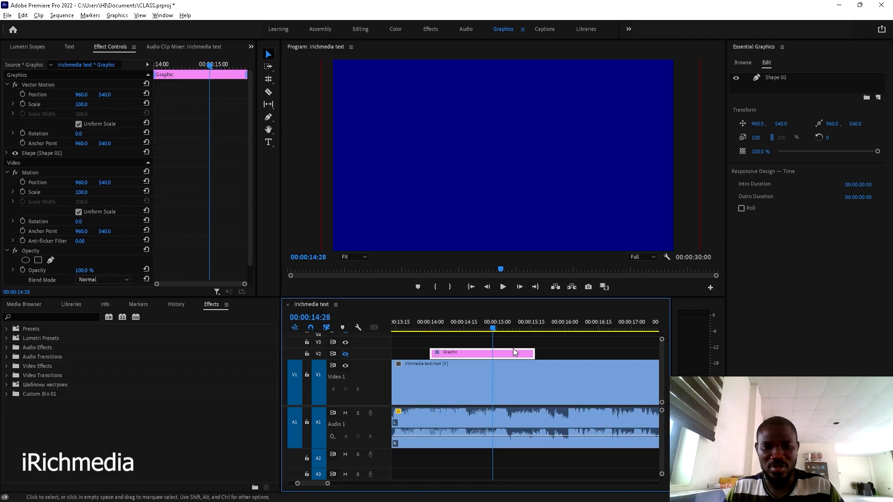
left_click(469, 327)
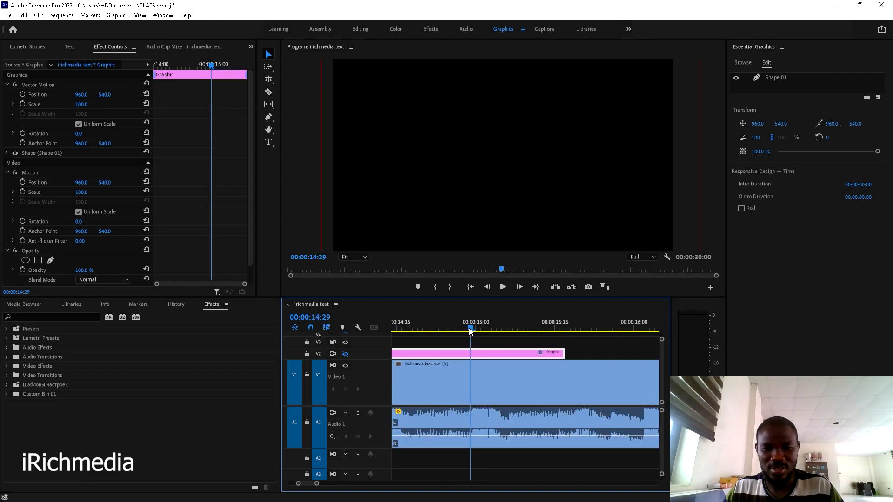
left_click(465, 331)
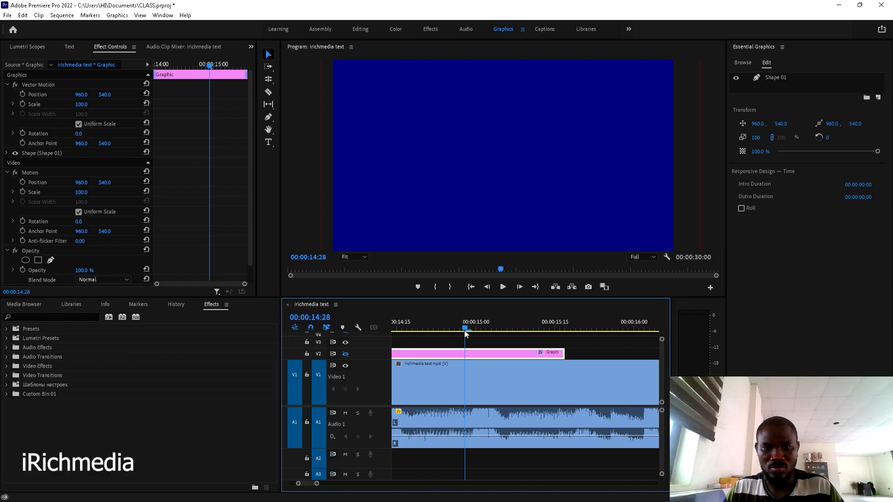
left_click(468, 330)
- Razor the graphic at 14:29 and push its remainder 15 frames later, to about 00:00:15:15
key("c")
left_click(472, 355)
key("v")
left_click_drag(492, 356, 576, 353)
left_click_drag(478, 328, 594, 327)
scroll(594, 327, "down", 2)
- Move the last pink Graphic clip on V2 so it snaps to the playhead at 00:00:18:21
scroll(594, 327, "down", 2)
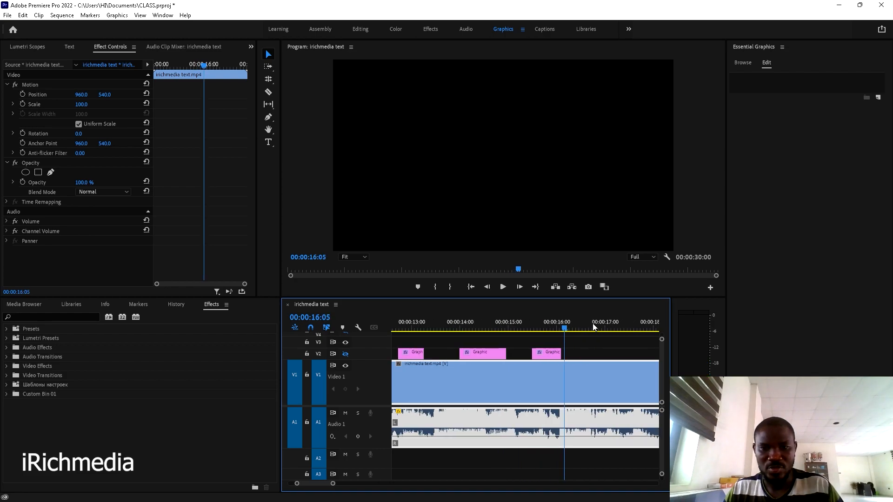
left_click_drag(537, 329, 595, 328)
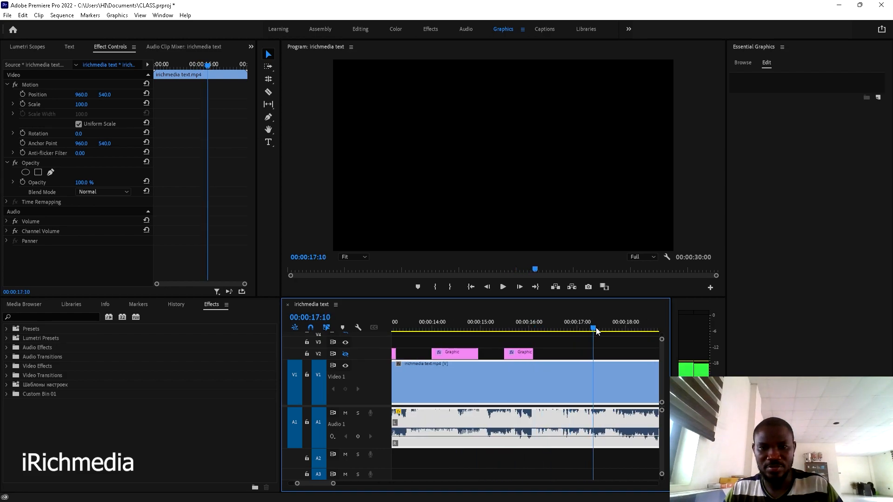
scroll(602, 335, "down", 3)
left_click_drag(487, 356, 625, 355)
left_click_drag(517, 328, 542, 327)
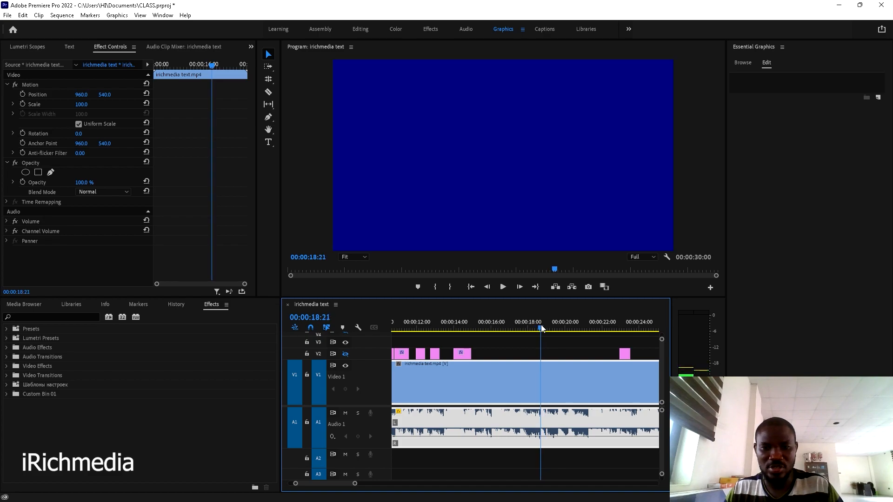
scroll(545, 346, "up", 4)
scroll(545, 346, "down", 5)
left_click_drag(615, 355, 549, 356)
scroll(549, 356, "up", 3)
left_click_drag(509, 327, 539, 328)
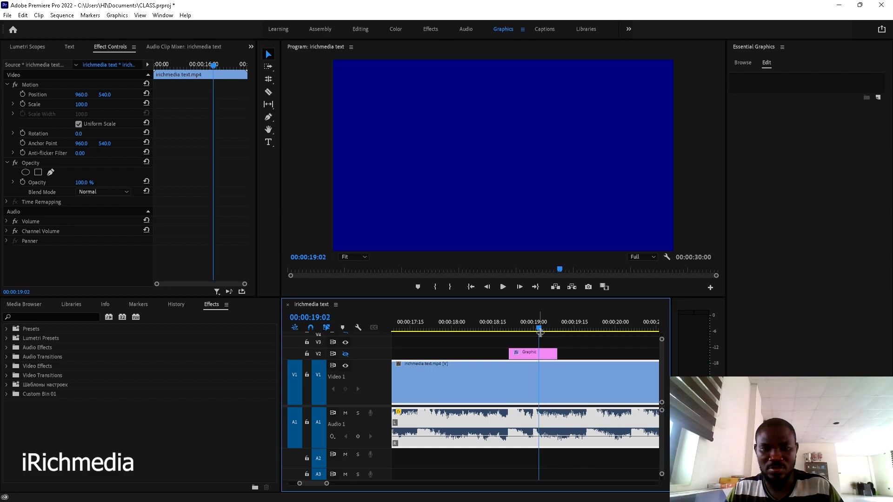
- Fill the 19:02 graphic's Shape 01 with the dark blue sampled from the Program monitor
left_click(541, 354)
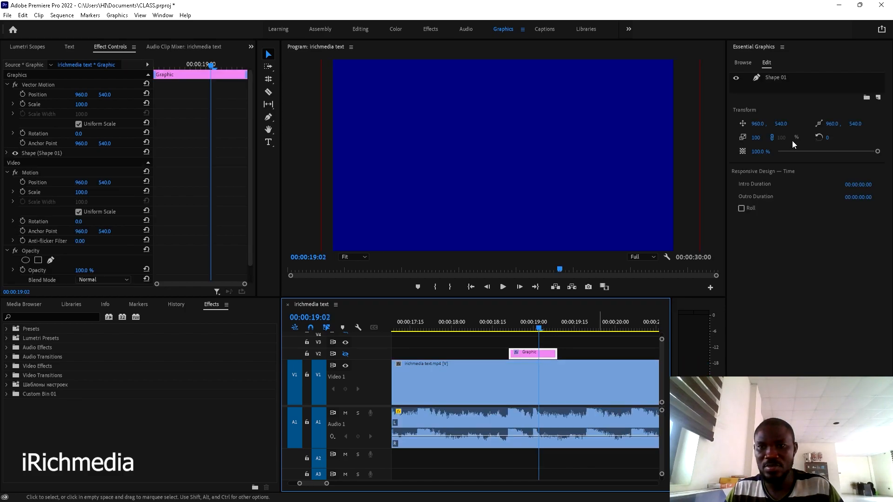
left_click(783, 77)
left_click(880, 239)
left_click(612, 225)
scroll(565, 350, "down", 2)
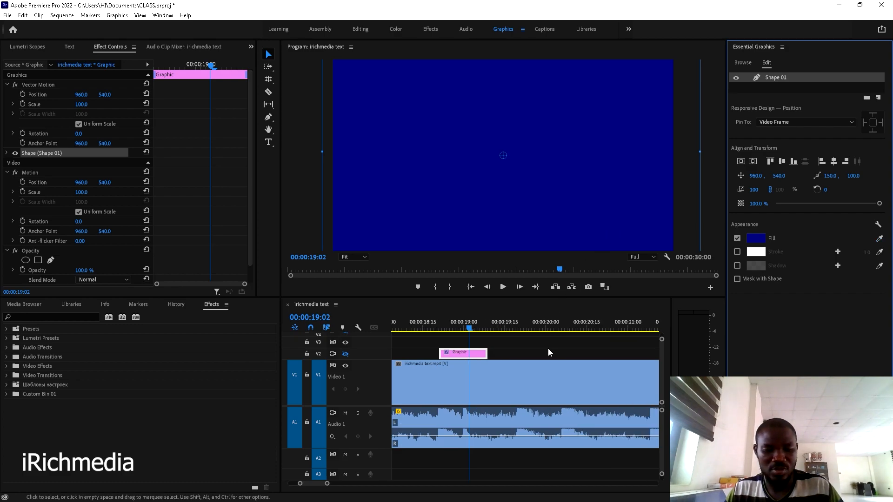
left_click(478, 329)
left_click_drag(478, 330, 518, 350)
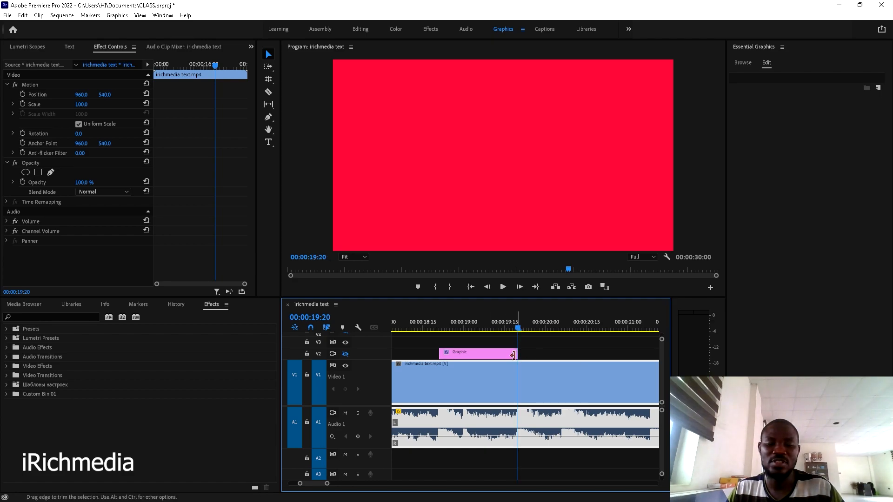
- Duplicate the graphic right after the original and select the second Graphic clip at 19:24
left_click_drag(457, 353, 541, 351)
left_click(525, 328)
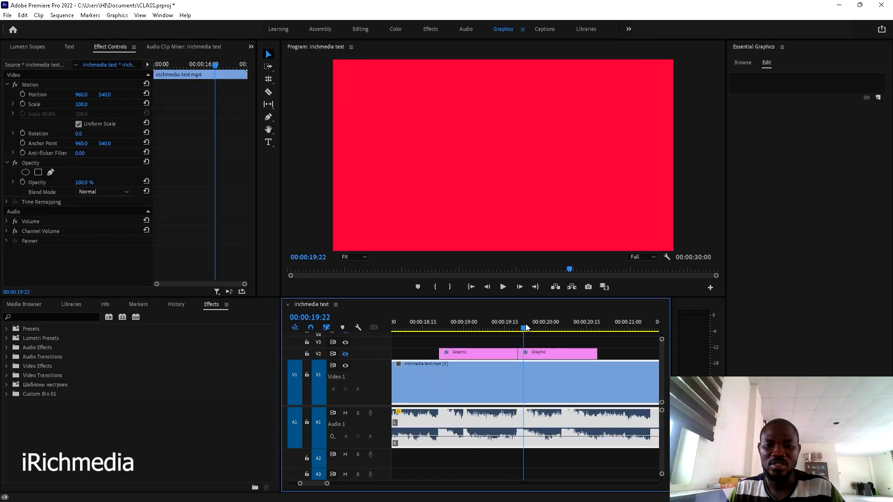
left_click(507, 328)
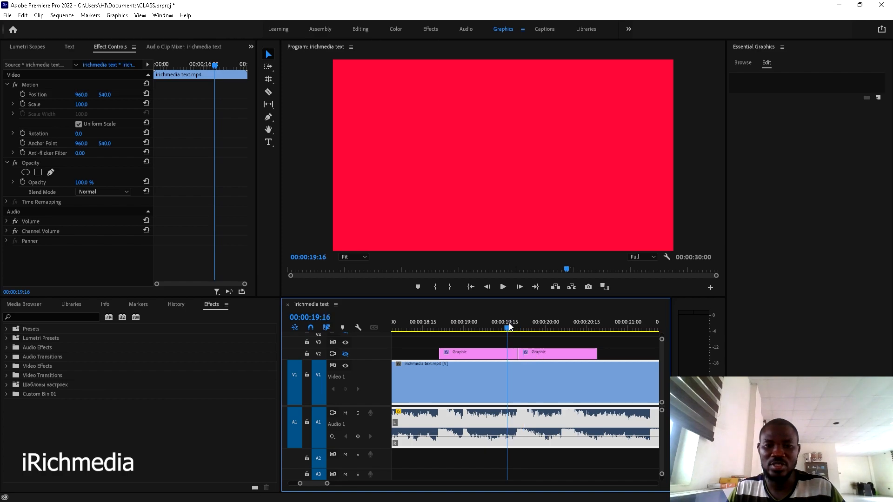
left_click(530, 327)
left_click(549, 353)
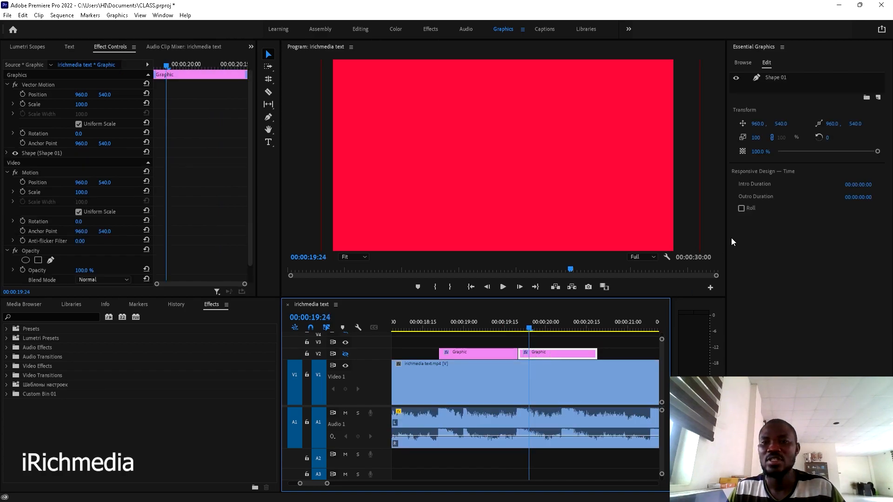
left_click(497, 328)
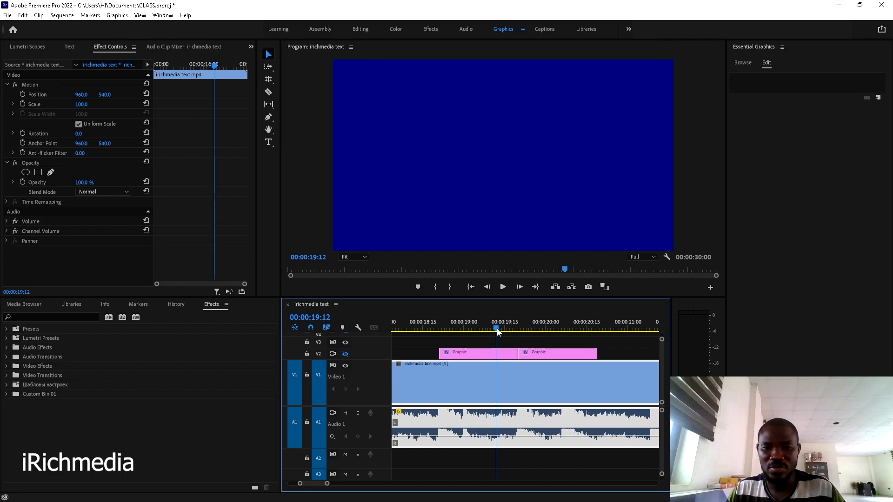
left_click(501, 351)
left_click(529, 328)
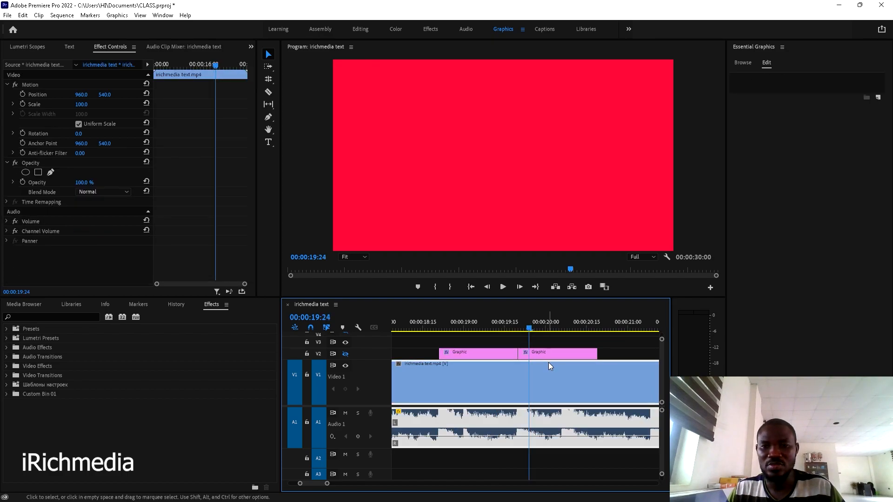
left_click(549, 351)
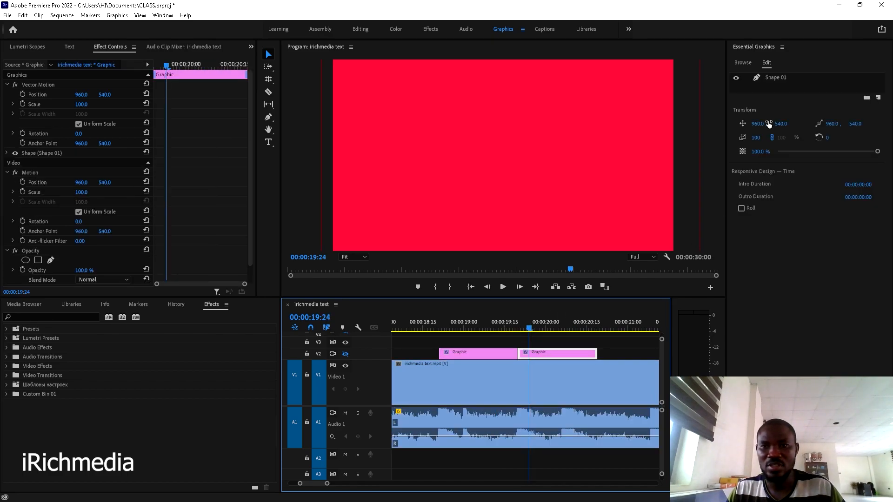
- Set the second graphic's Shape 01 fill to the red sampled from the video frame
left_click(774, 80)
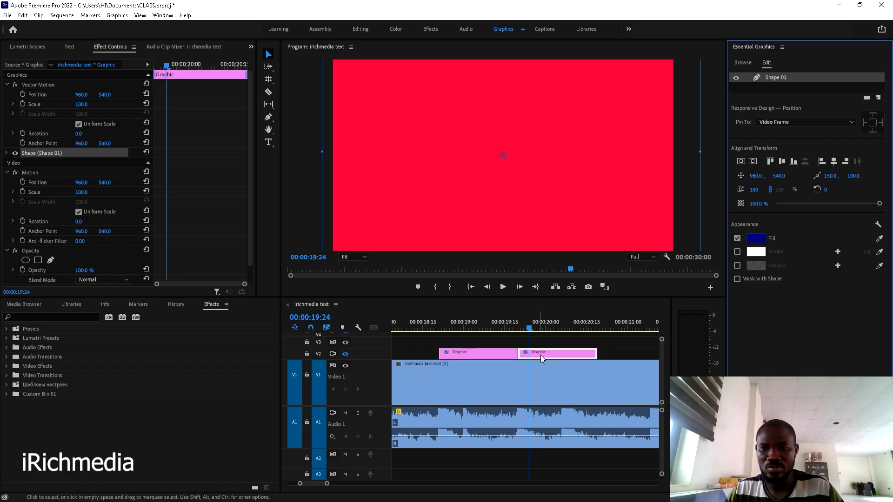
left_click(879, 239)
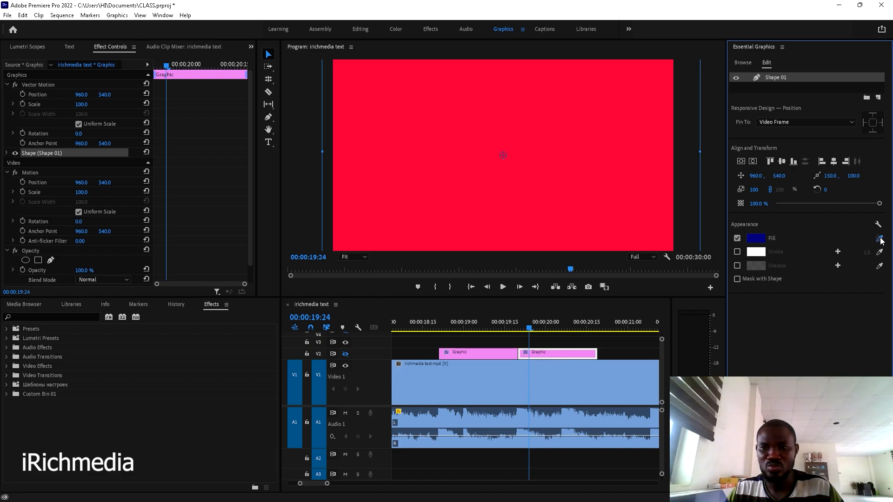
left_click(641, 168)
scroll(624, 364, "down", 4)
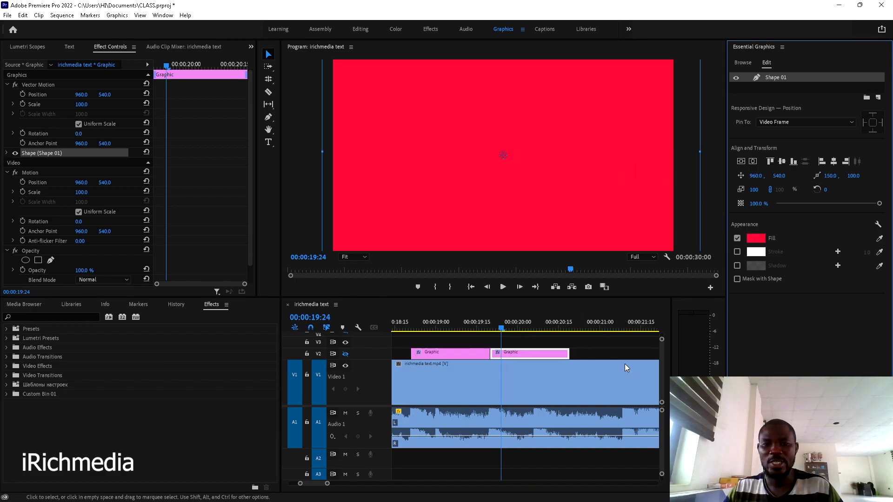
left_click_drag(460, 327, 570, 355)
- Cut the graphic clip at 00:00:20:06 with the razor and preview the split
scroll(497, 340, "up", 2)
scroll(497, 337, "up", 2)
key("c")
left_click(483, 354)
key("v")
key("space")
key("space")
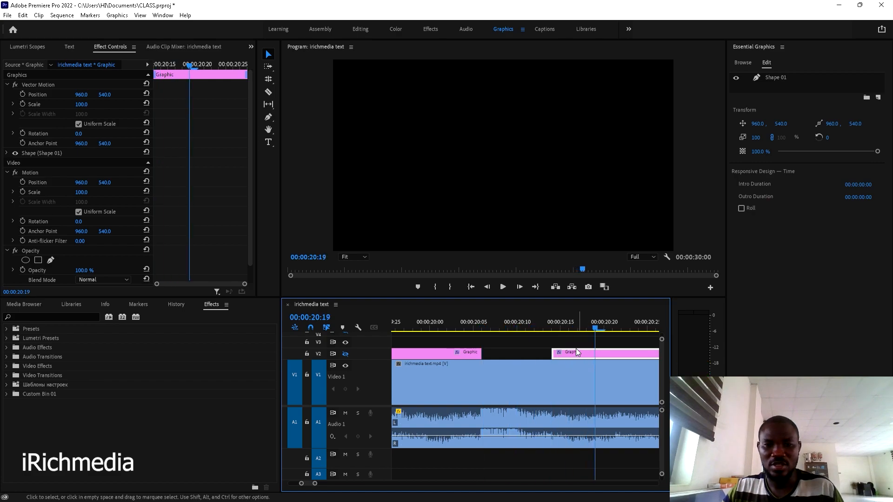
- Shift the V2 Graphic clips later, toward 22:10–25:02, while playing back to check timing
scroll(563, 349, "down", 5)
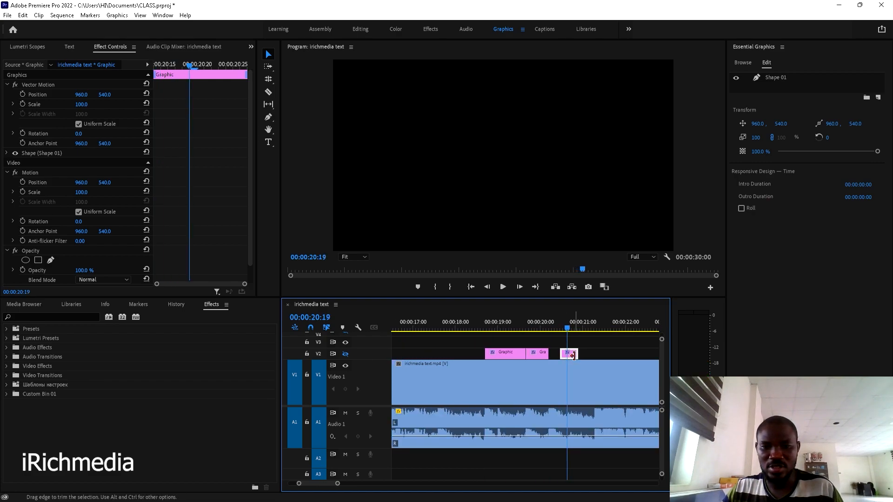
left_click_drag(571, 357, 643, 355)
key("space")
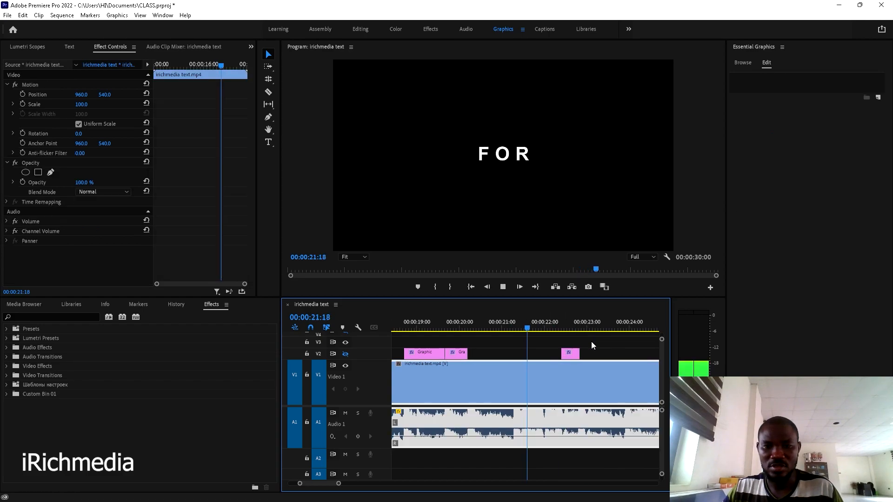
left_click_drag(555, 355, 601, 355)
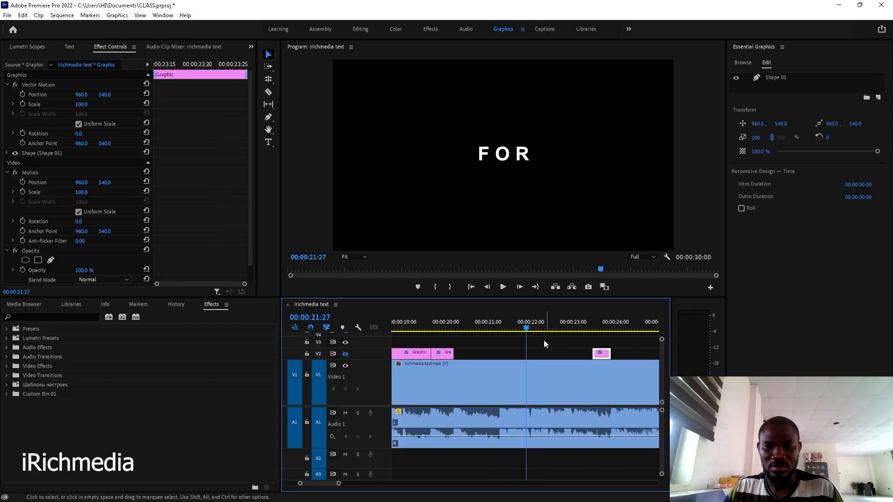
key("space")
key("space")
scroll(542, 337, "down", 2)
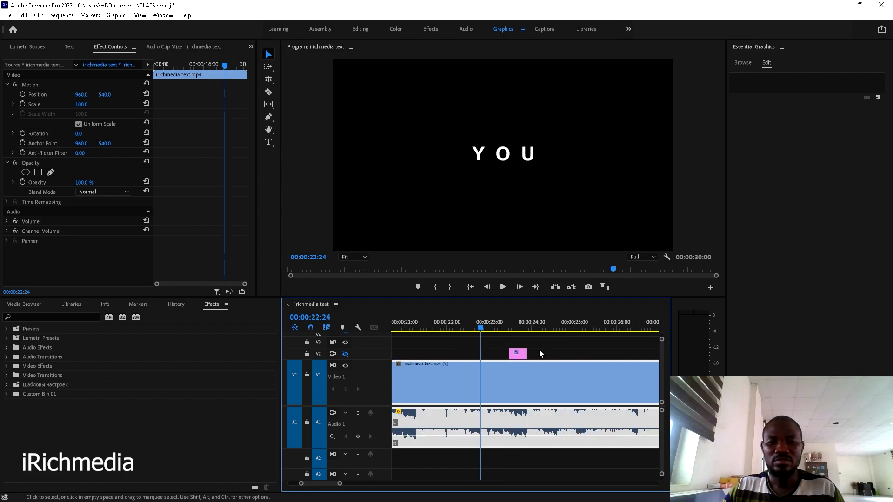
left_click_drag(520, 356, 587, 353)
key("space")
scroll(587, 353, "down", 3)
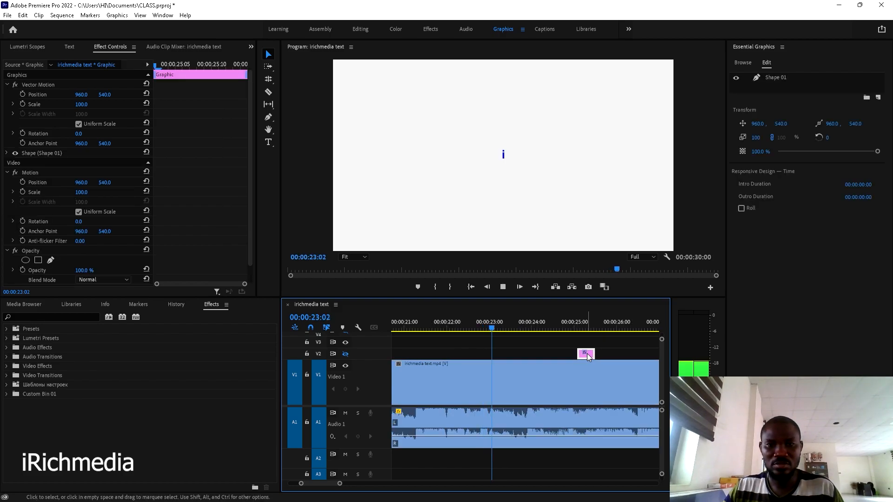
key("space")
- Snap the last Graphic clip to start at 00:00:23:02, the first frame with the white i
left_click_drag(547, 326, 533, 328)
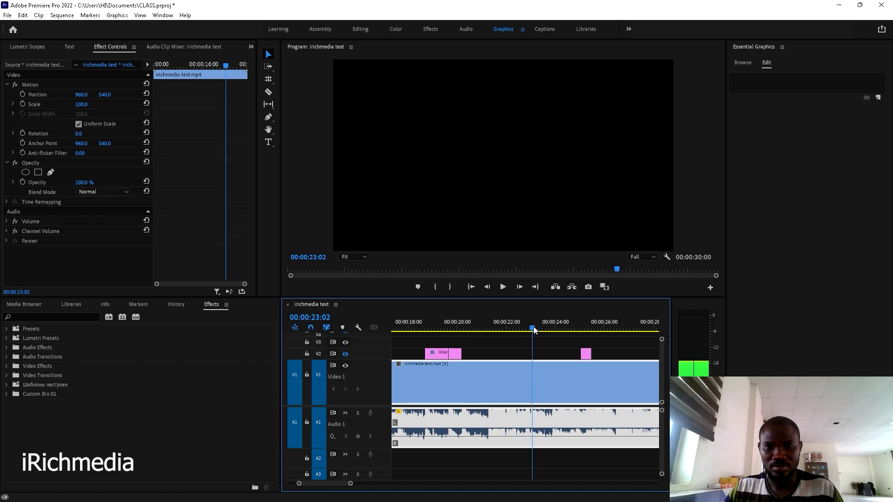
scroll(539, 347, "up", 3)
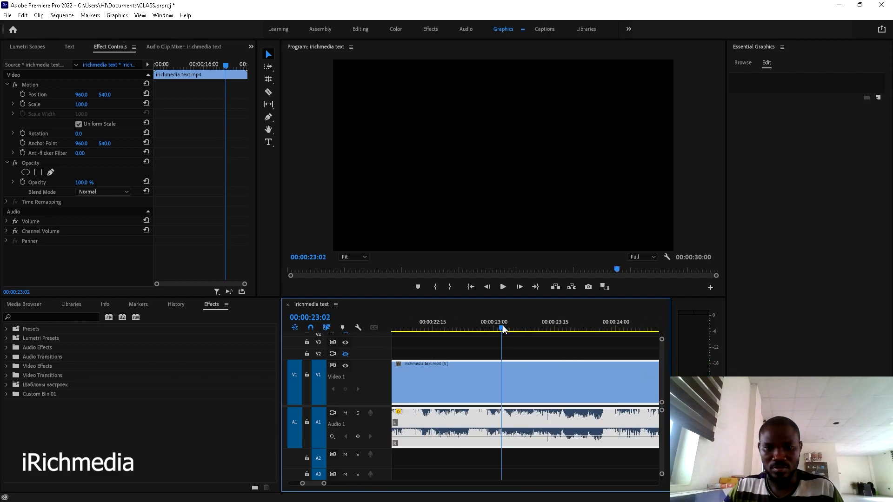
left_click_drag(503, 326, 507, 329)
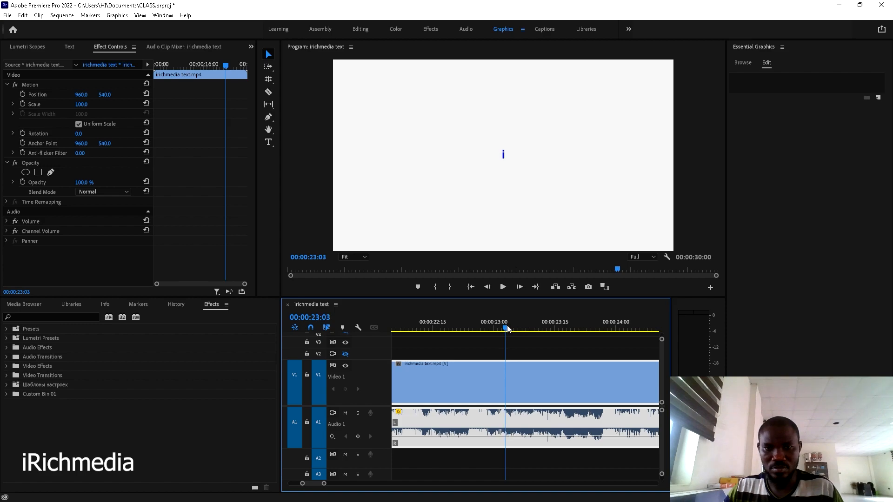
key("Left")
scroll(509, 358, "down", 3)
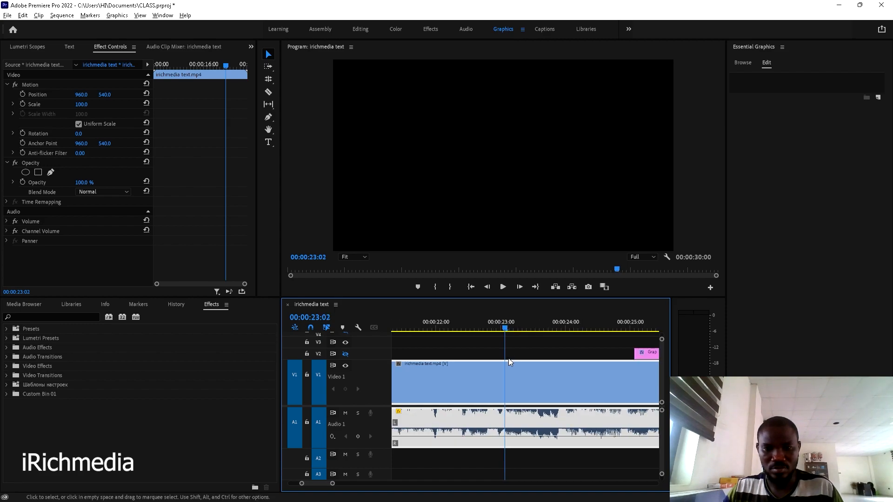
mouse_move(579, 354)
left_mouse_down()
mouse_move(515, 355)
mouse_move(568, 353)
left_mouse_up()
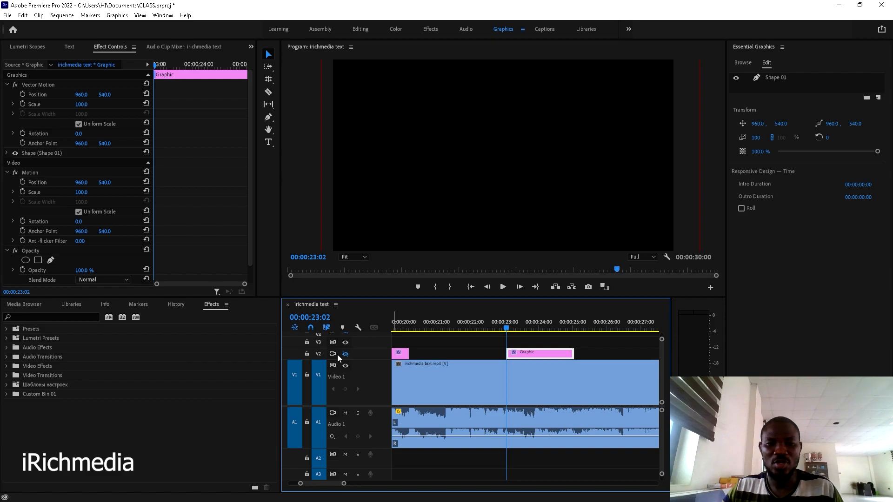
- Select the Graphic clip at 23:02 and preview it up to 23:17
left_click(462, 382)
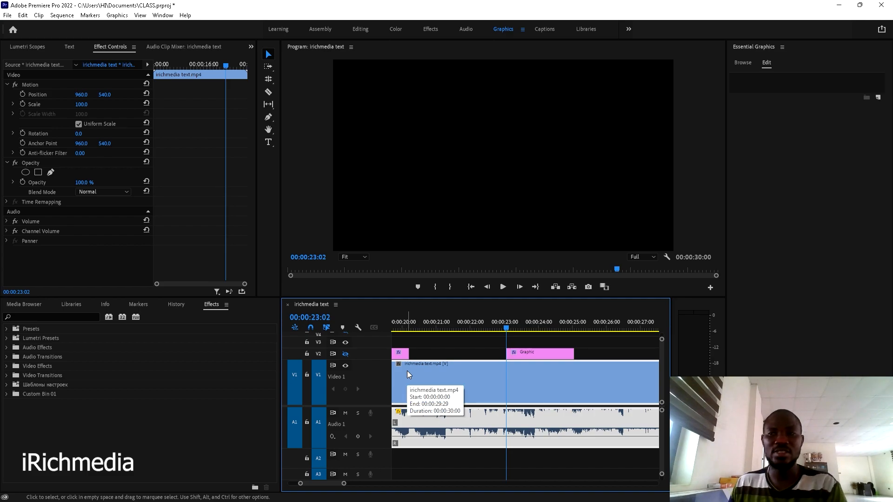
left_click(519, 353)
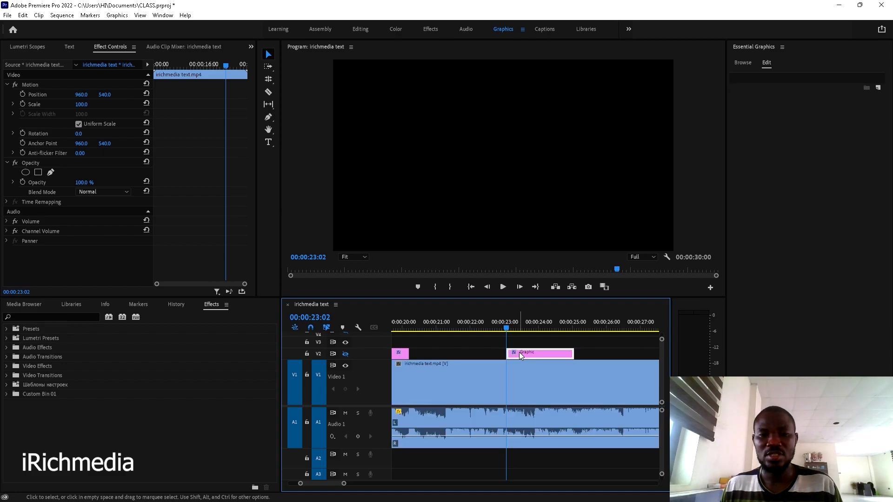
key("space")
key("space")
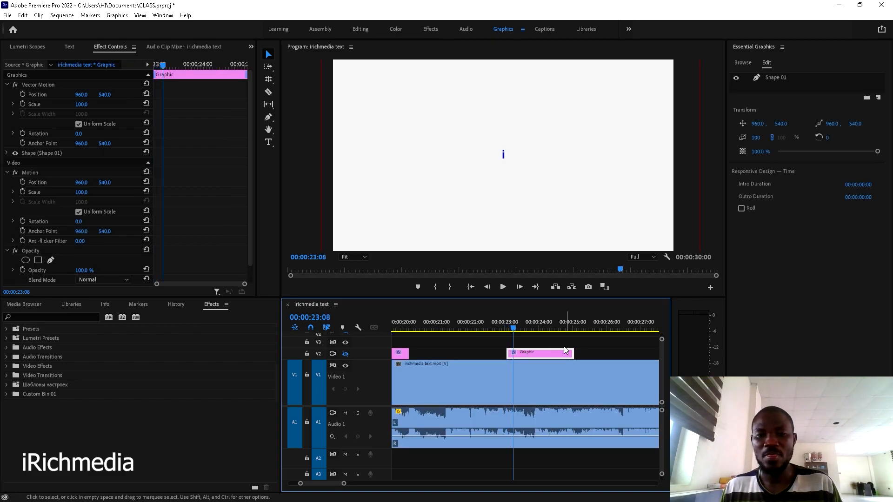
key("space")
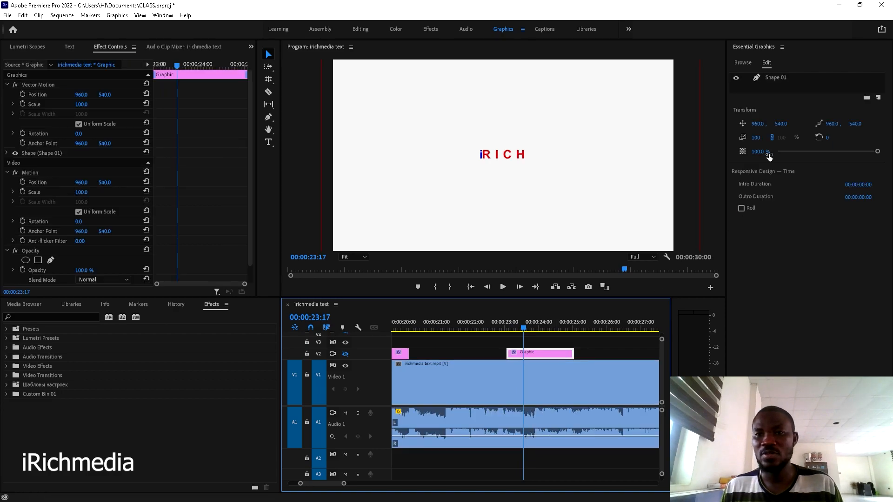
- Set its Shape 01 fill to the white sampled from the Program monitor
left_click(780, 80)
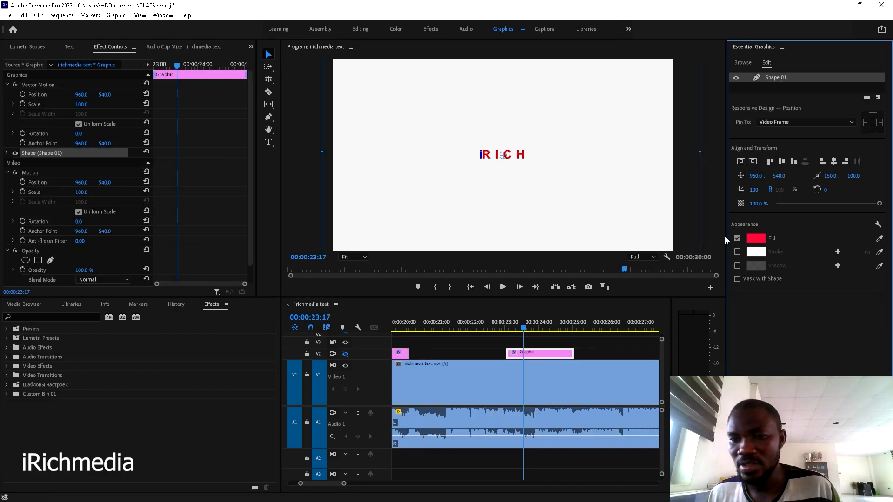
left_click(879, 238)
left_click(569, 238)
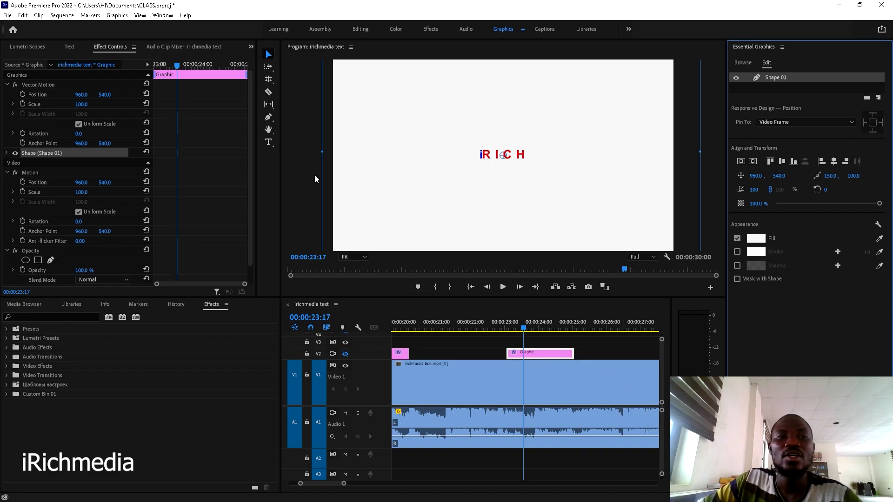
left_click(115, 15)
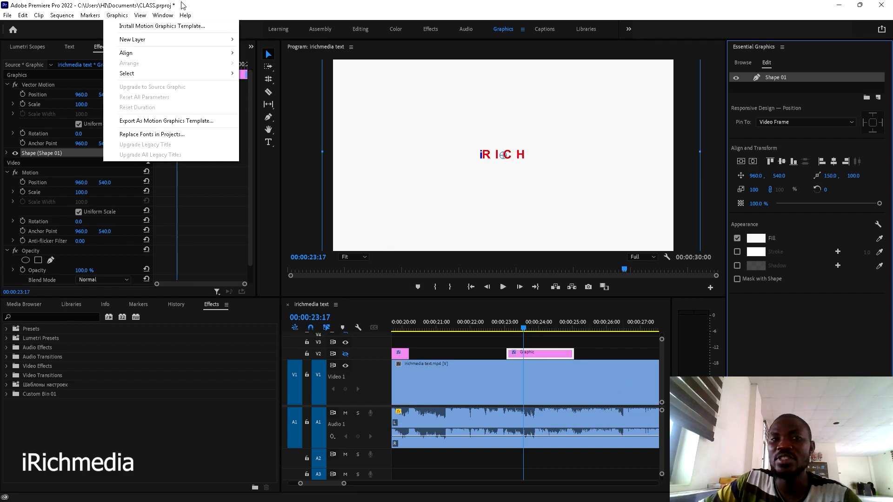
left_click(220, 5)
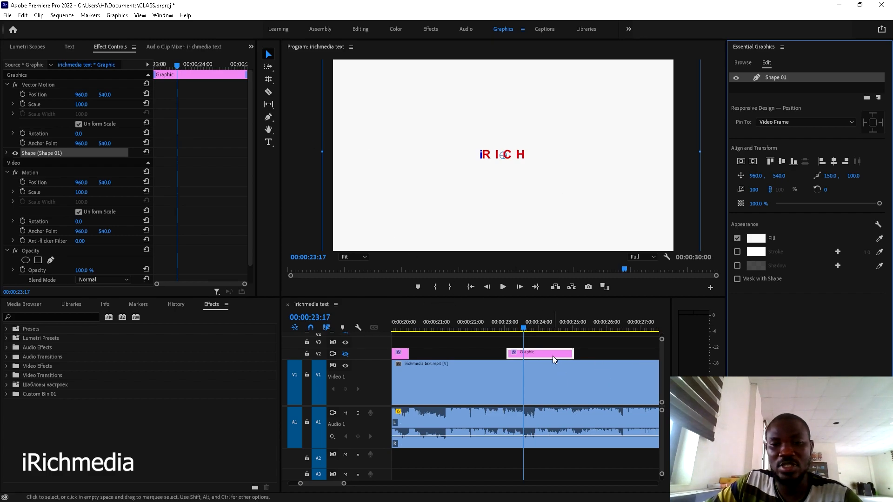
- Play the sequence from 23:17 to review the ending, stopping at 00:00:28:00
scroll(532, 346, "down", 5)
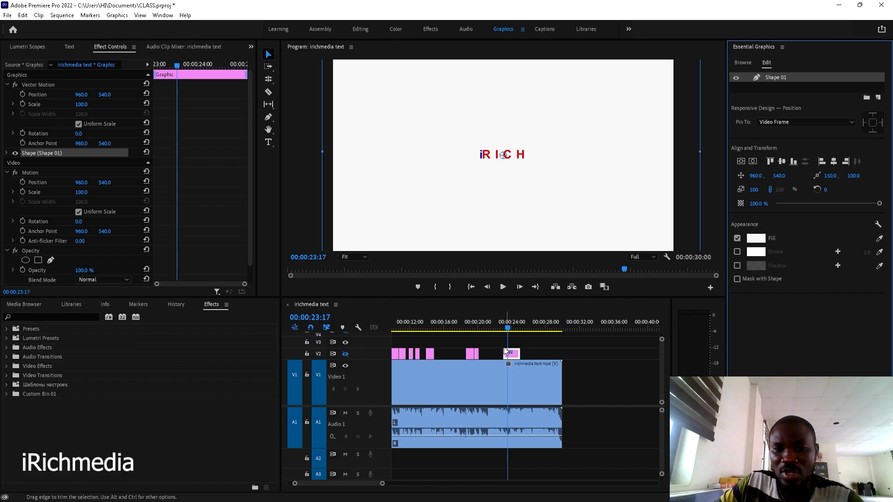
left_click(511, 355)
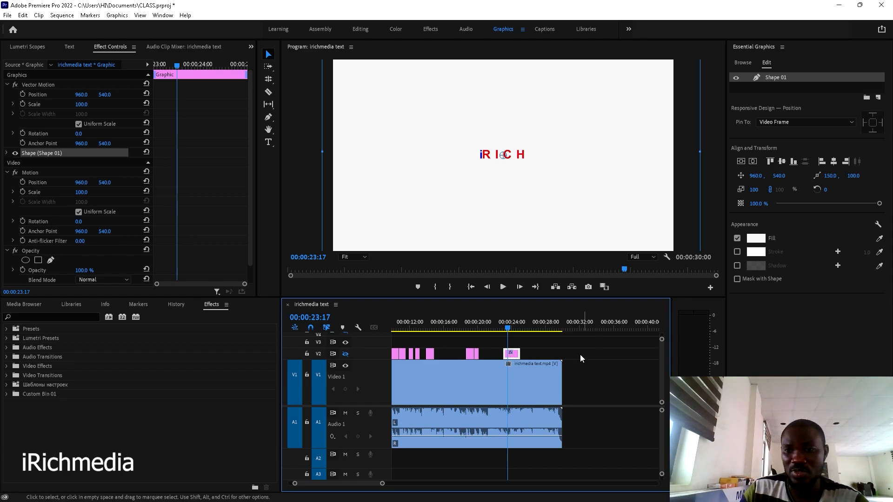
key("space")
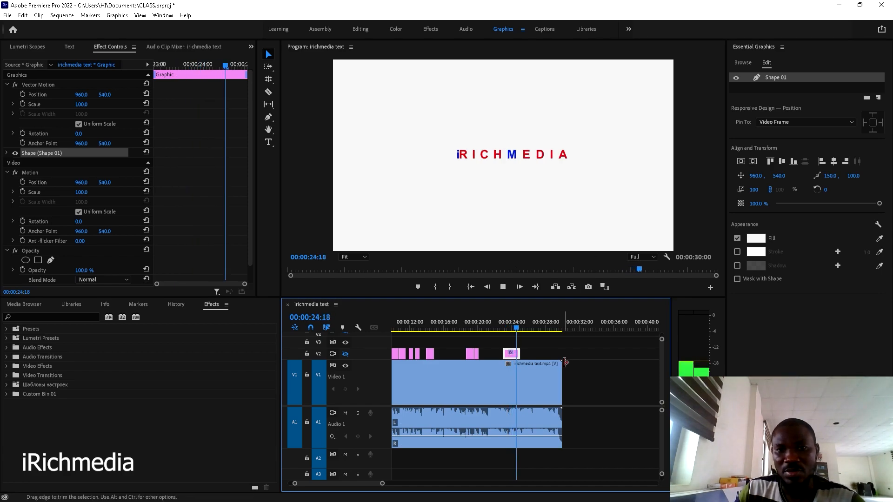
key("space")
key("space")
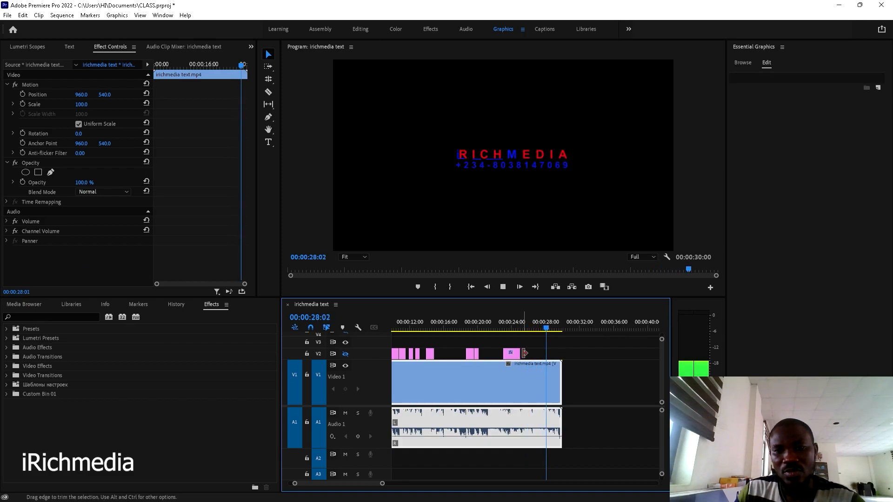
left_click(546, 329)
- Extend the last V2 Graphic clip to about 00:00:28:00 and replay the ending from 25:02
left_click_drag(516, 349, 544, 352)
left_click(542, 327)
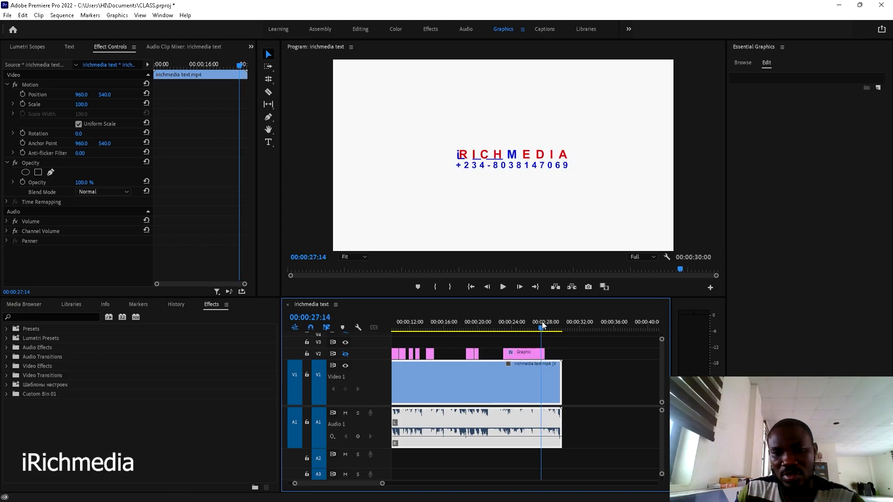
key("space")
key("space")
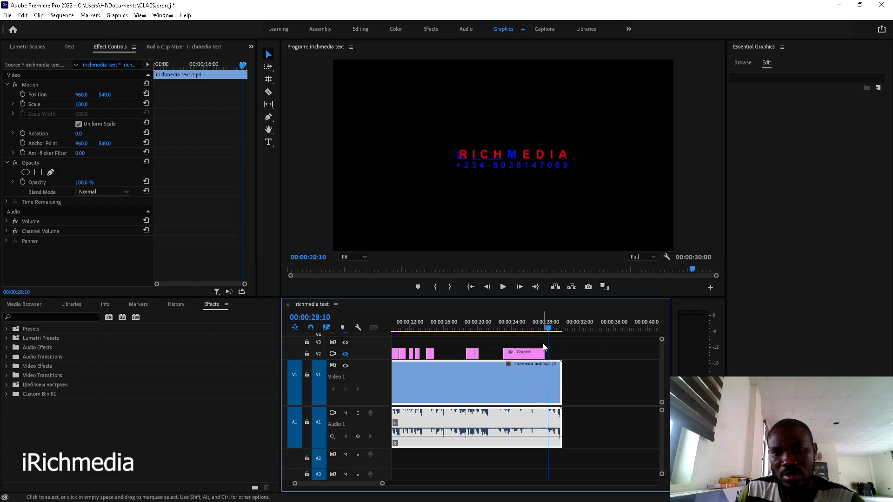
left_click(534, 355)
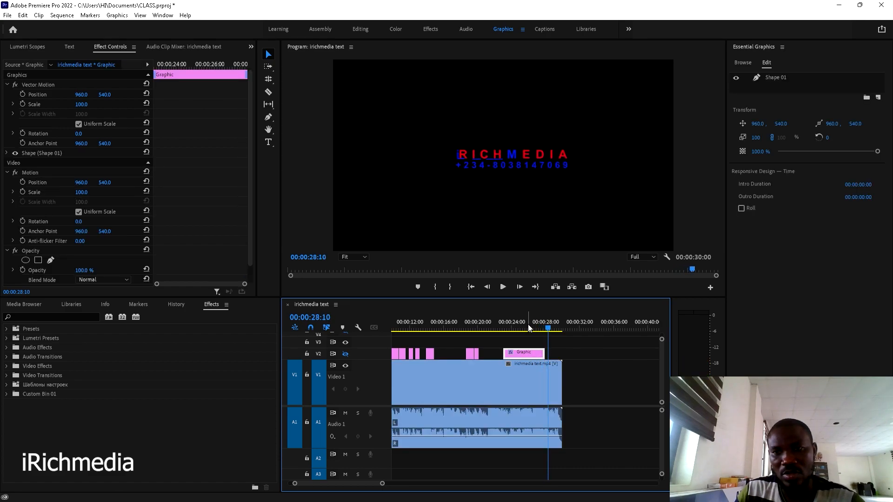
left_click(780, 79)
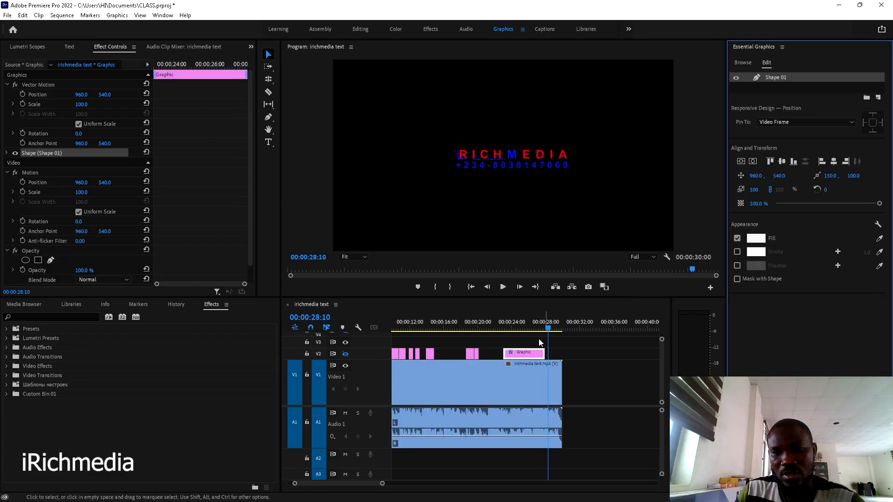
left_click(522, 329)
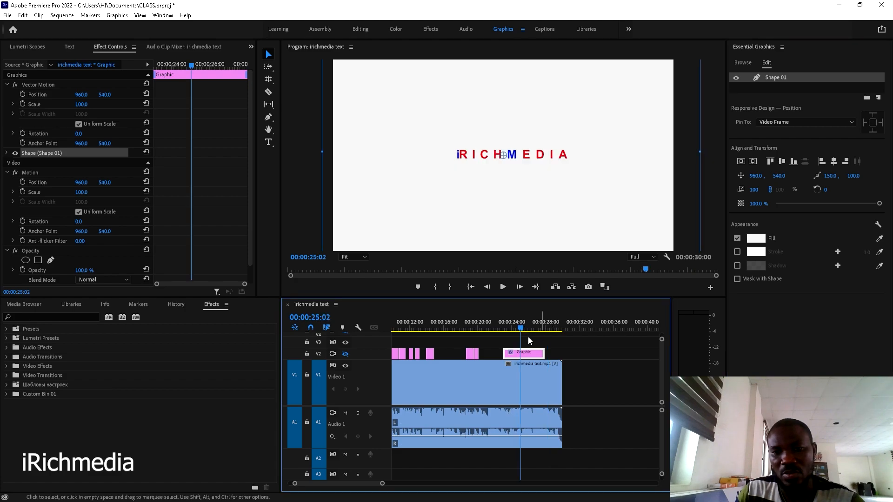
key("space")
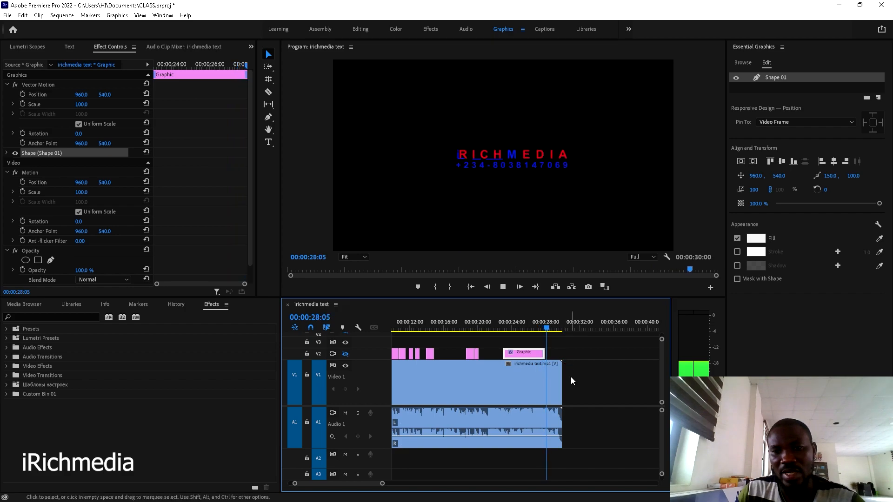
key("space")
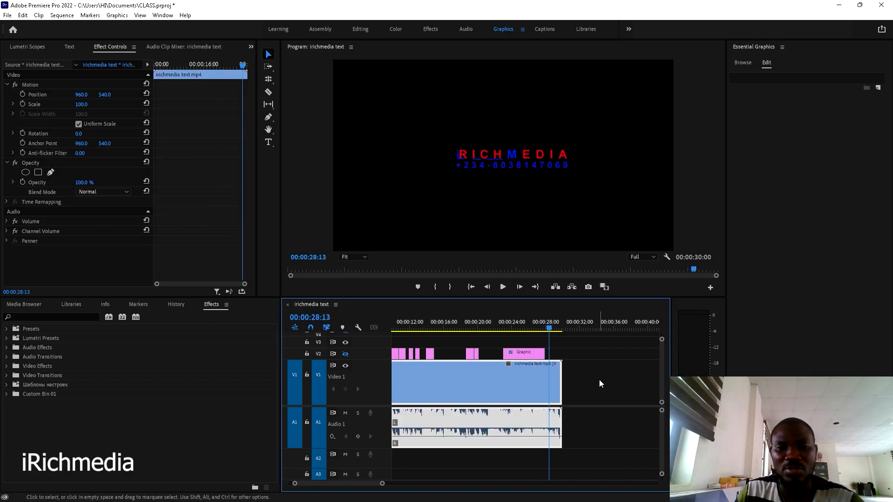
- Hide the Video 1 track and play the whole sequence from the start
left_click(345, 366)
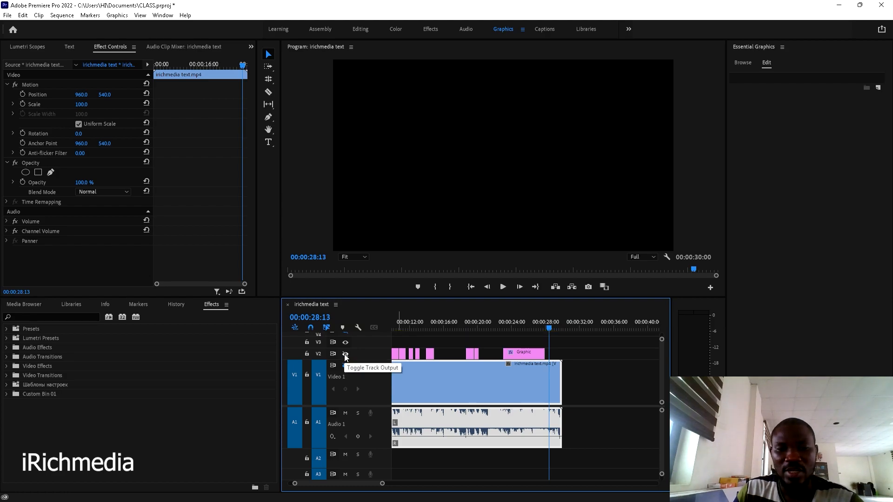
left_click(471, 287)
left_click(530, 350)
key("minus")
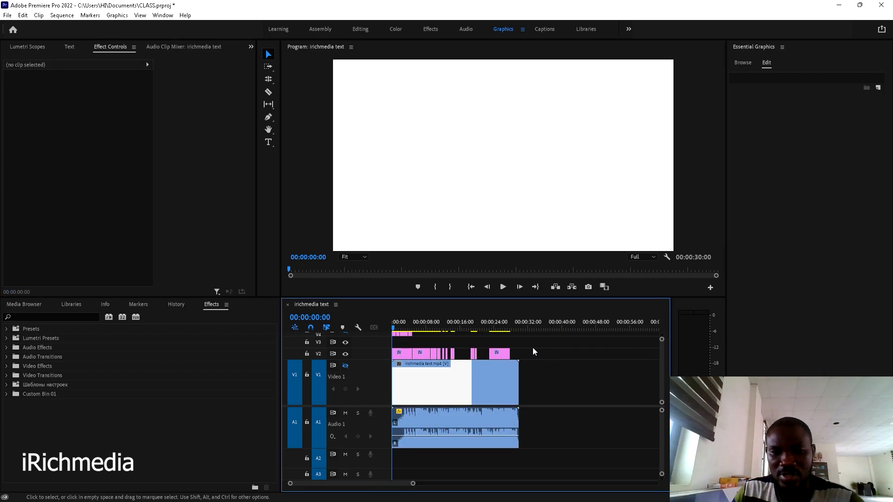
key("equal")
key("space")
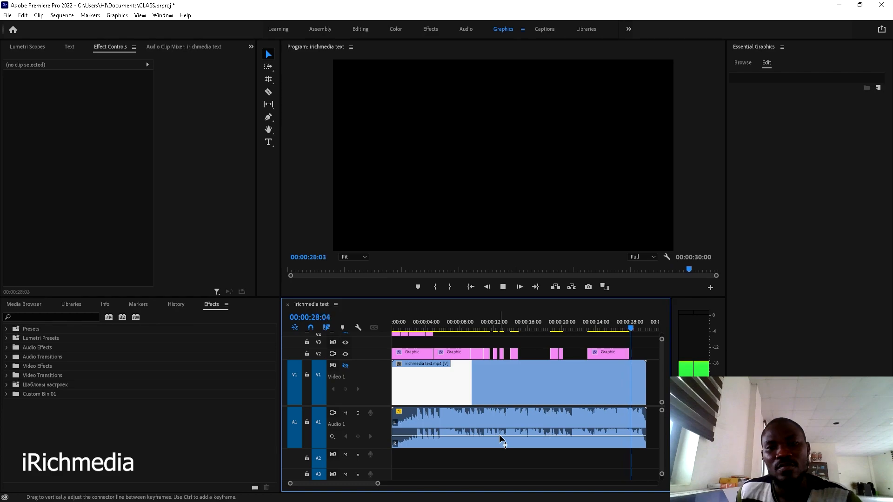
left_click(498, 440)
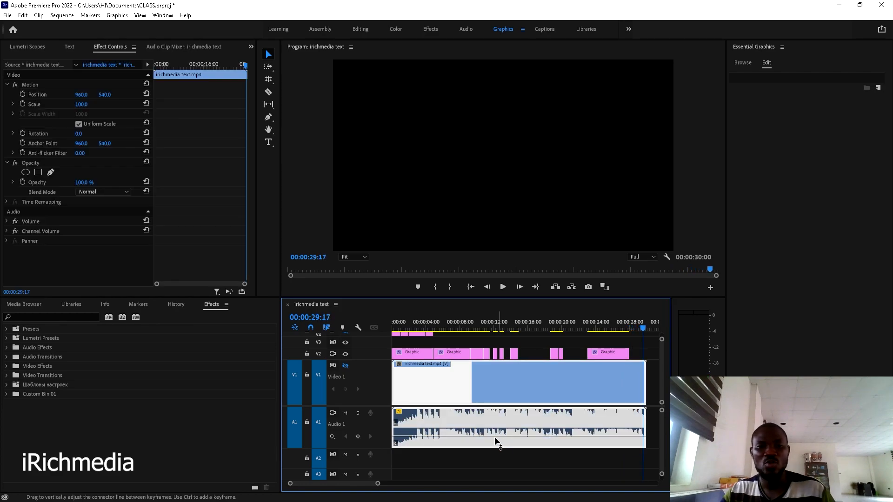
left_click_drag(421, 321, 396, 321)
- Hide V2, show Video 1 again, and park the playhead at 00:00:03:08 on WHAT
left_click(345, 355)
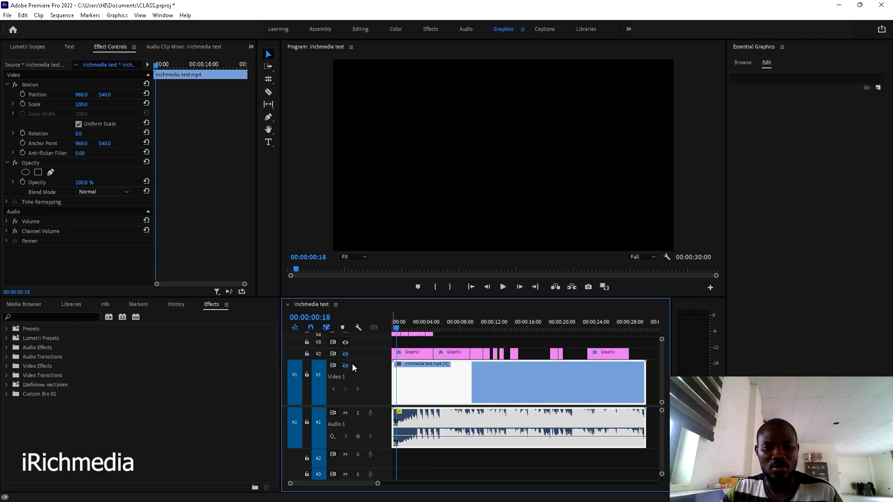
left_click(346, 366)
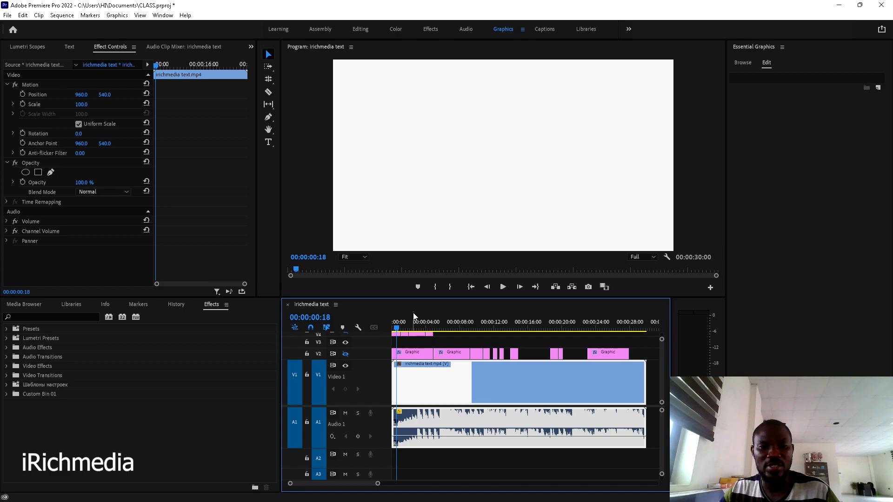
left_click(425, 345)
key("space")
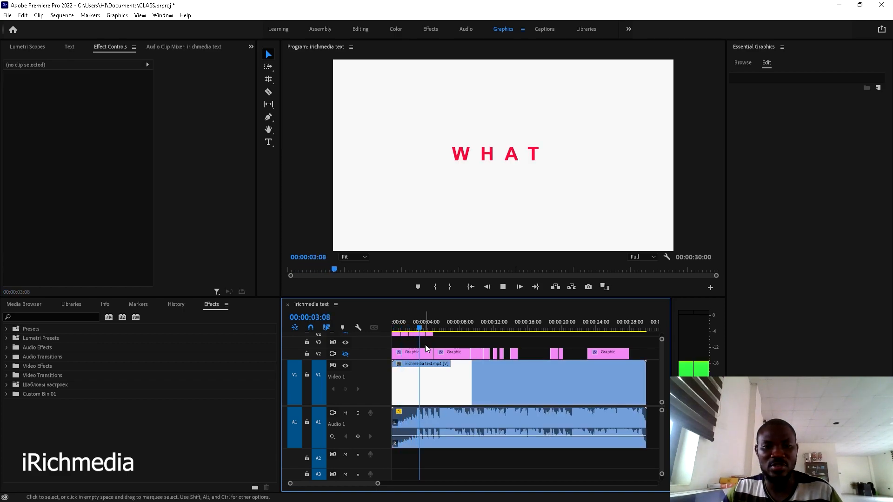
key("space")
left_click(420, 326)
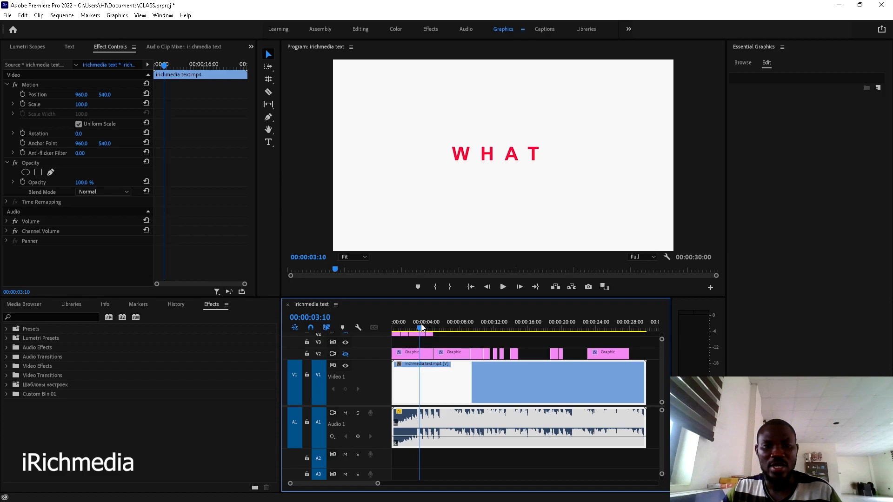
left_click_drag(420, 325, 420, 326)
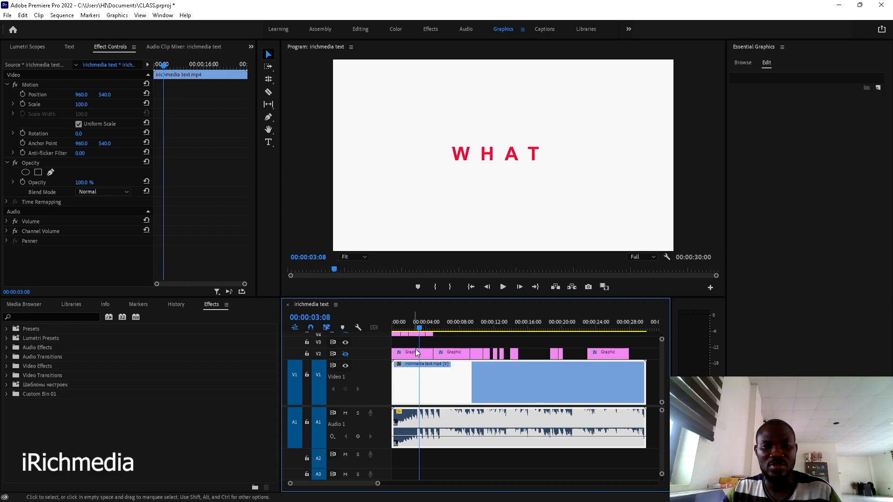
left_click(445, 344)
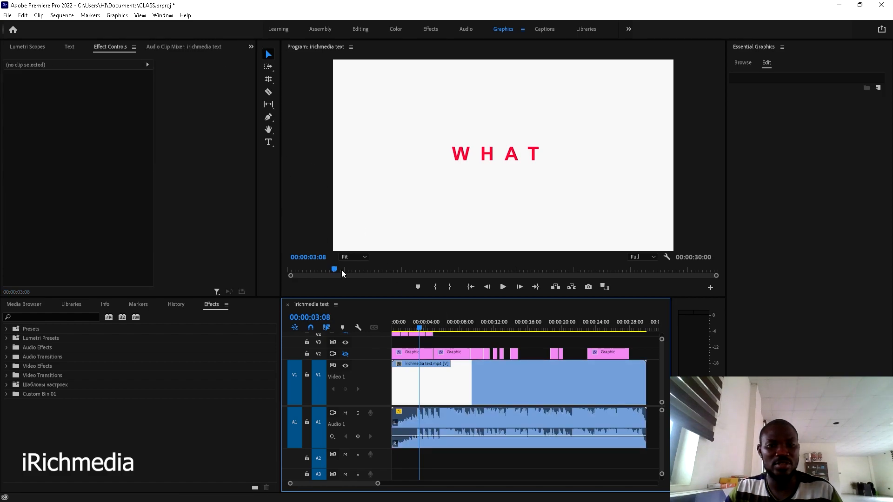
- Type a new WHAT over the W and fill it with red sampled from the existing title
left_click(269, 143)
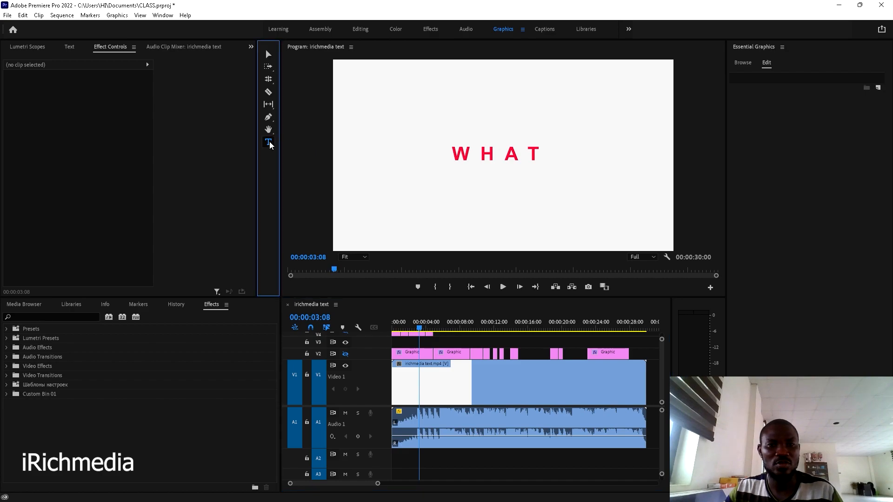
left_click(460, 154)
type("W")
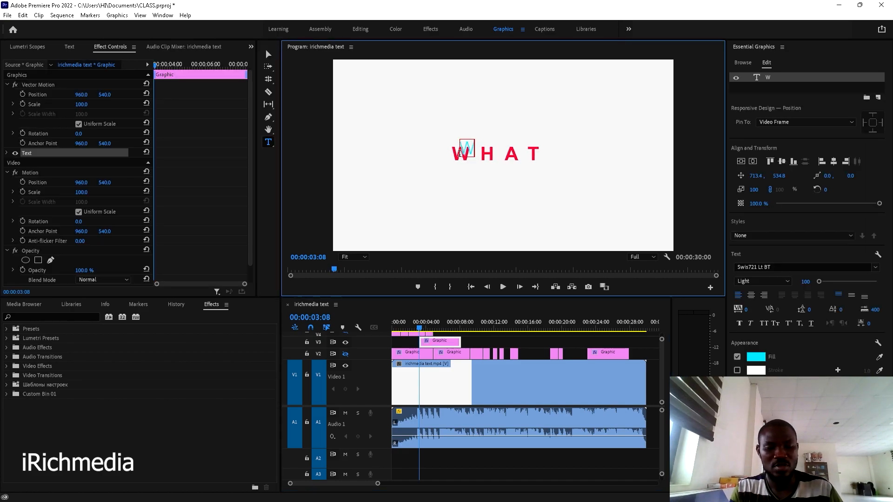
type("HAT")
key("ctrl+a")
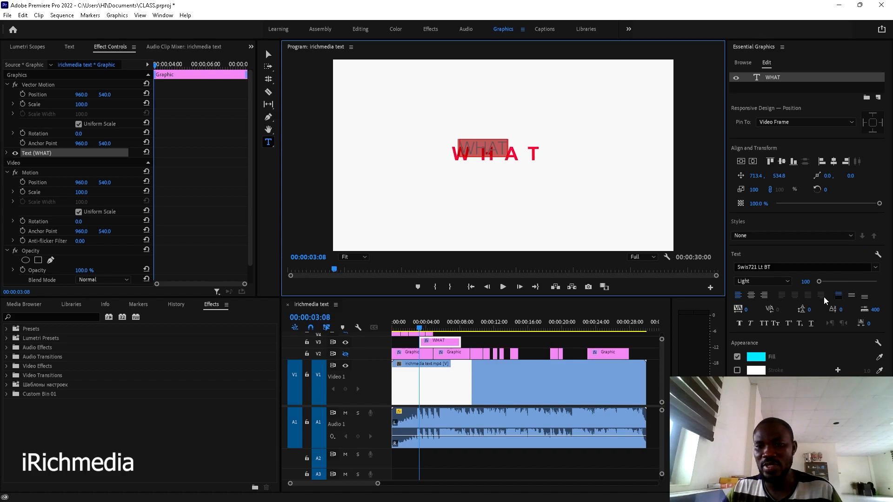
left_click(879, 358)
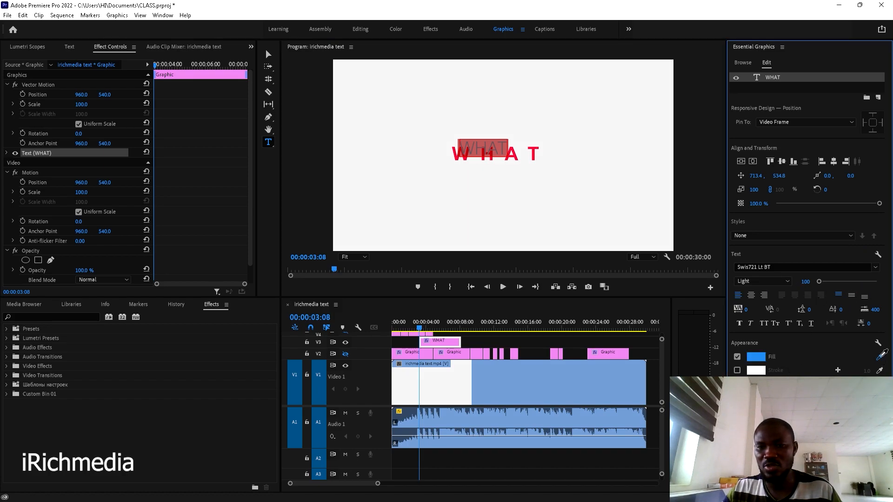
left_click(536, 147)
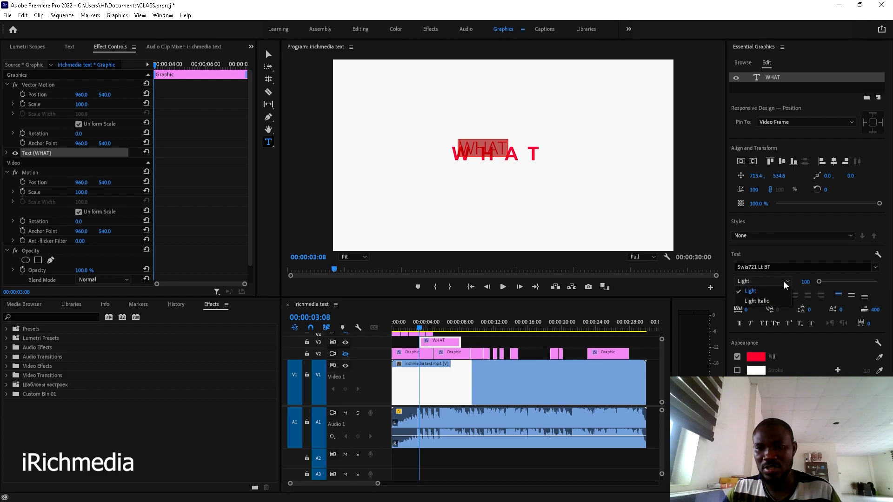
- Set the new WHAT to the Swiss921 BT font and drag it below the original title
left_click(876, 268)
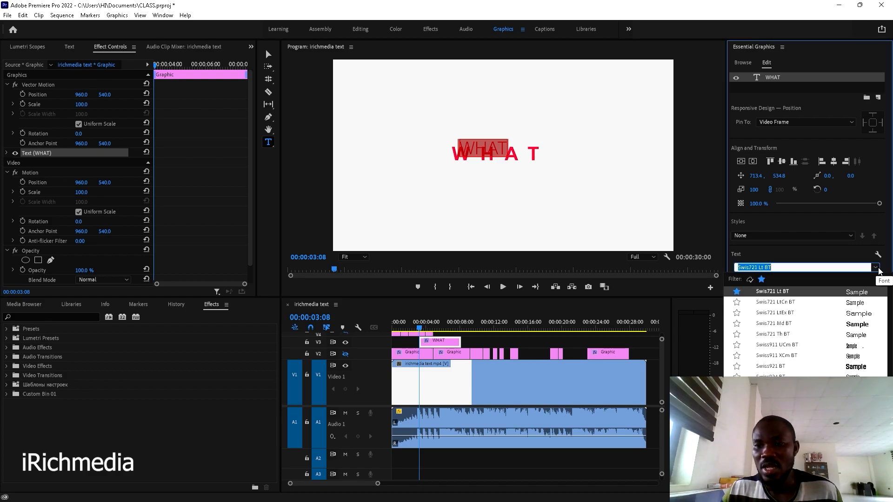
left_click(863, 366)
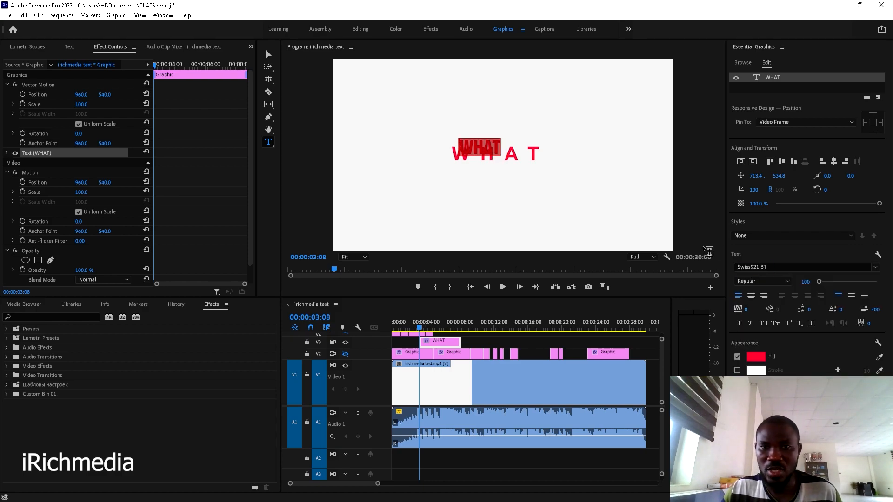
left_click(268, 55)
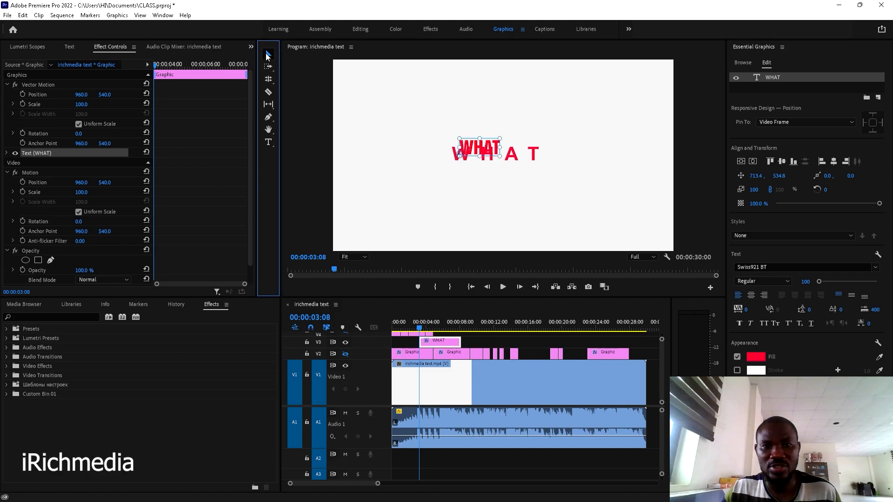
left_click_drag(487, 155, 492, 199)
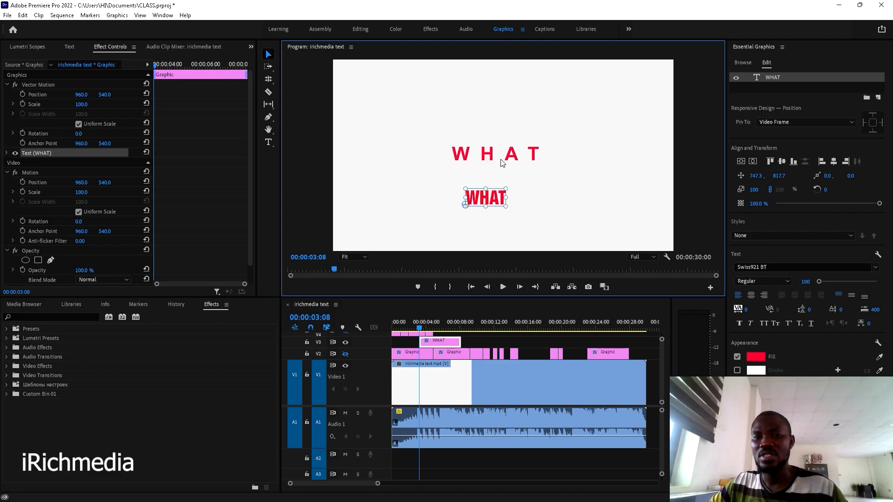
- Adjust the new WHAT's tracking and font size, ending with tighter letter spacing
left_click(747, 314)
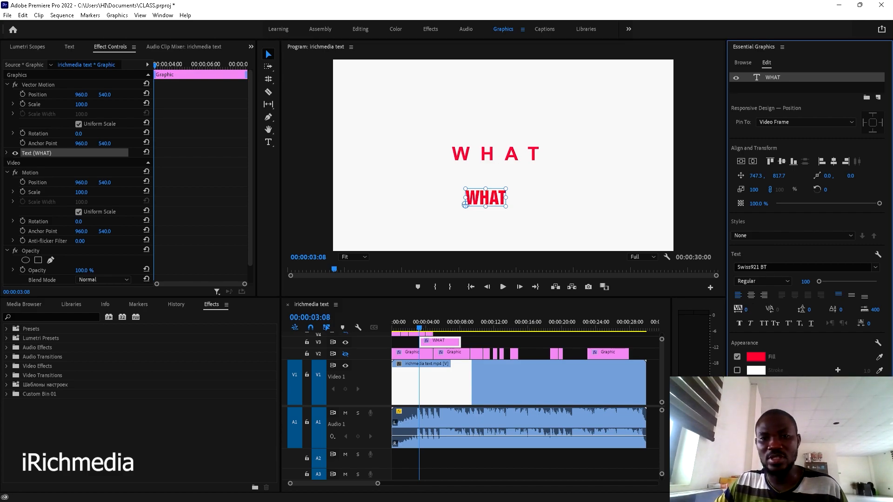
left_click_drag(751, 310, 791, 310)
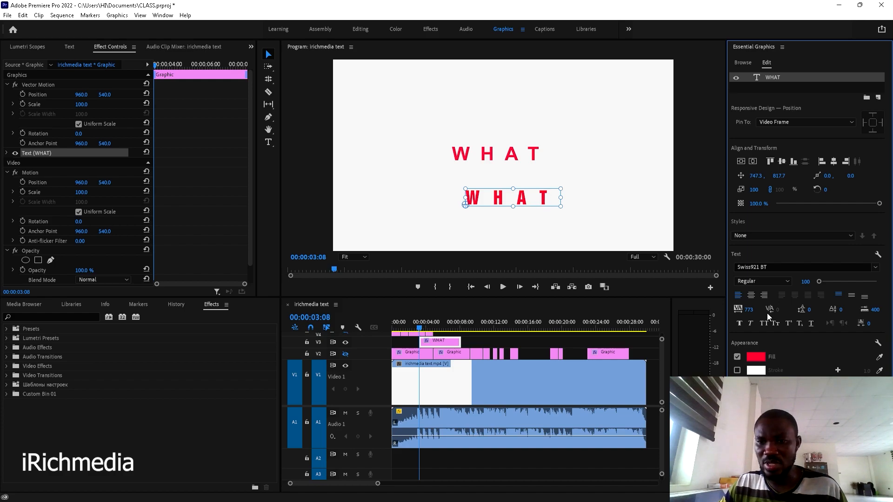
left_click_drag(805, 281, 822, 281)
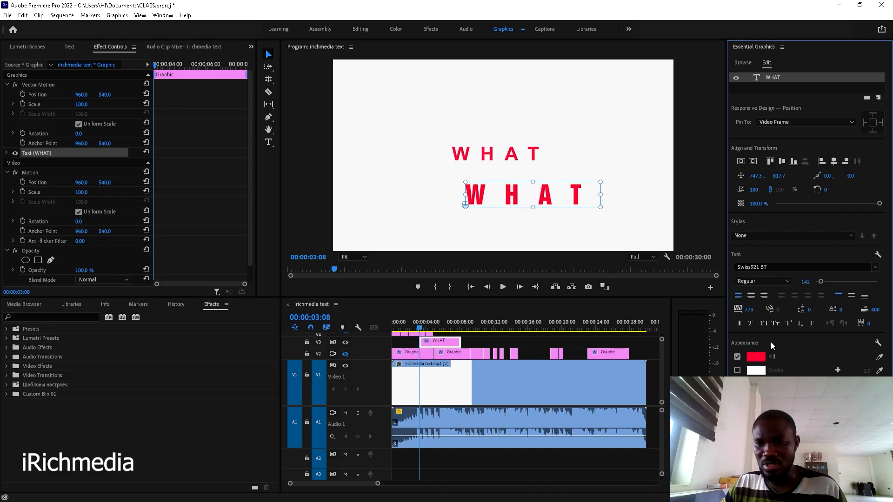
left_click_drag(748, 312, 717, 312)
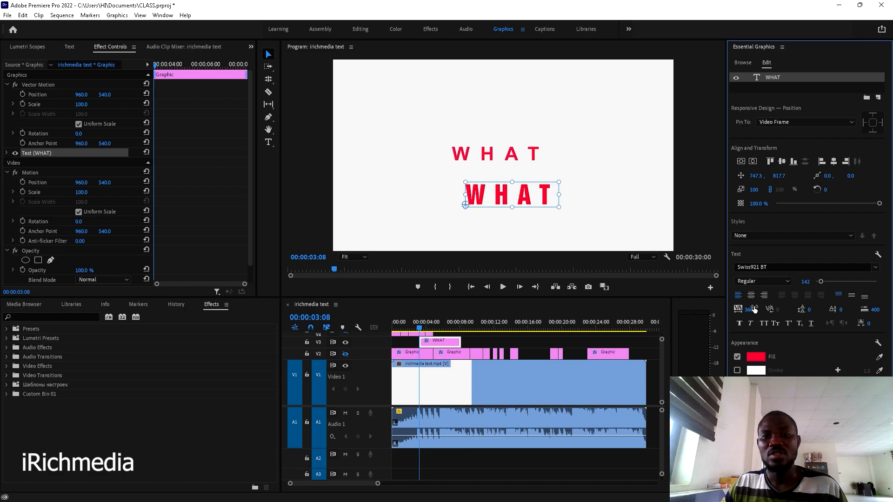
- Centre the WHAT in the frame, shrink its font size from 142 to 114, and re-centre it
left_click(741, 162)
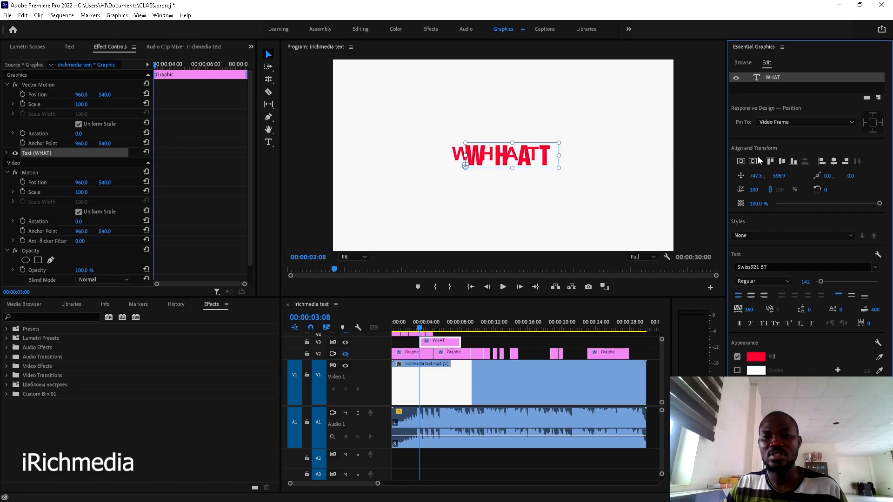
left_click(753, 161)
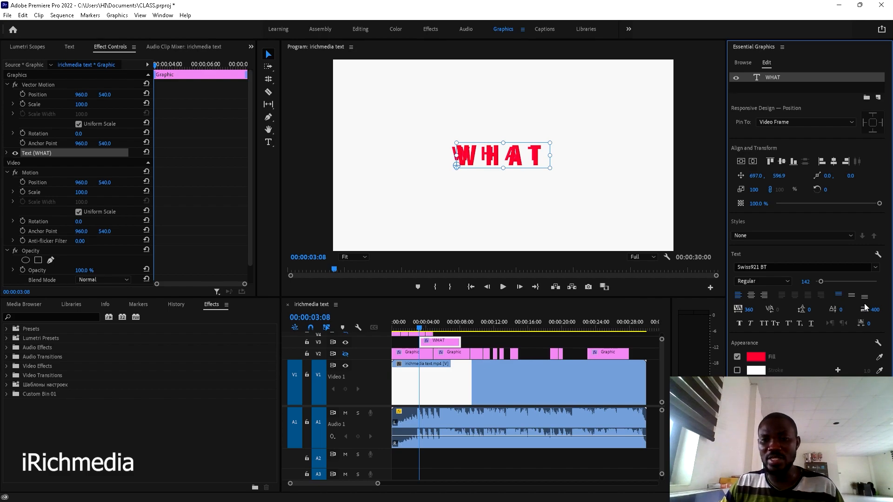
left_click_drag(808, 282, 796, 283)
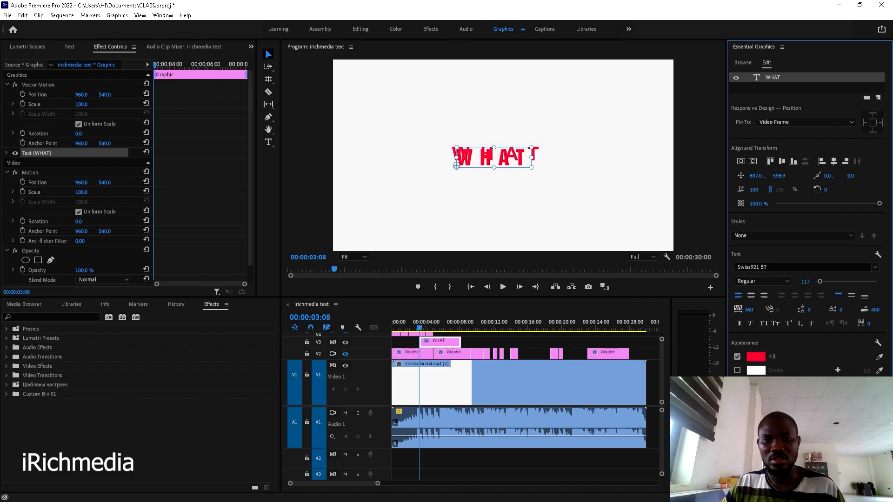
left_click(835, 161)
left_click(782, 163)
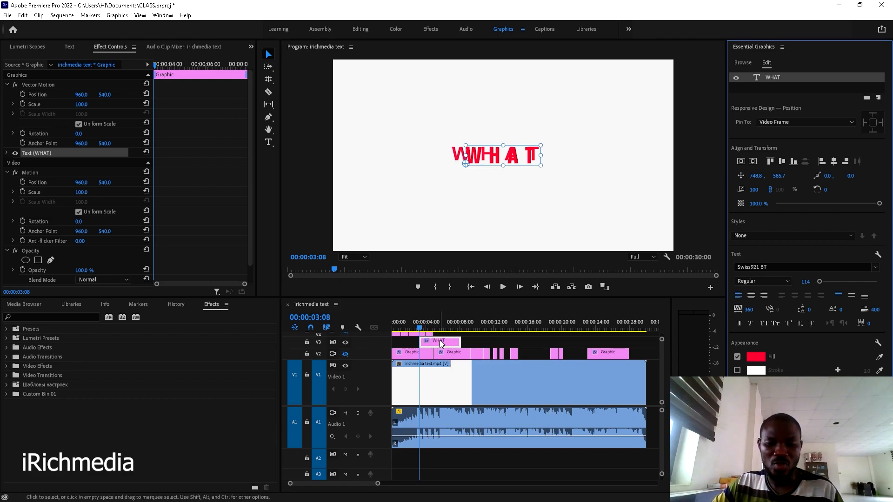
- Trim the end of the V3 WHAT title clip and replay the titles to check the cut
key("space")
key("space")
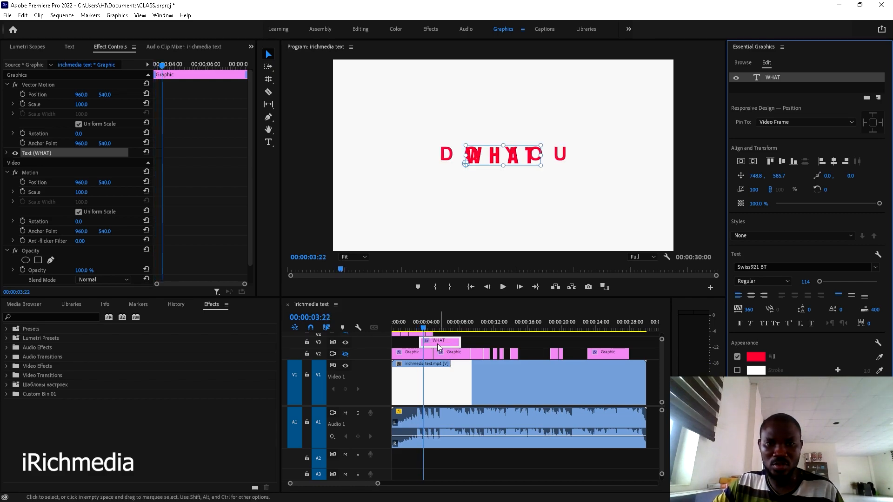
left_click(418, 326)
key("space")
key("space")
key("space")
key("space")
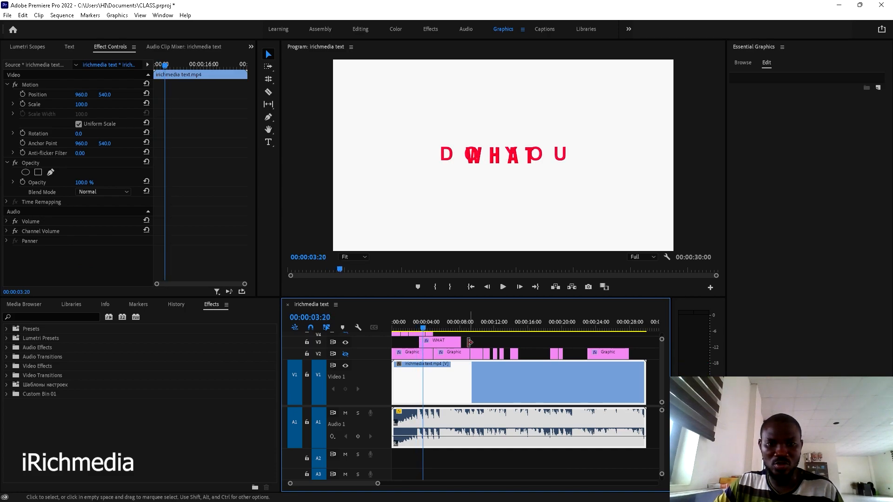
left_click_drag(462, 342, 424, 344)
scroll(439, 345, "up", 3)
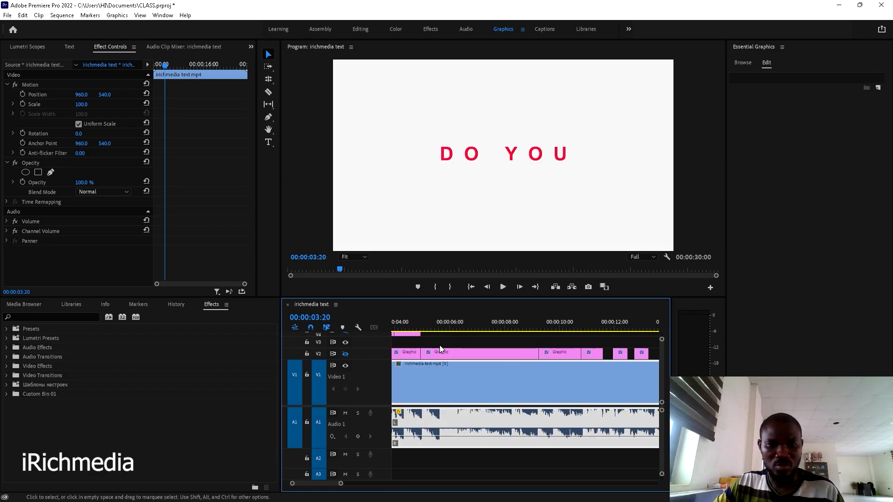
left_click(462, 330)
key("space")
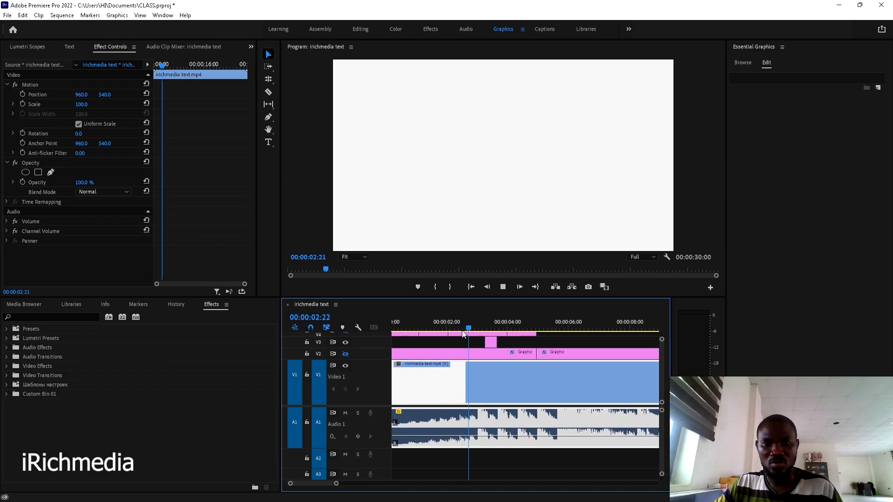
key("space")
left_click(480, 327)
key("space")
key("space")
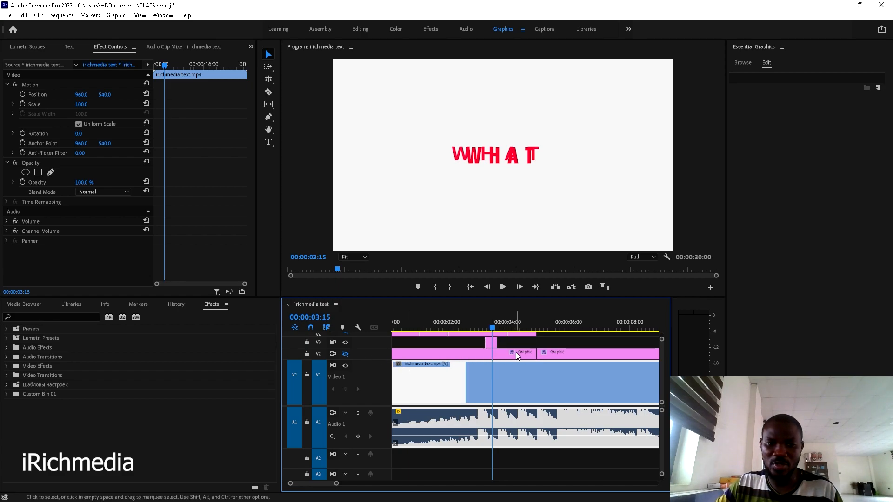
- Turn off the shape graphics track output and inspect the shape and video clips
left_click(345, 354)
left_click(460, 356)
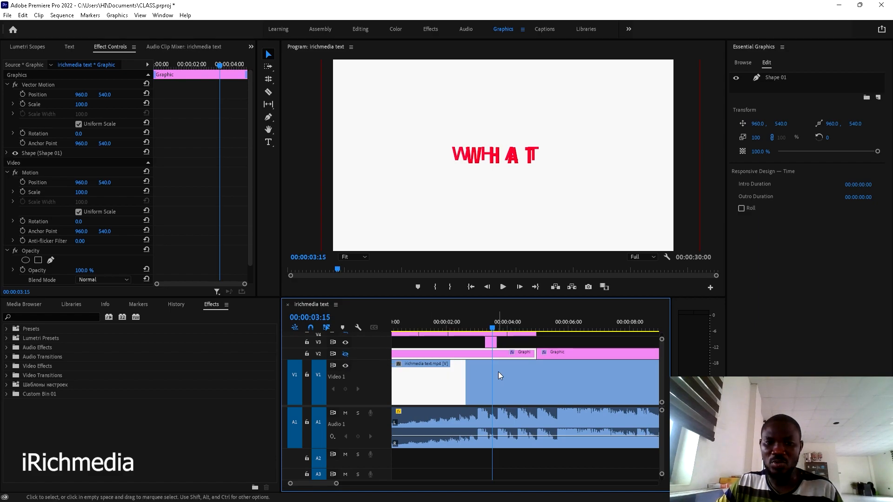
left_click(511, 375)
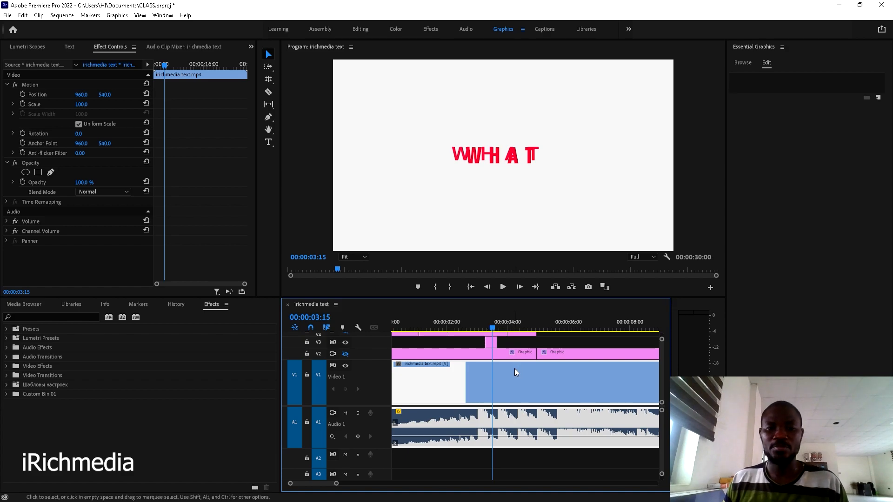
left_click(499, 354)
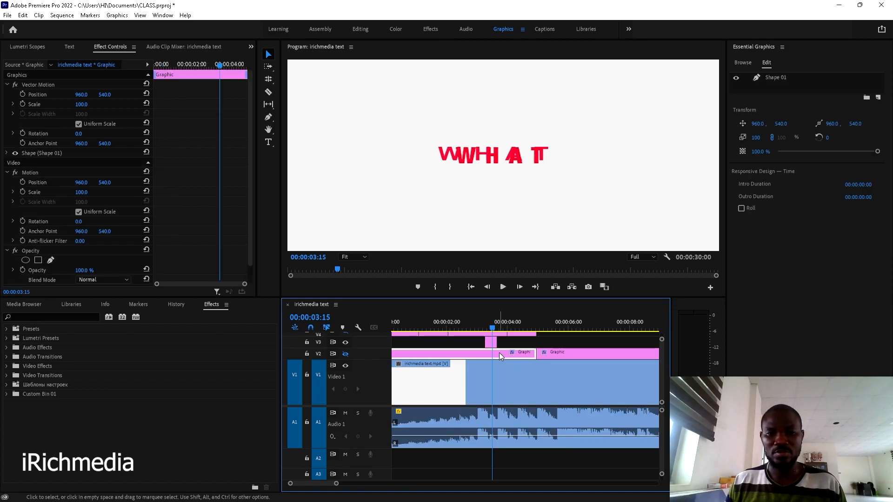
left_click(500, 377)
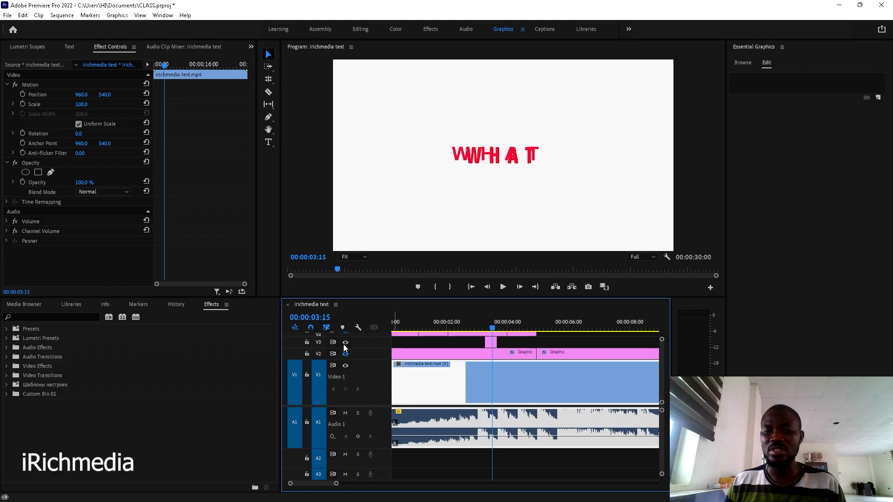
left_click(425, 353)
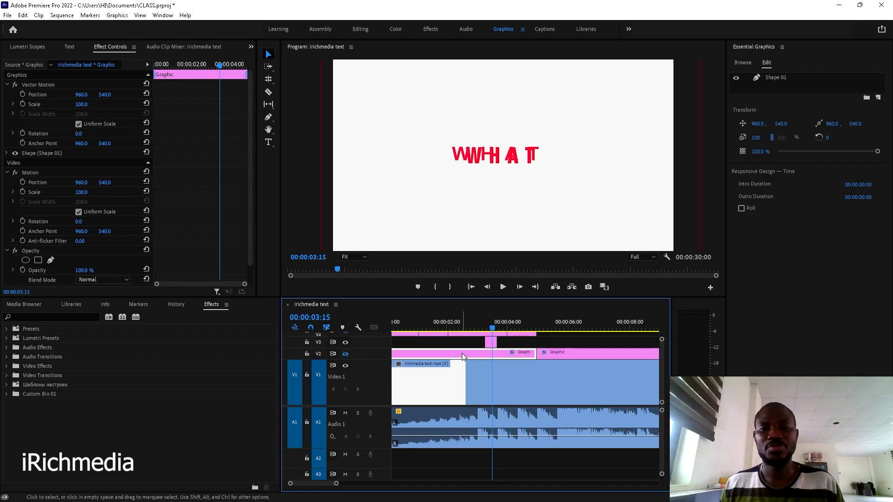
- Move the shortened WHAT clip to start at 00:00:03:24, where DO YOU appears
key("Right")
key("Right")
key("Right")
key("Right")
key("Right")
key("Right")
key("Right")
key("Right")
key("Right")
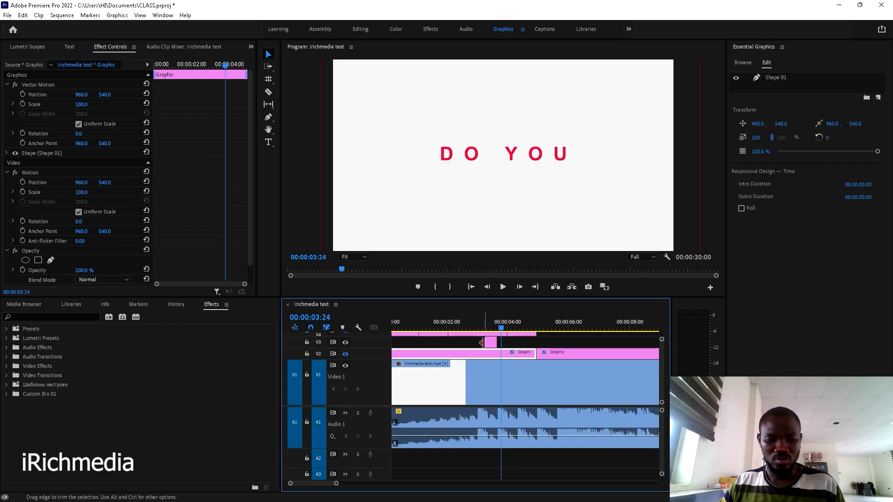
left_click(491, 342)
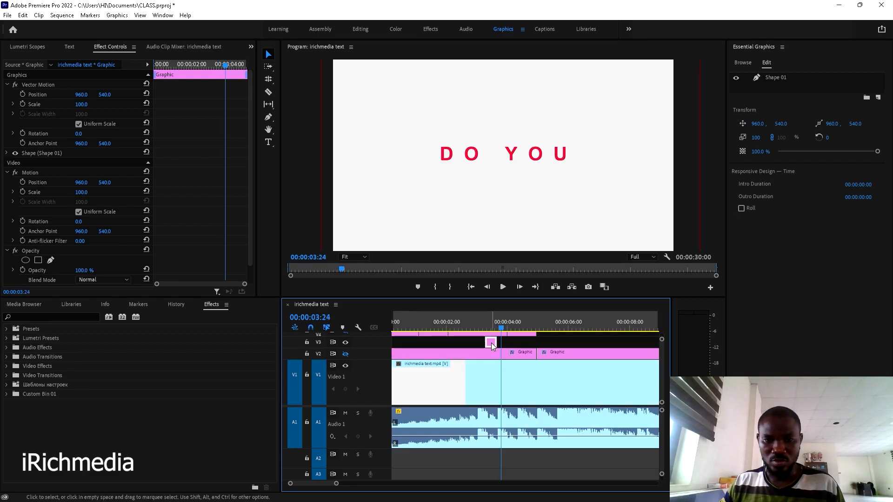
left_click_drag(493, 342, 508, 344)
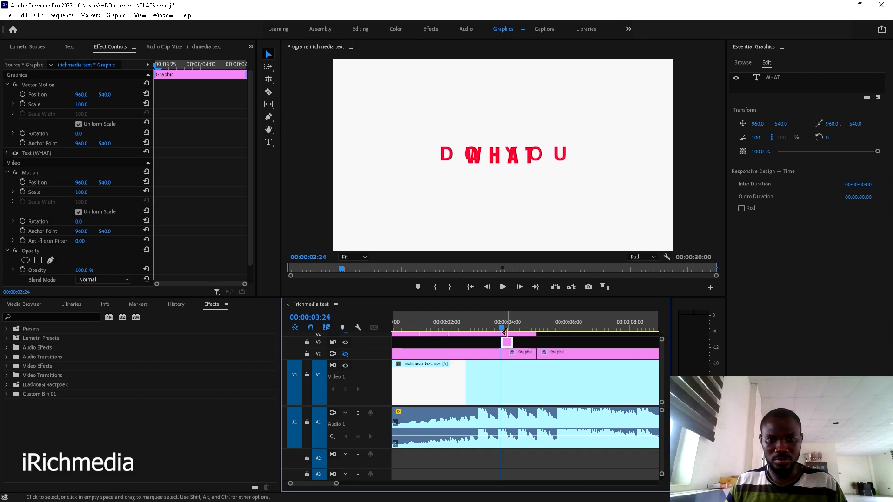
- Replace the duplicate's WHAT text with 'DO YOU' and re-centre it at 670.2, 585.7
double_click(503, 160)
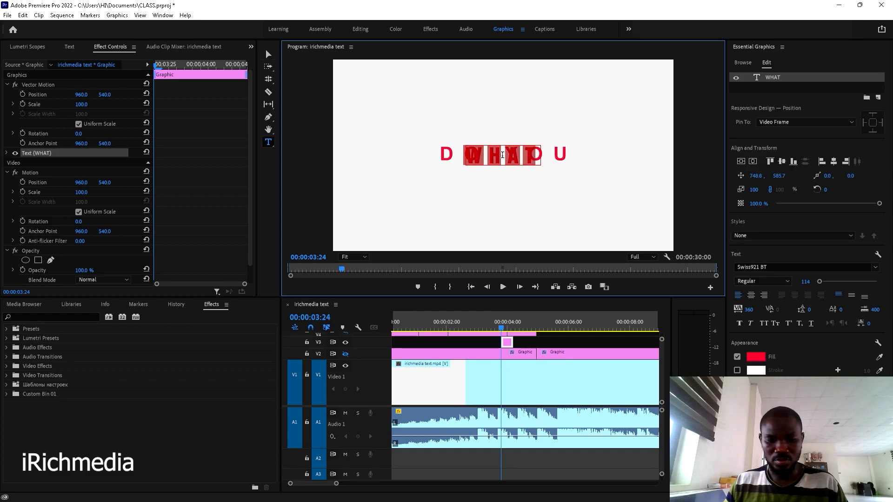
type("DO ")
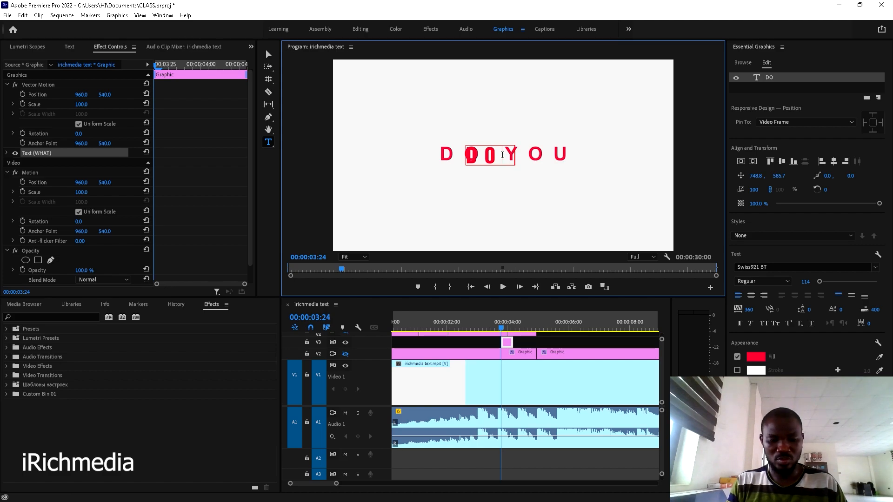
type("YOU")
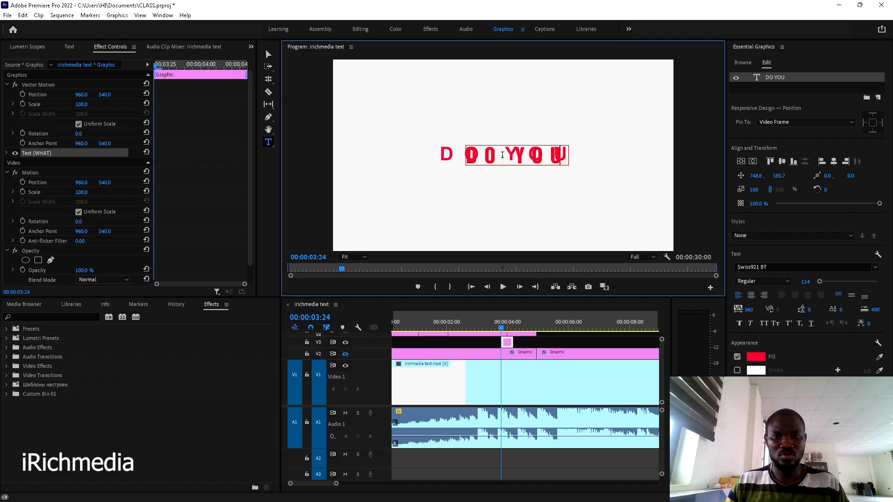
left_click(834, 162)
left_click(781, 163)
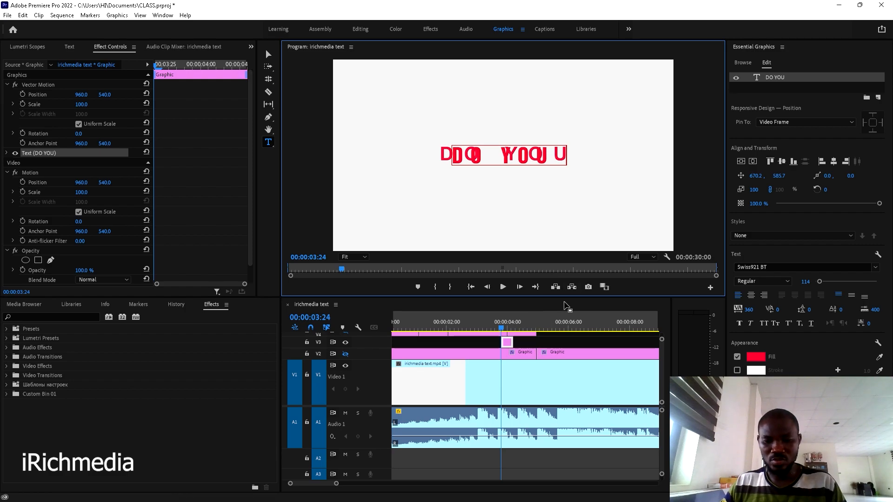
- Extend the DO YOU clip's end to the last frame before WANT appears, around 04:06
left_click(534, 346)
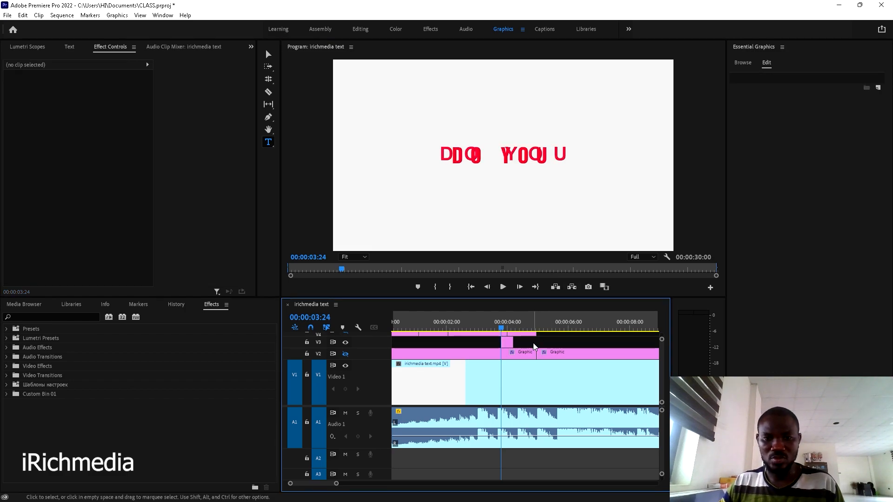
key("space")
key("space")
left_click(509, 325)
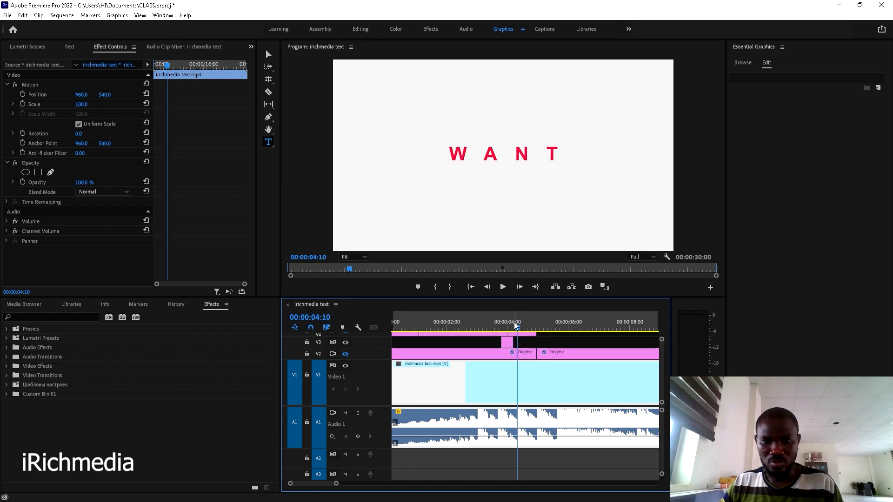
left_click(515, 326)
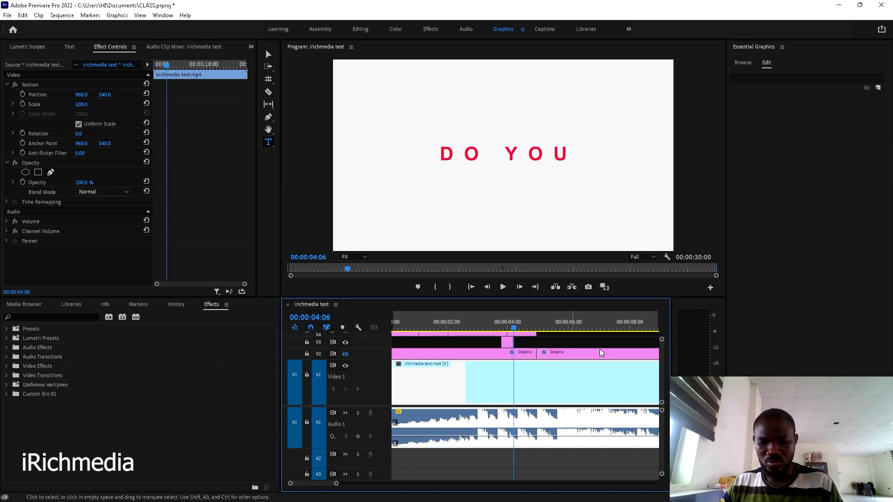
key("Right")
key("Right")
key("Right")
key("Right")
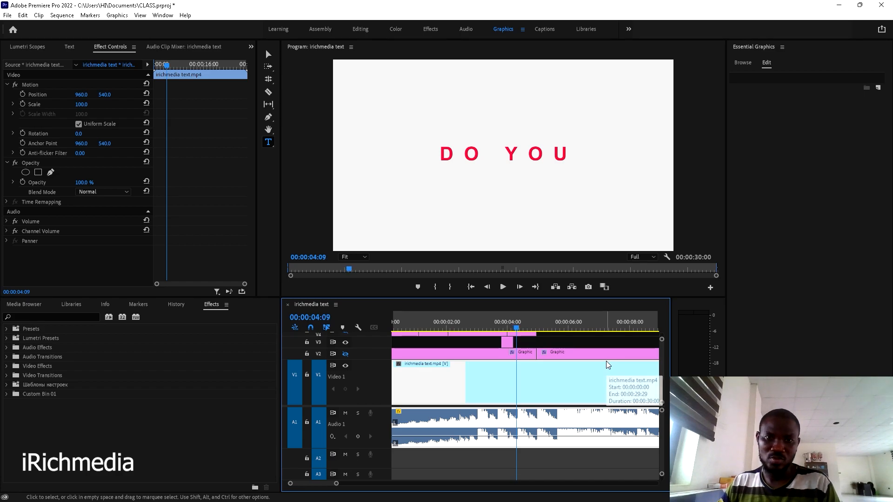
key("Left")
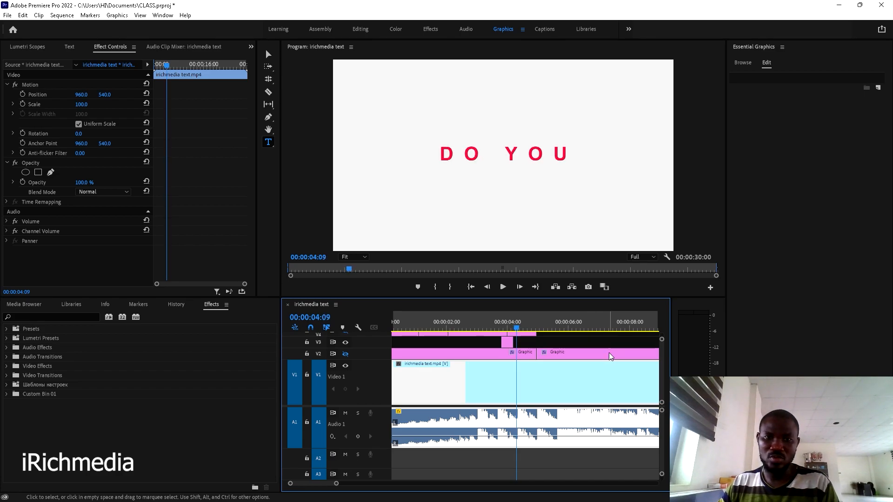
key("Right")
key("Left")
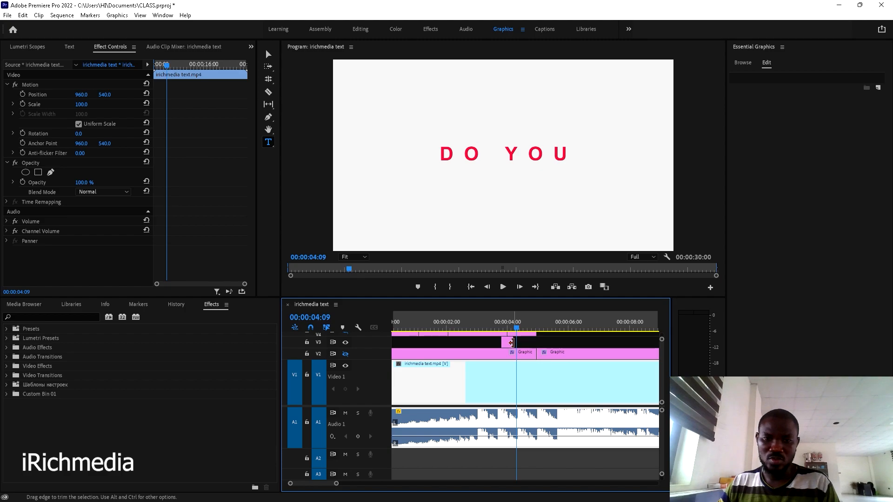
left_click_drag(512, 342, 515, 342)
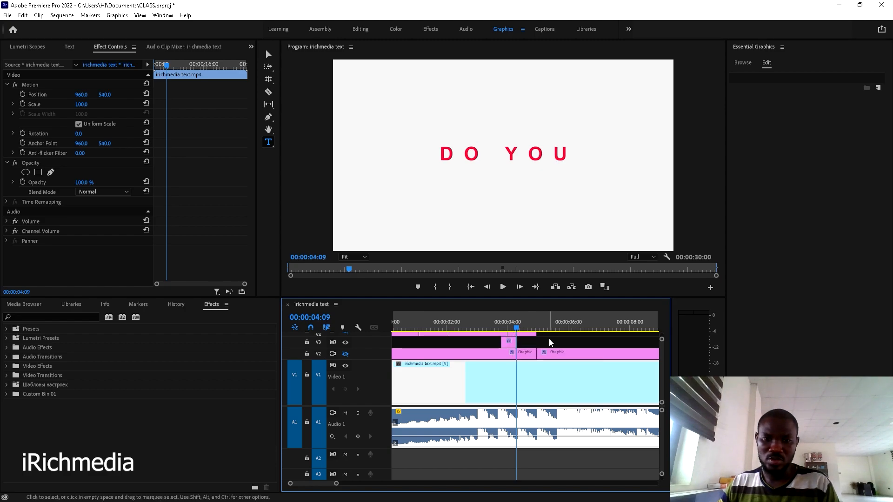
- Alt-drag a copy of the DO YOU clip to start at 00:00:04:10
key("Right")
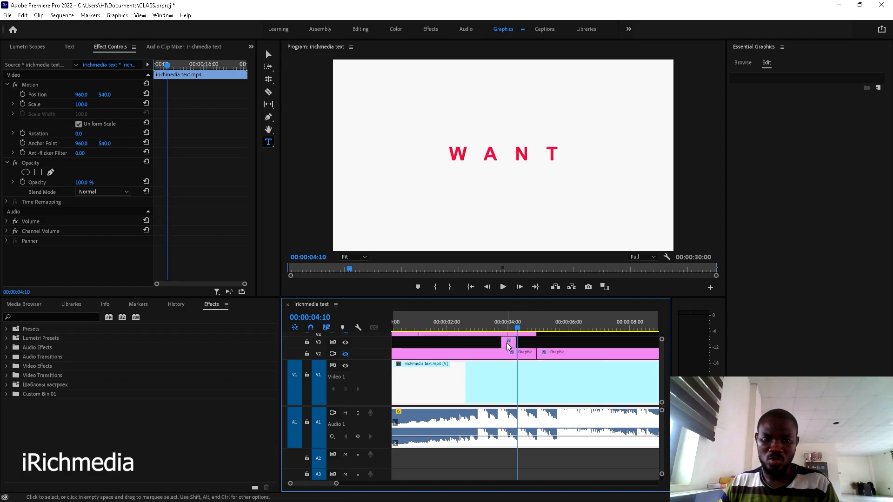
scroll(508, 344, "up", 4)
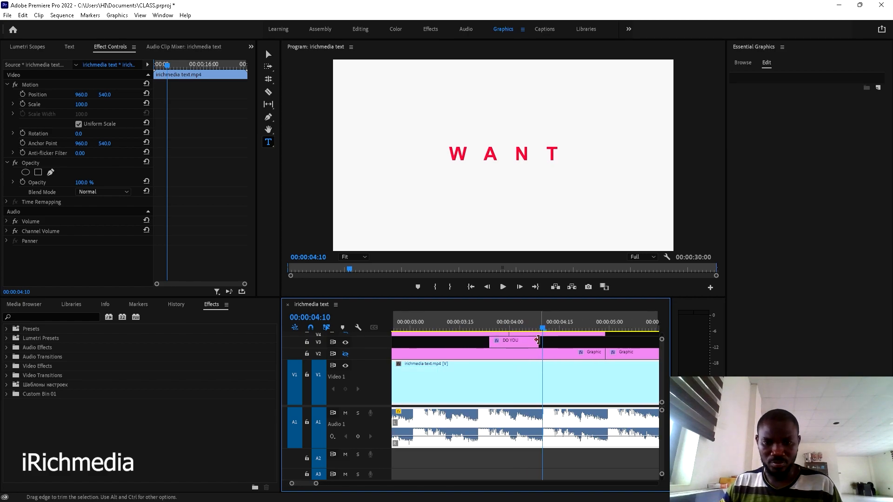
left_click_drag(534, 341, 561, 343)
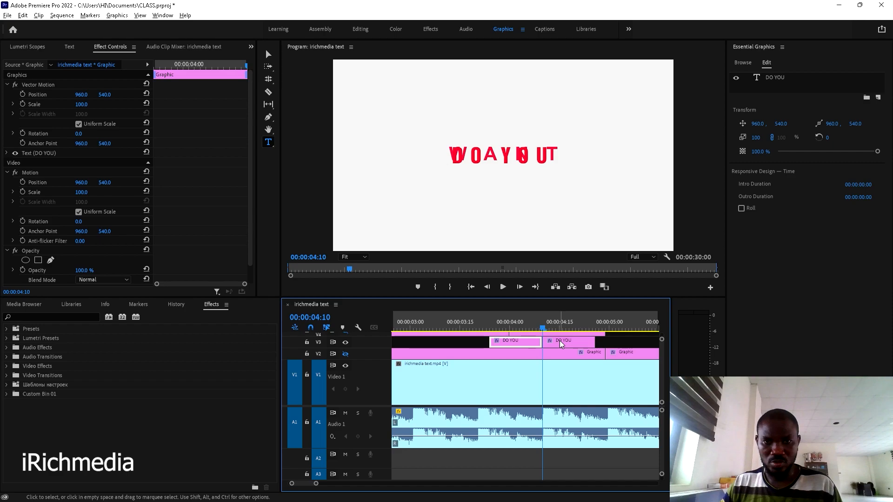
- Retype the copied title as 'WANT' and centre it horizontally
left_click(560, 344)
left_click(560, 322)
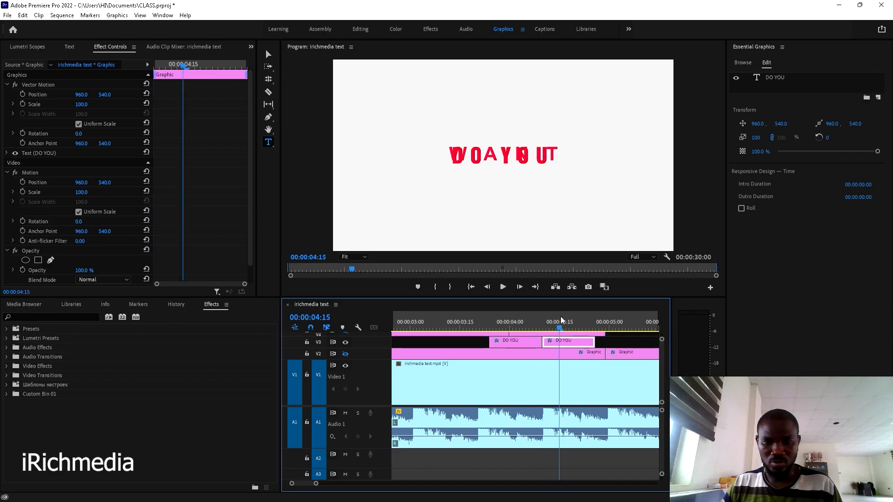
left_click(503, 154)
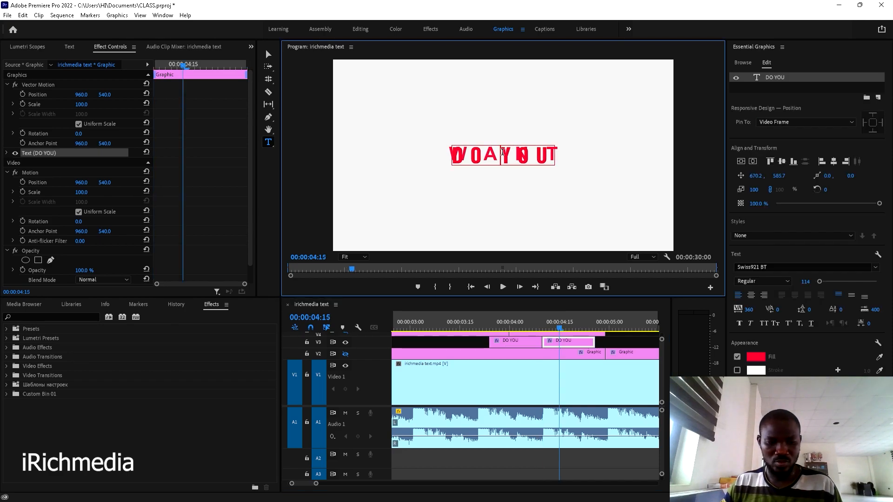
key("ctrl+a")
type("WANT")
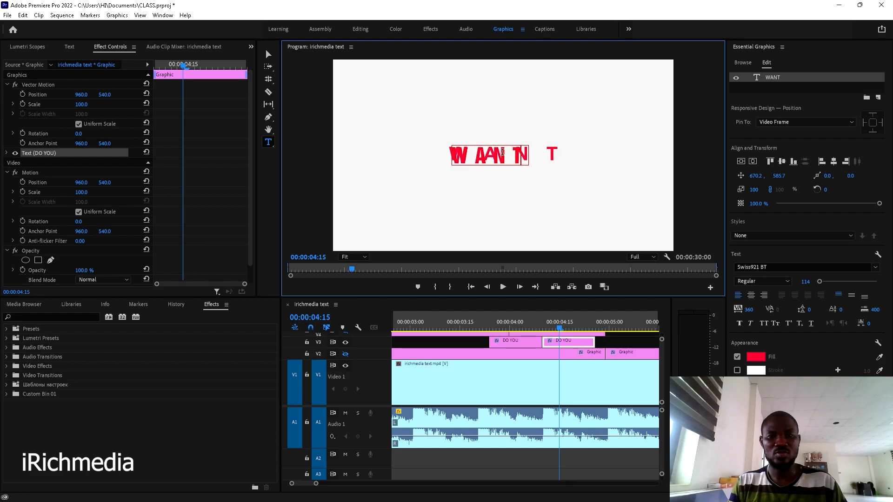
left_click(752, 163)
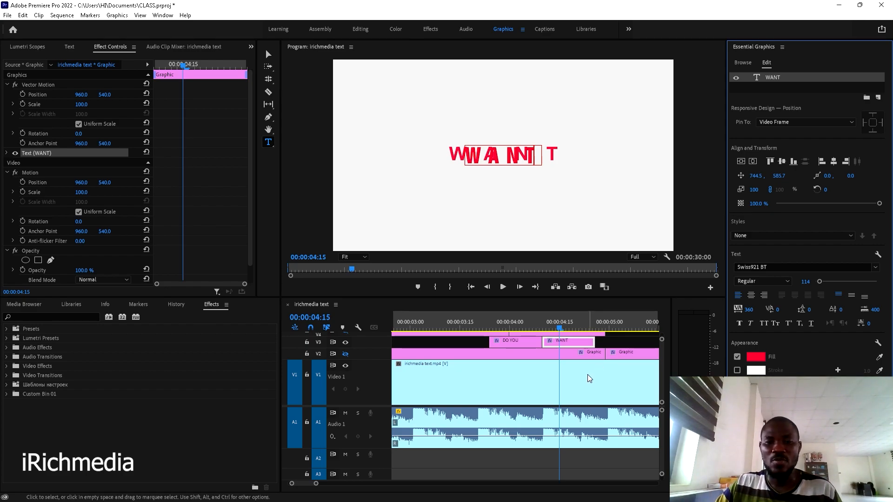
- Lengthen the WANT clip by three frames to end around 00:00:05:00, then review playback
left_click(619, 344)
key("space")
key("space")
key("space")
key("space")
left_click(603, 326)
left_click_drag(595, 341, 603, 341)
left_click(598, 356)
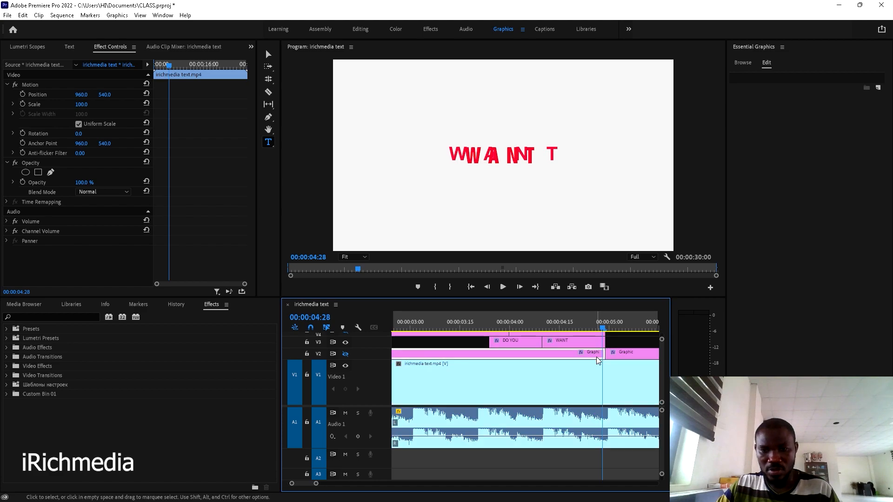
left_click(598, 342)
left_click(596, 356)
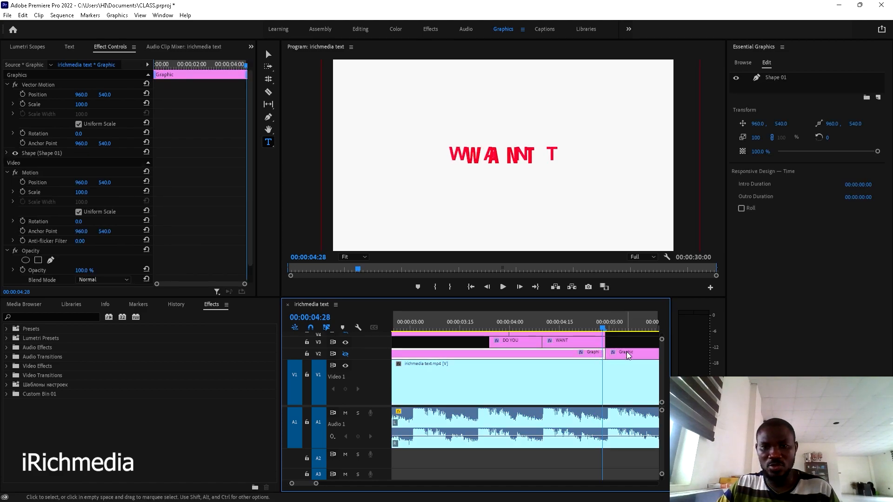
key("space")
left_click(625, 374)
- Alt-drag a copy of the WANT clip onto V3 starting at about 00:00:05:00
left_click(609, 326)
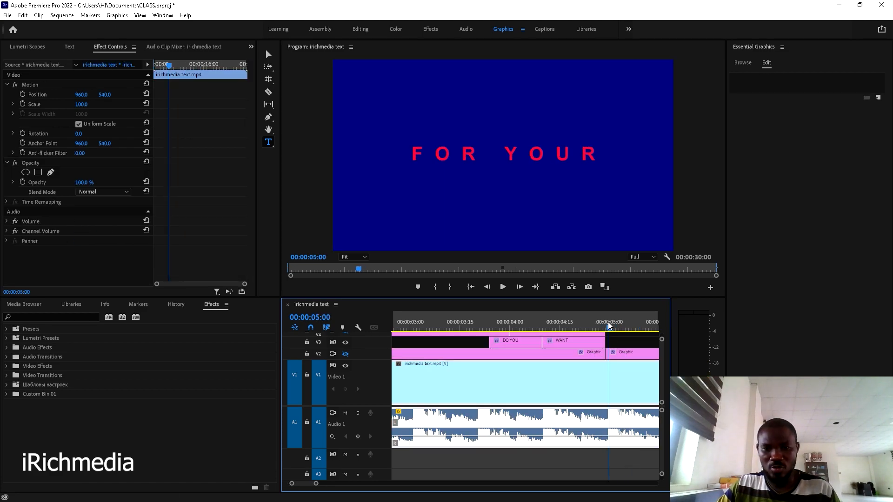
scroll(581, 333, "down", 2)
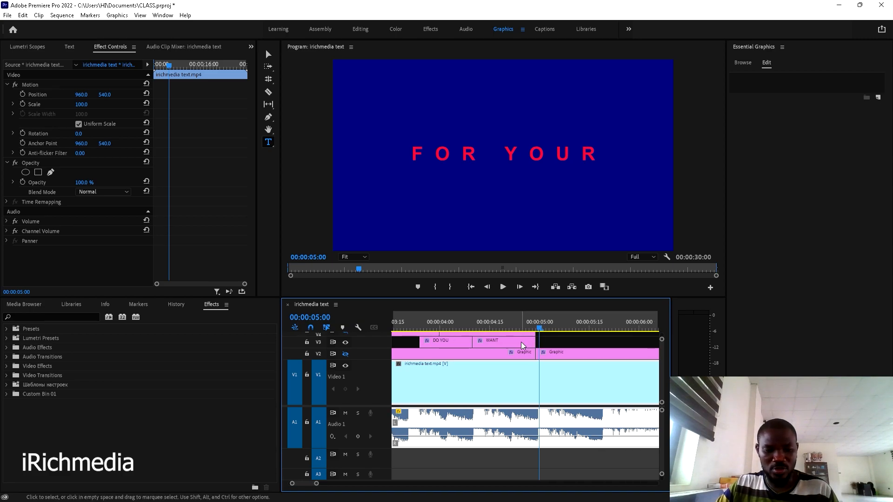
left_click(510, 327)
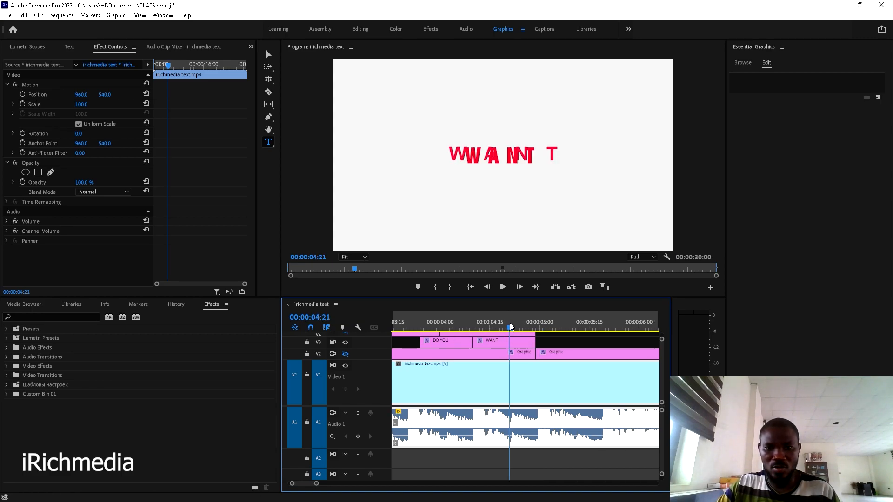
left_click(537, 320)
left_click_drag(495, 344, 558, 345)
left_click(549, 327)
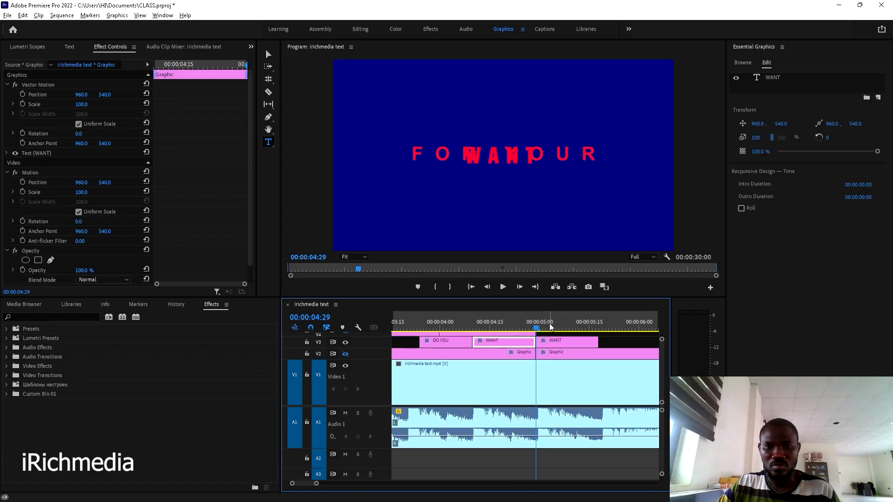
left_click(558, 343)
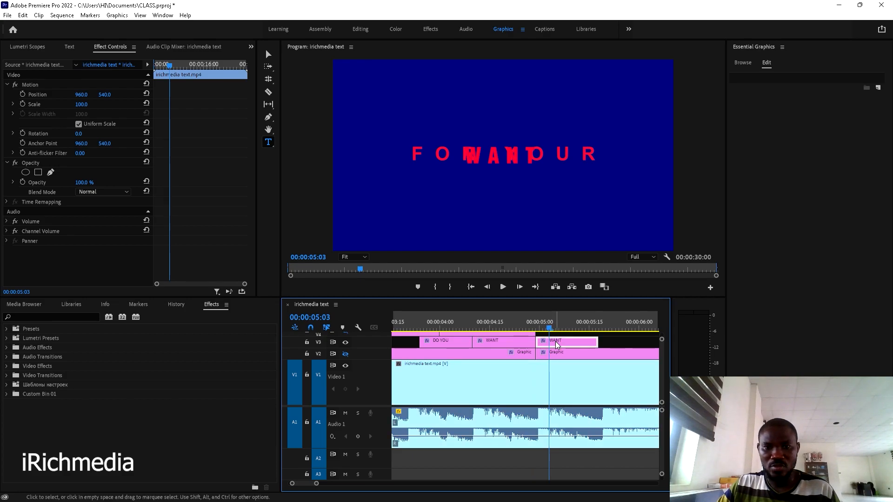
- Retype the copy as 'FOR YOUR', centre it horizontally at 572.5, and preview it
left_click(500, 150)
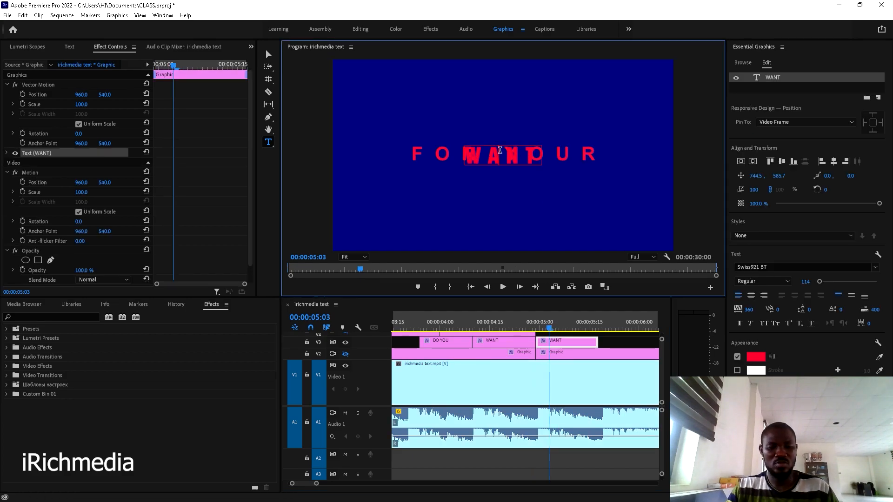
double_click(500, 151)
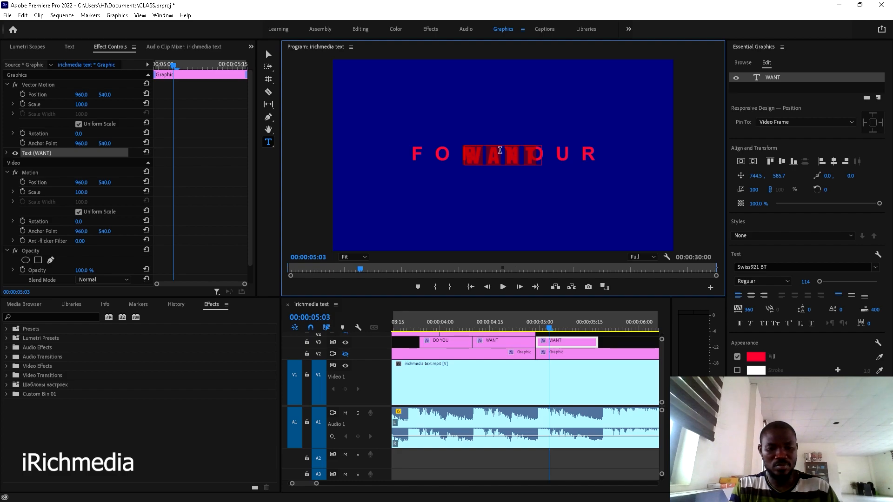
type("FOR Y")
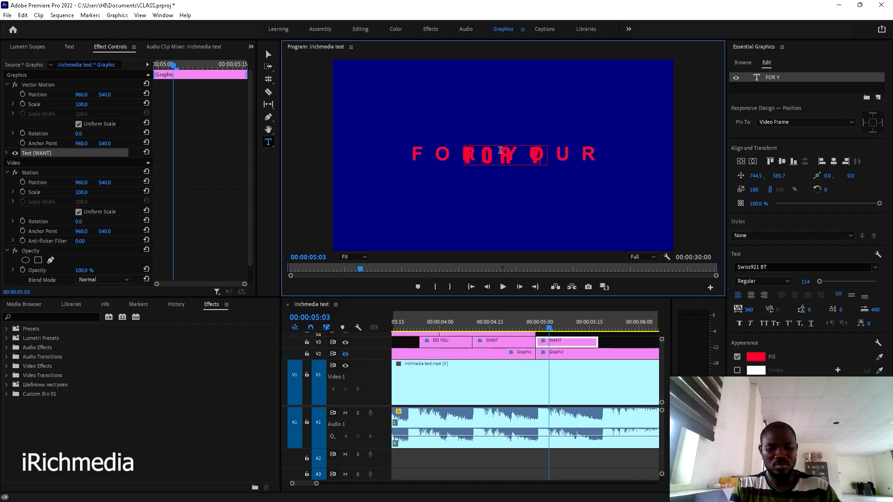
type("OUR")
left_click(268, 54)
left_click(834, 162)
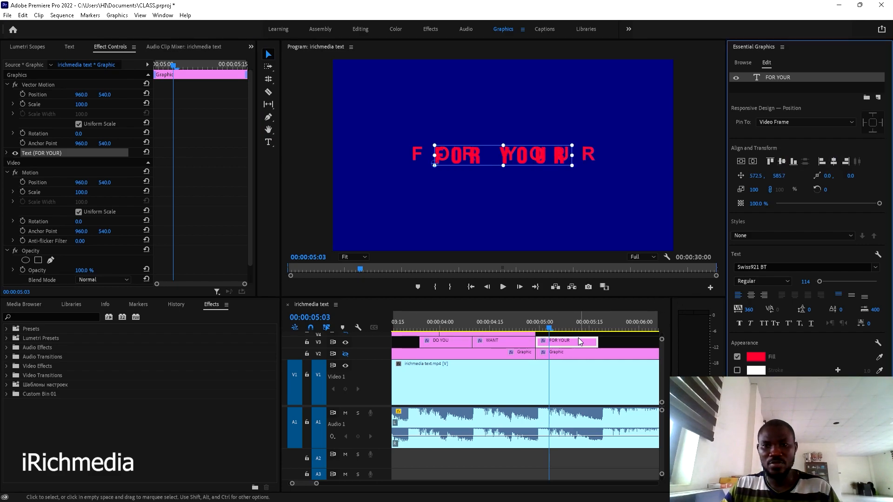
key("space")
key("space")
left_click_drag(560, 322, 554, 324)
key("space")
key("space")
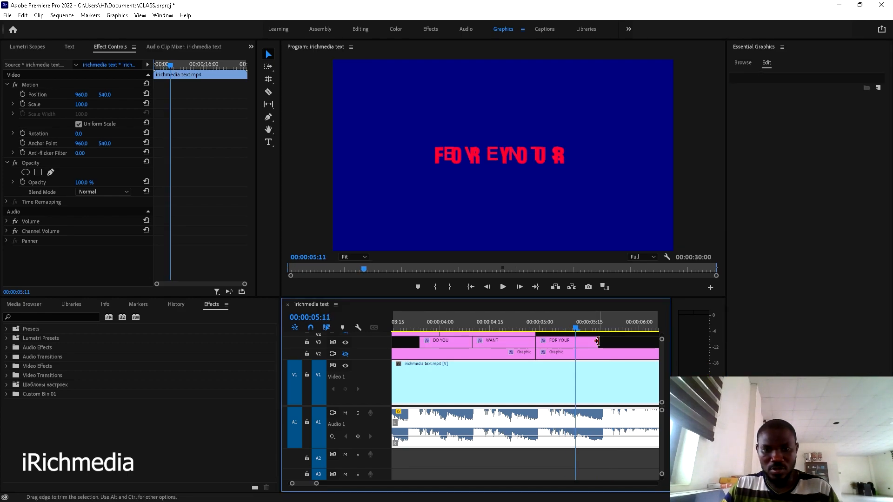
- Split the FOR YOUR clip with the Razor, shorten the first piece and slide the second against it
key("c")
left_click(578, 342)
key("v")
key("=")
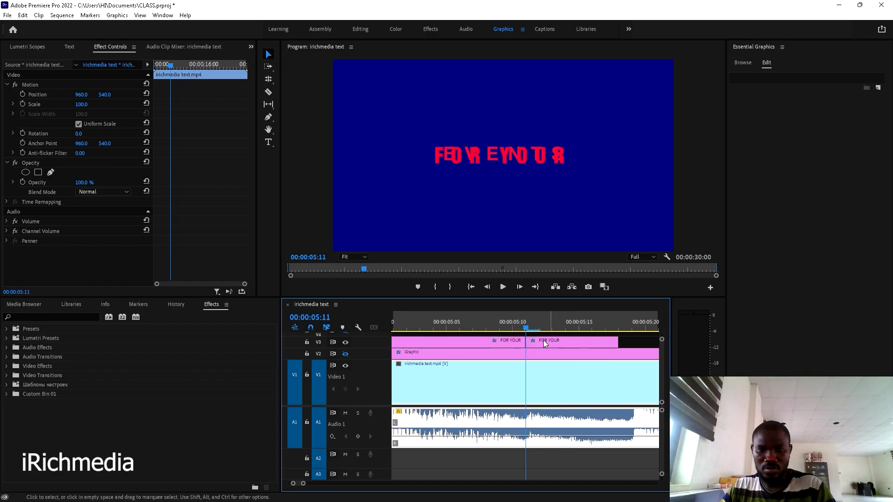
key("Left")
key("Left")
key("Left")
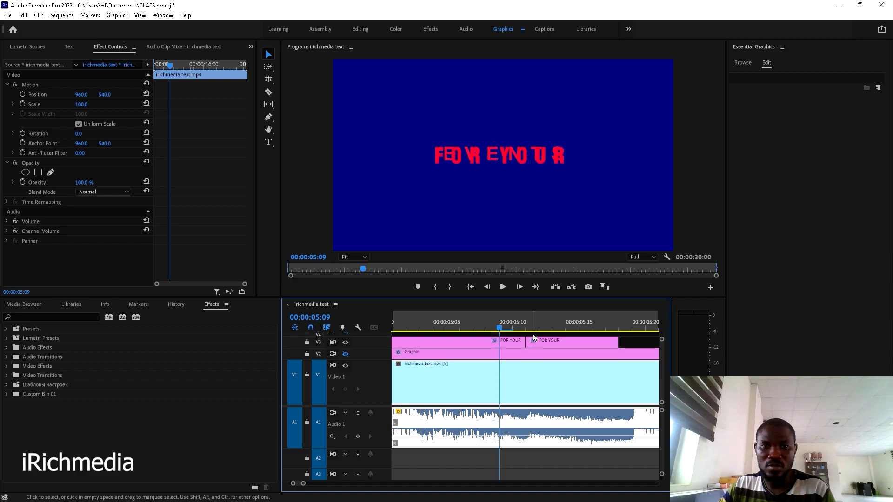
left_click_drag(525, 341, 486, 340)
left_click_drag(556, 342, 519, 340)
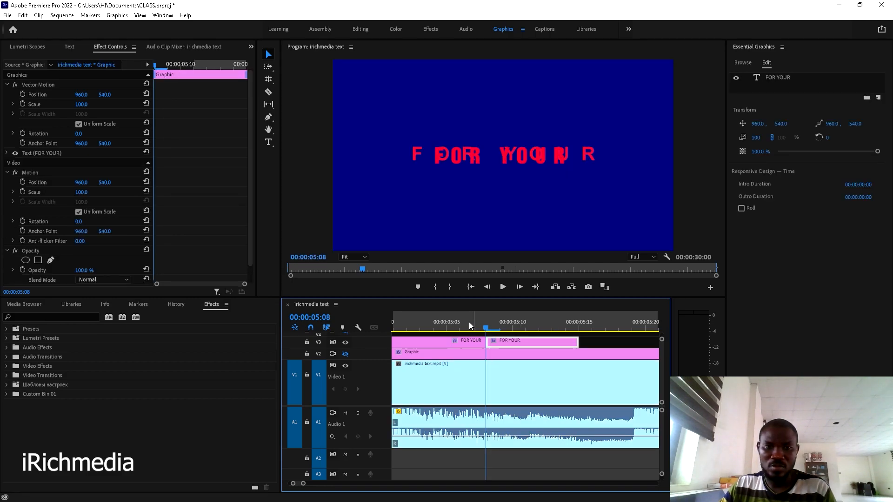
- Retype the second piece, starting around 05:08, as 'EVENTS' and centre it at 667.0
left_click(469, 322)
left_click(513, 322)
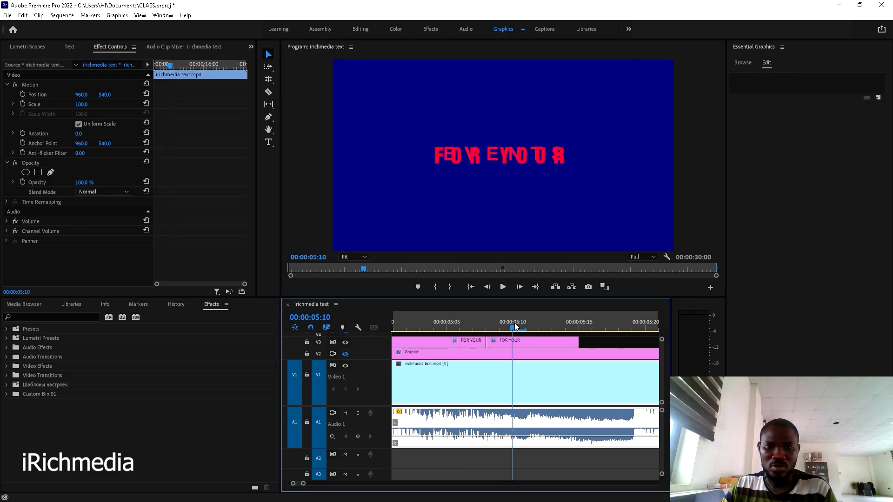
left_click(519, 343)
left_click(498, 155)
double_click(497, 154)
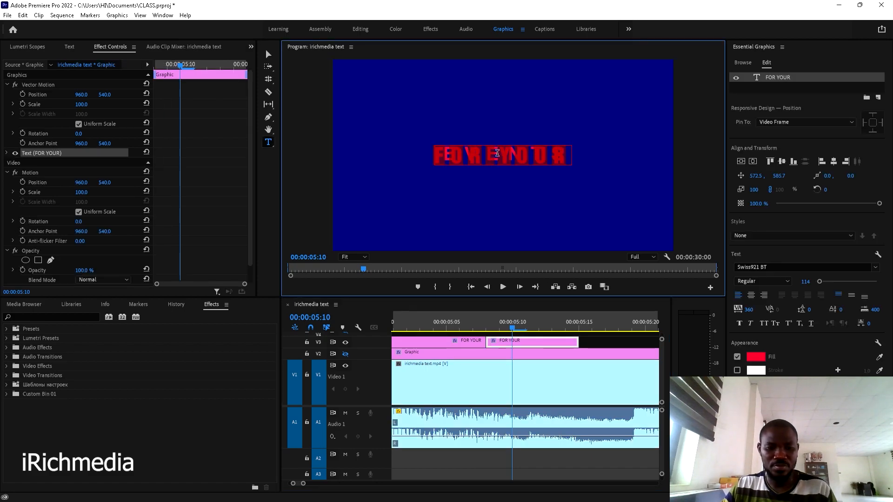
type("EVEN")
type("TS")
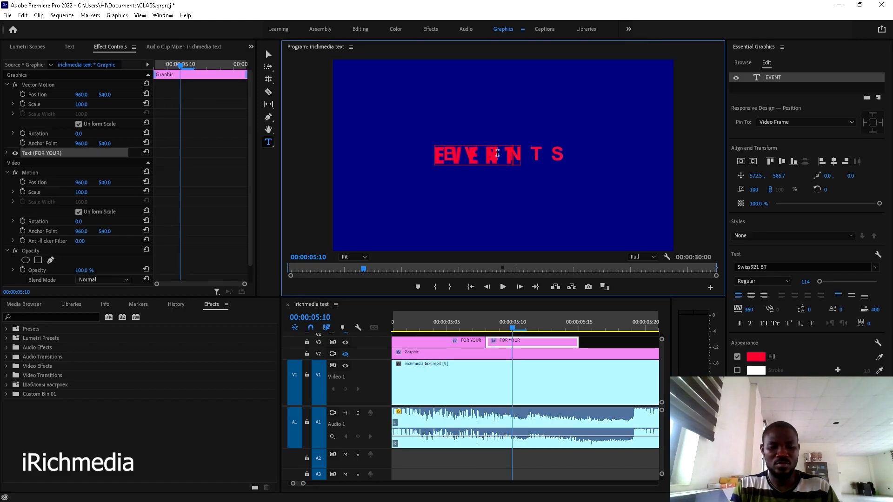
left_click(833, 163)
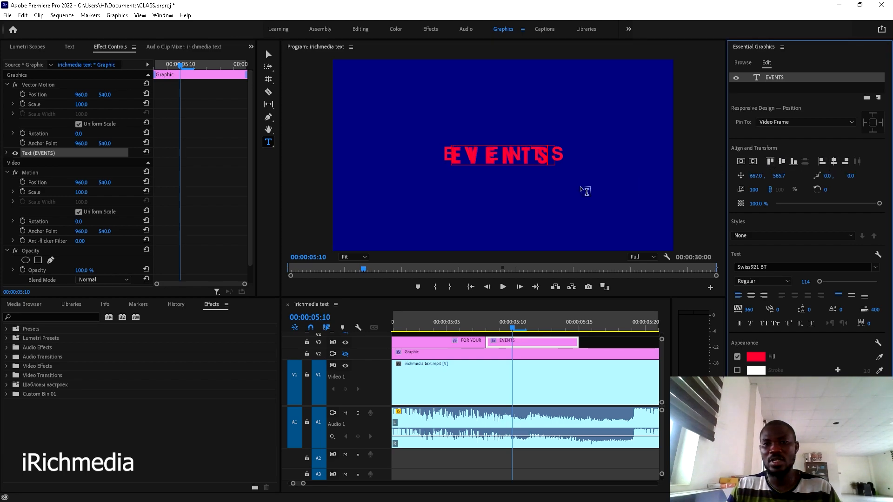
- Replay the FOR YOUR and EVENTS titles repeatedly from around 05:08–05:12
left_click(598, 342)
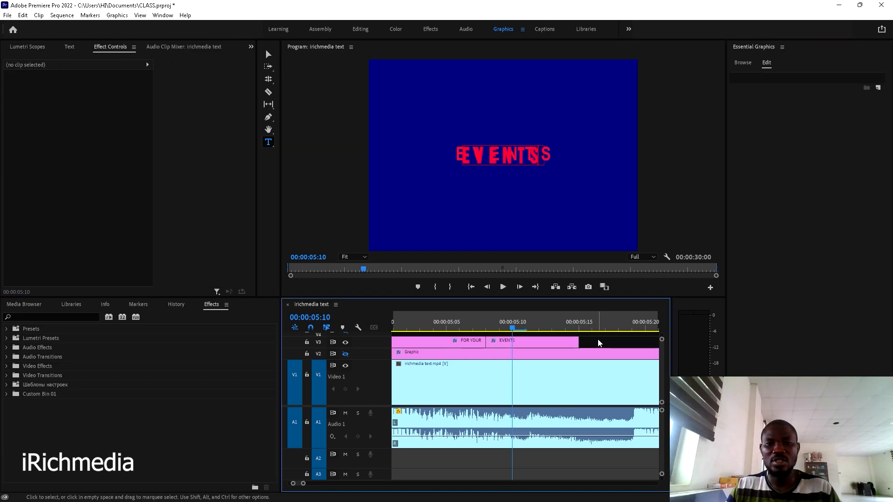
key("space")
key("space")
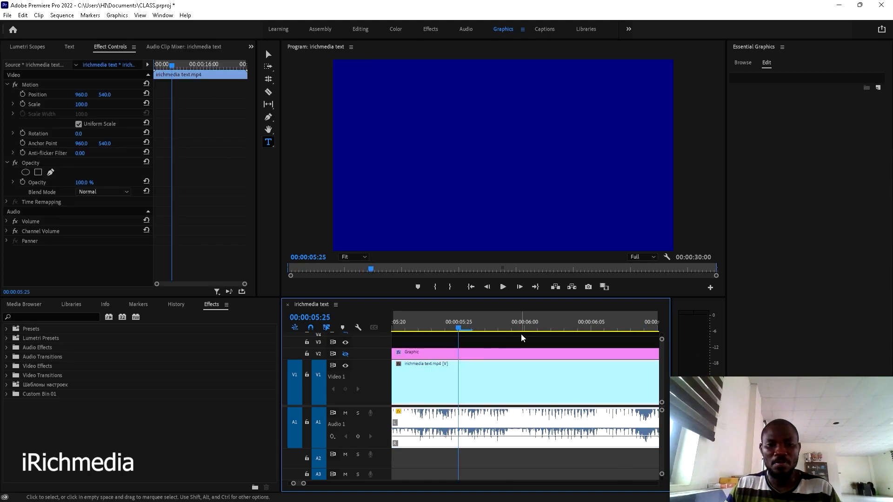
scroll(521, 336, "up", 5)
scroll(429, 326, "down", 2)
left_click(428, 321)
key("space")
key("space")
left_click_drag(435, 320, 415, 323)
key("space")
key("space")
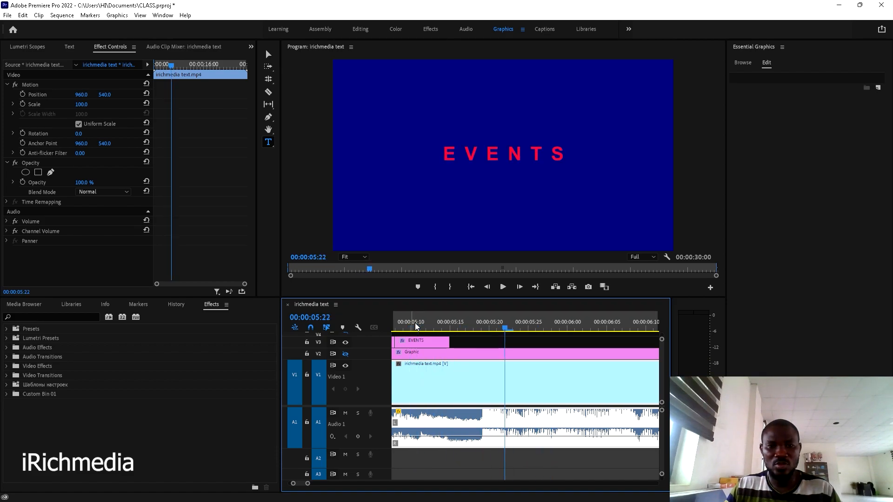
left_click(415, 322)
key("space")
key("space")
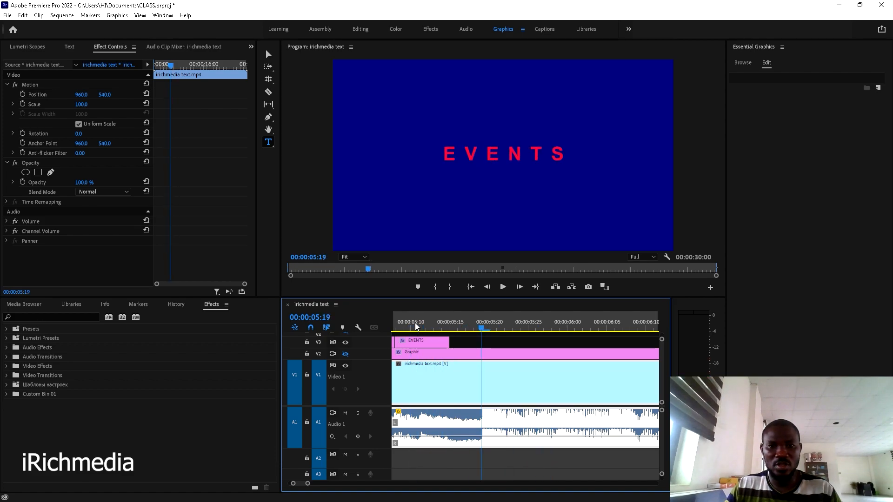
scroll(456, 320, "up", 2)
left_click(460, 319)
key("space")
key("space")
left_click(452, 320)
key("space")
key("space")
left_click(452, 320)
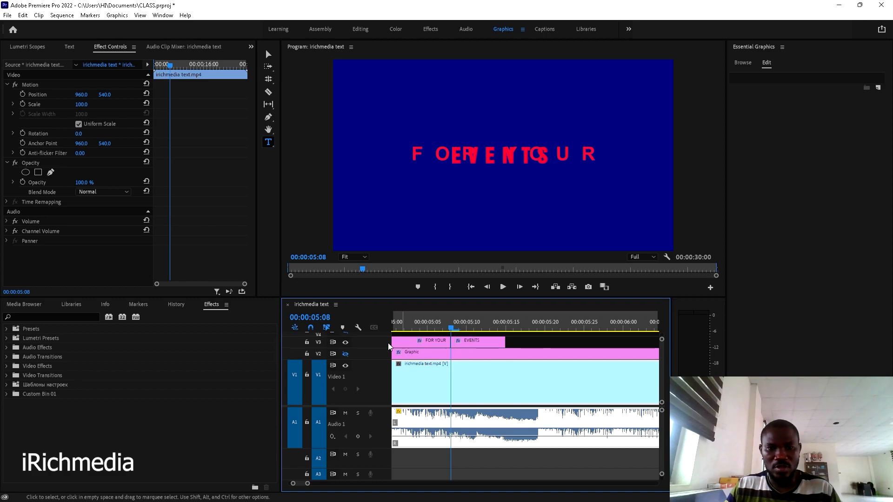
- Hide the top title track and preview the original words from about 05:06
left_click(346, 343)
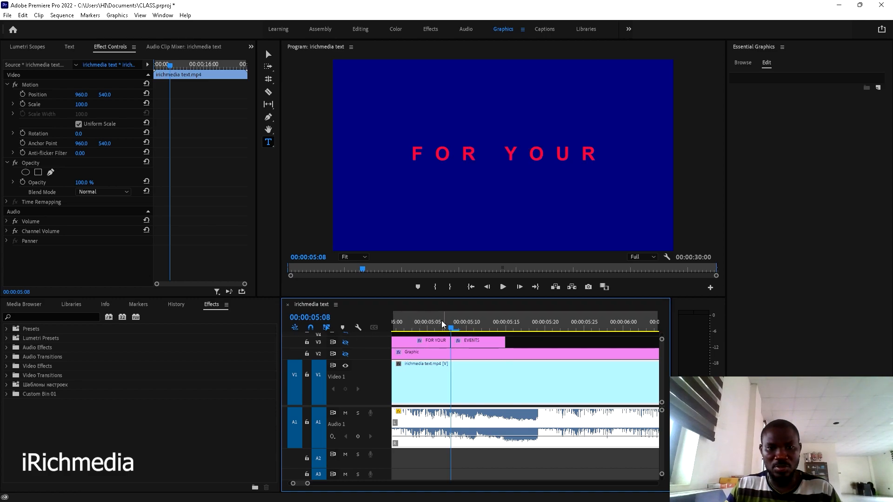
key("space")
left_click(440, 321)
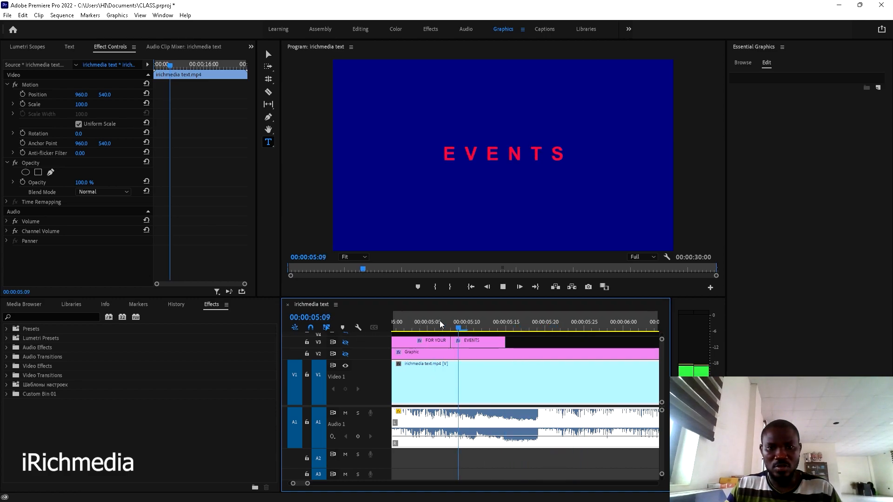
key("space")
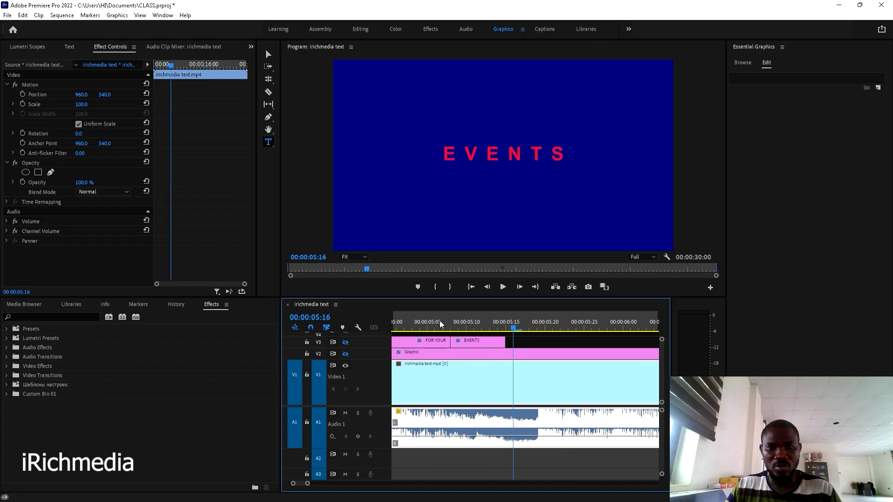
left_click(453, 319)
key("space")
key("space")
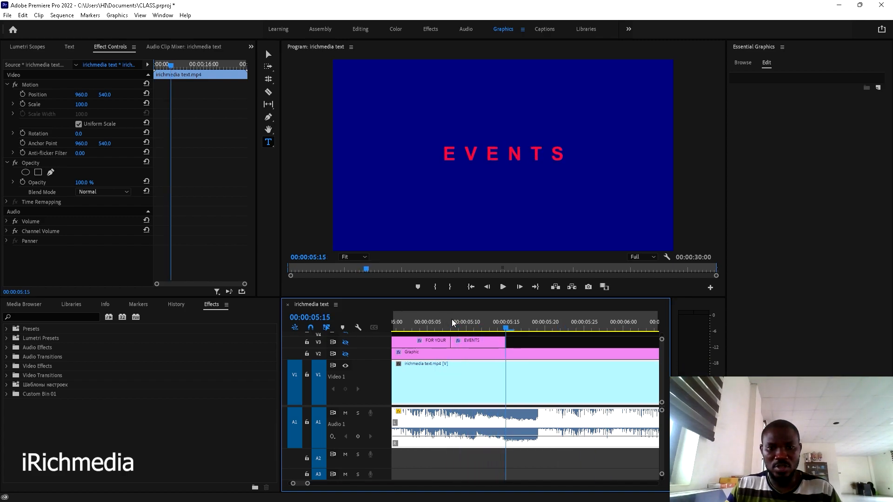
key("space")
key("space")
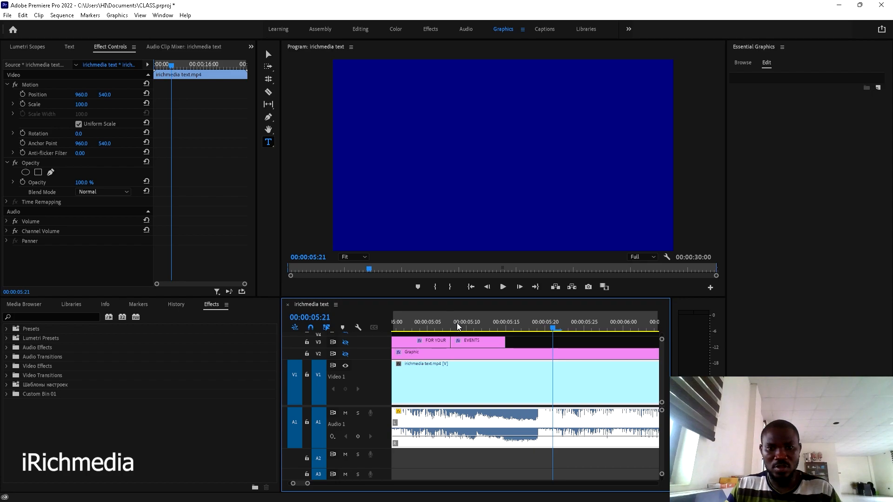
- Extend the EVENTS clip's end to 00:00:05:20, check frames 05:19–05:20, and restore the top title track
left_click_drag(505, 343, 543, 343)
left_click(540, 318)
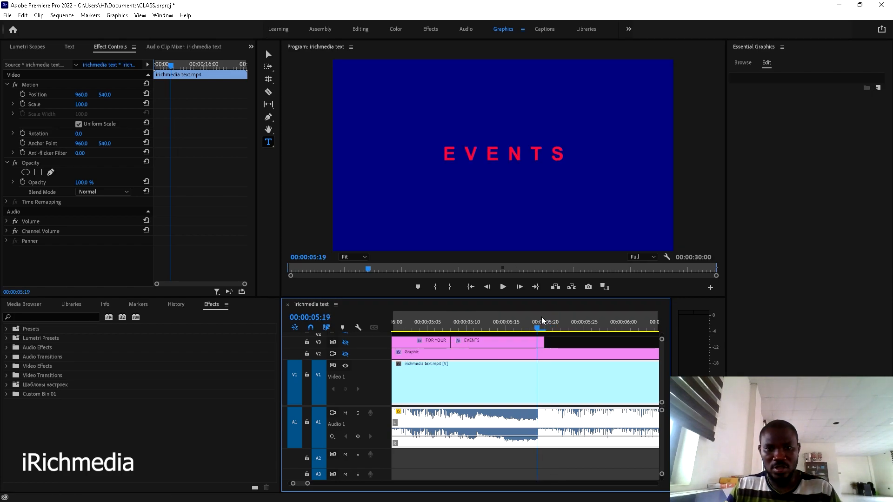
left_click(546, 317)
left_click(537, 317)
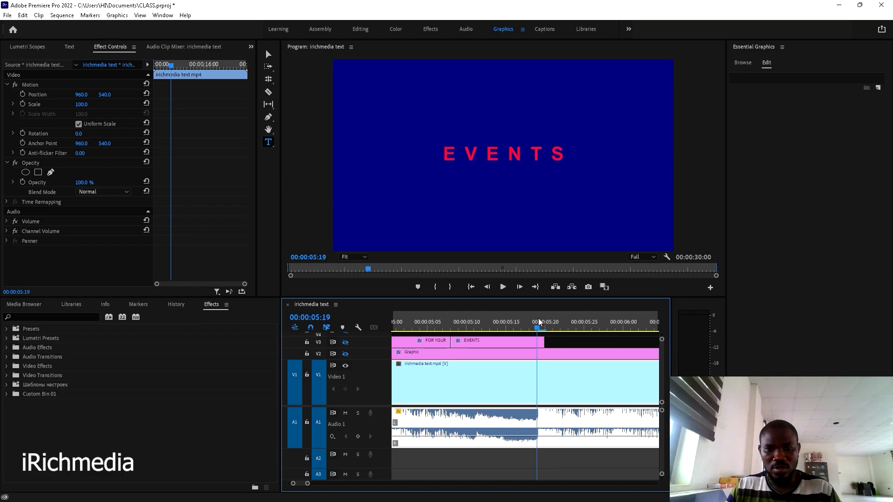
left_click(345, 354)
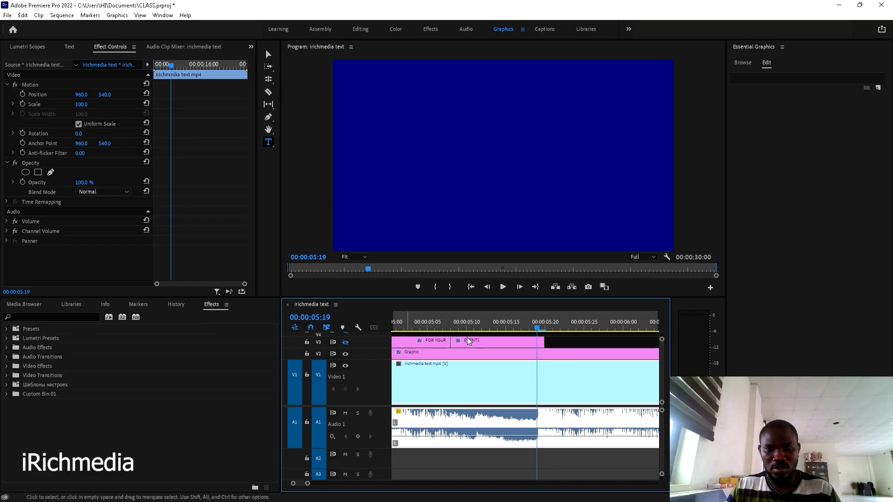
left_click(346, 354)
left_click(345, 343)
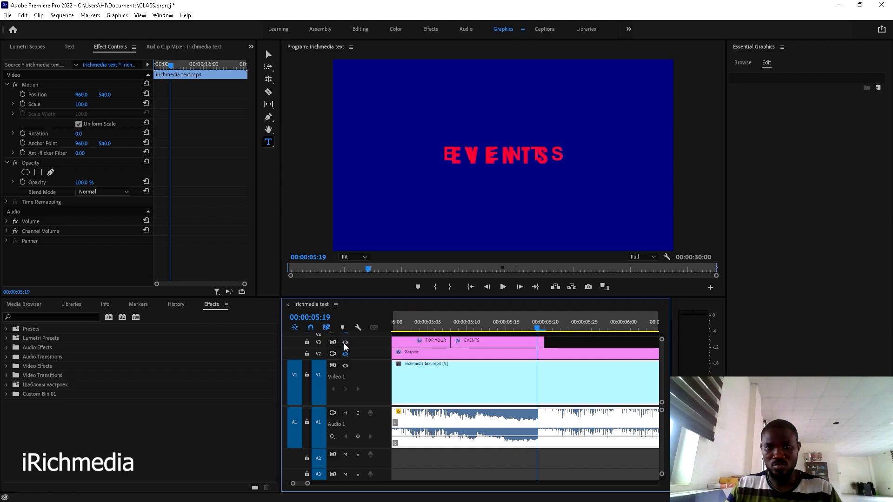
left_click(544, 317)
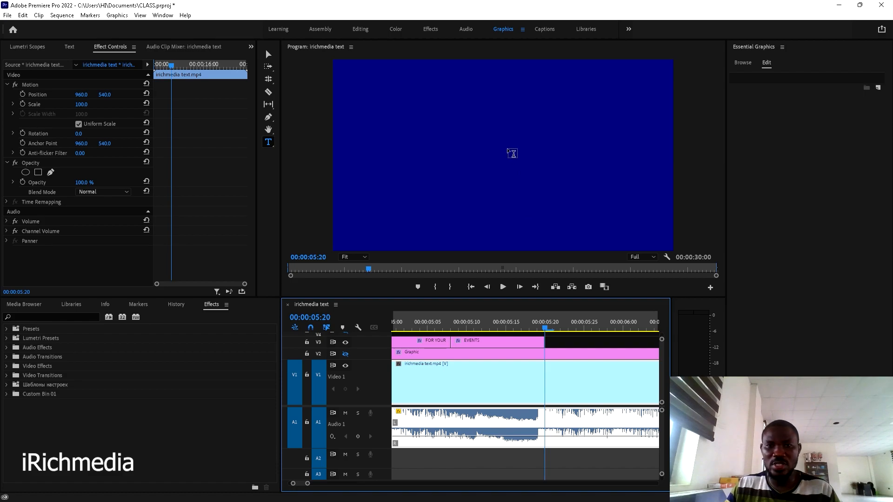
scroll(577, 356, "down", 2)
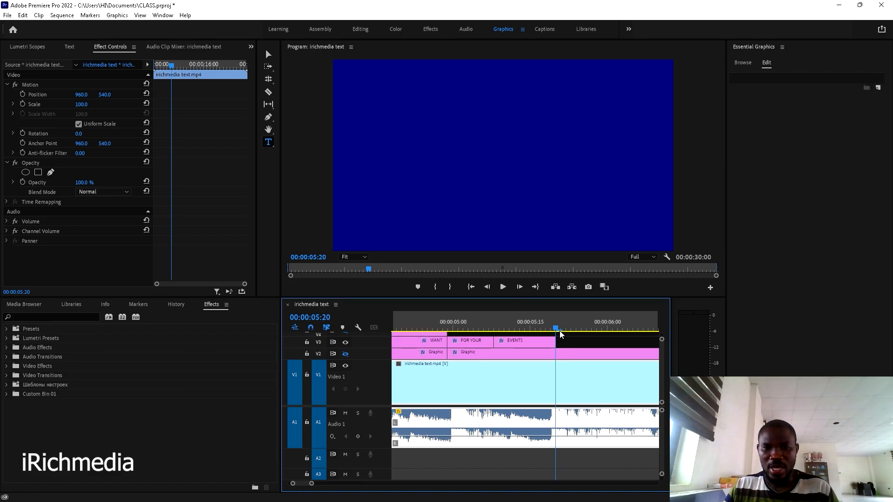
- Move to about 05:23, past the first EVENTS clip, and preview the new EVENTS copy
left_click_drag(561, 332, 584, 339)
scroll(584, 340, "down", 2)
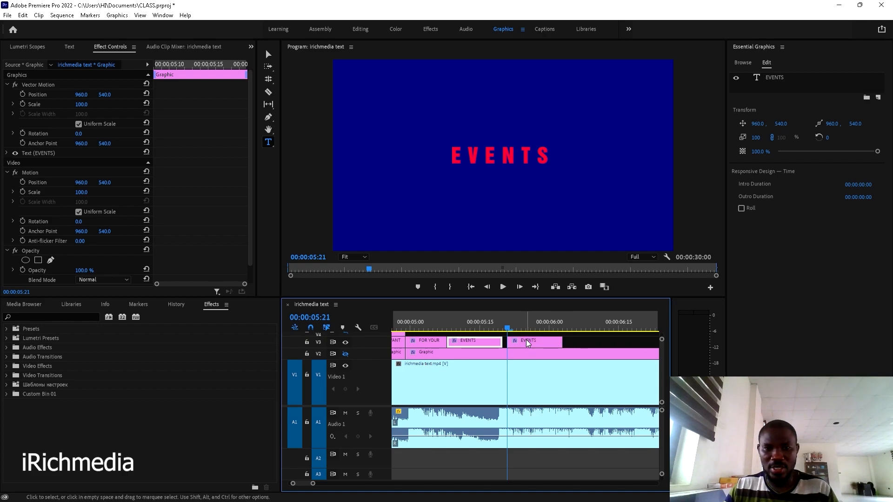
key("space")
key("space")
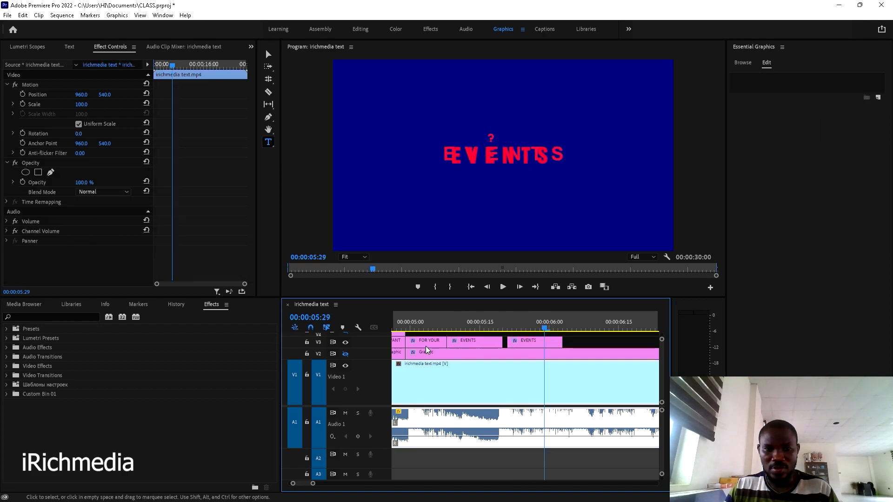
- Hide the top title track and replay the EVENTS copy repeatedly from 05:21
left_click(345, 342)
left_click(517, 325)
left_click_drag(517, 324, 509, 325)
key("space")
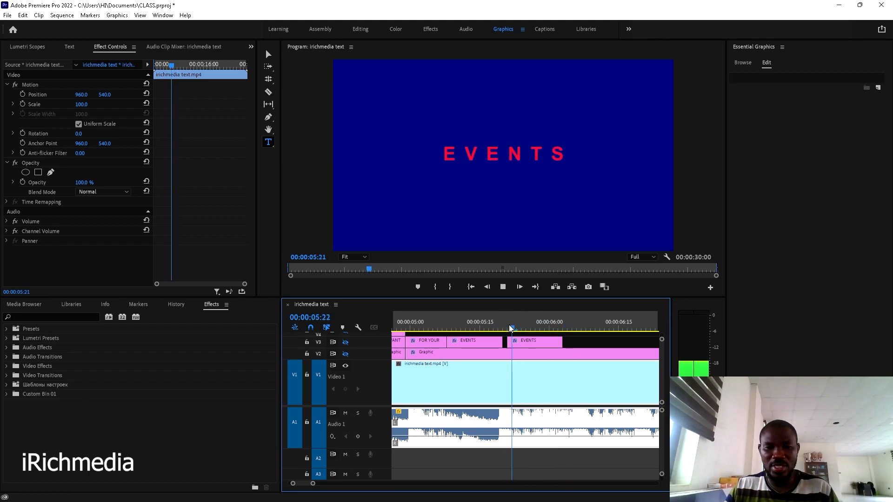
left_click(509, 324)
key("space")
left_click(509, 325)
key("space")
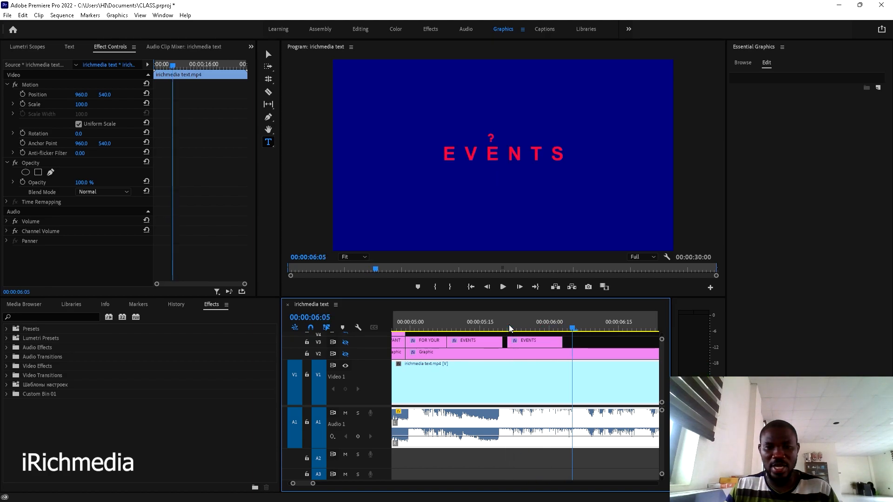
left_click(509, 324)
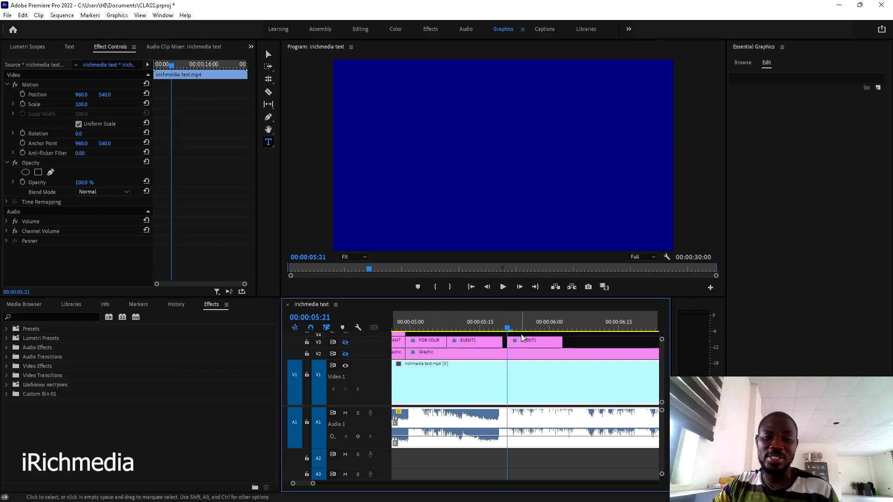
left_click(520, 342)
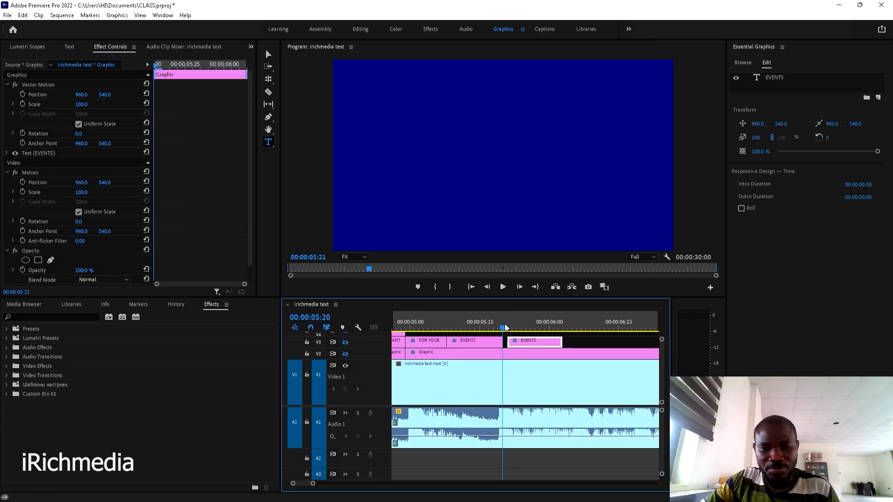
left_click(506, 324)
key("space")
key("space")
left_click(506, 327)
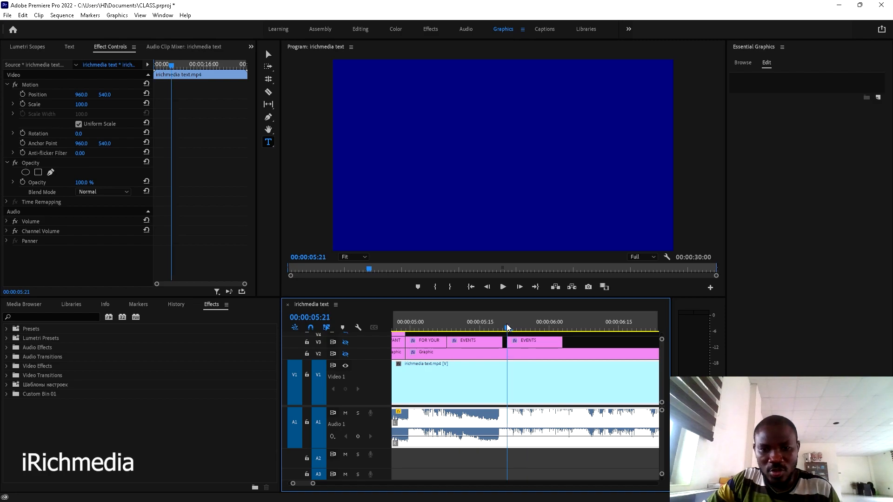
key("space")
key("space")
left_click(507, 326)
key("space")
key("space")
left_click(506, 324)
key("equal")
key("equal")
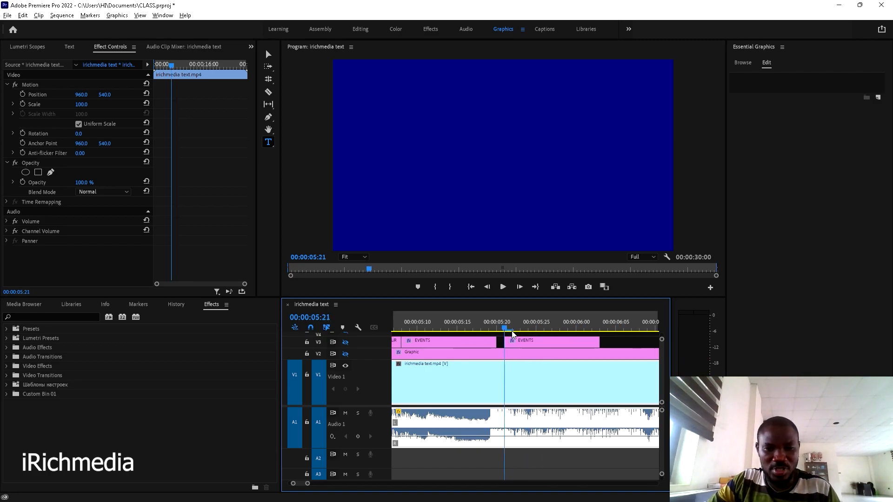
key("space")
key("space")
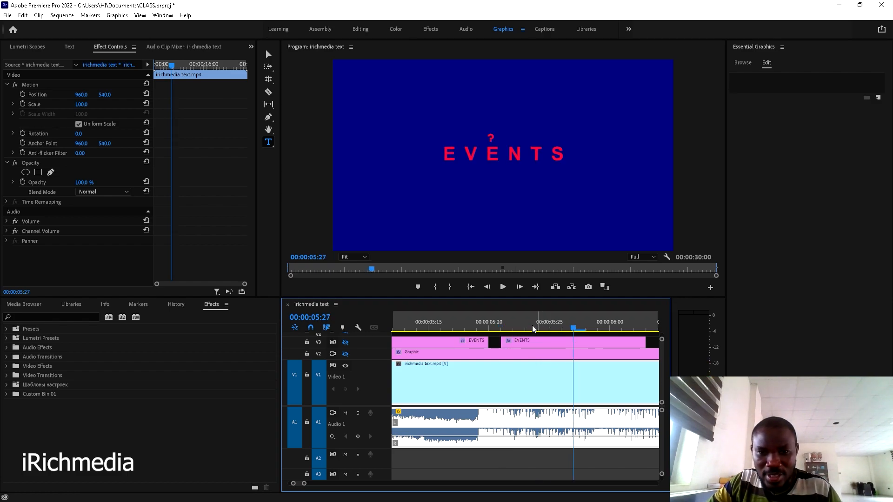
left_click_drag(565, 326, 500, 331)
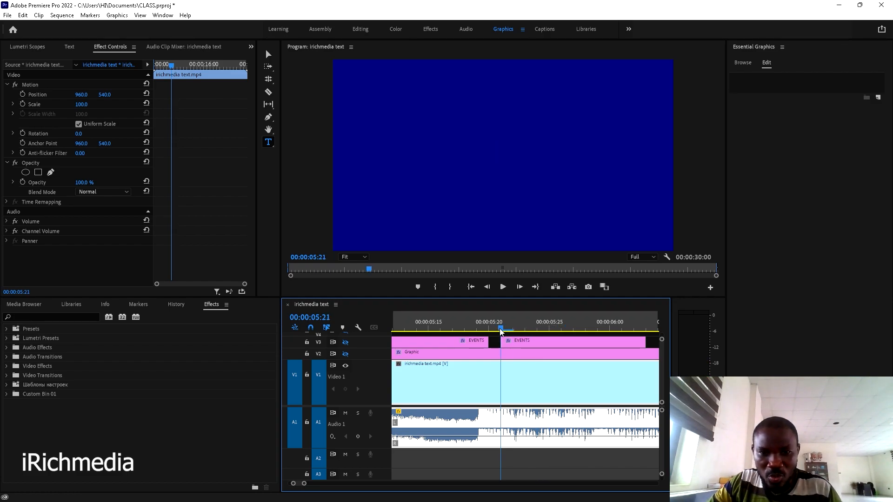
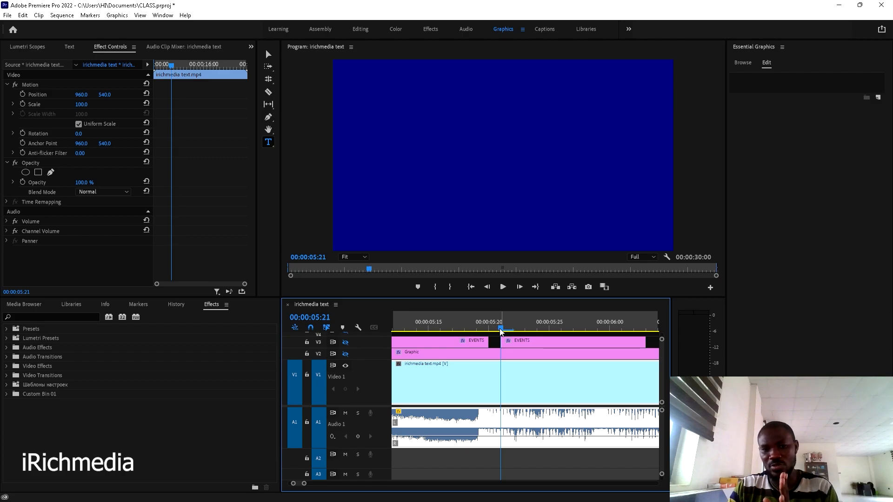
- Find the first frame where EVENTS appears, at 00:00:05:24
key("Right")
key("Right")
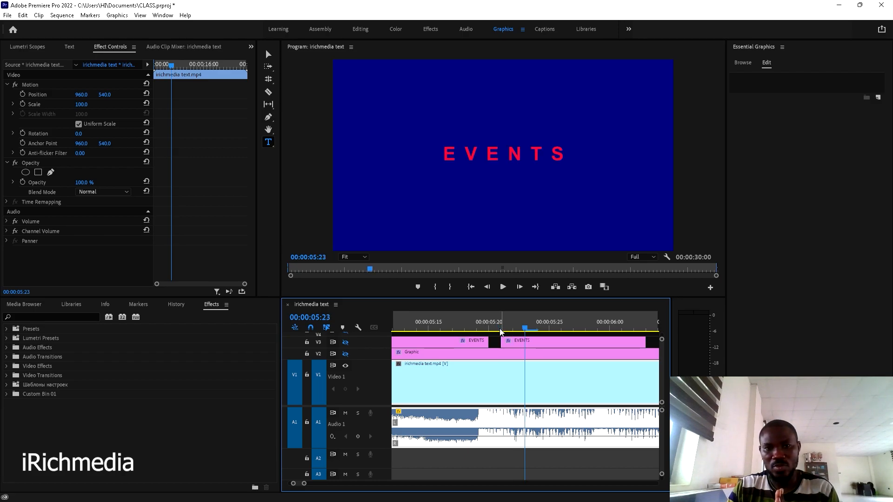
key("Left")
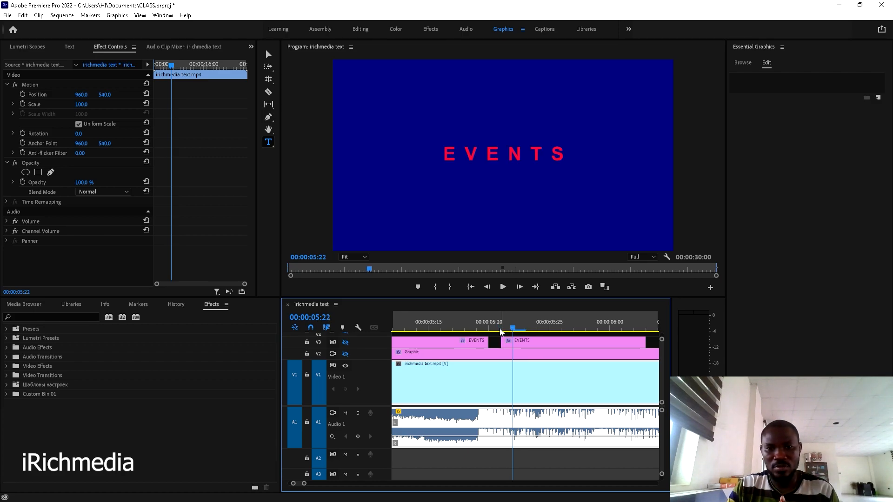
key("Left")
key("Right")
key("Right")
key("Right")
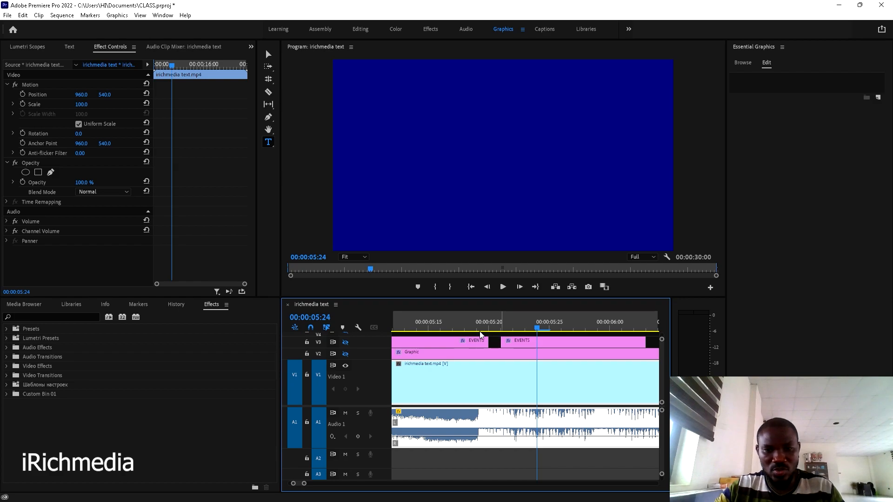
- Cut EVENTS at 05:24 and 05:26, delete the two-frame piece, and step through the gap
key("c")
left_click(539, 343)
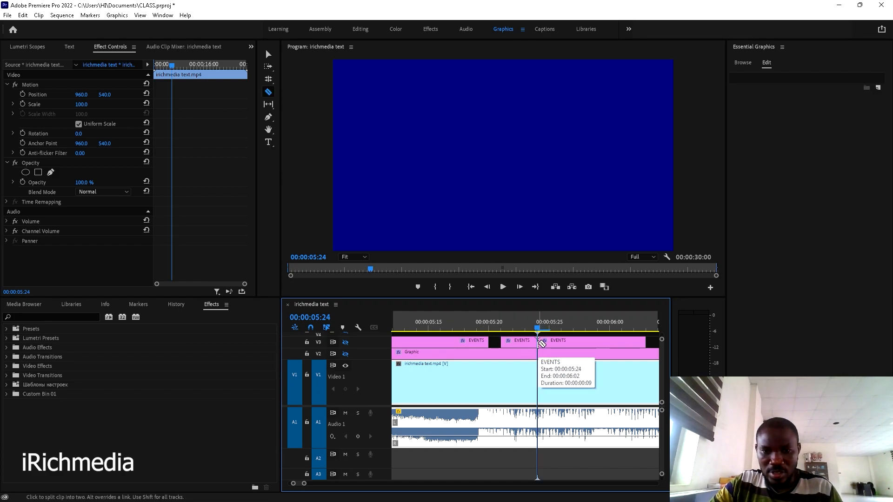
key("Right")
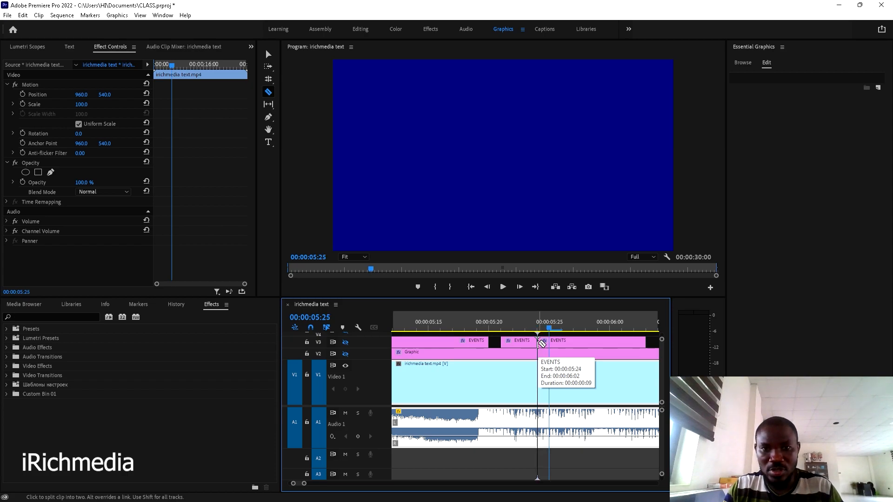
key("Right")
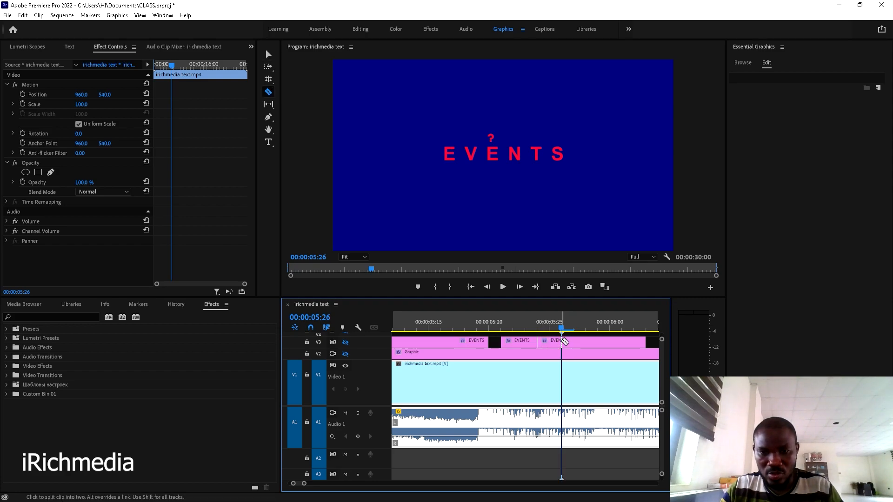
left_click(562, 342)
key("v")
left_click(554, 341)
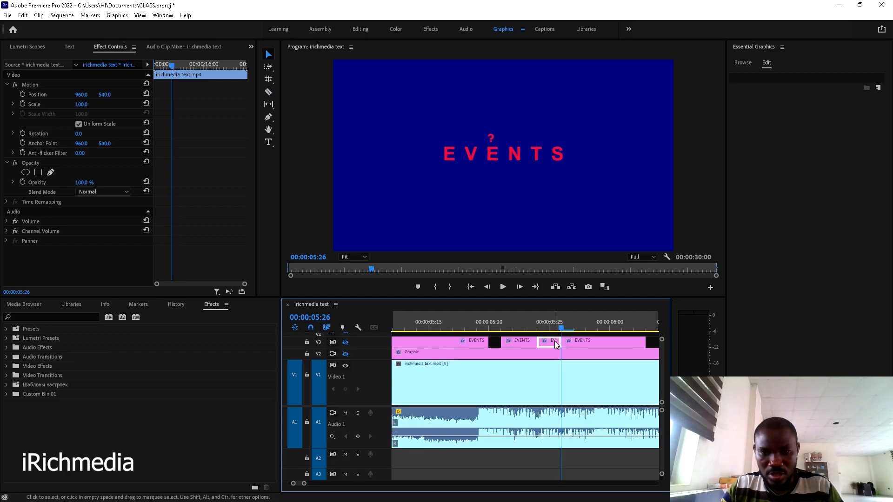
key("Delete")
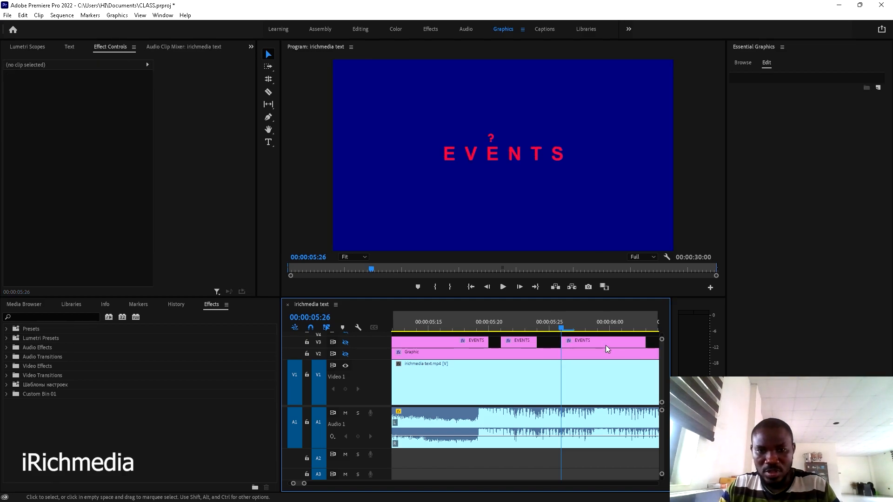
key("Right")
key("Right")
key("Right")
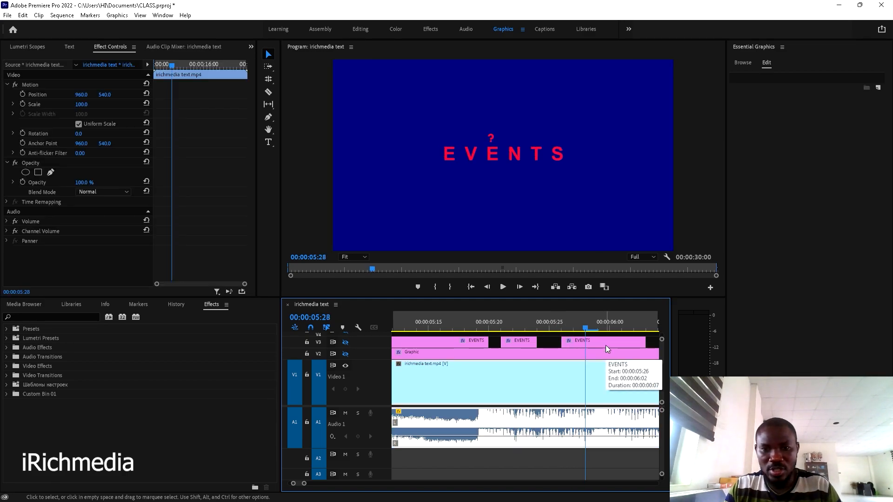
key("Right")
key("Right")
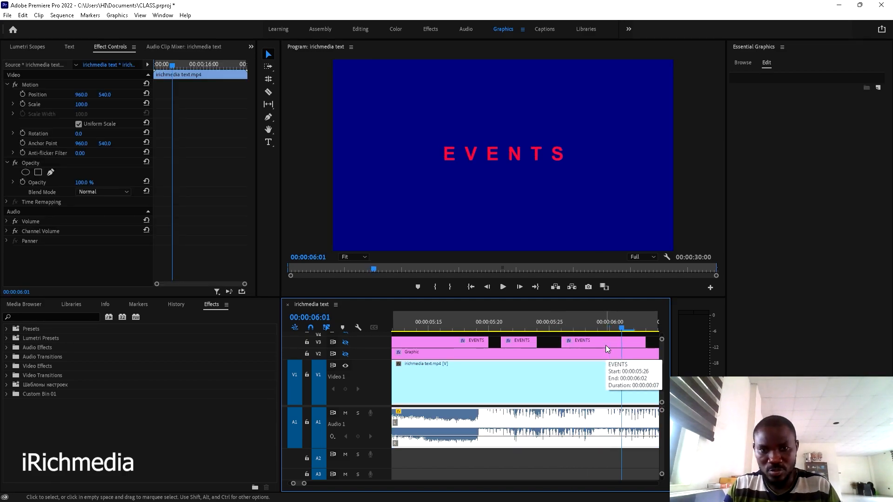
key("Right")
key("Right")
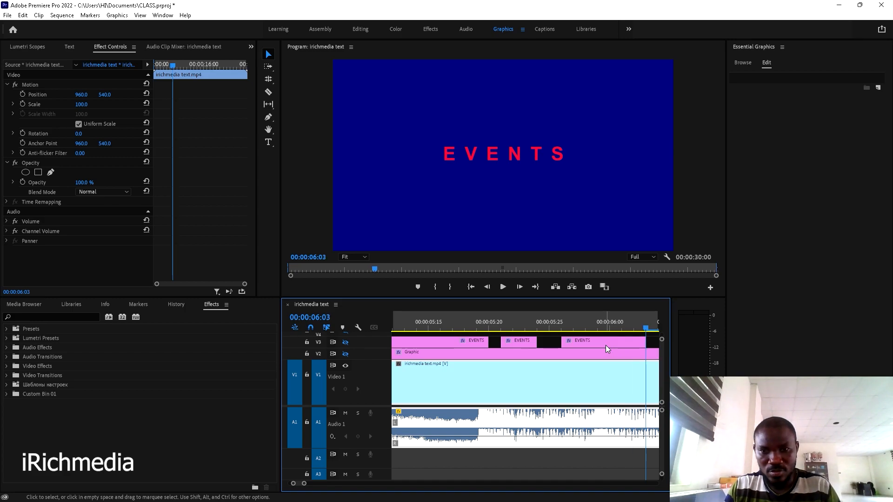
- Lengthen the last EVENTS clip so it ends at 00:00:06:10
scroll(606, 345, "down", 1)
left_click_drag(589, 339, 640, 336)
key("Right")
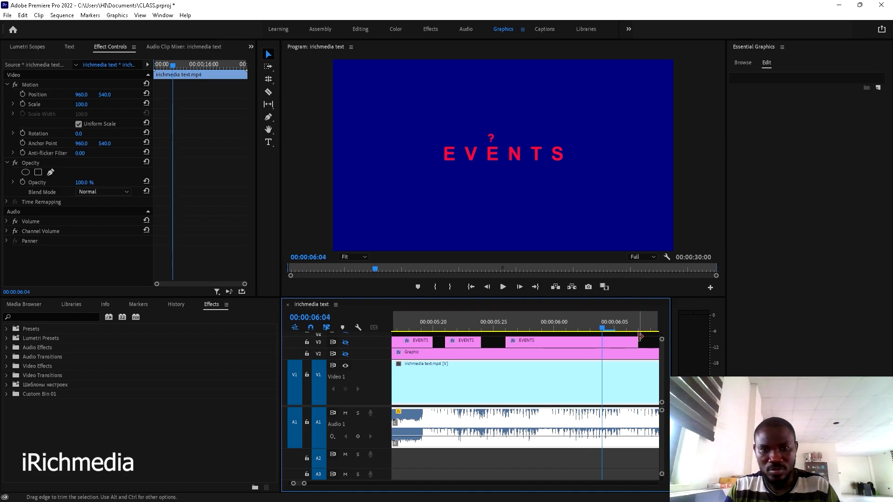
key("Right")
key("Right")
scroll(634, 339, "down", 1)
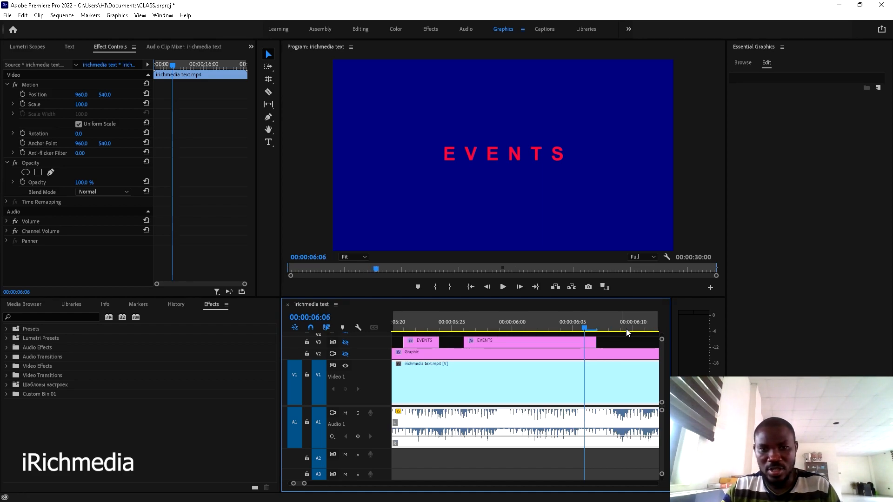
scroll(626, 330, "down", 1)
left_click_drag(561, 341, 599, 340)
key("Right")
key("Right")
key("Right")
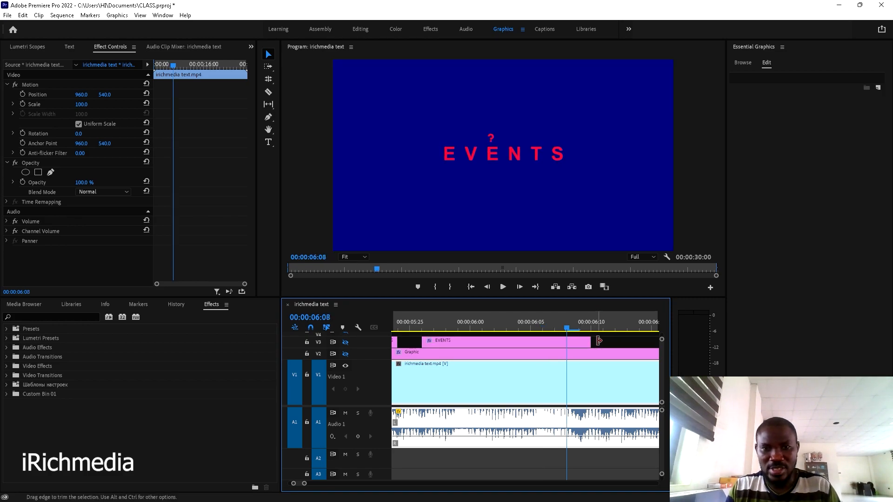
key("Right")
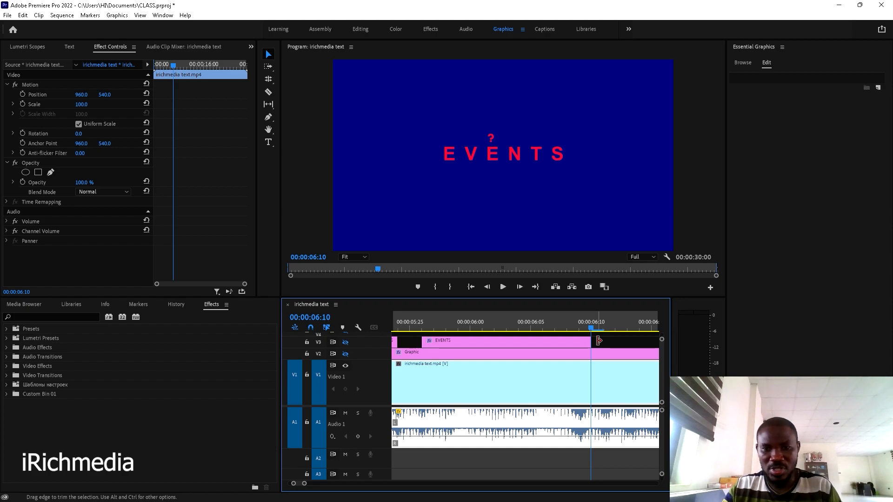
- Extend the EVENTS clip further, trimming its end back to 00:00:06:25
left_click_drag(599, 341, 643, 340)
key("Right")
key("Right")
key("Right")
key("Right")
key("Right")
key("Right")
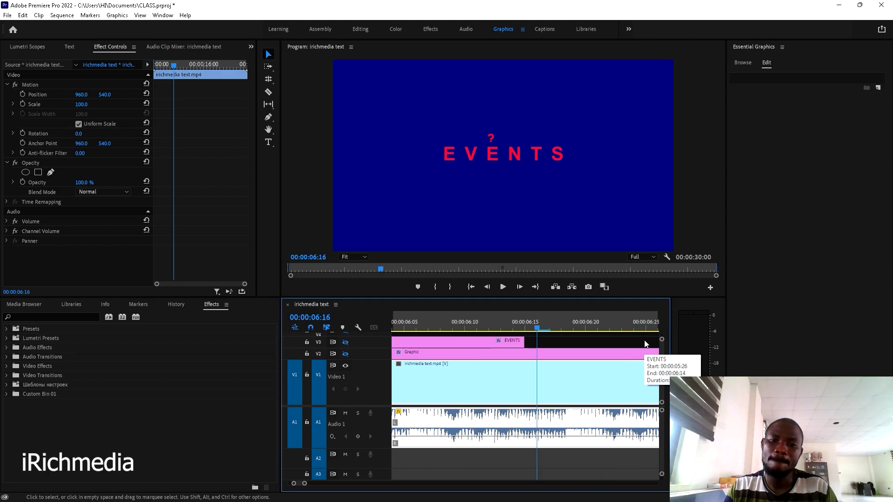
left_click_drag(524, 342, 592, 343)
key("Right")
key("Right")
key("Right")
key("Right")
key("Right")
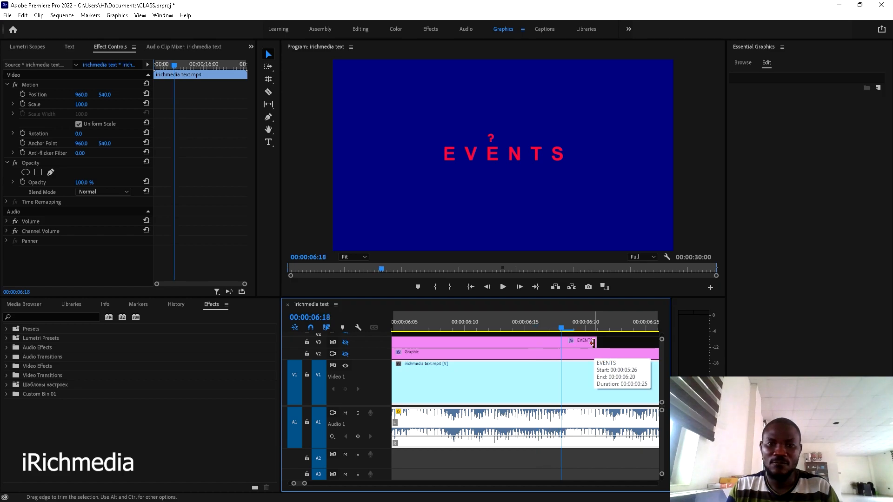
key("Right")
key("Right")
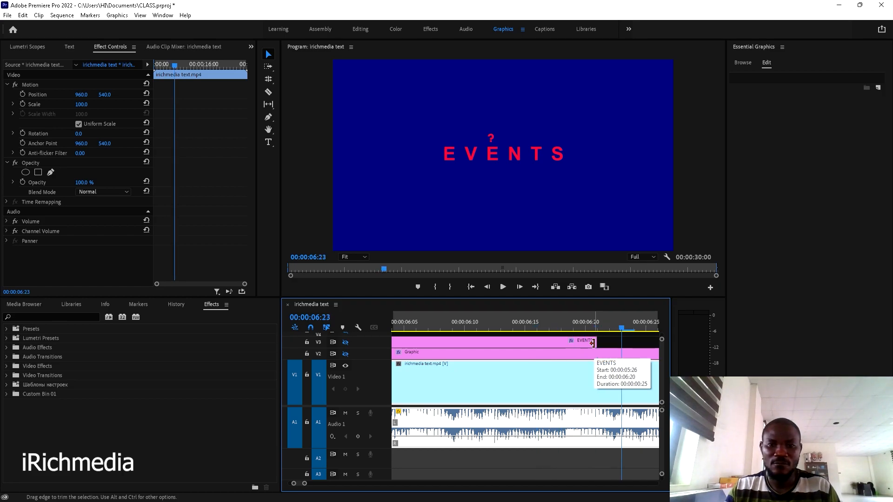
scroll(593, 344, "down", 1)
left_click_drag(542, 342, 616, 338)
key("Right")
key("Right")
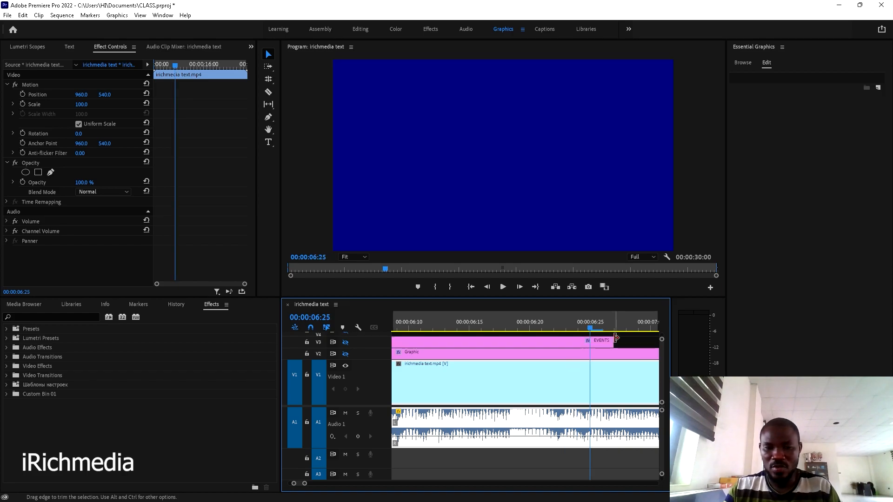
left_click_drag(616, 338, 590, 339)
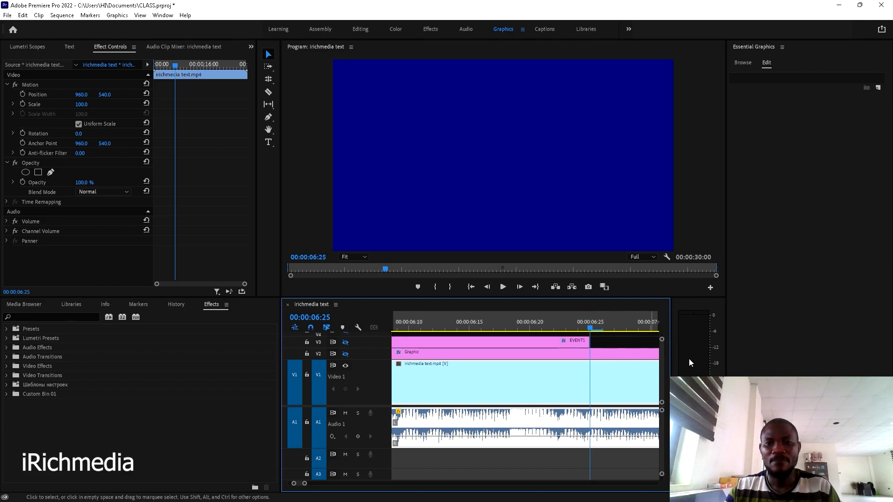
- Replay the EVENTS blink from 00:00:05:21
scroll(612, 339, "down", 4)
scroll(611, 335, "down", 2)
left_click(511, 319)
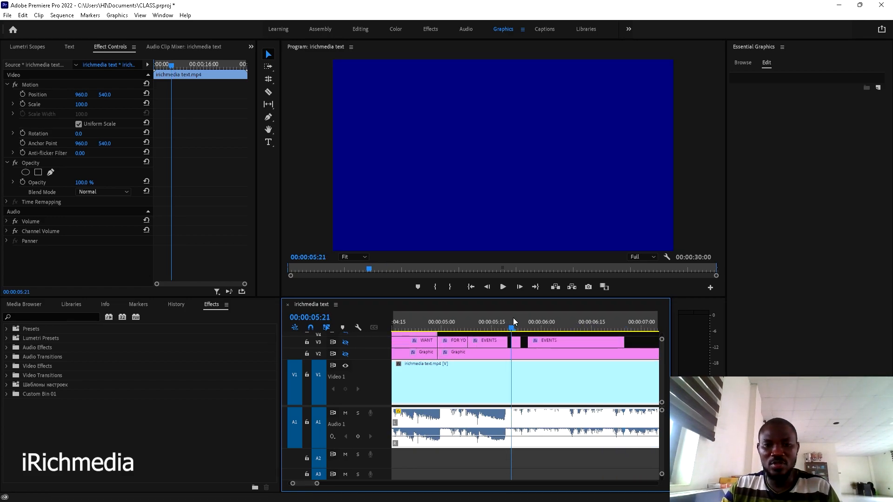
key("space")
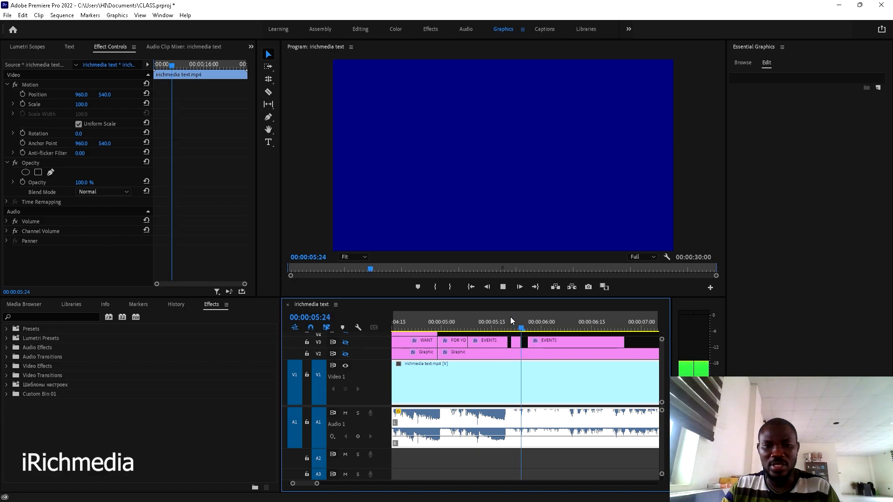
key("space")
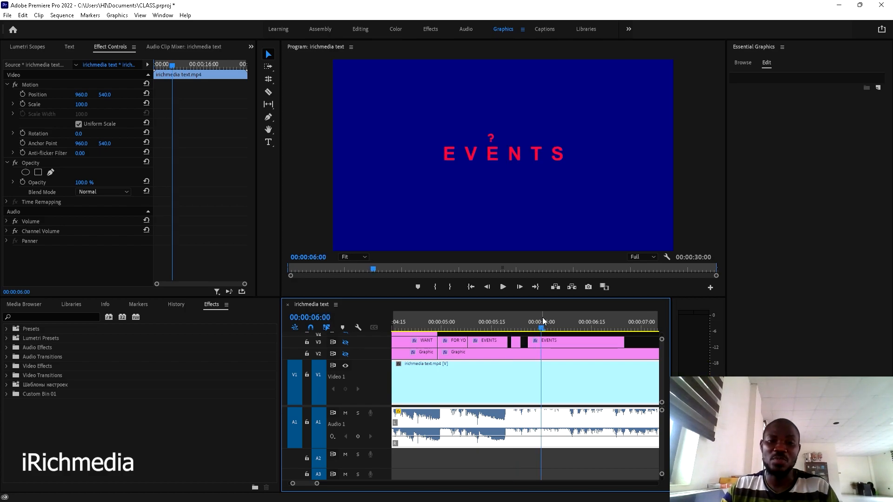
- Add a '?' text title over the EVENTS frame with the Type tool
left_click(568, 333)
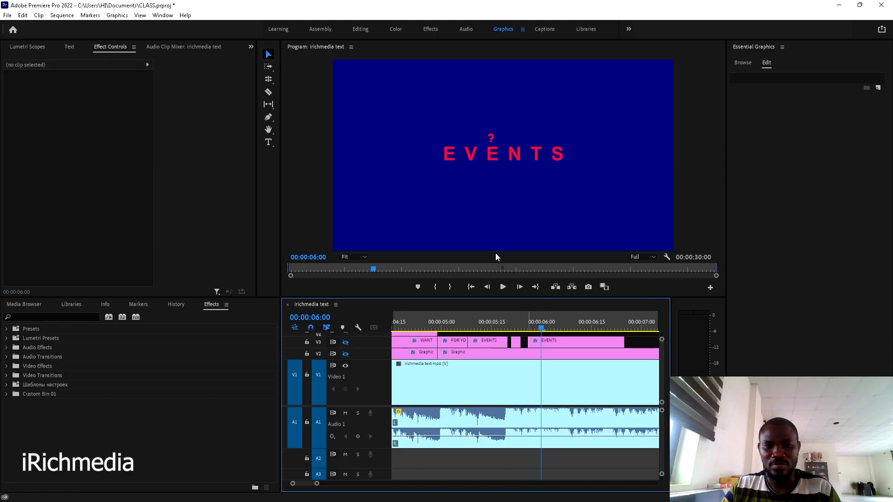
left_click(270, 141)
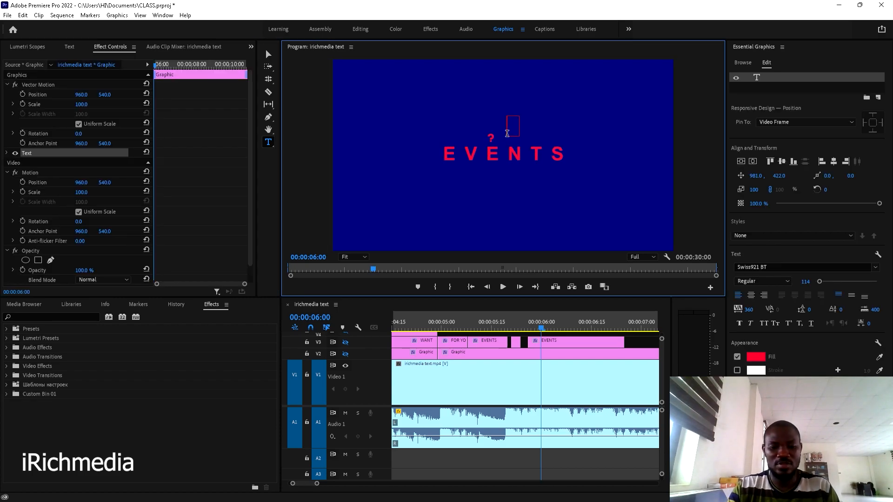
type("?")
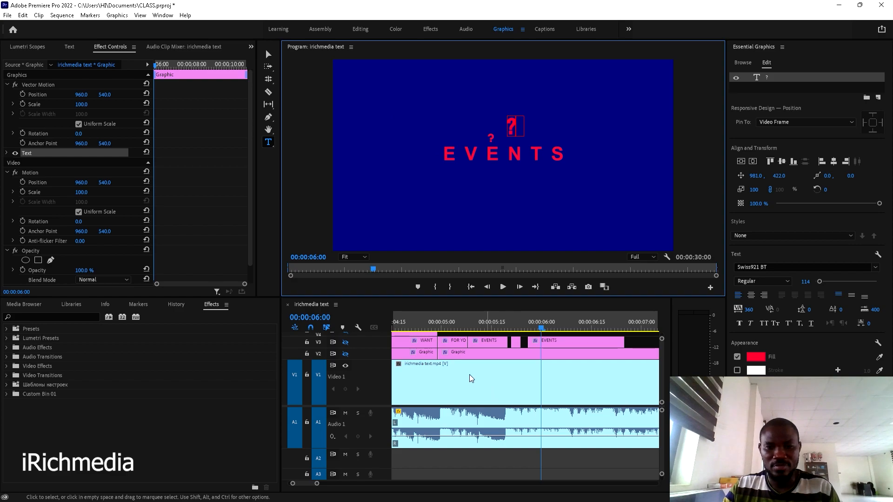
left_click(346, 354)
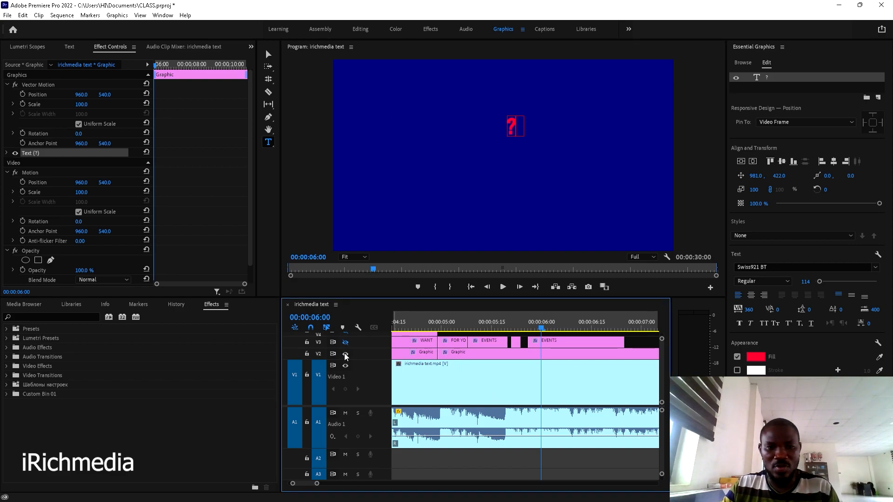
left_click(345, 355)
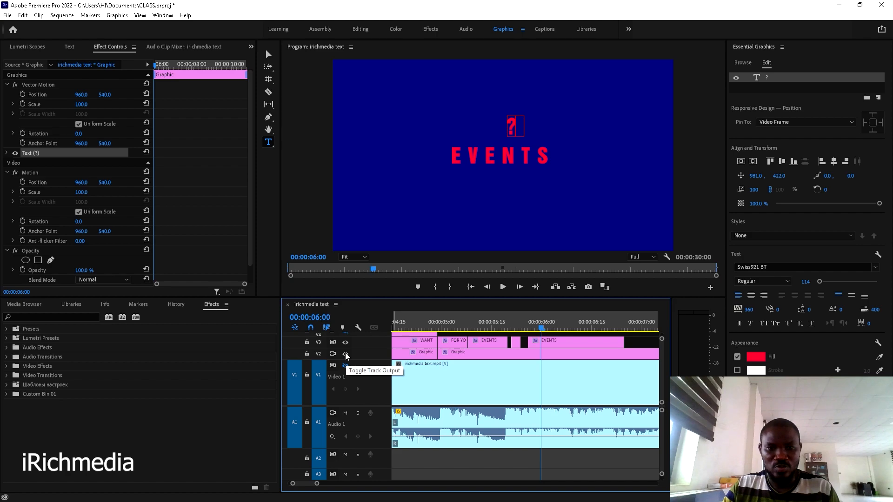
- Position the question mark above EVENTS and preview it appearing
left_click(268, 54)
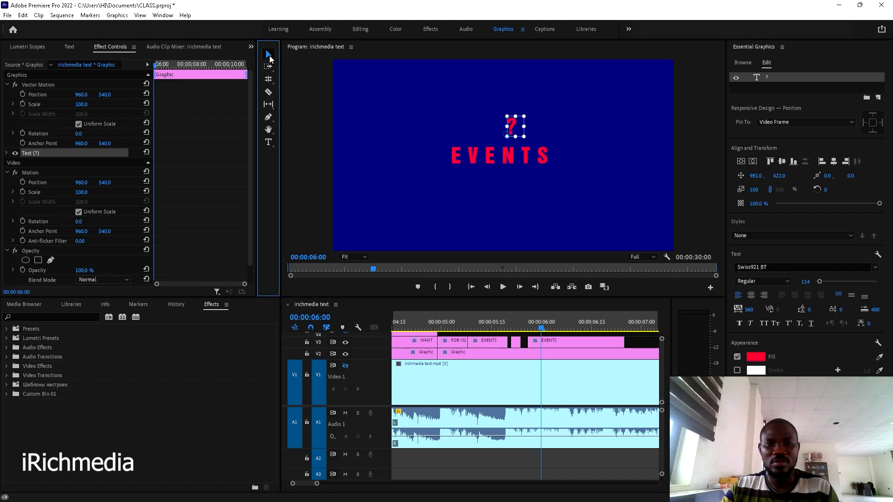
left_click(346, 368)
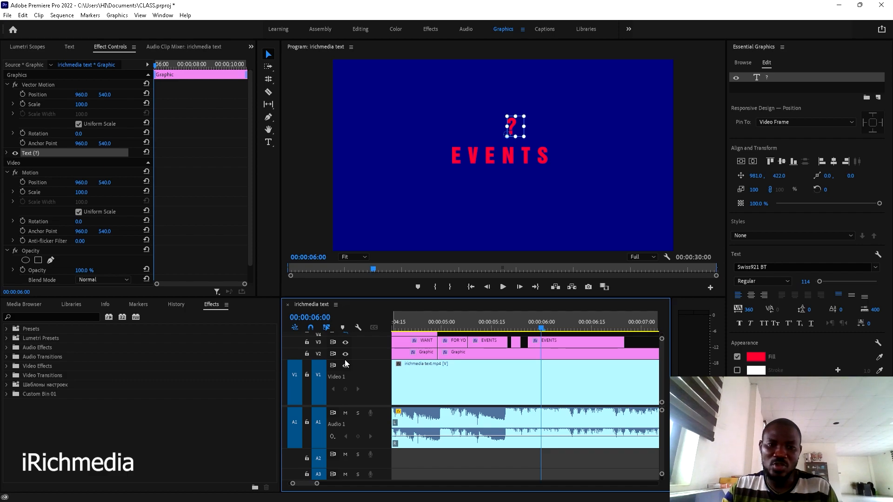
left_click(345, 355)
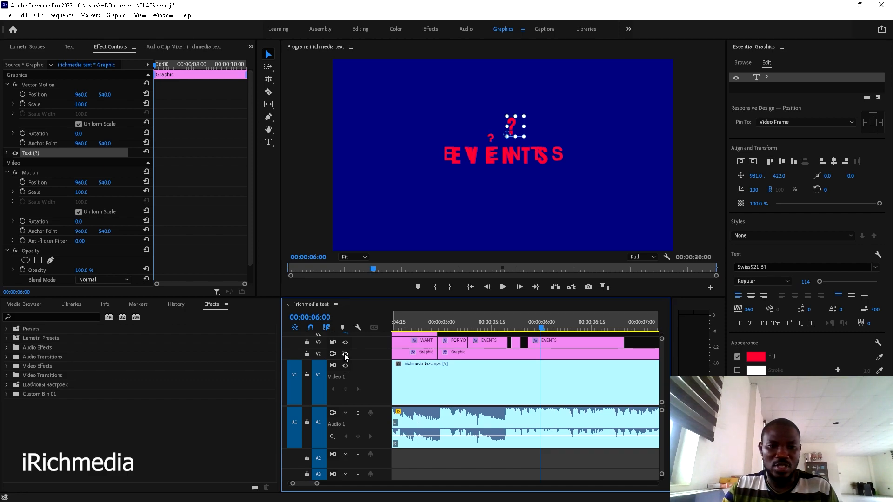
left_click(346, 355)
left_click(513, 135)
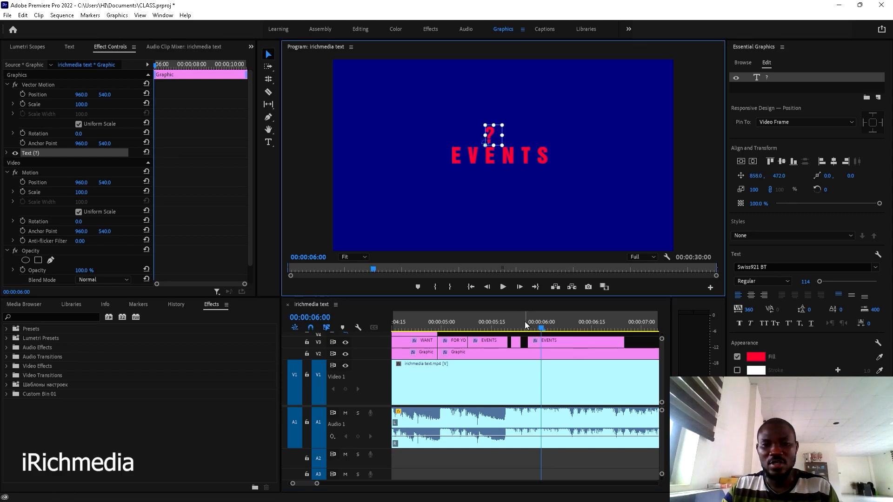
left_click(504, 326)
key("space")
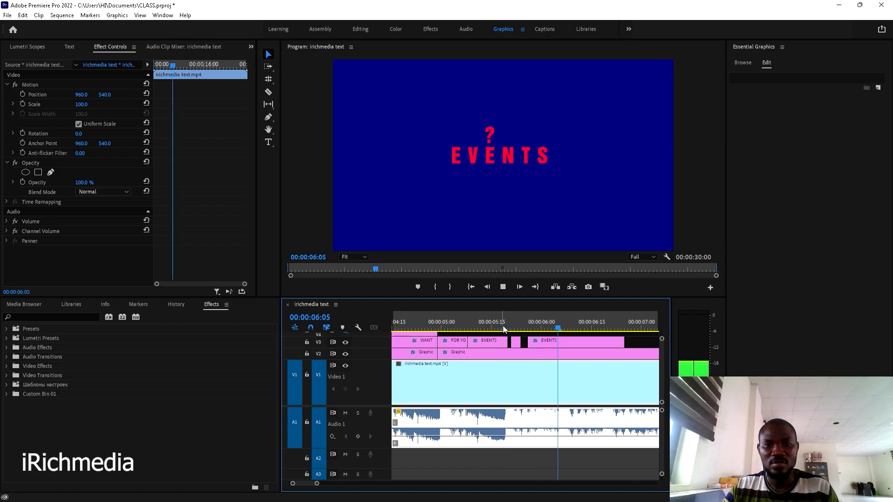
- Inspect the question mark alone by hiding and restoring the background and EVENTS layers
left_click_drag(542, 326, 535, 321)
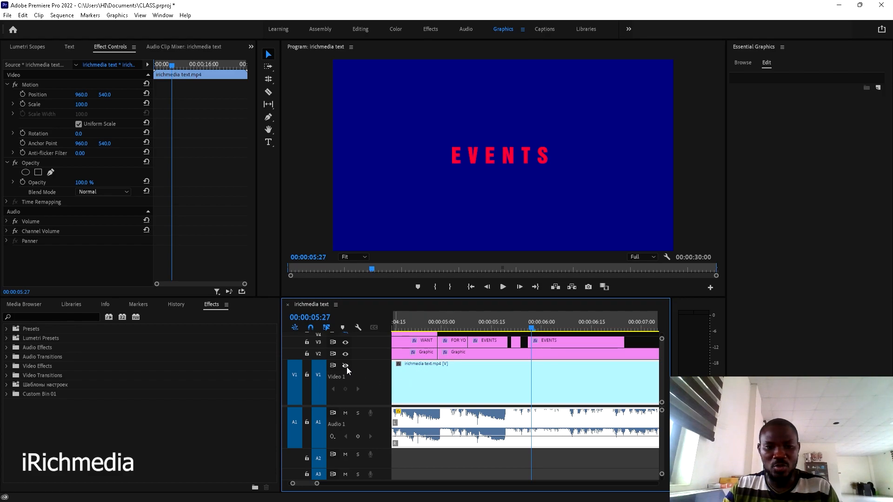
left_click(345, 355)
left_click(345, 343)
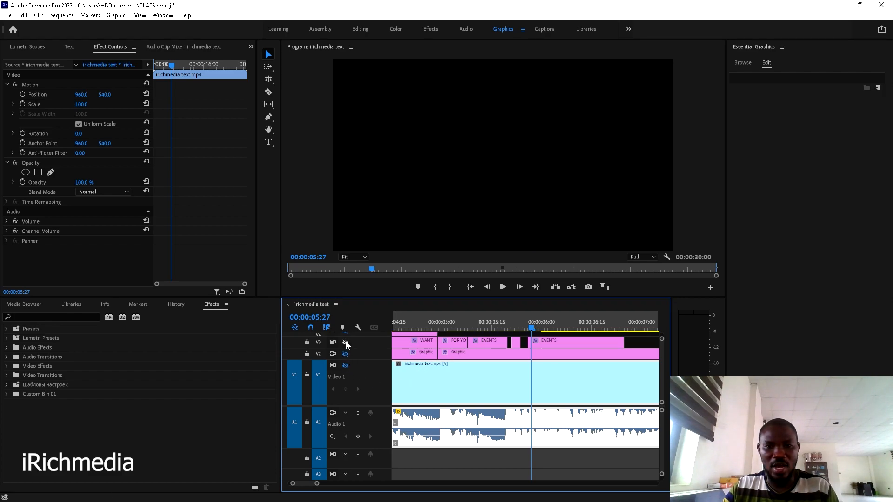
left_click(550, 324)
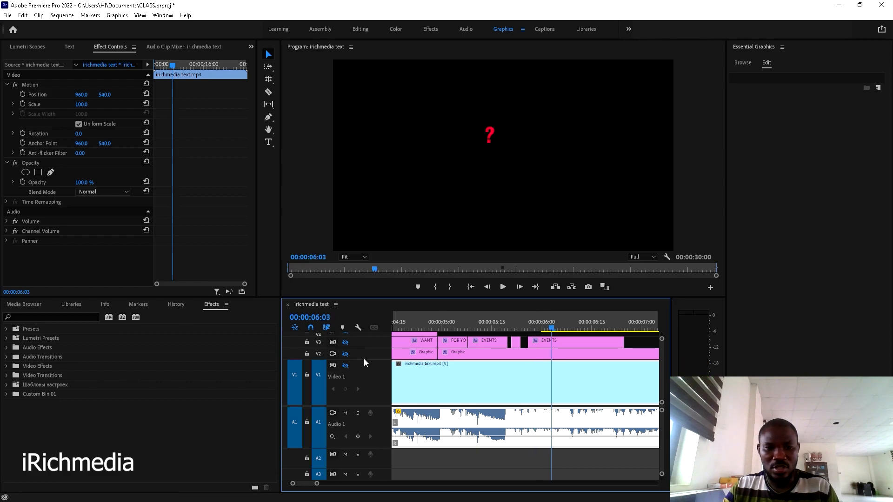
left_click(345, 366)
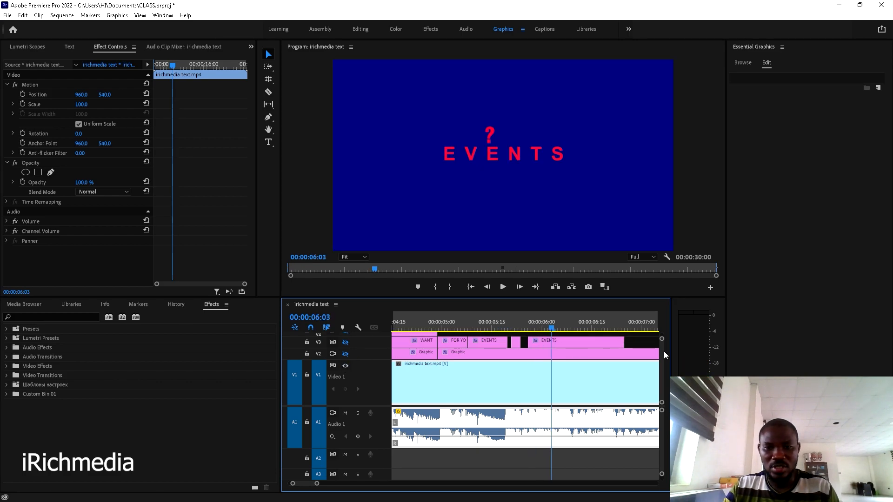
left_click_drag(662, 351, 660, 348)
- Move the question-mark clip from V5 to V4, starting four frames earlier at 00:00:05:26
left_click(567, 378)
left_click_drag(561, 381, 560, 384)
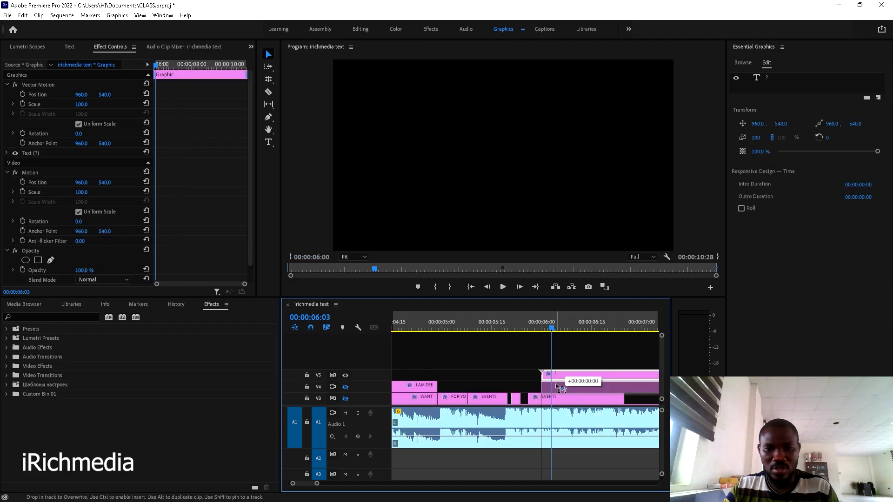
left_click(535, 329)
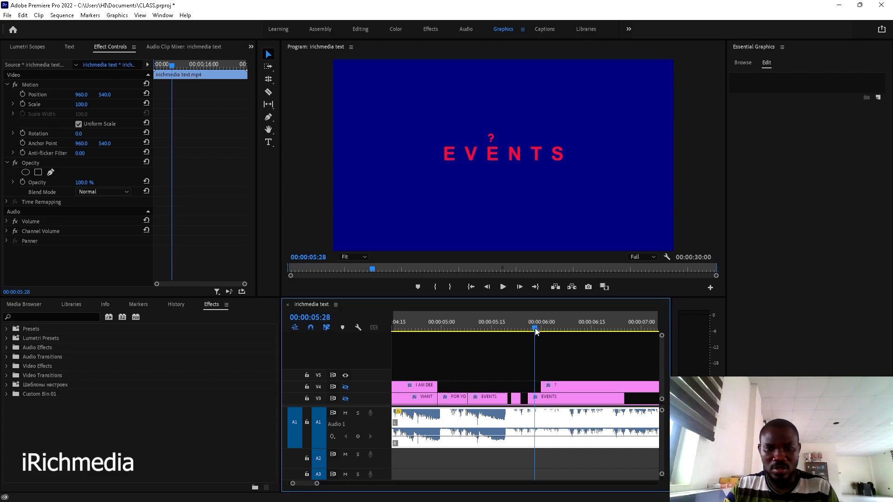
left_click_drag(569, 384, 556, 381)
left_click(515, 326)
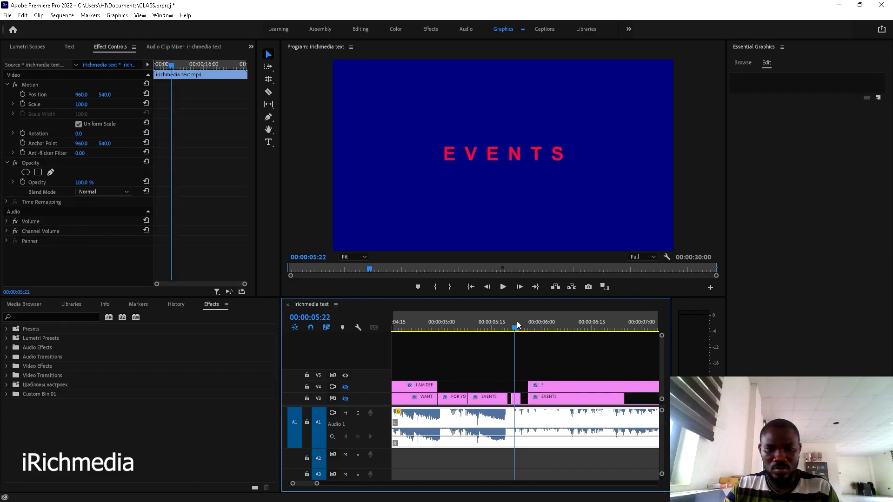
key("space")
key("space")
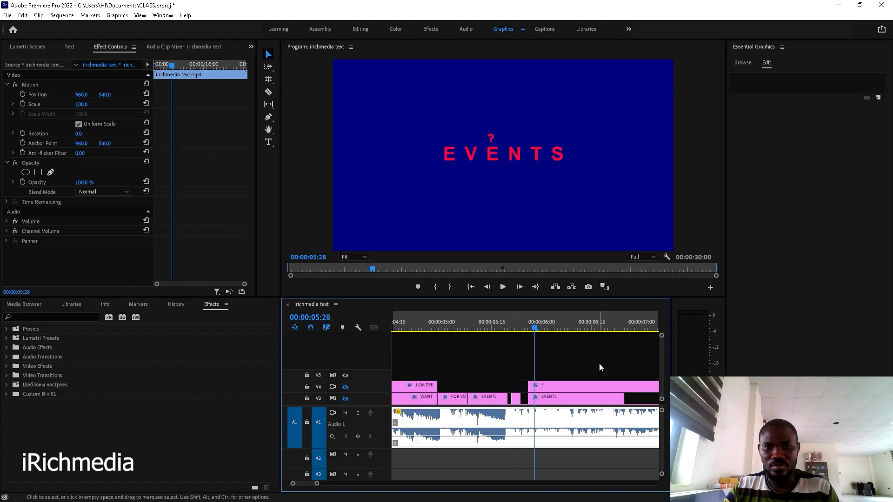
- Snap the playhead to the question mark's start and step a frame to check timing
scroll(660, 353, "down", 3)
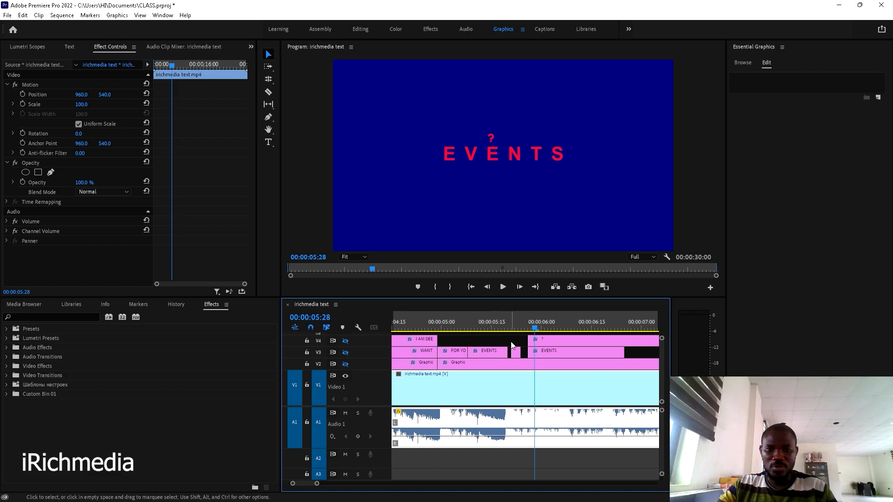
scroll(370, 357, "up", 1)
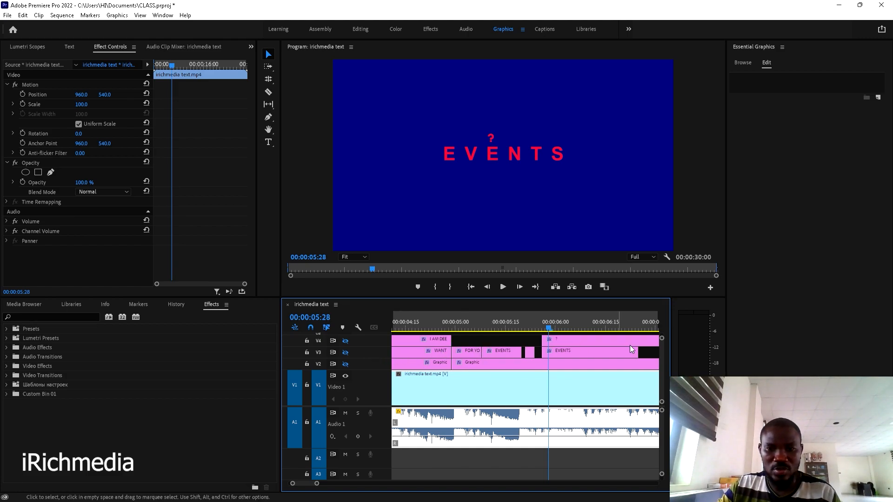
scroll(620, 346, "up", 1)
scroll(660, 358, "up", 3)
scroll(659, 358, "down", 1)
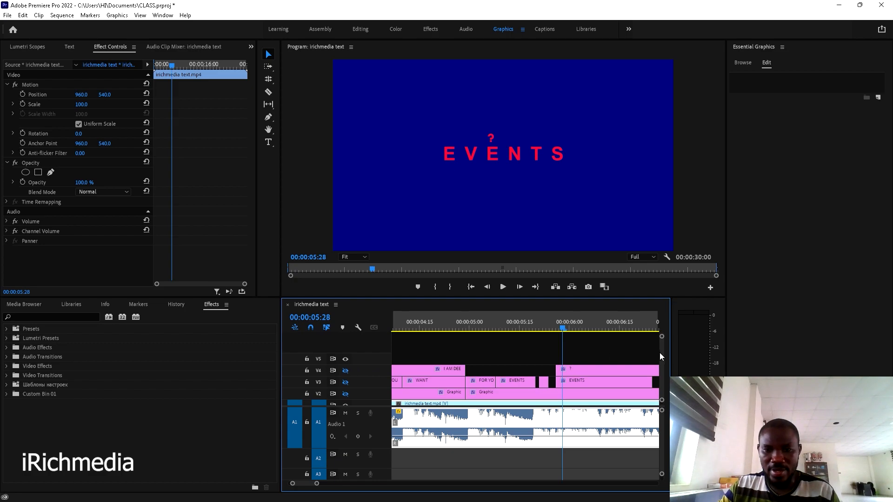
scroll(660, 353, "down", 3)
left_click_drag(562, 329, 559, 325)
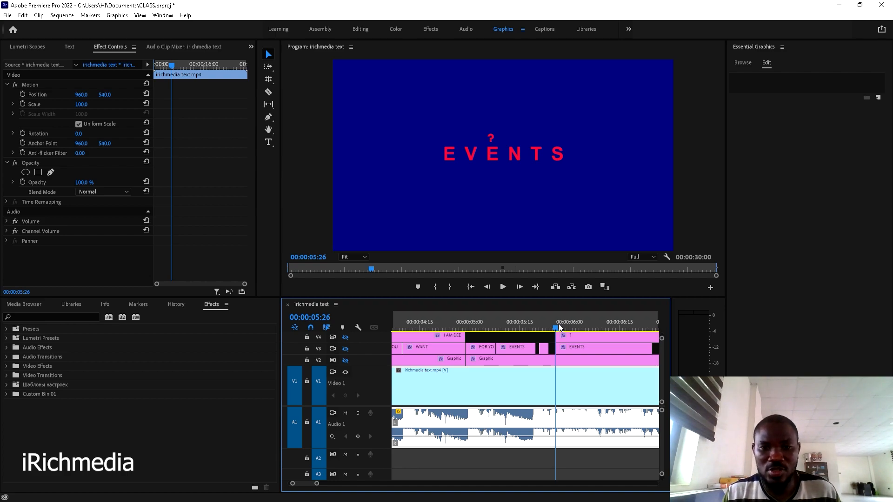
left_click(573, 336)
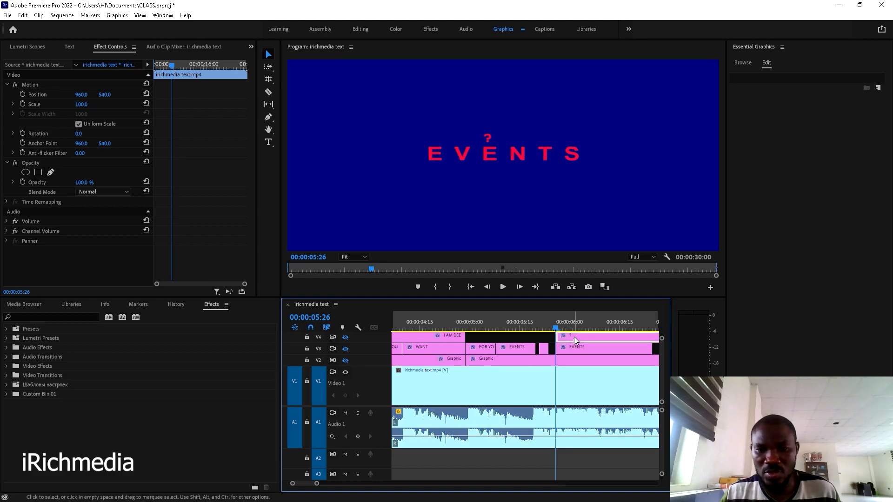
key("Right")
key("Right")
key("Right")
key("Right")
key("Right")
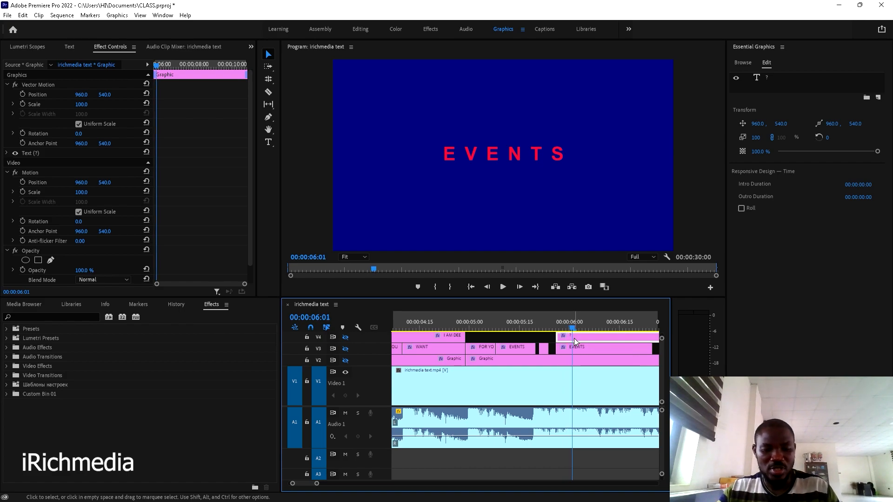
scroll(568, 341, "up", 3)
scroll(563, 340, "down", 2)
- Cut and delete a short question-mark piece ending at 06:04 so it blinks off
key("c")
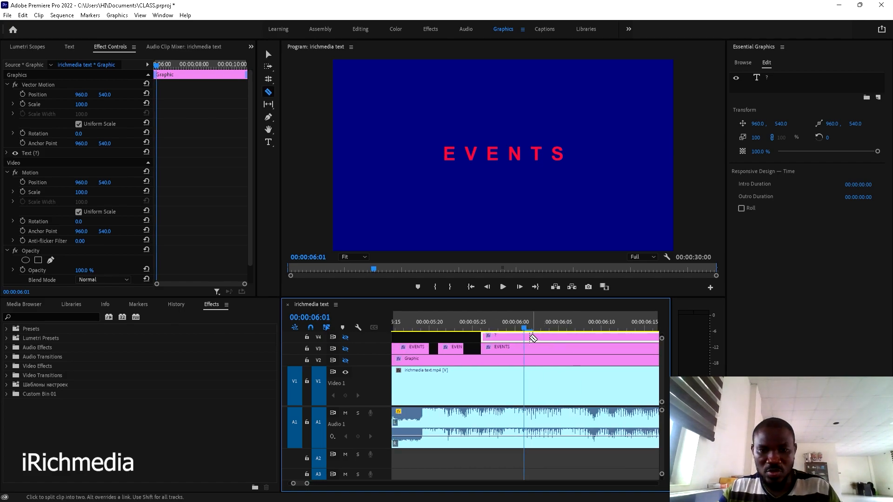
left_click(526, 337)
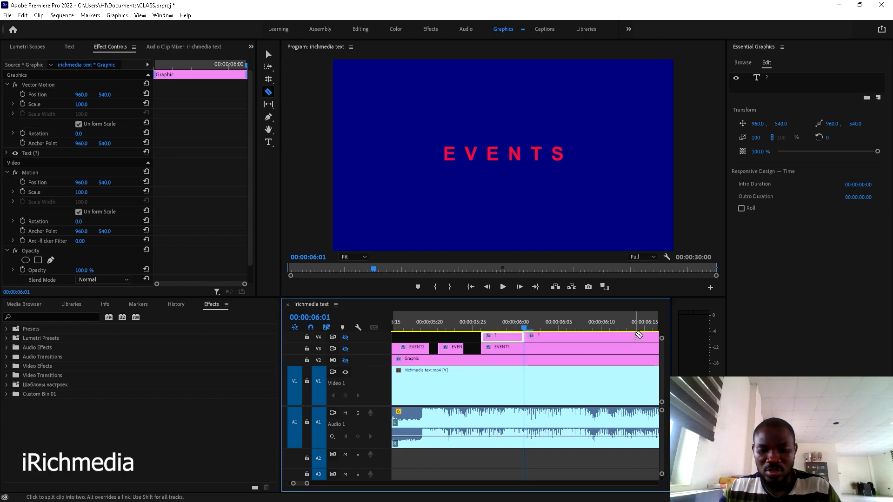
key("Right")
key("Right")
key("Right")
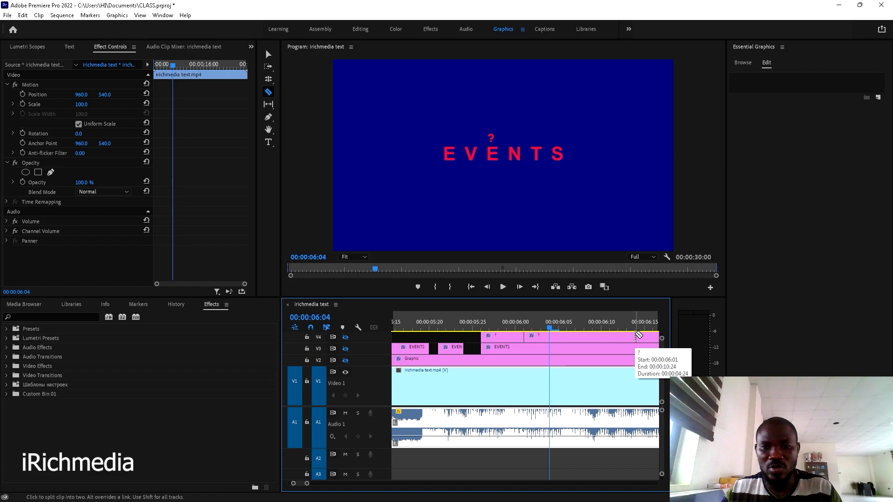
left_click(549, 335)
key("v")
left_click(542, 337)
key("Delete")
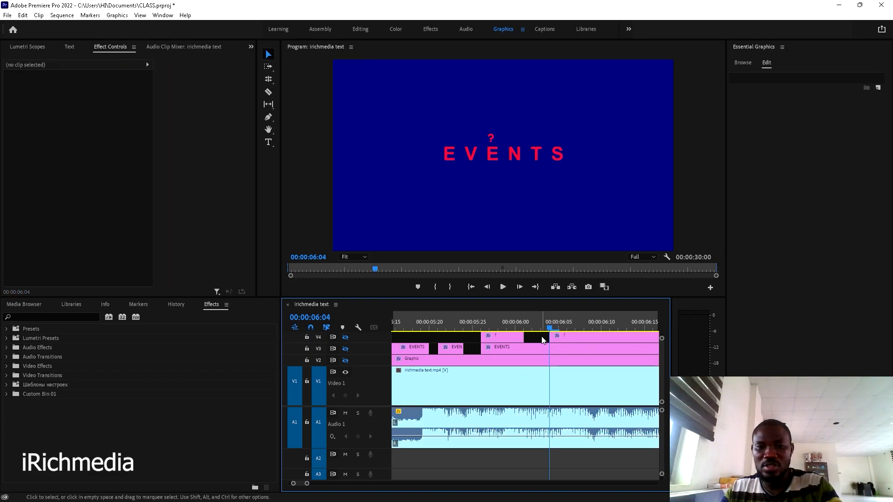
scroll(556, 332, "down", 2)
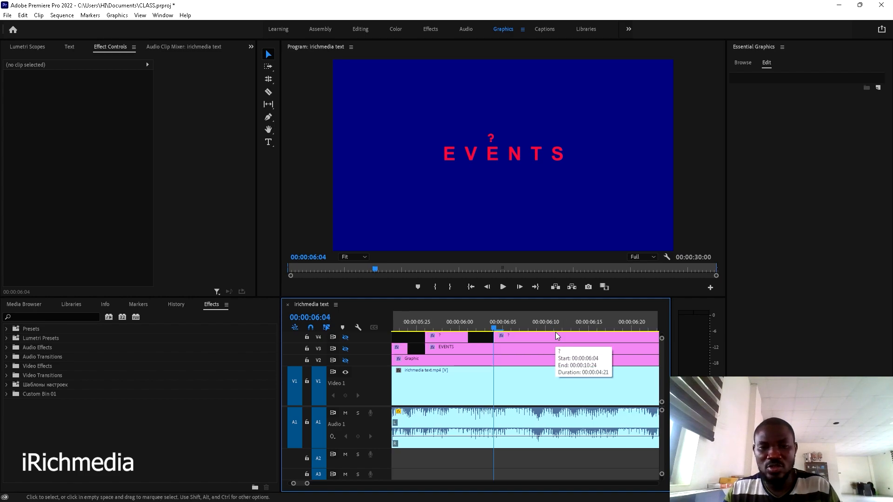
- Cut the question mark at 06:06 and 06:08 and delete the piece between
key("Right")
key("Right")
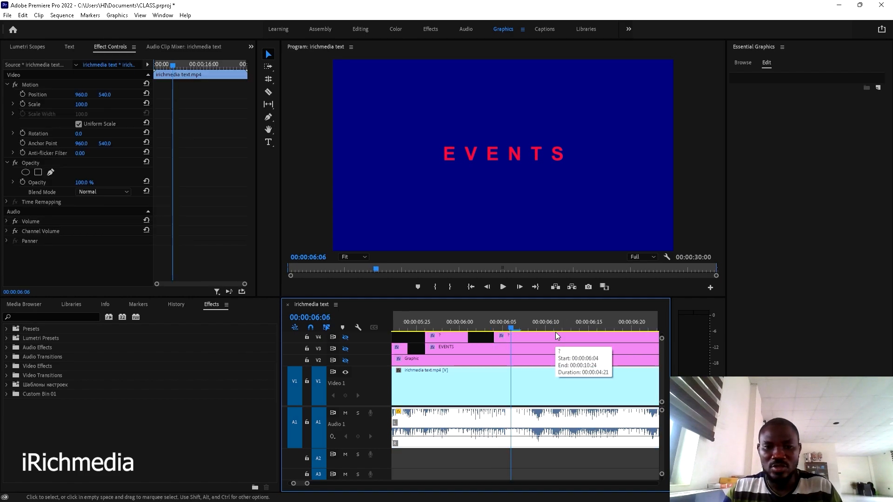
key("c")
left_click(511, 336)
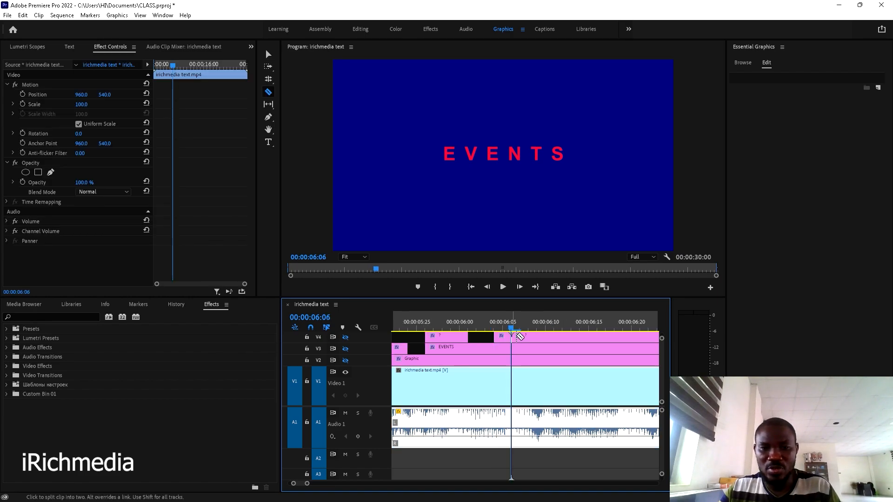
key("space")
key("space")
scroll(496, 346, "up", 1)
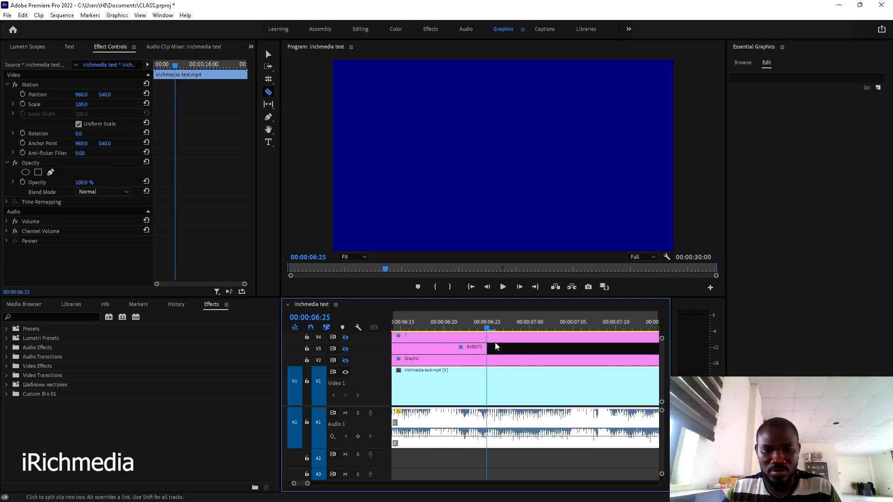
scroll(495, 345, "up", 3)
left_click(477, 326)
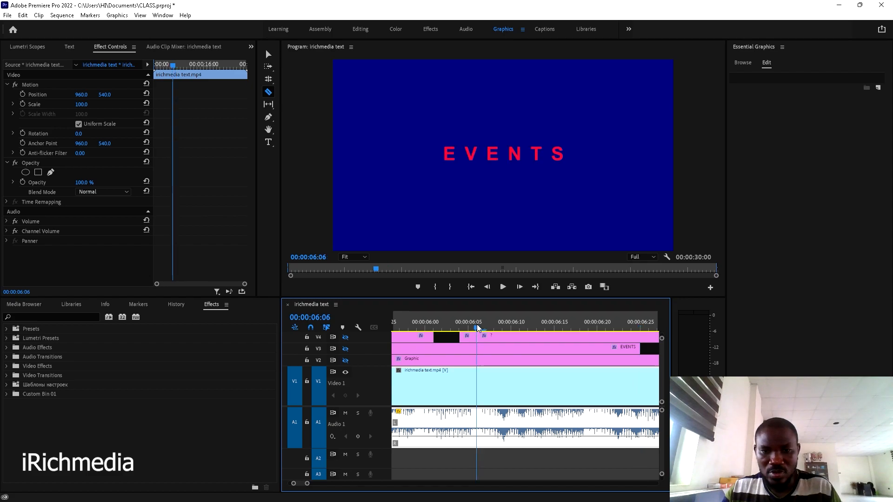
key("Right")
key("Right")
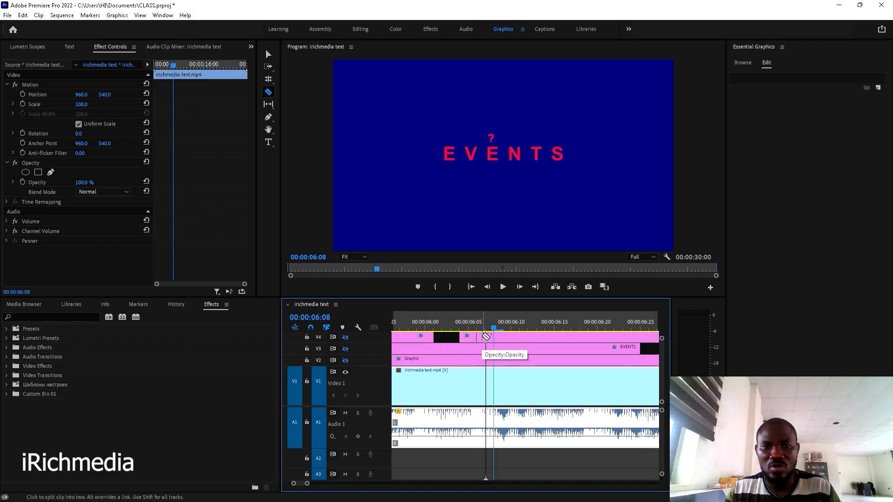
left_click(485, 337)
key("v")
left_click(482, 339)
key("Delete")
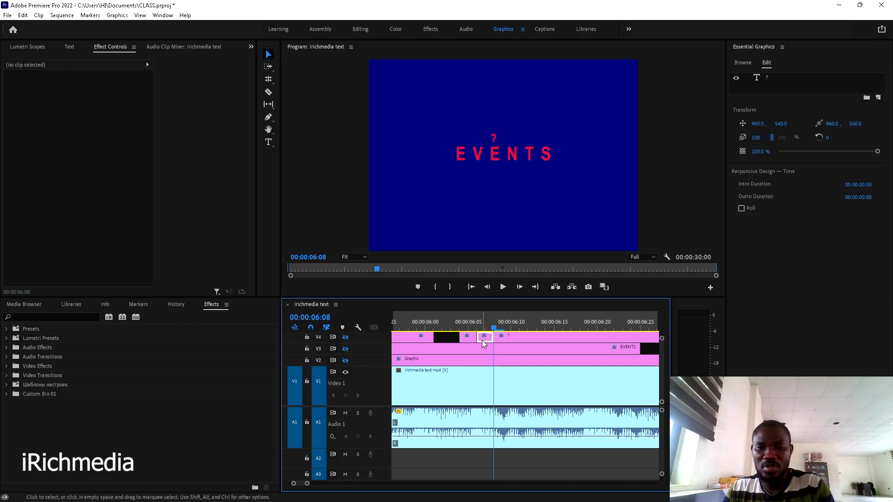
- Cut out the question-mark piece between 06:11 and 06:13, leaving another gap
key("d")
key("Right")
key("Right")
key("Right")
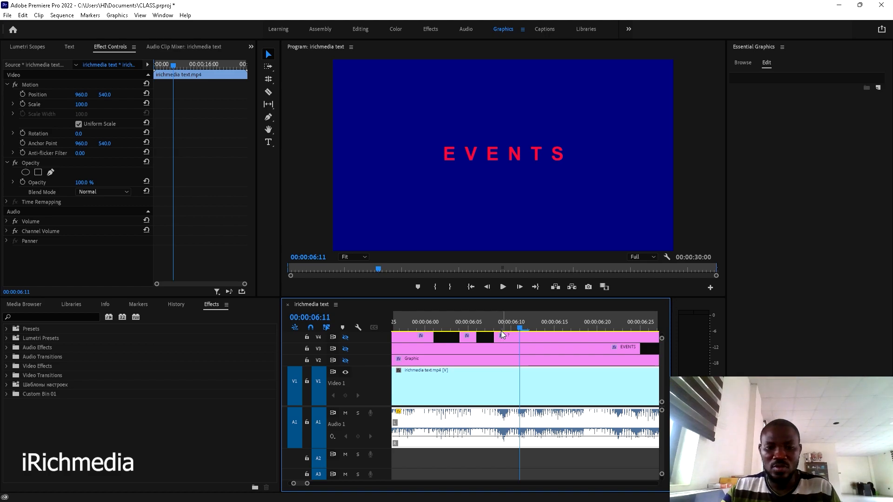
key("c")
left_click(521, 336)
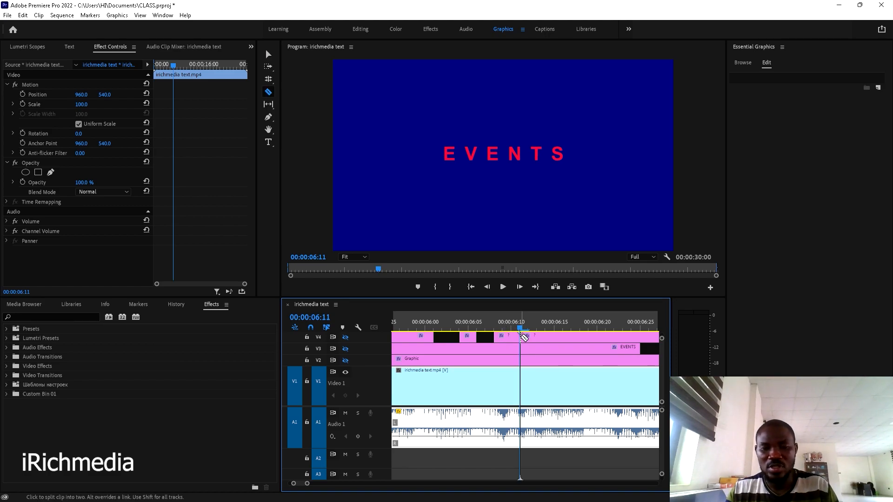
key("Right")
key("Right")
key("Left")
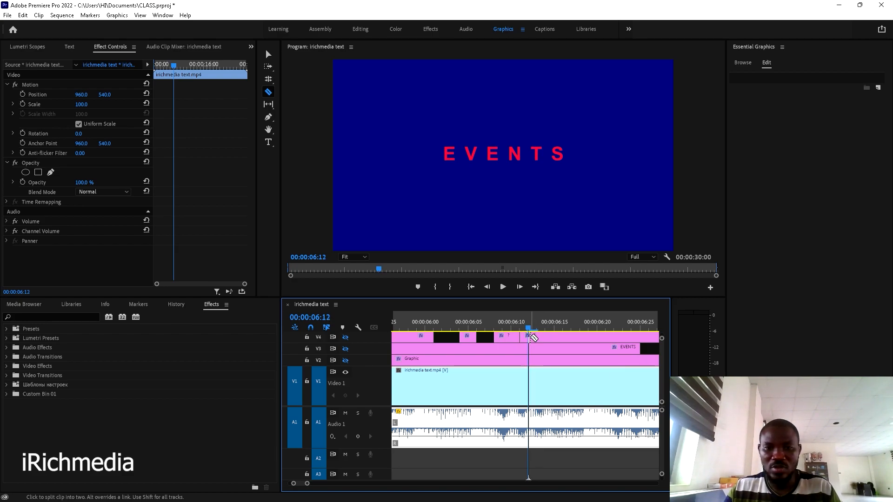
key("Right")
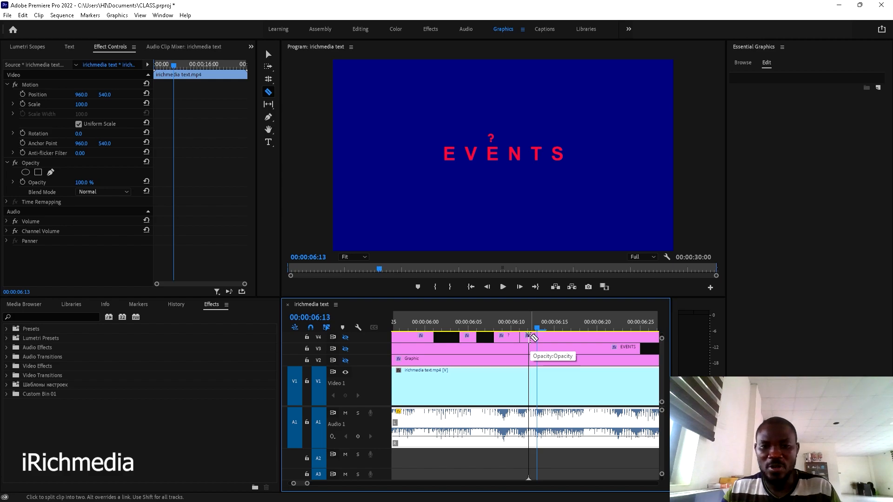
left_click(531, 339)
key("v")
left_click(531, 338)
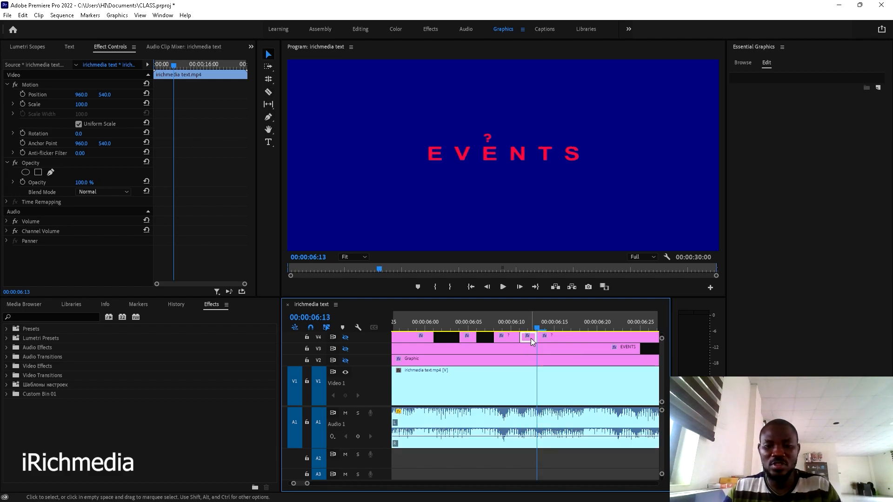
key("Delete")
key("Right")
key("Right")
key("Right")
key("Right")
key("Right")
key("Right")
key("Right")
key("Right")
key("Right")
key("Right")
key("Right")
key("Right")
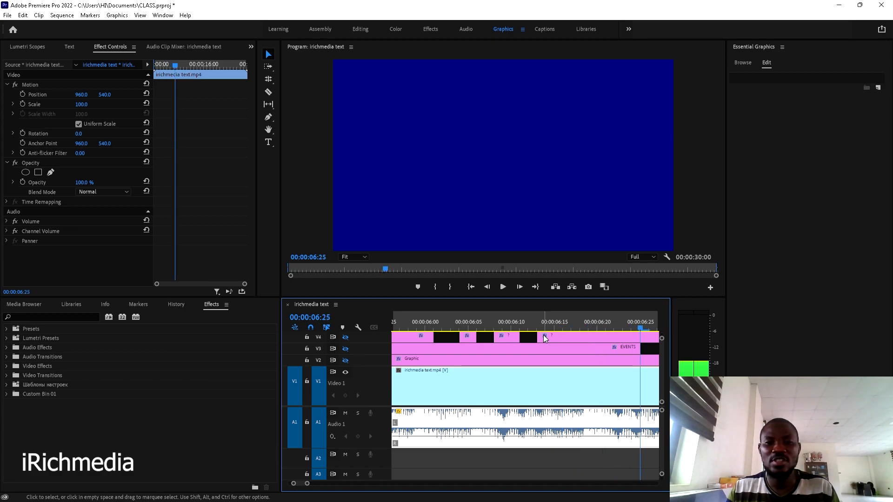
- Split the question-mark clip on V4 at 06:25 and delete the piece after the cut
scroll(545, 342, "down", 3)
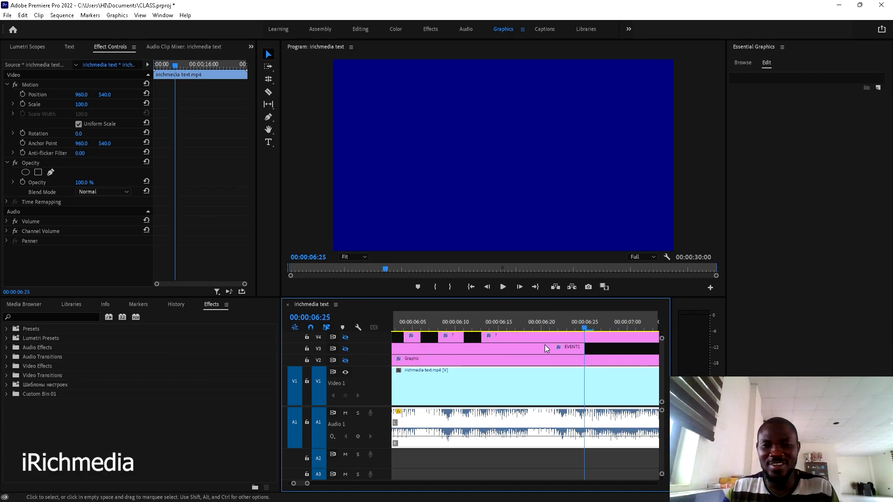
left_click(515, 322)
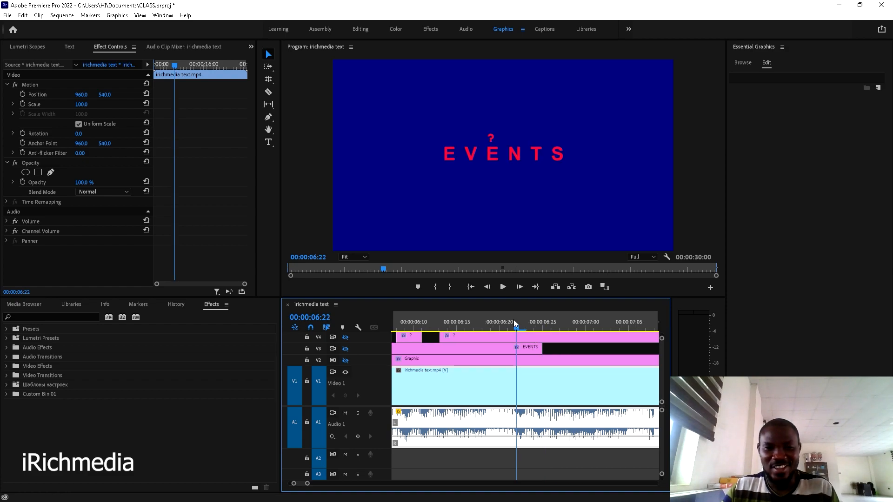
key("Right")
key("Right")
key("Right")
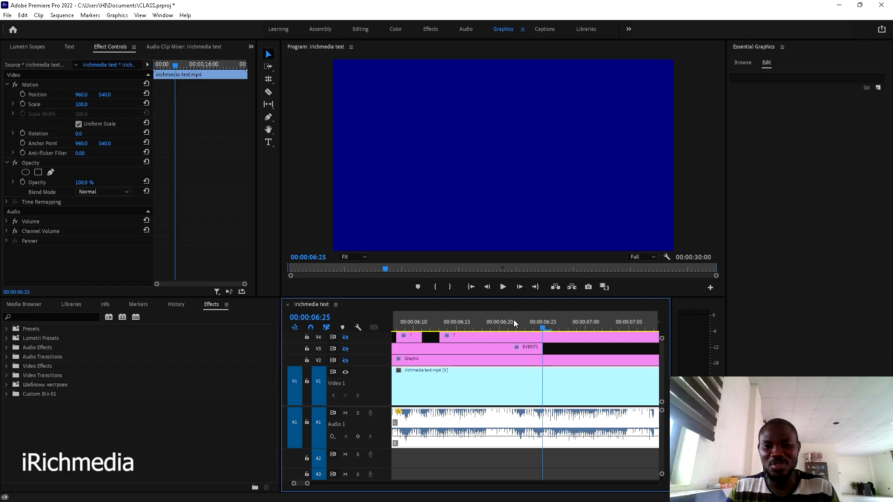
key("c")
left_click(543, 337)
key("v")
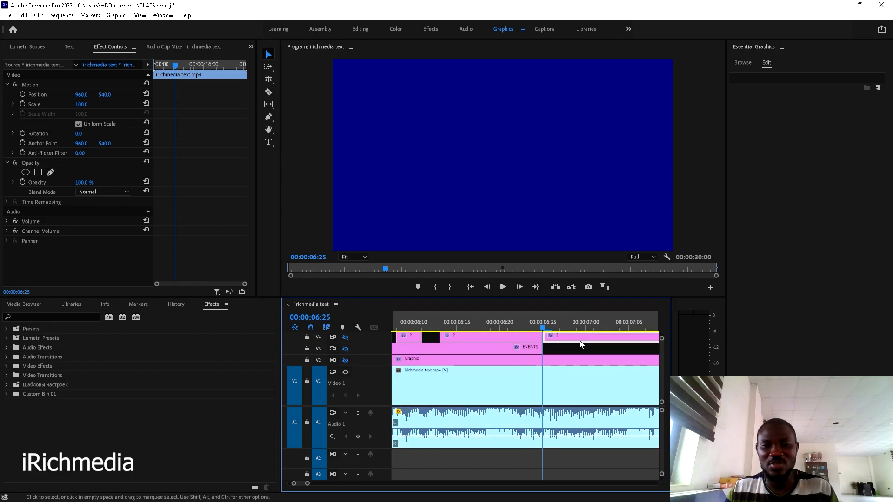
left_click(580, 345)
key("Delete")
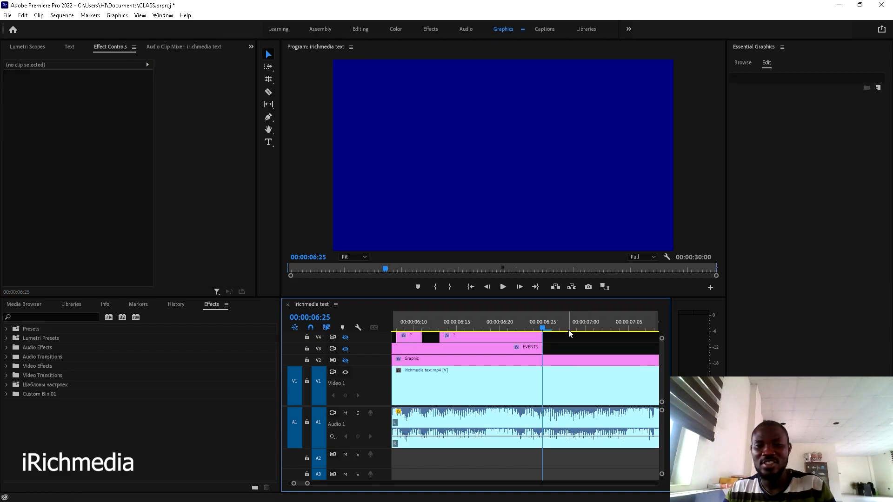
- Restore the track outputs and preview the sequence from WANT through FOR YOUR
key("minus")
key("minus")
key("minus")
key("minus")
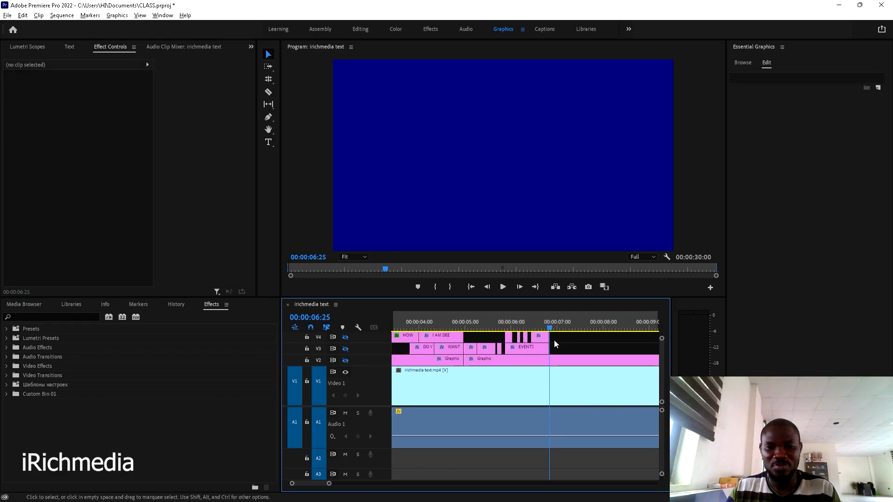
left_click(500, 317)
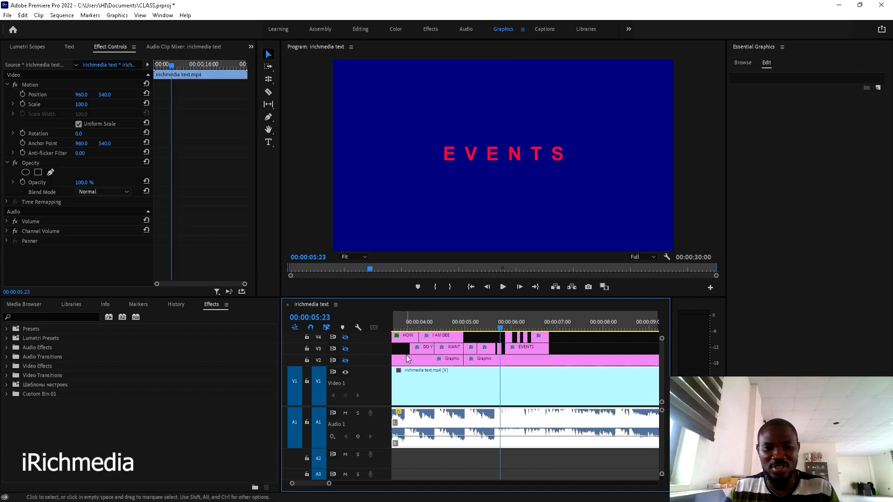
left_click(346, 372)
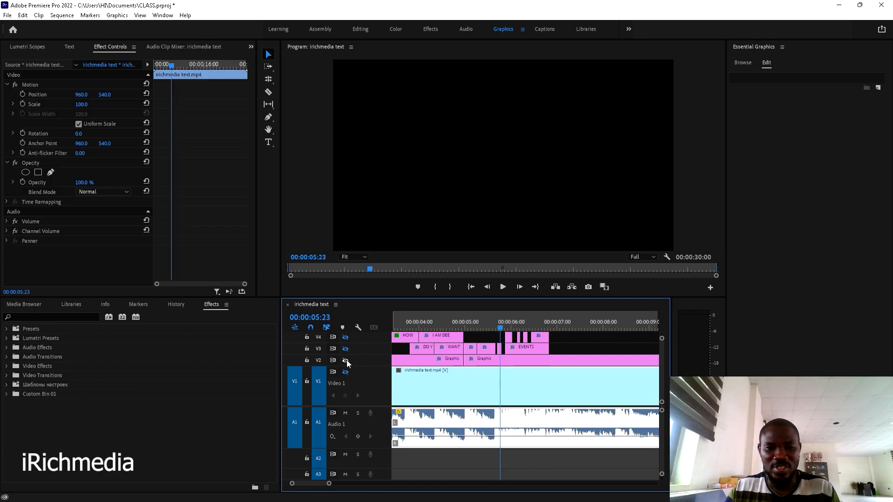
left_click(346, 360)
left_click(345, 349)
left_click(345, 338)
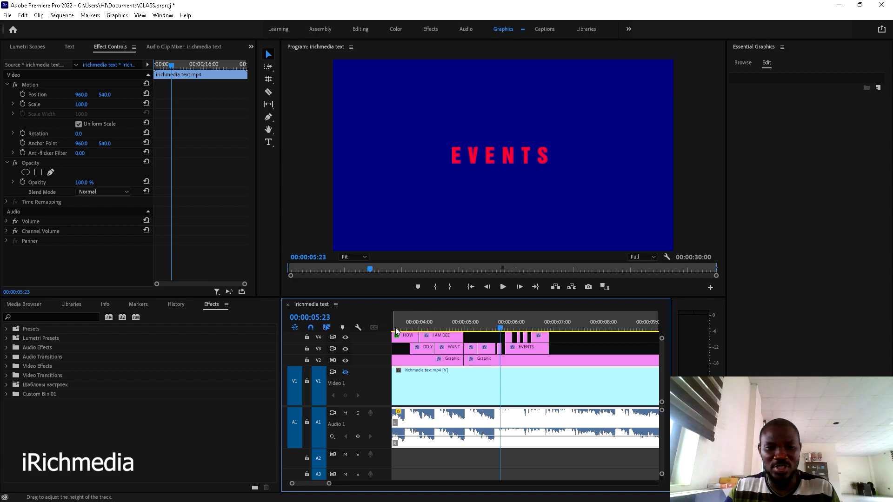
left_click_drag(504, 327, 454, 325)
key("space")
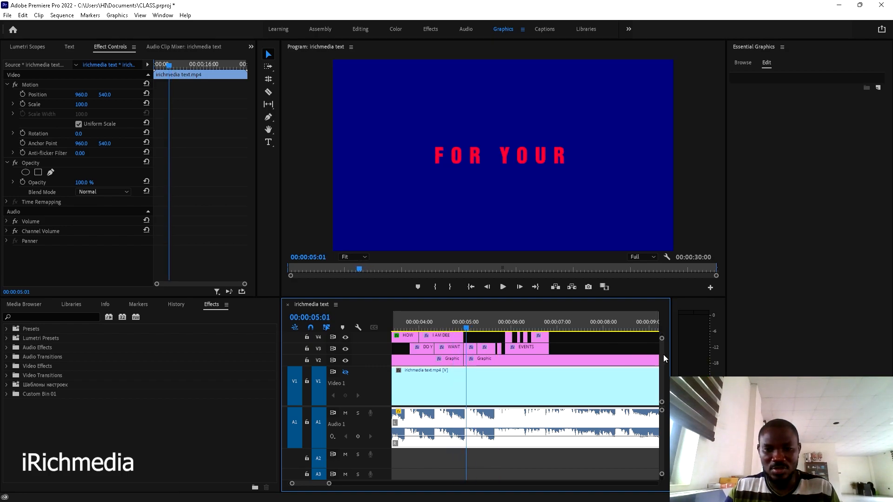
left_click_drag(663, 354, 662, 351)
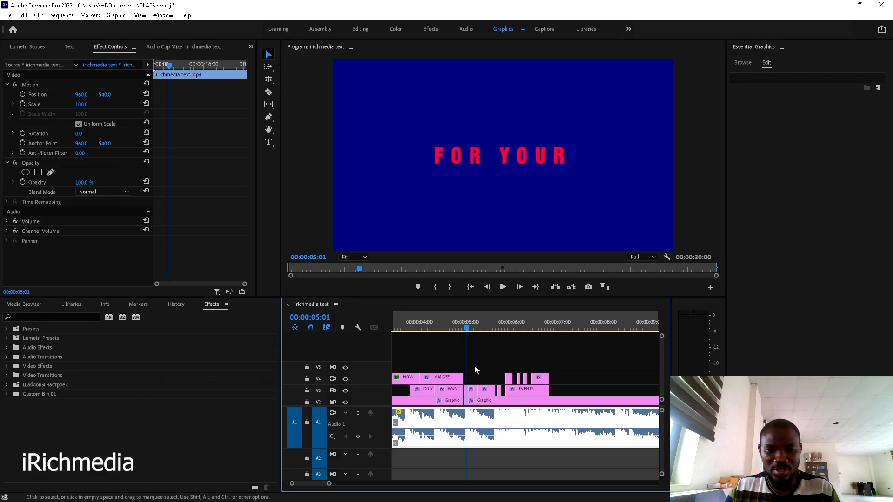
- Move the HOW and I AM DEE clips up to V6 and hide that track's output
scroll(474, 365, "up", 3)
scroll(515, 366, "up", 2)
left_click_drag(588, 361, 382, 375)
left_click_drag(536, 378, 528, 358)
scroll(664, 363, "up", 4)
left_click(345, 369)
- Play the sequence from 04:07 on DO YOU to check the change
scroll(659, 346, "down", 3)
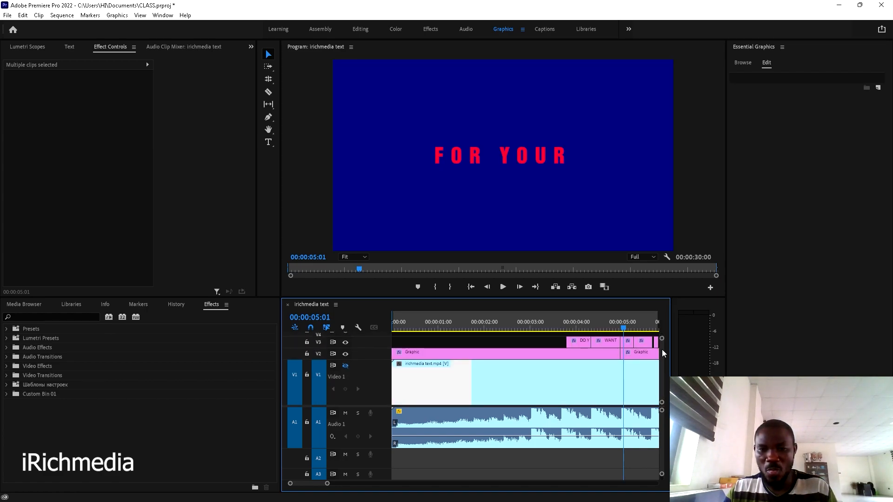
scroll(480, 322, "down", 2)
left_click(518, 321)
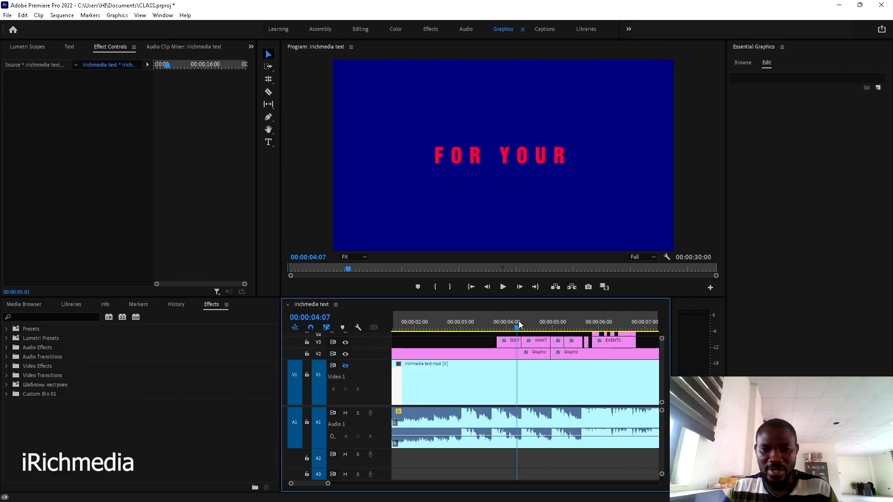
key("space")
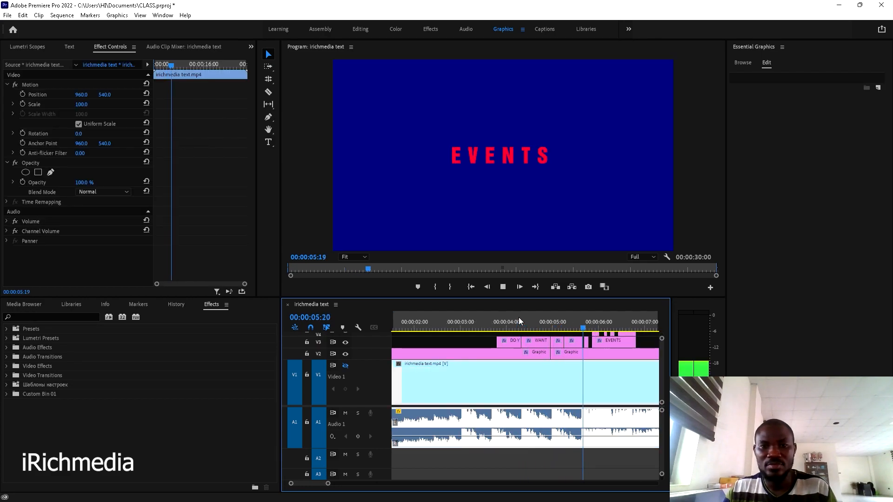
key("space")
- Replay from 05:24 to check the EVENTS frame and the frames just after it
scroll(519, 322, "down", 2)
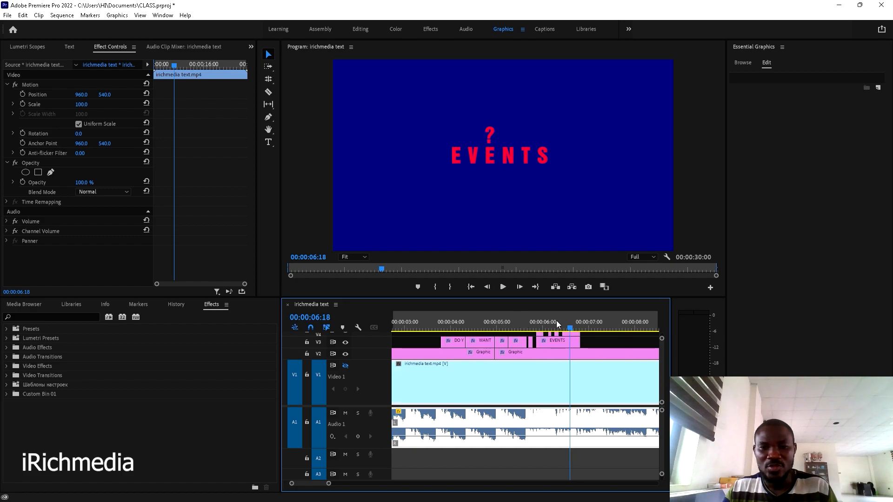
left_click(539, 326)
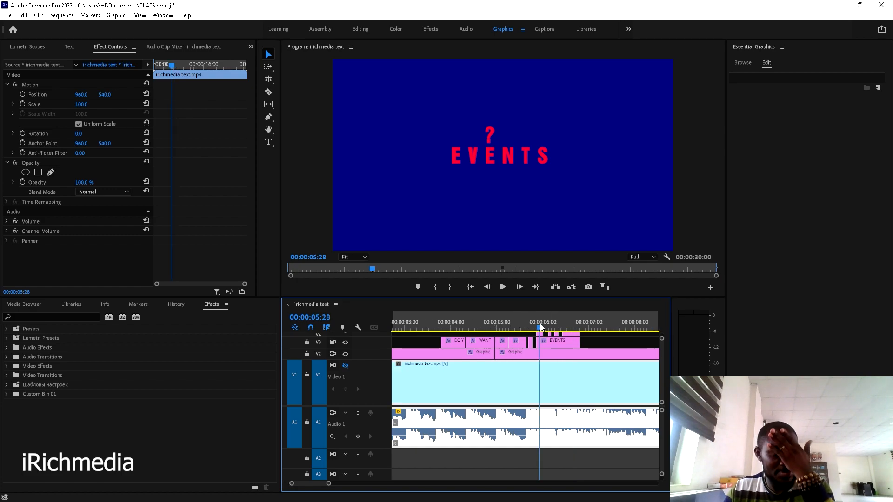
left_click(521, 325)
key("space")
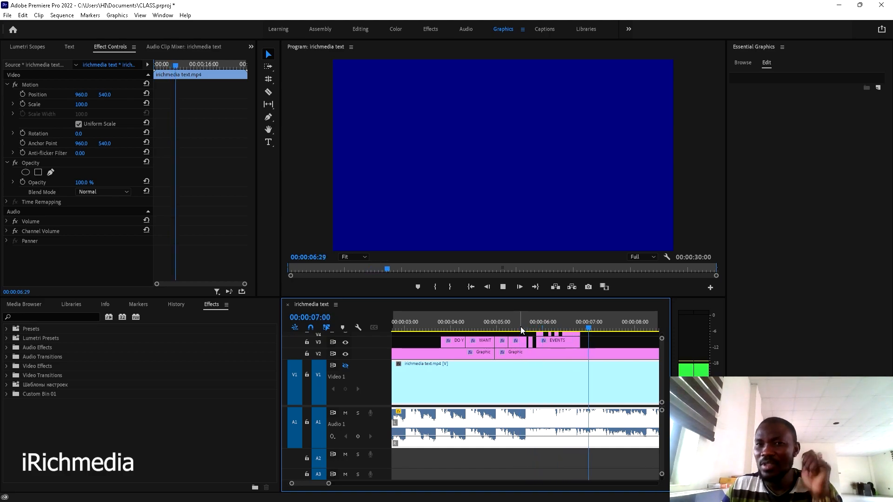
left_click_drag(521, 326, 534, 326)
key("space")
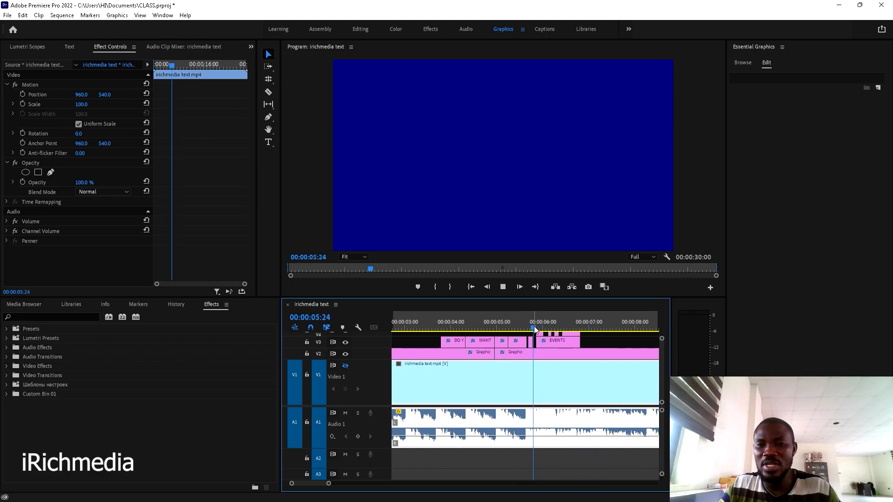
key("space")
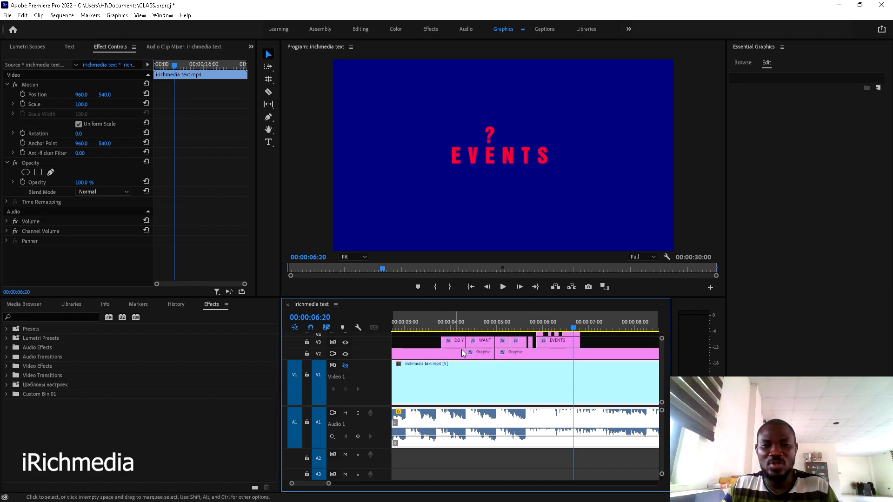
key("space")
key("space")
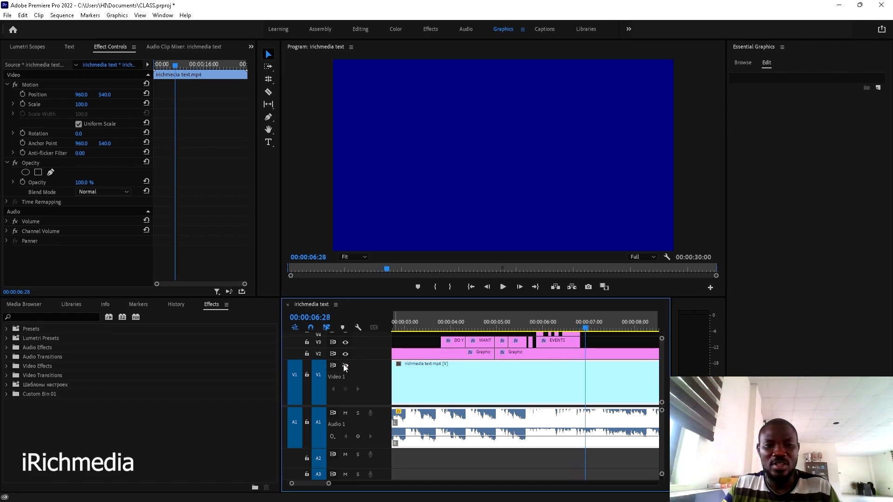
- Show the base video, hide the background, EVENTS and question-mark tracks, and stop at 06:22
left_click(345, 365)
left_click(346, 354)
left_click(345, 342)
scroll(400, 346, "up", 1)
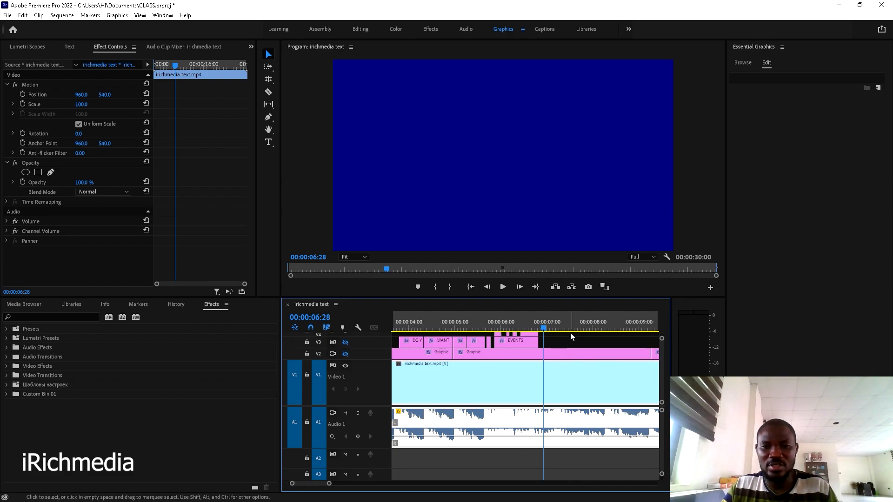
key("space")
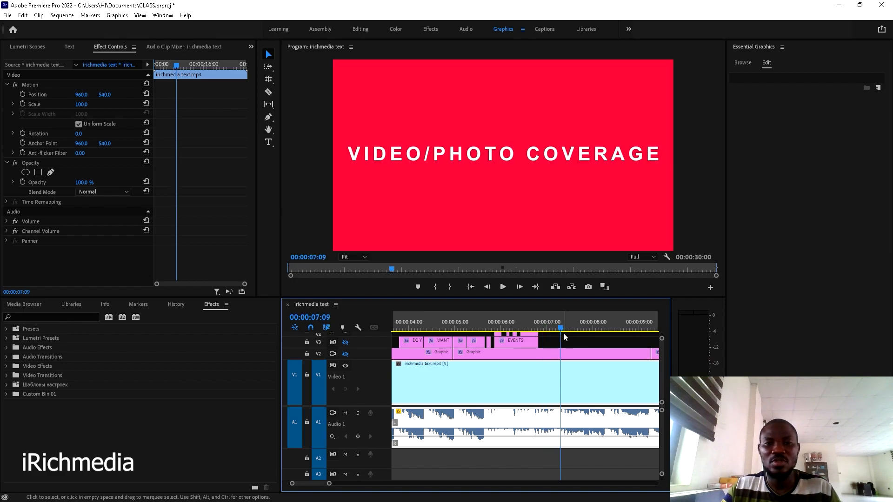
left_click(535, 325)
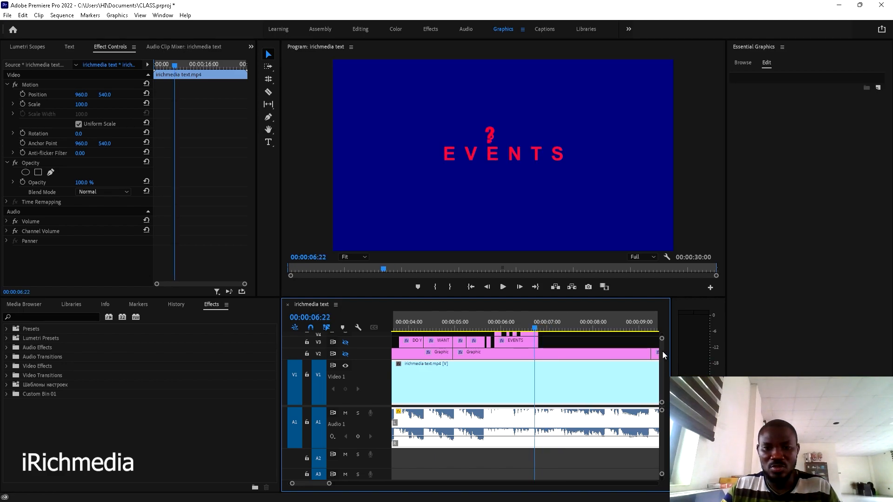
scroll(663, 352, "up", 3)
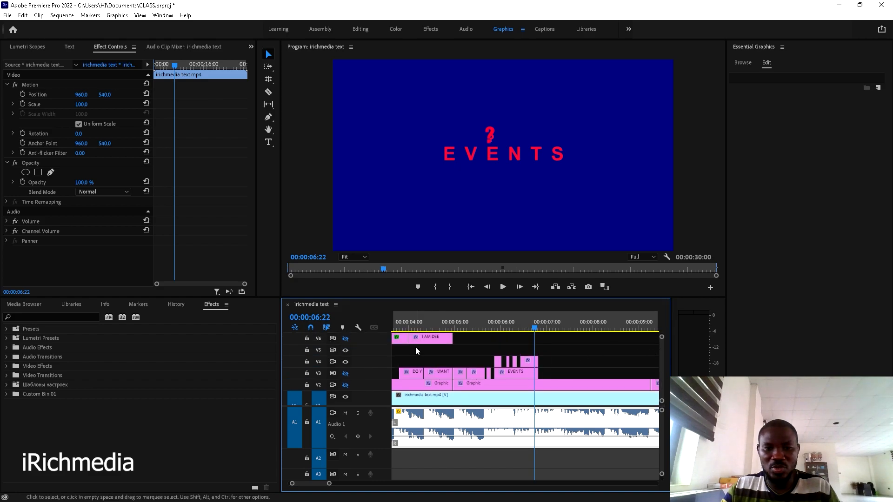
left_click(345, 362)
- Step through the frames around 07:01–07:05 to find the last blue frame before black
key("Right")
key("Right")
key("Right")
key("space")
left_click(555, 322)
key("Left")
key("Left")
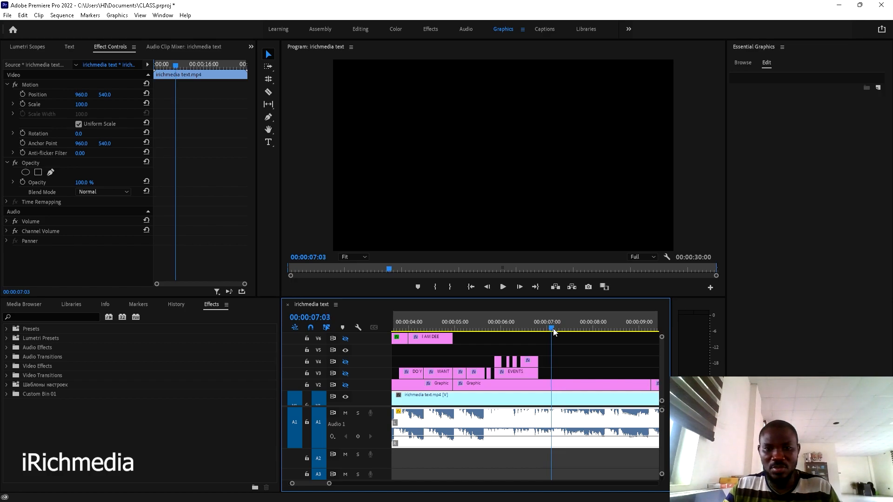
scroll(567, 370, "up", 3)
key("Left")
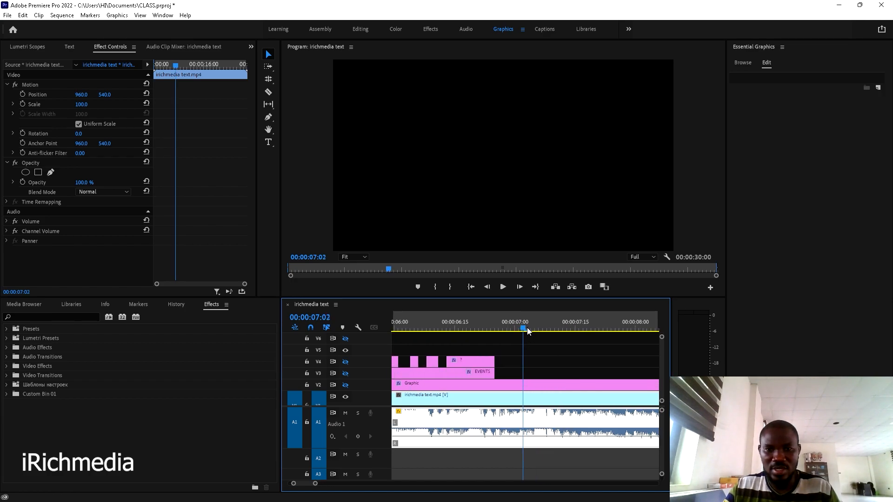
left_click_drag(524, 329, 525, 329)
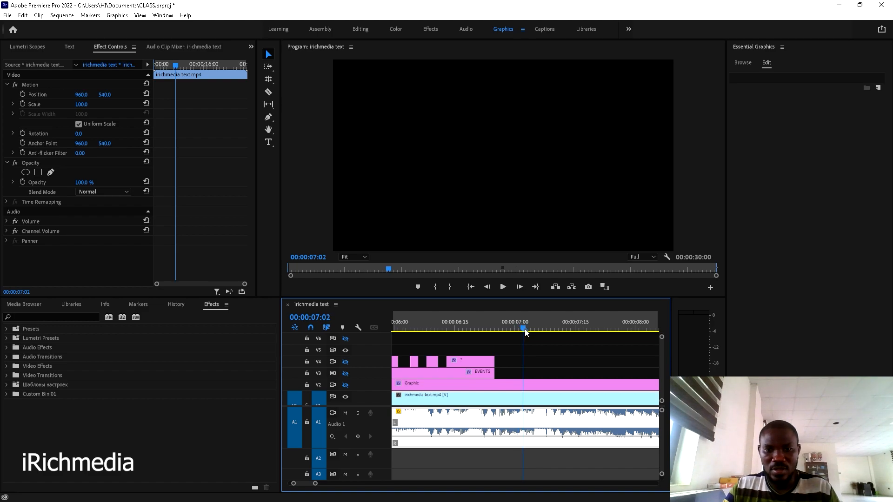
- Cut a short piece out of the V2 Graphic clip at 07:01, leaving a gap
key("Left")
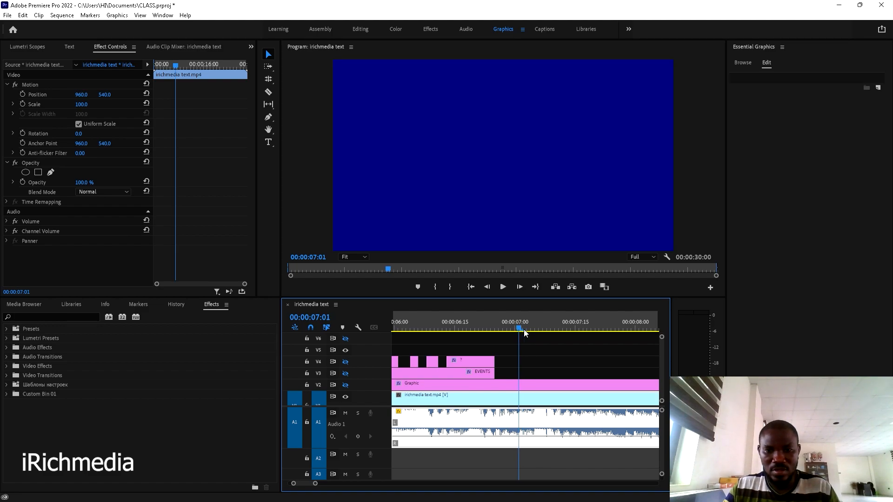
key("c")
left_click(520, 384)
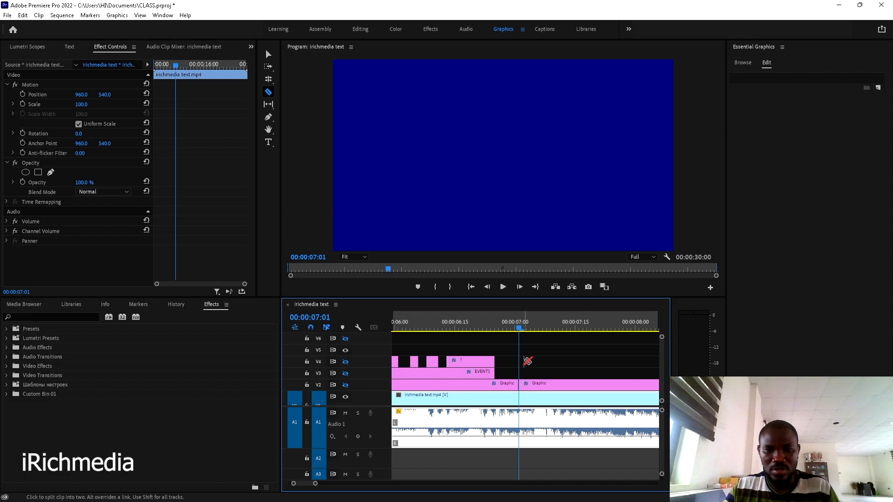
key("Right")
key("Right")
key("Right")
key("Right")
key("Right")
left_click(541, 385)
key("v")
left_click(529, 387)
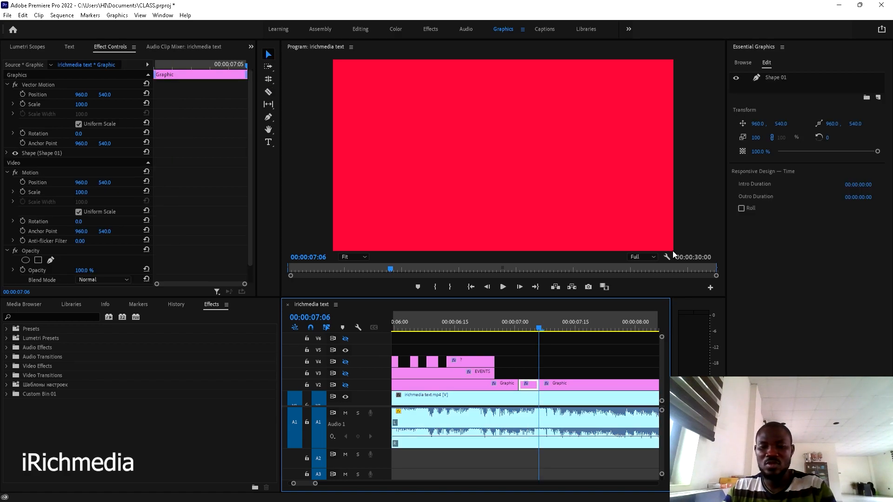
key("Delete")
- Set the later Graphic clip's Shape 01 fill to a colour sampled from the program frame
left_click(563, 382)
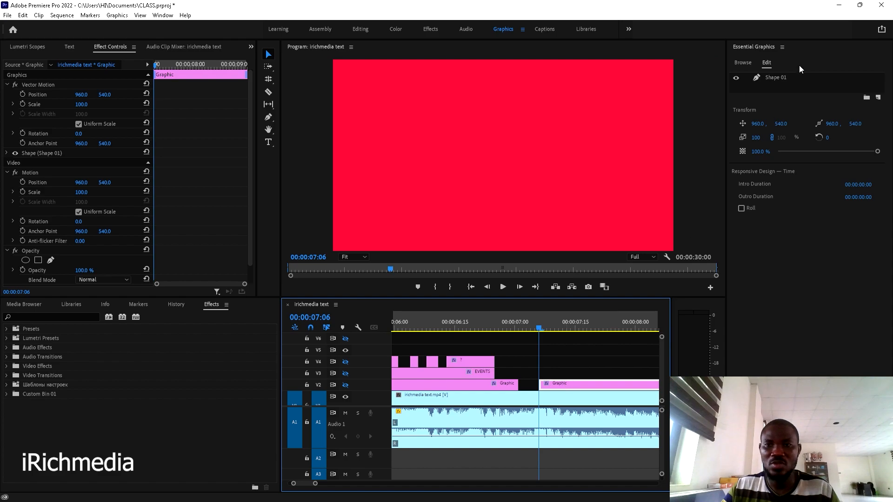
left_click(775, 79)
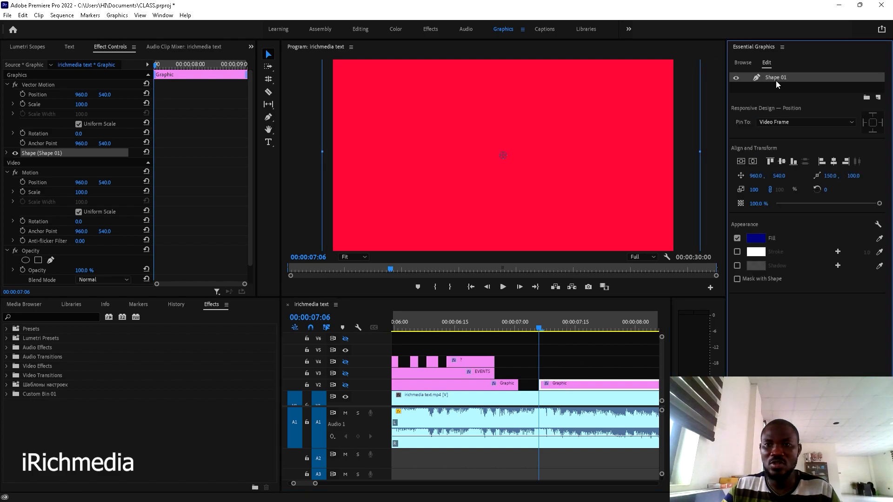
left_click(880, 239)
left_click(553, 186)
- Deselect all clips and preview the red VIDEO/PHOTO COVERAGE frame at 07:10
left_click(582, 367)
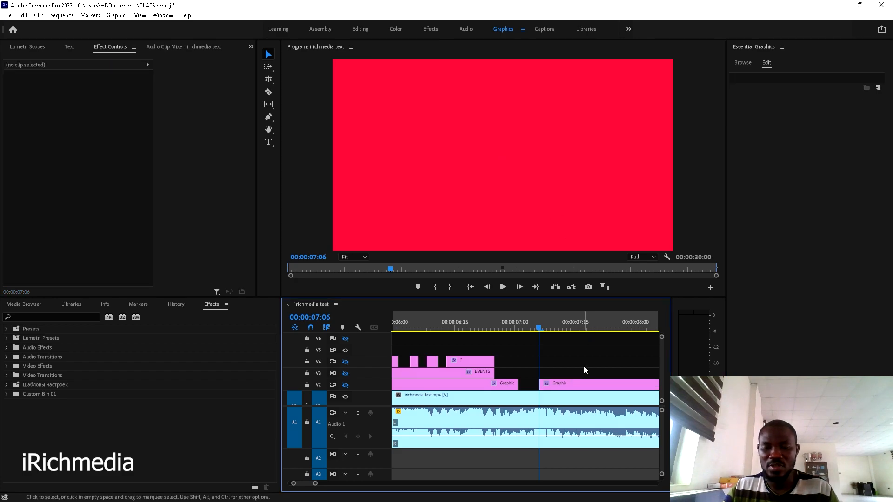
key("space")
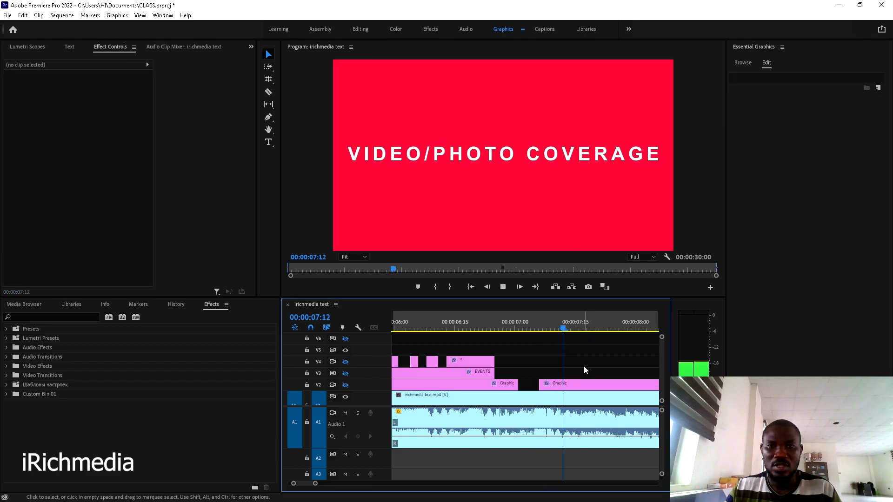
key("space")
left_click(556, 325)
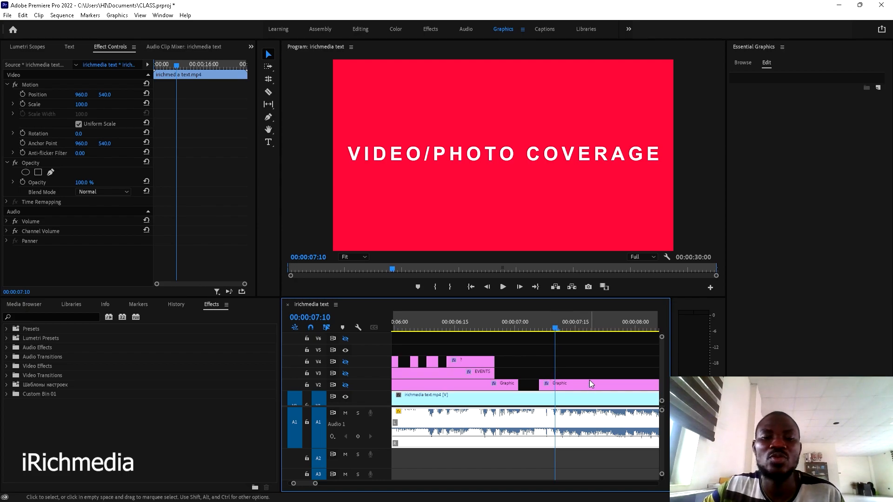
left_click(577, 356)
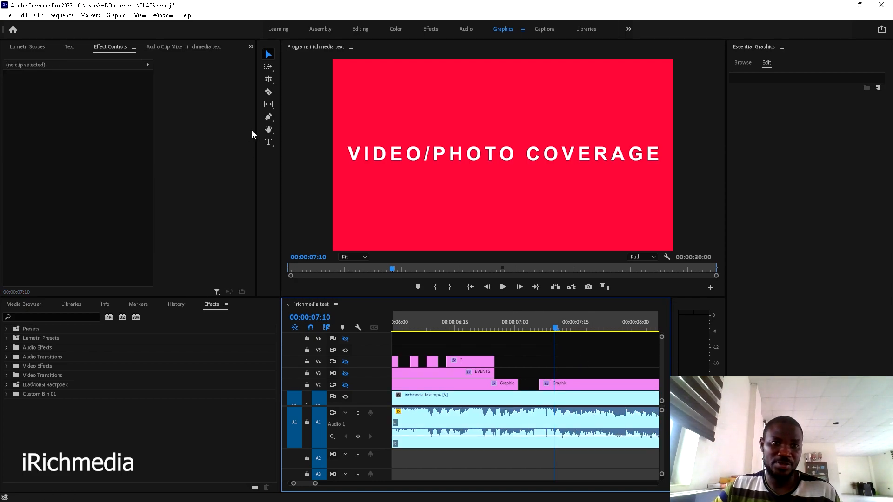
- Create a new VIDEO / PHOTO COVERAGE text box in the program frame
left_click(269, 141)
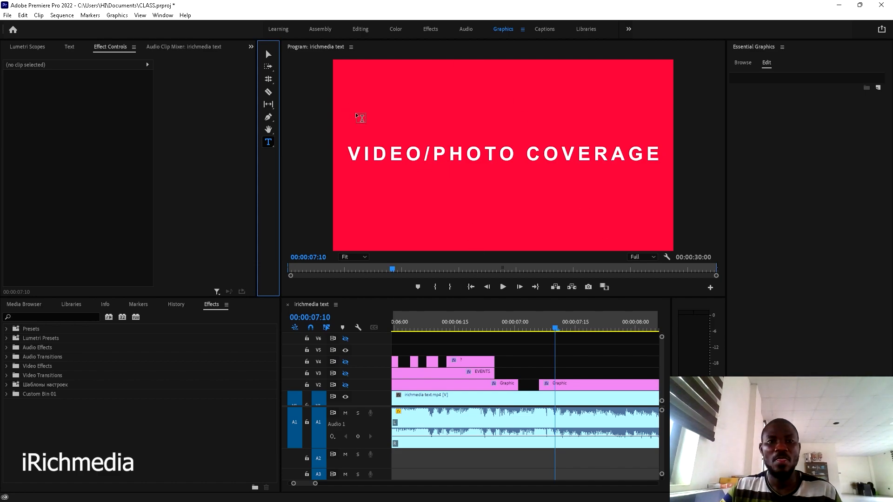
left_click(352, 141)
left_click(351, 136)
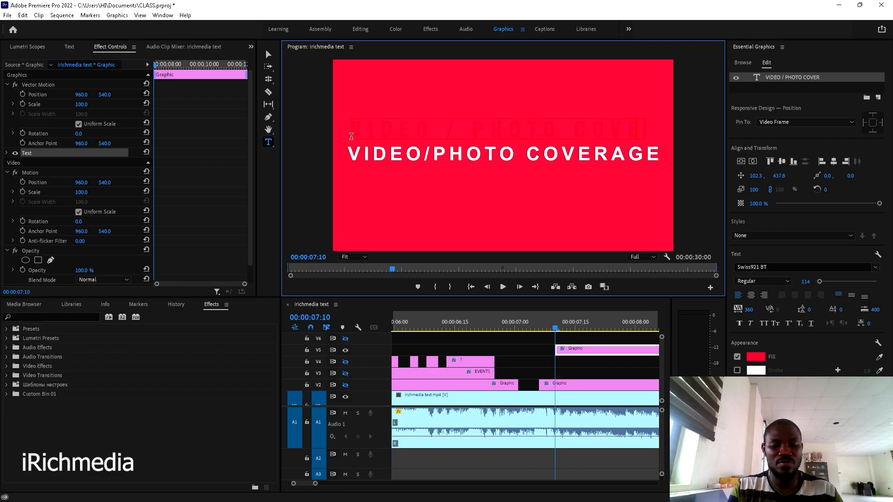
type("AGE")
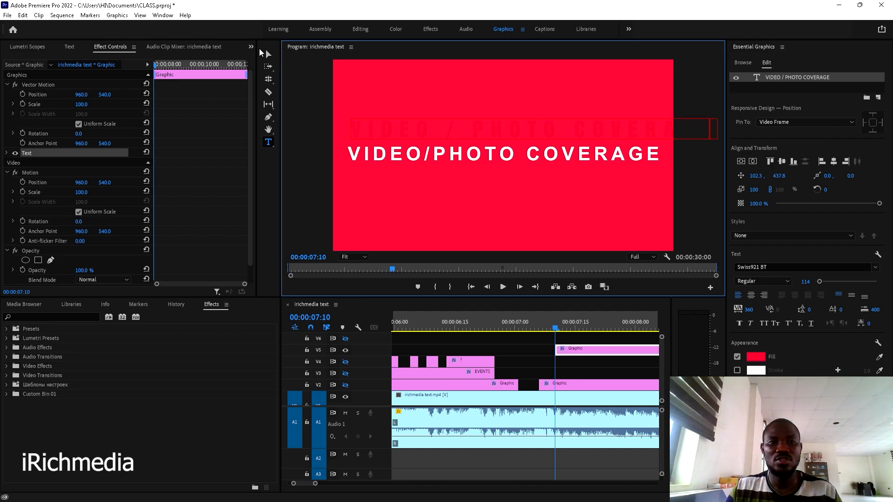
key("Escape")
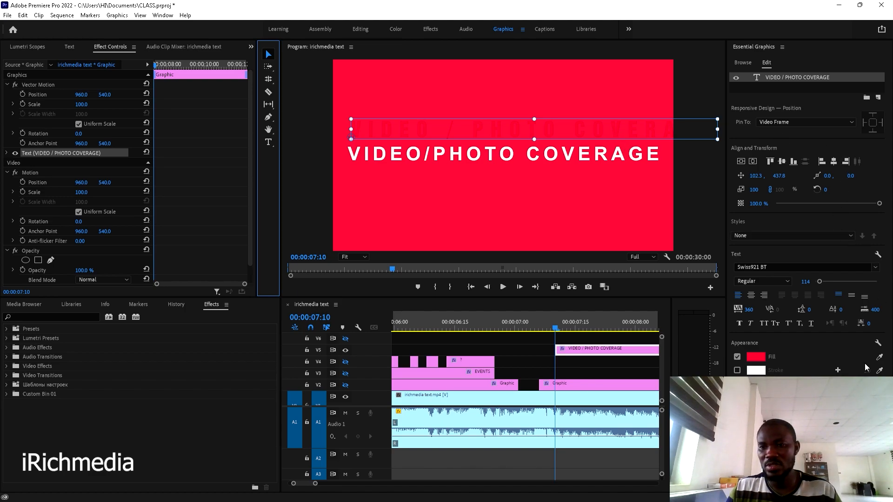
- Make the title white, tighten tracking, centre it both ways, and move its clip to V3 at 07:05
left_click(880, 357)
left_click(534, 146)
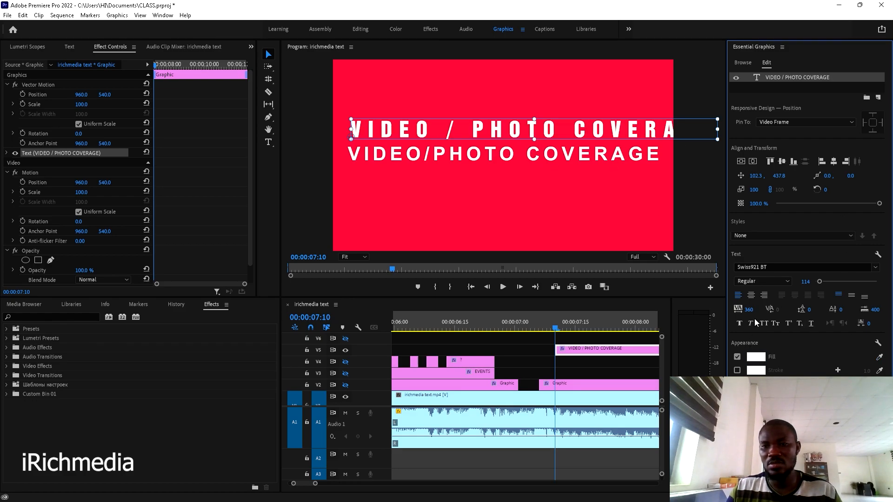
left_click_drag(752, 317, 689, 316)
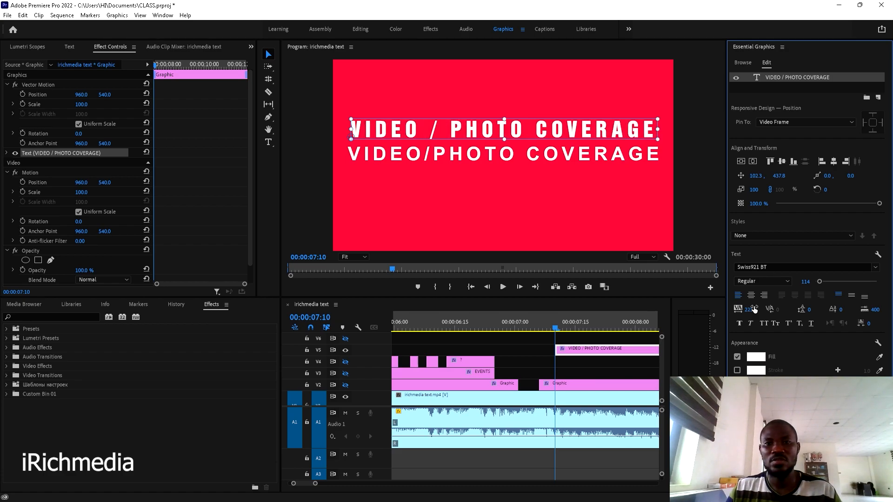
left_click(833, 162)
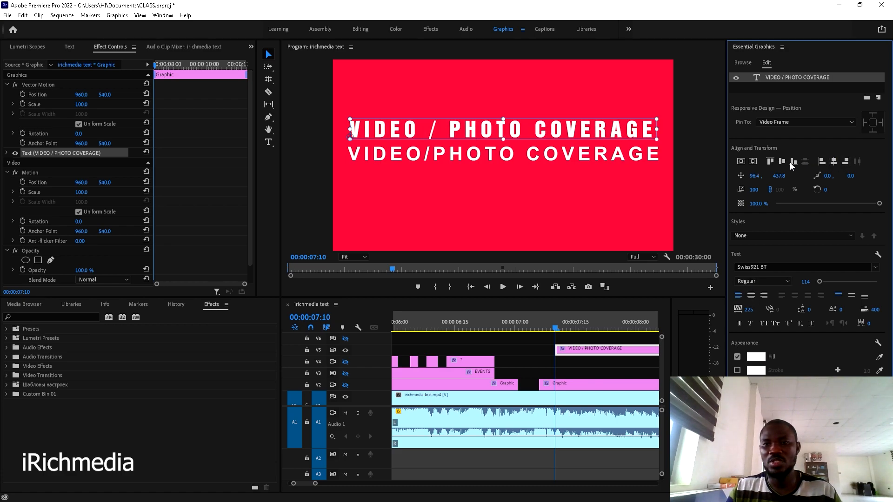
left_click(743, 164)
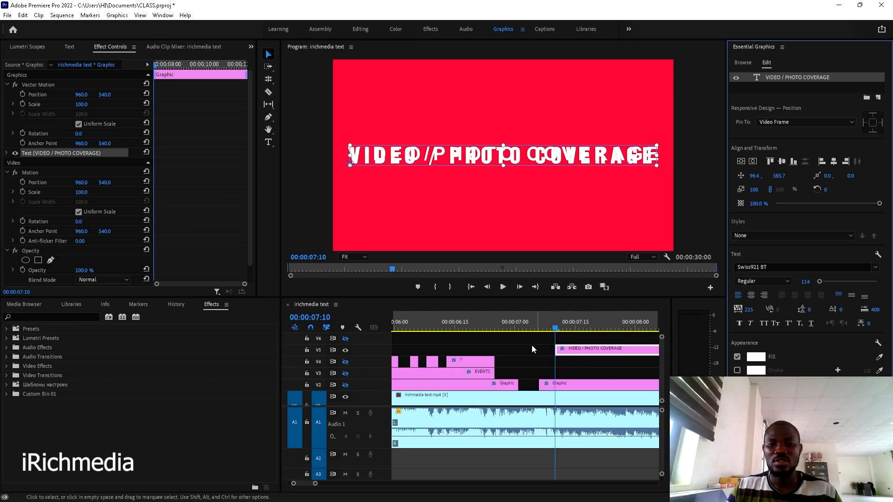
key("shift+Left")
left_click_drag(601, 353, 566, 365)
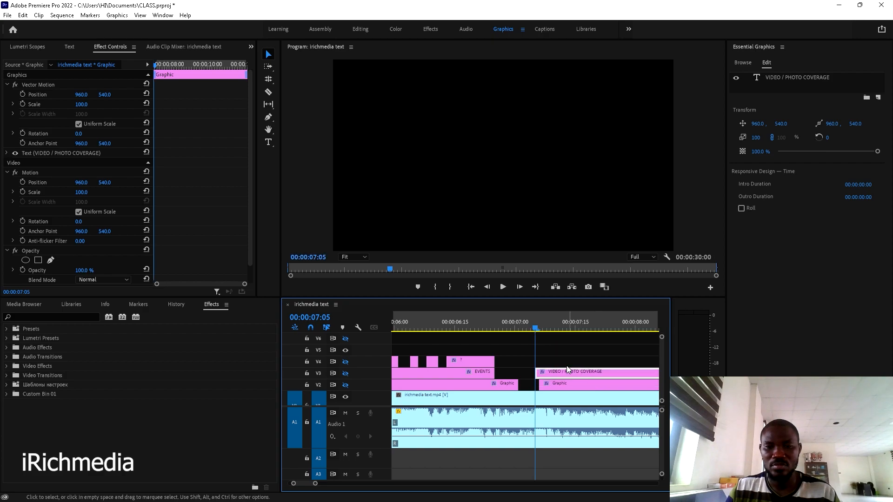
- Align the title clip's start with the Graphic clip on V2 and play back to check
key("=")
left_click_drag(488, 375, 499, 375)
key("minus")
key("minus")
key("minus")
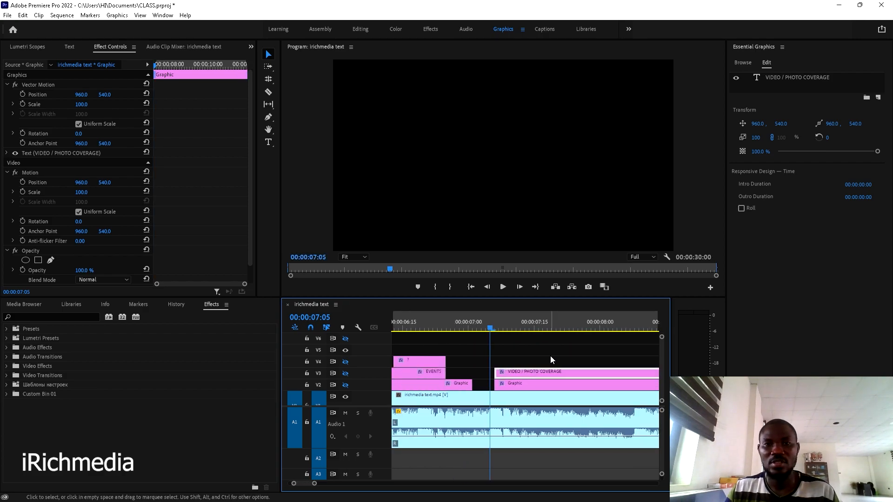
key("space")
key("space")
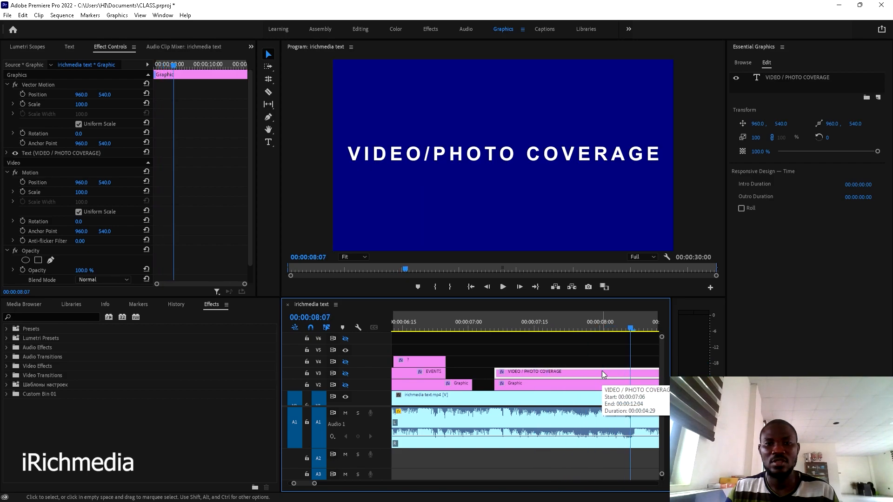
left_click(496, 322)
key("space")
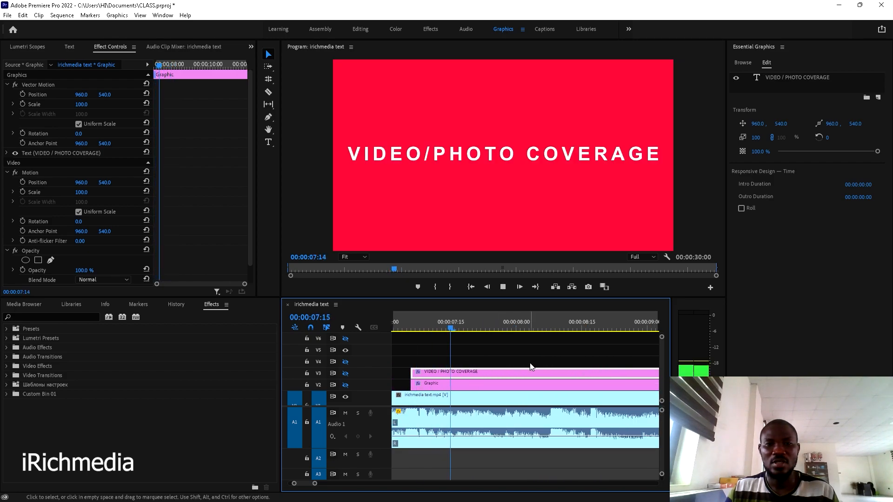
key("space")
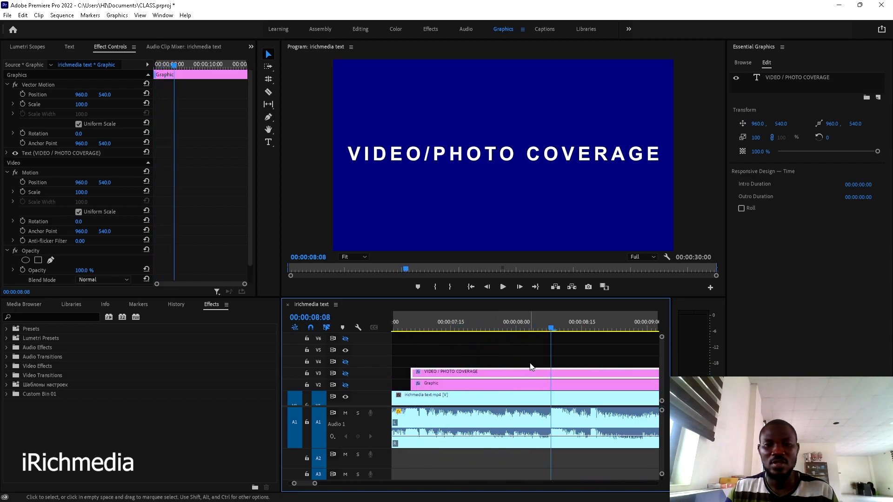
- Replay from 07:05 and step frame by frame to the last red frame at 07:29
left_click(406, 326)
key("space")
left_click(405, 324)
key("space")
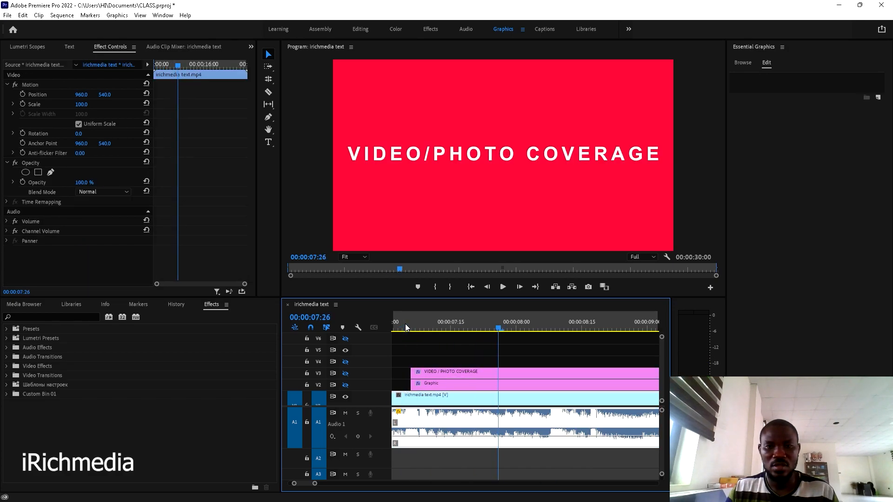
key("space")
key("space")
key("Left")
key("Left")
key("Left")
key("Left")
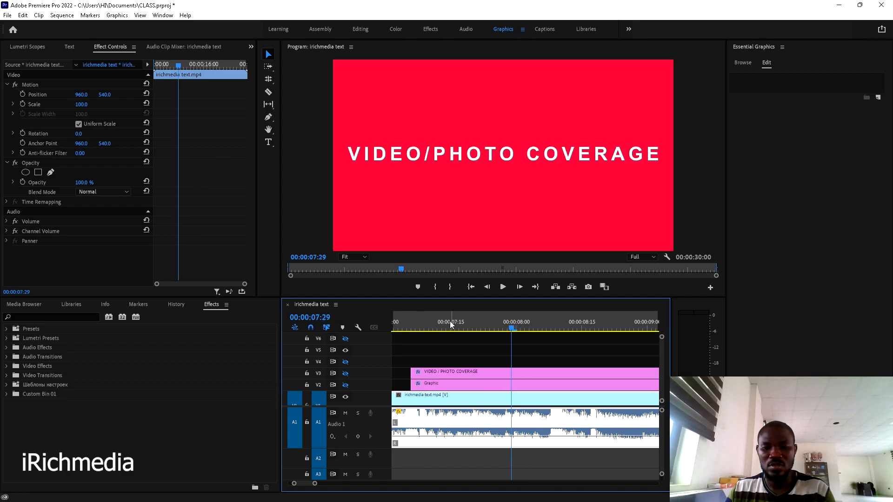
key("Right")
key("Left")
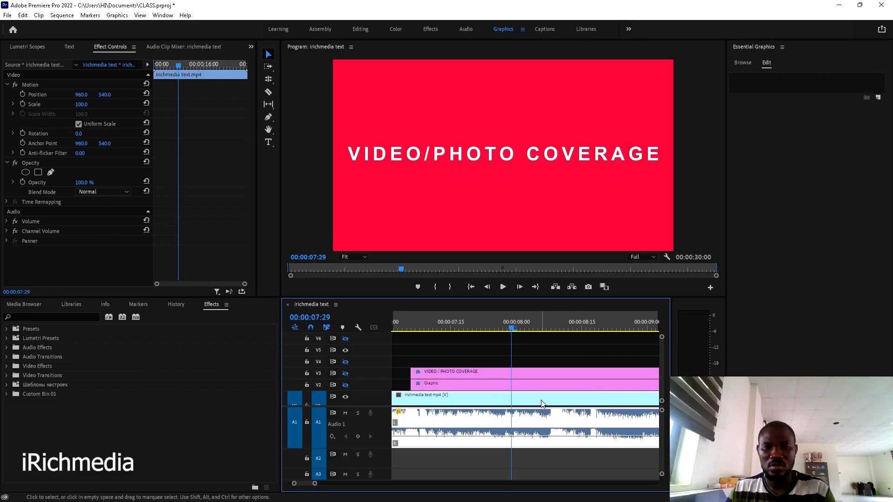
- Split the V2 Graphic background clip at 07:29 and select its later piece
key("c")
left_click(516, 387)
key("v")
left_click(558, 384)
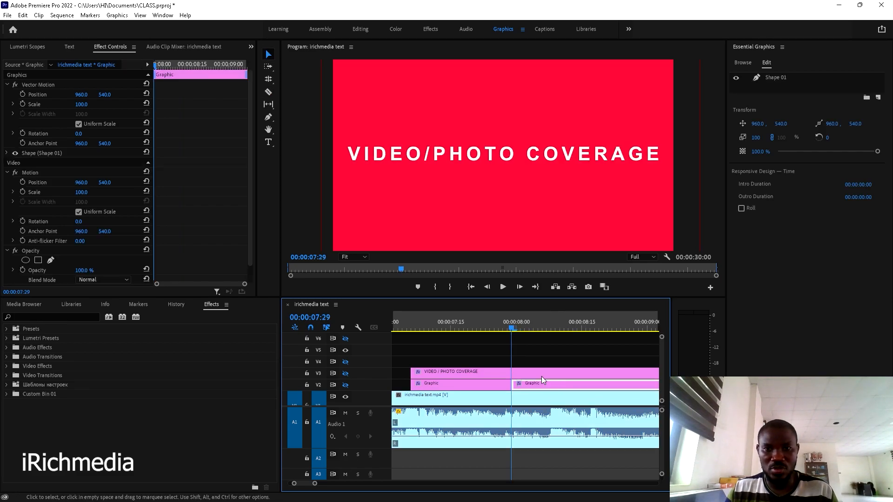
- Set that piece's Shape 01 fill to the frame's dark blue
left_click(781, 80)
scroll(554, 370, "down", 2)
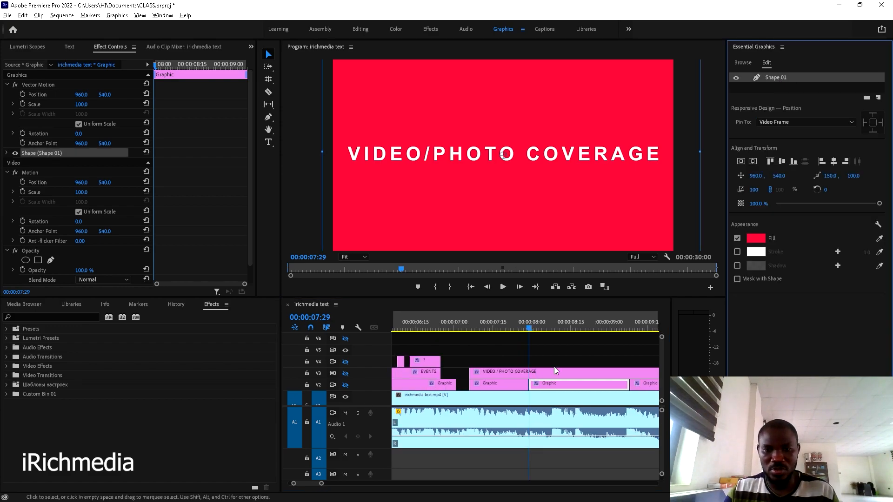
scroll(554, 367, "down", 1)
left_click(563, 384)
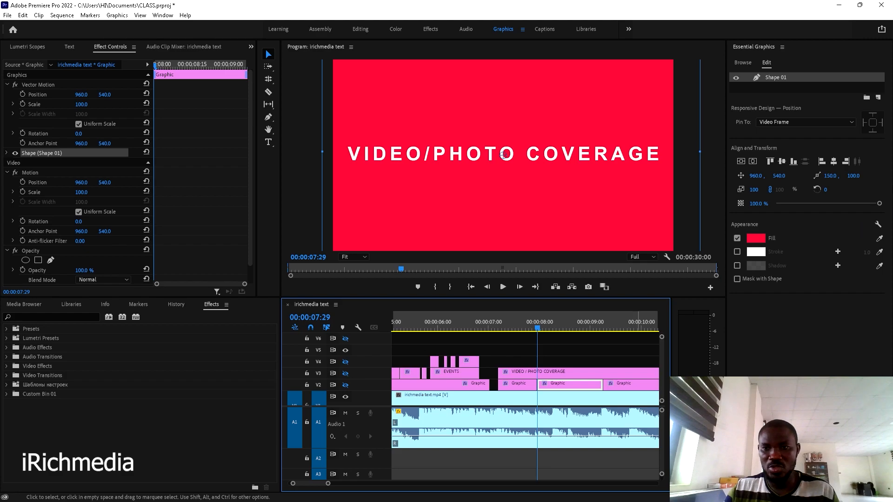
left_click(543, 322)
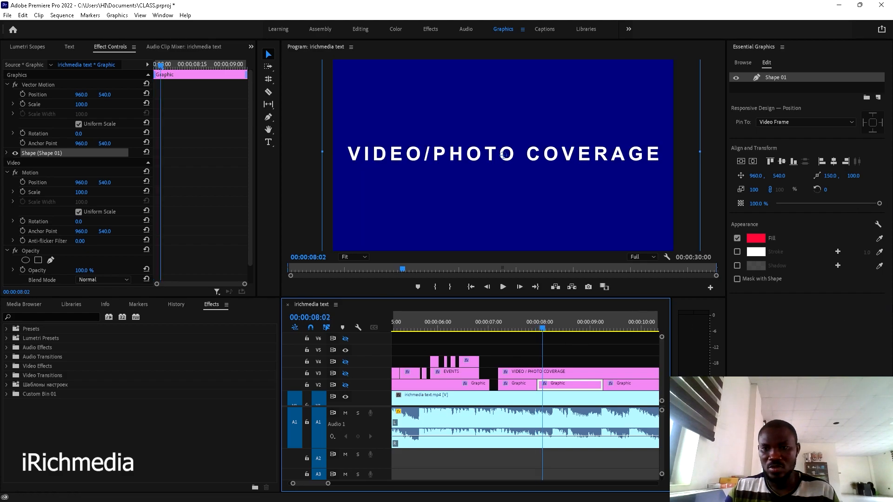
left_click(880, 239)
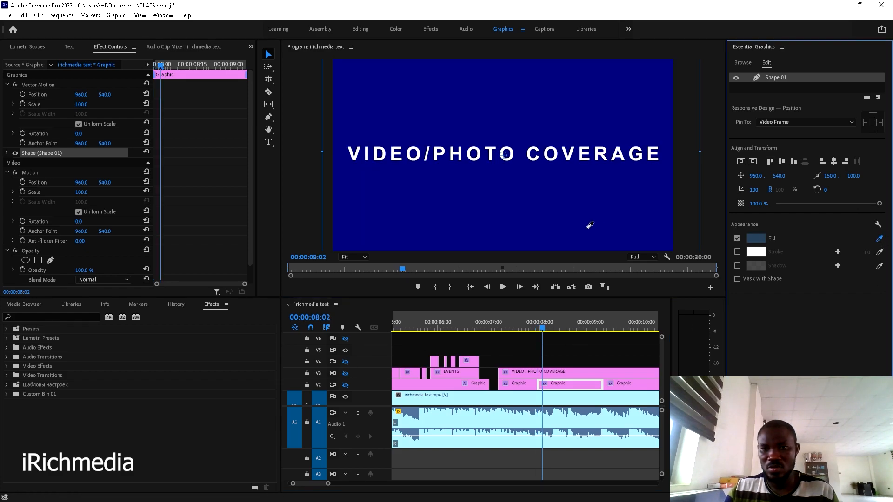
left_click(548, 219)
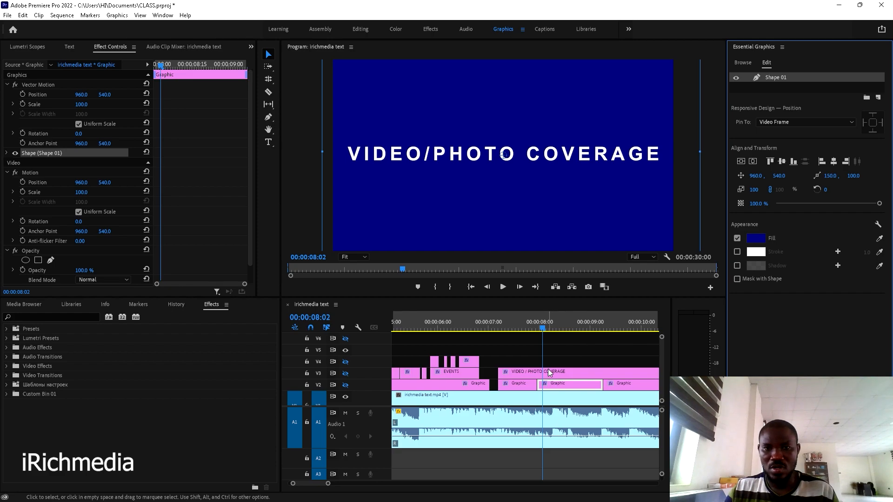
- Split the VIDEO / PHOTO COVERAGE title clip on V3 at 08:13
left_click(545, 373)
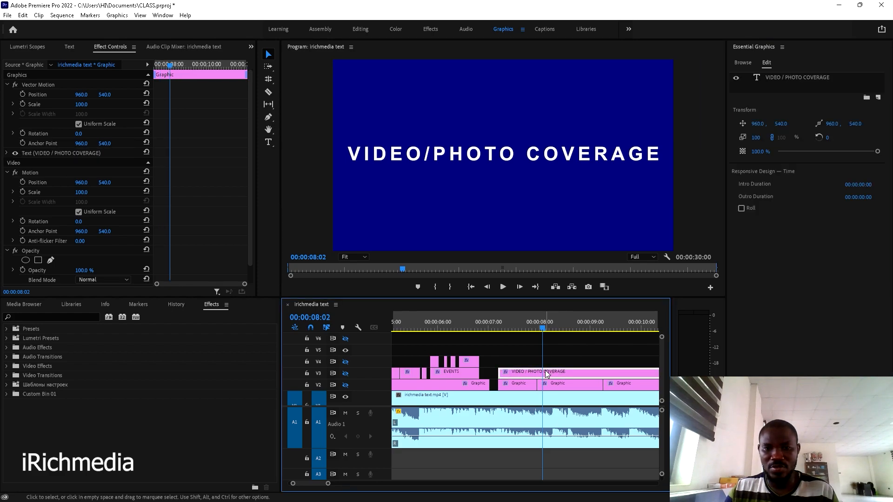
scroll(545, 375, "down", 3)
key("space")
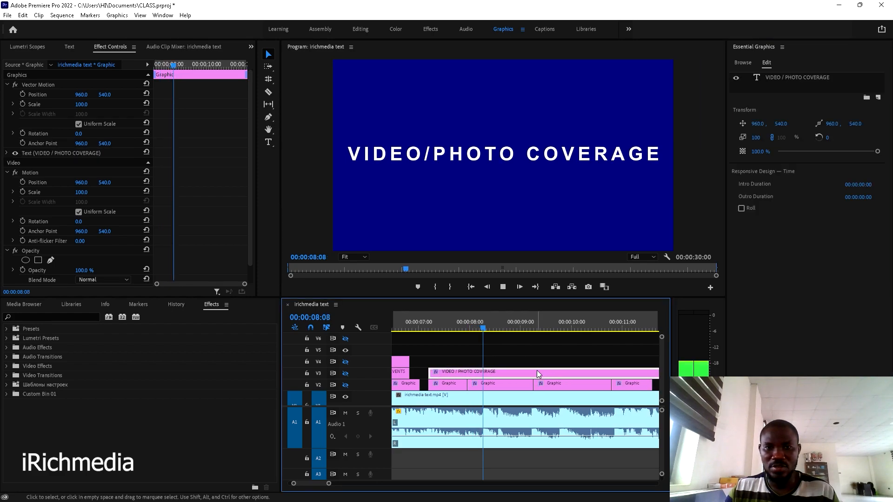
left_click_drag(502, 317, 492, 328)
key("c")
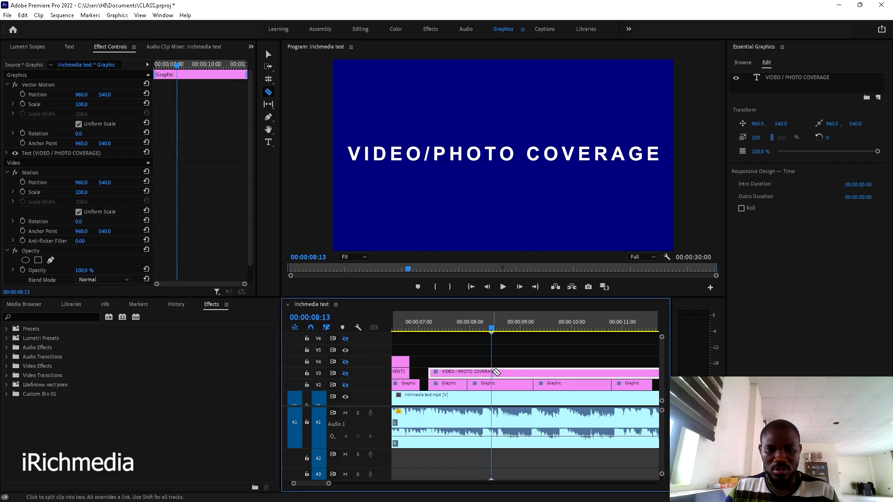
left_click(495, 372)
- Select the second title piece at 08:16 and its text layer, and show track V3's output
key("v")
left_click(497, 328)
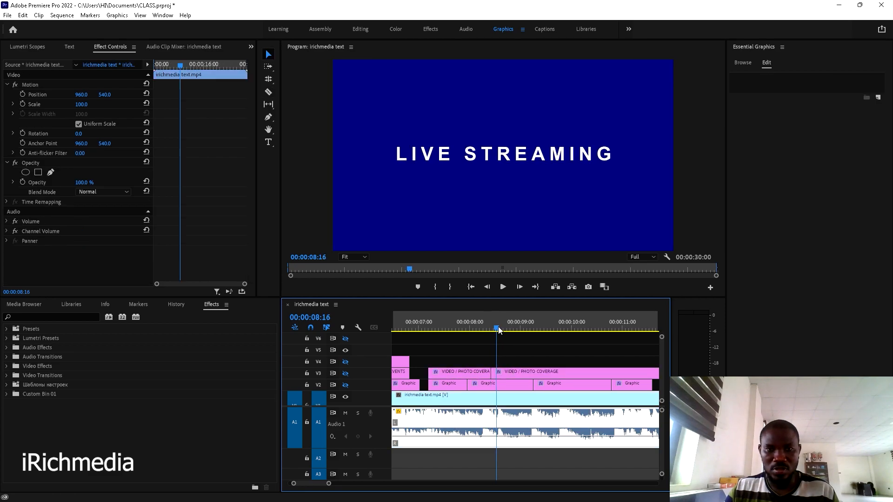
left_click(512, 374)
left_click(506, 150)
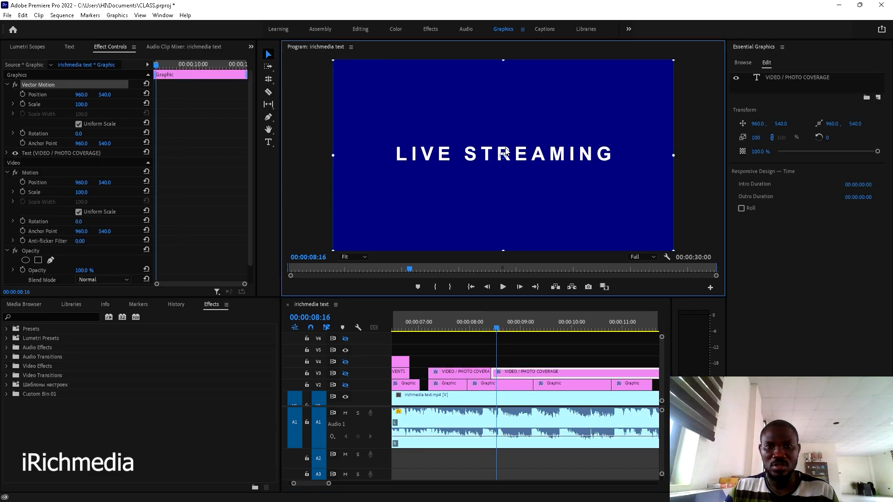
left_click(807, 76)
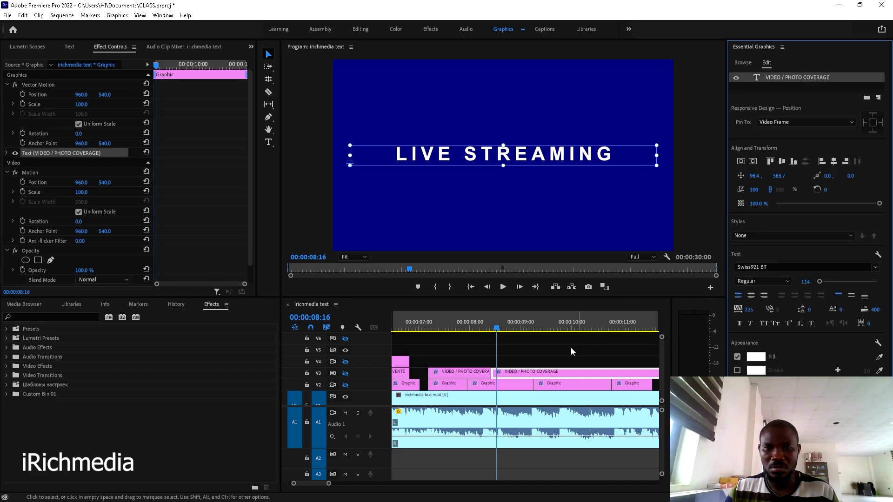
left_click(469, 154)
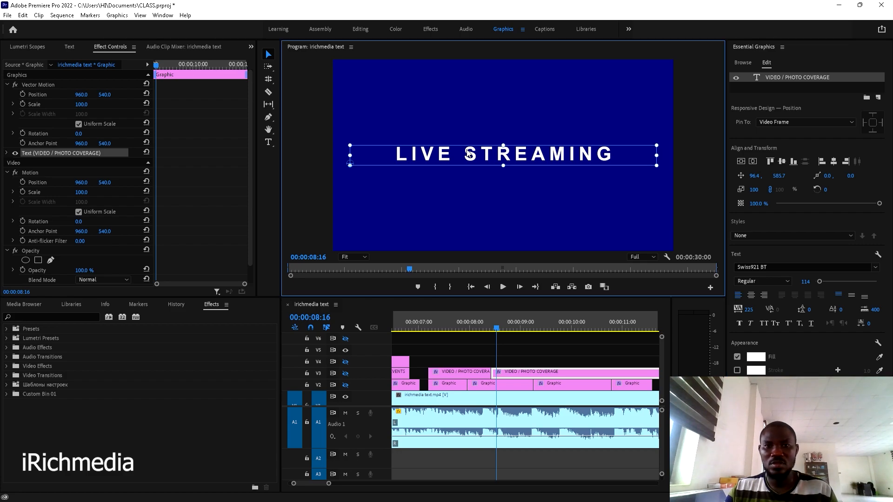
left_click(345, 374)
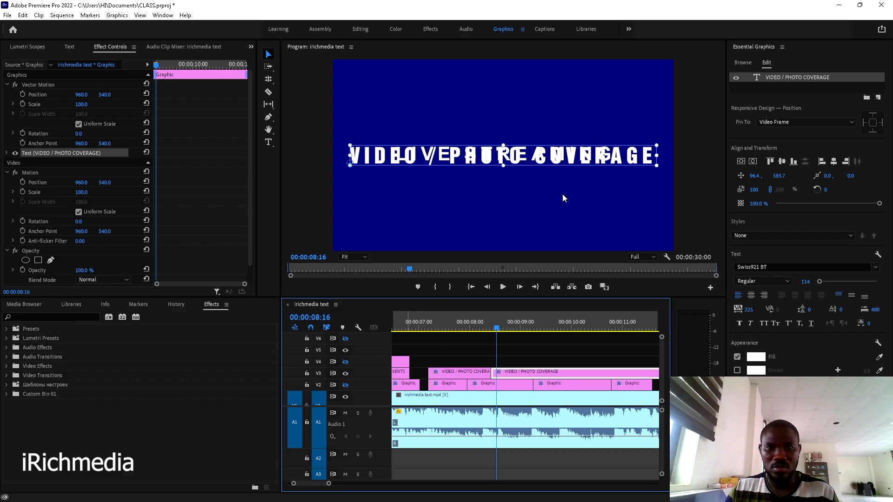
- Retype the title as LIVE STREAMING, centre it horizontally, and preview with V3 hidden
double_click(529, 148)
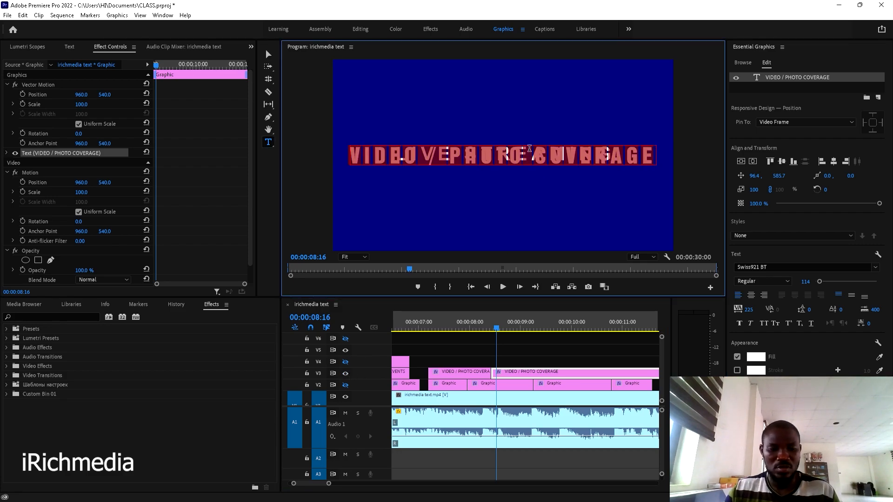
type("LIVE")
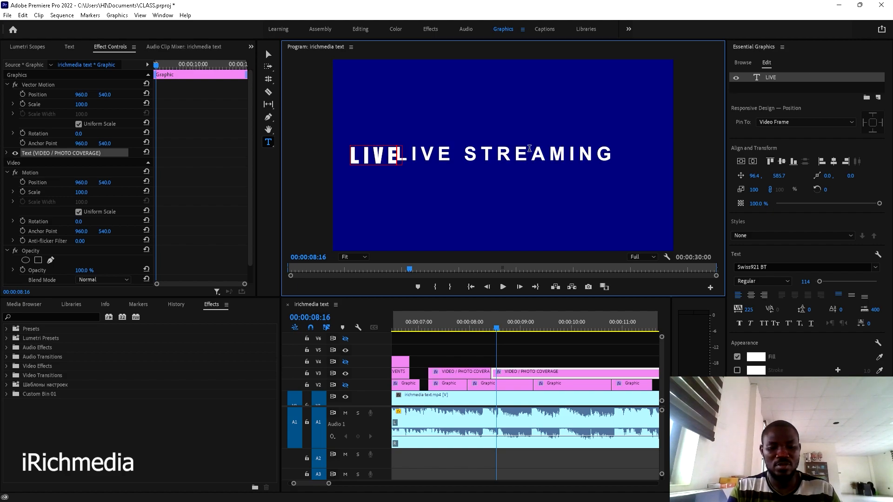
type(" STREAMING")
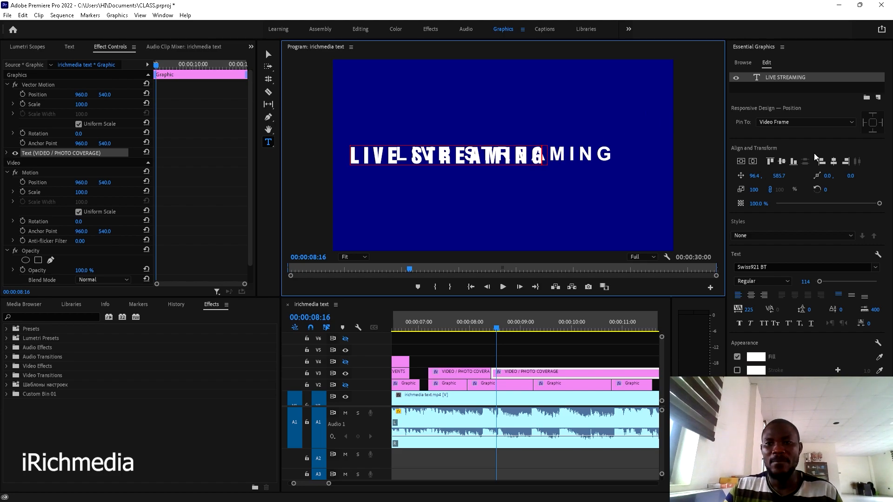
left_click(833, 161)
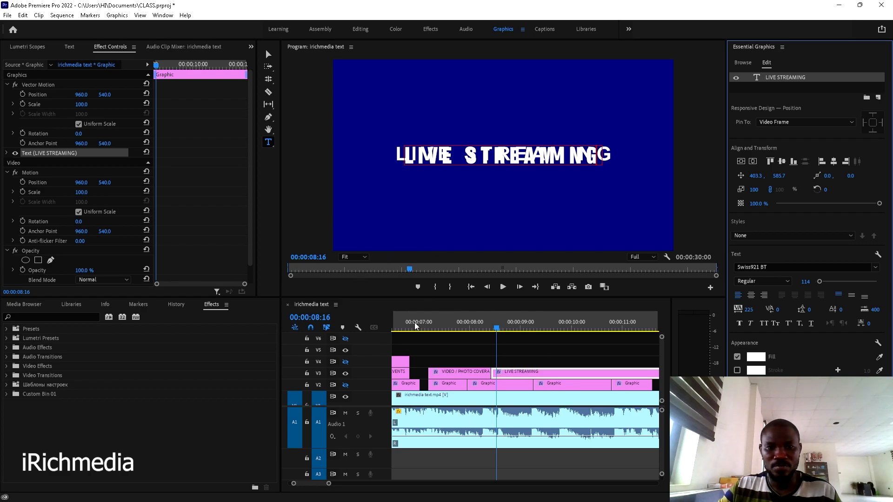
left_click(346, 375)
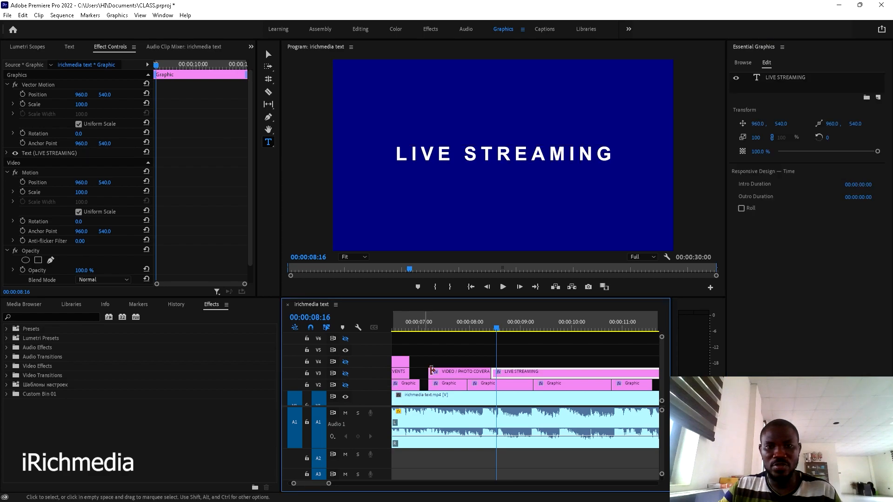
key("space")
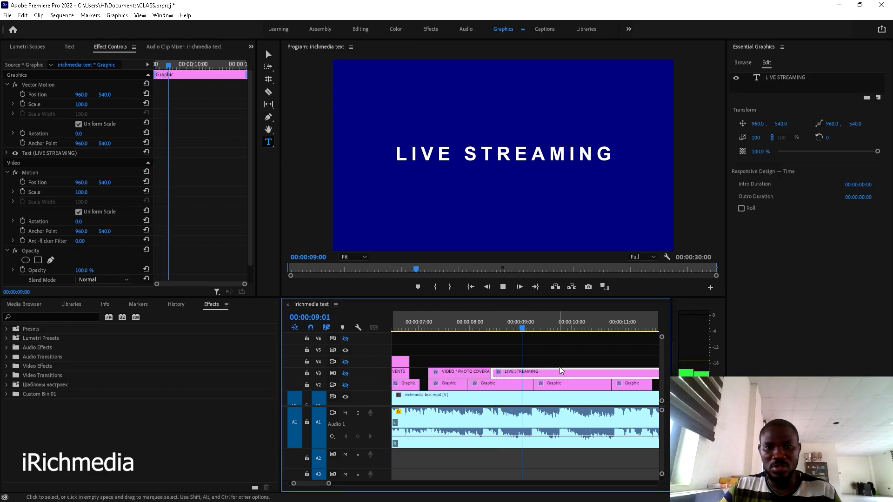
- Split the LIVE STREAMING clip on V3 at 09:07 and select its second piece
key("space")
left_click_drag(547, 329, 532, 331)
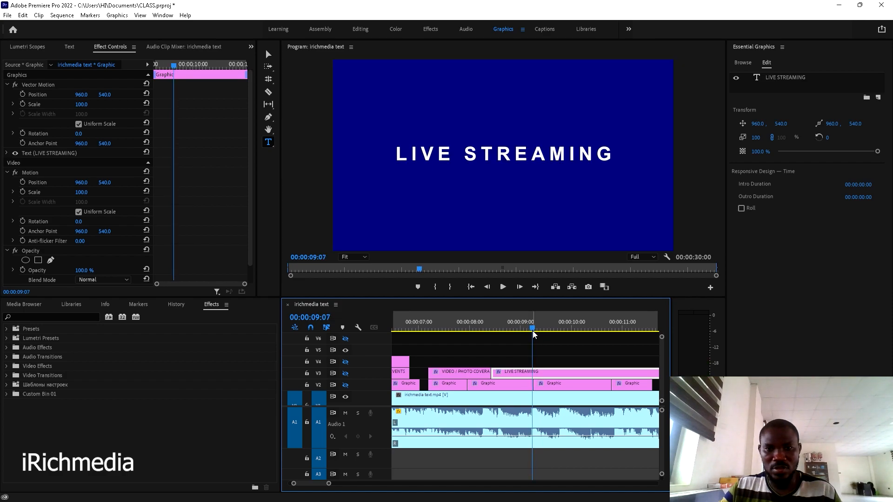
key("c")
left_click(534, 372)
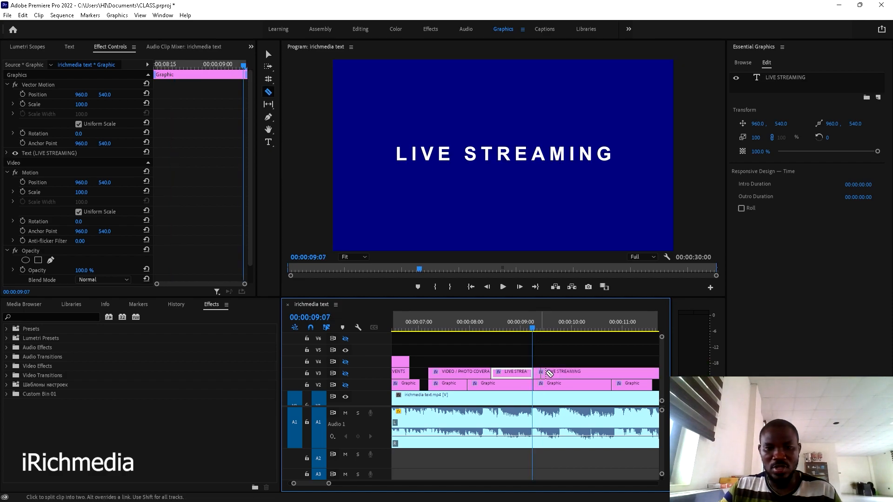
key("v")
key("space")
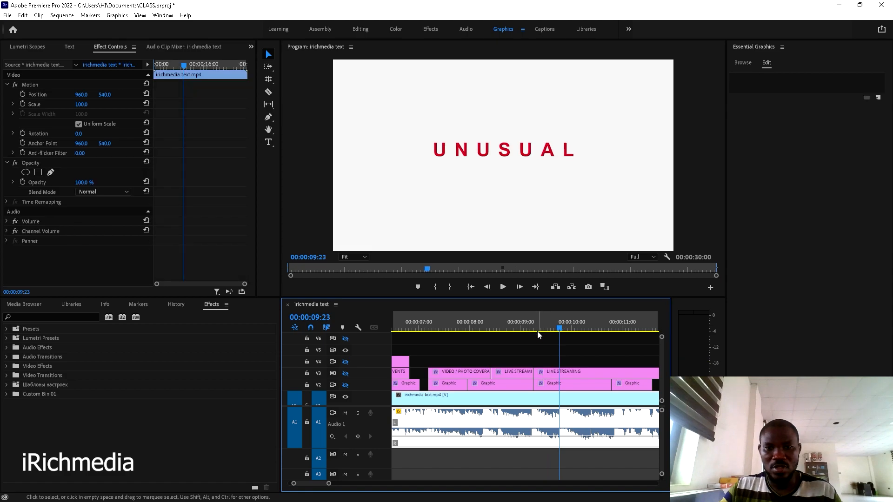
left_click_drag(561, 329, 551, 332)
left_click(548, 370)
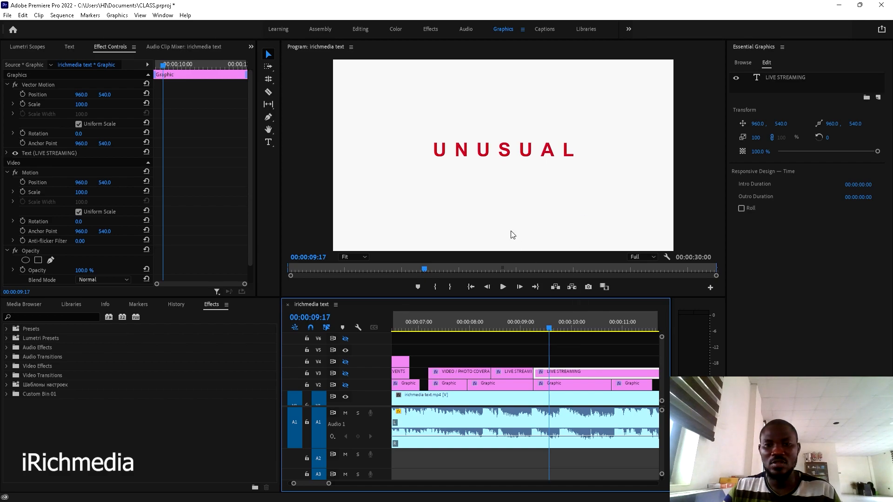
- Retype the second piece as UNUSUAL, centre it to the video frame, and fill it red
double_click(508, 155)
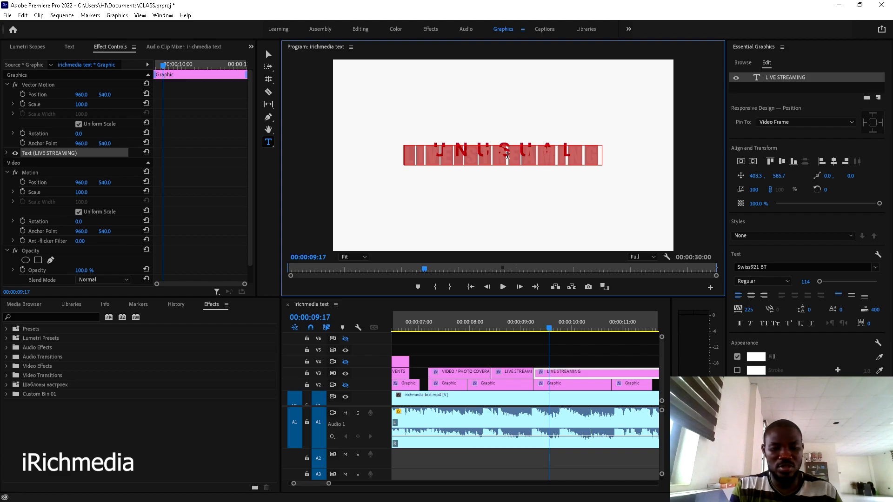
type("UNUSU")
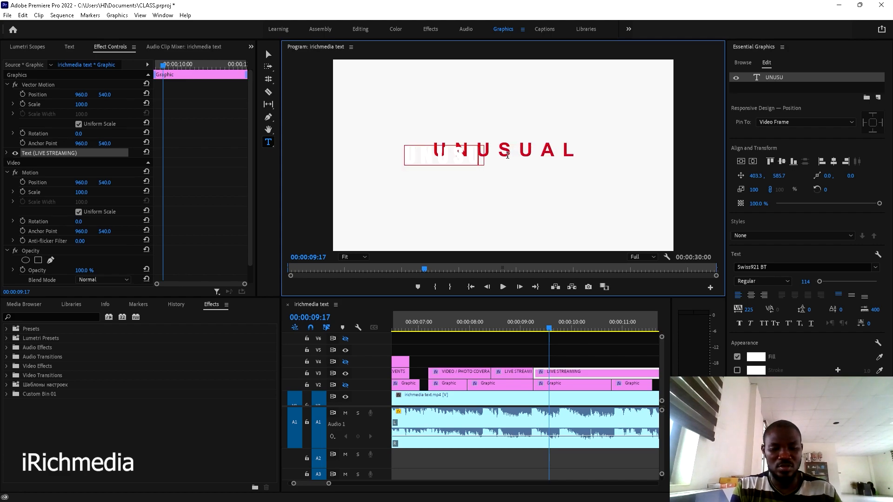
type("AL")
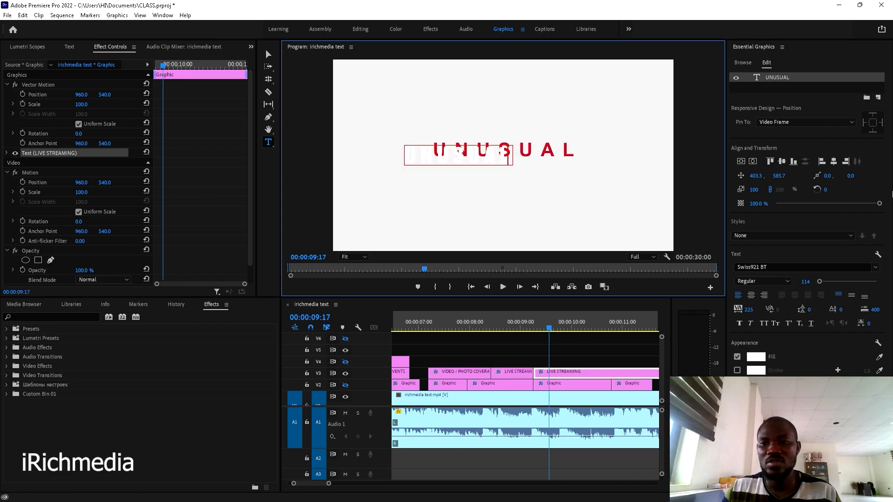
left_click(268, 54)
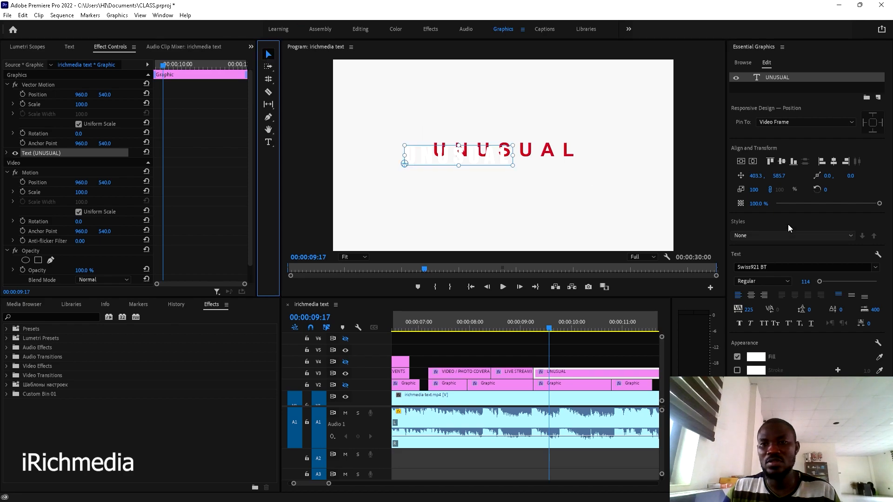
left_click(739, 161)
left_click(752, 162)
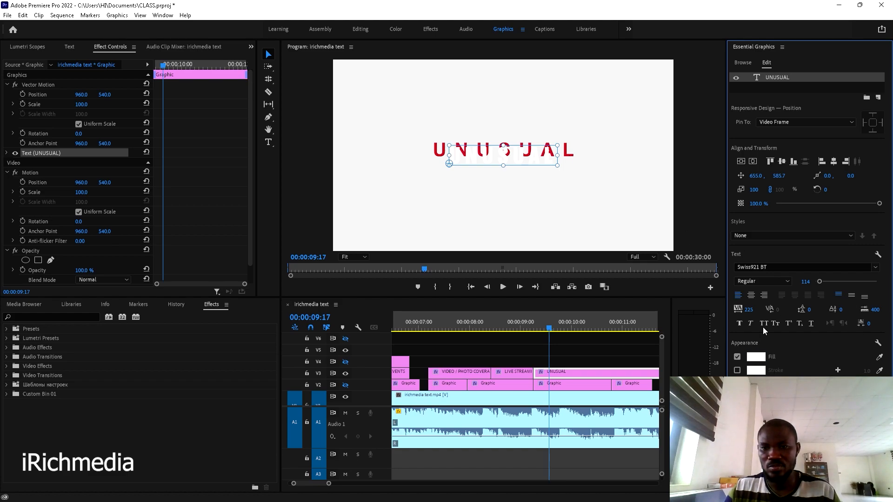
left_click(880, 357)
left_click(567, 150)
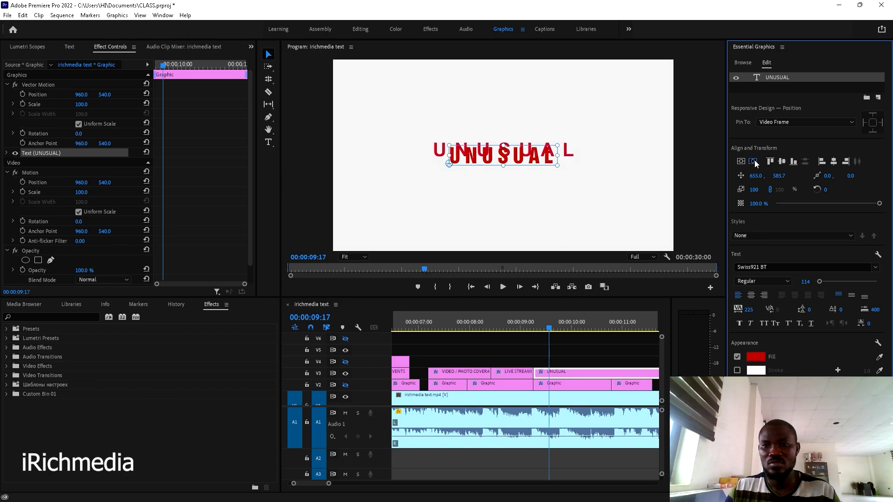
left_click(589, 353)
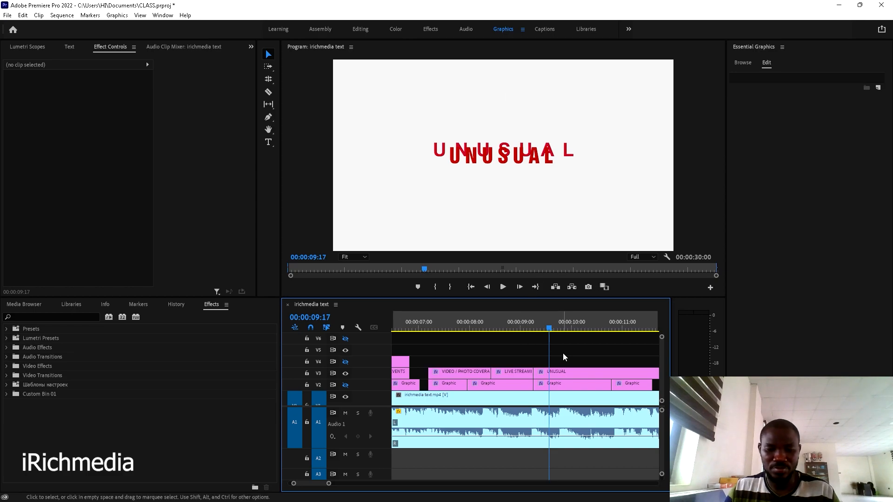
- Hide both title tracks and preview the LIVE STREAMING to UNUSUAL change from 09:07
scroll(563, 357, "down", 3)
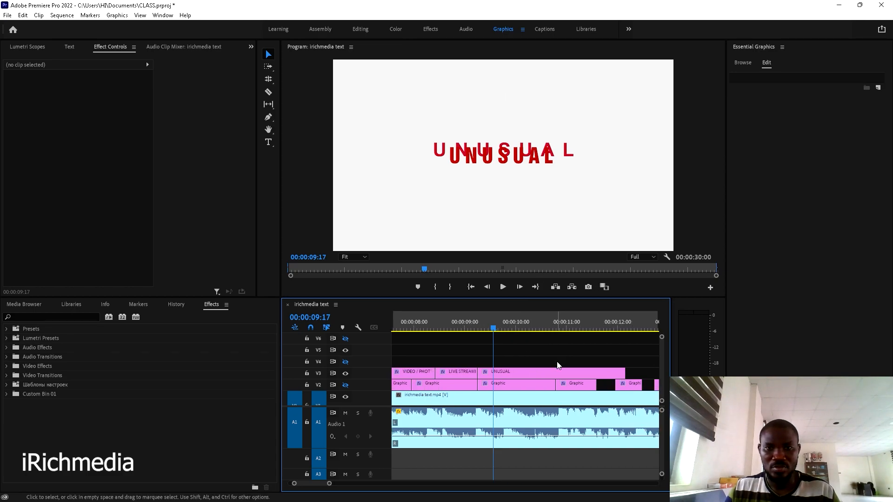
left_click(346, 384)
left_click(346, 374)
left_click(479, 324)
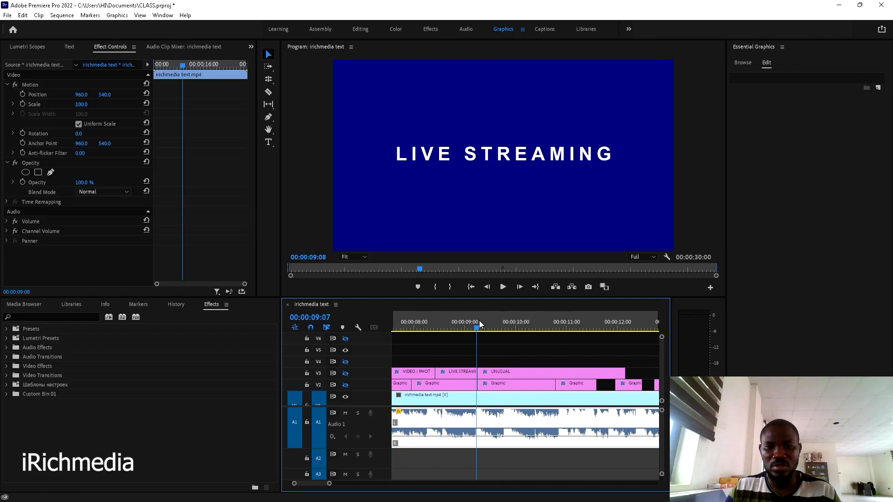
key("space")
key("space")
left_click(483, 325)
left_click(480, 326)
key("space")
key("space")
left_click(480, 327)
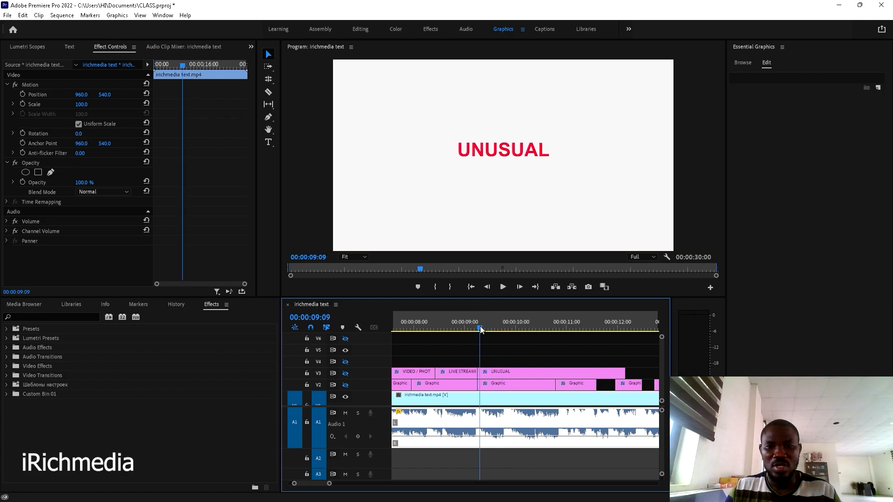
key("space")
left_click(475, 326)
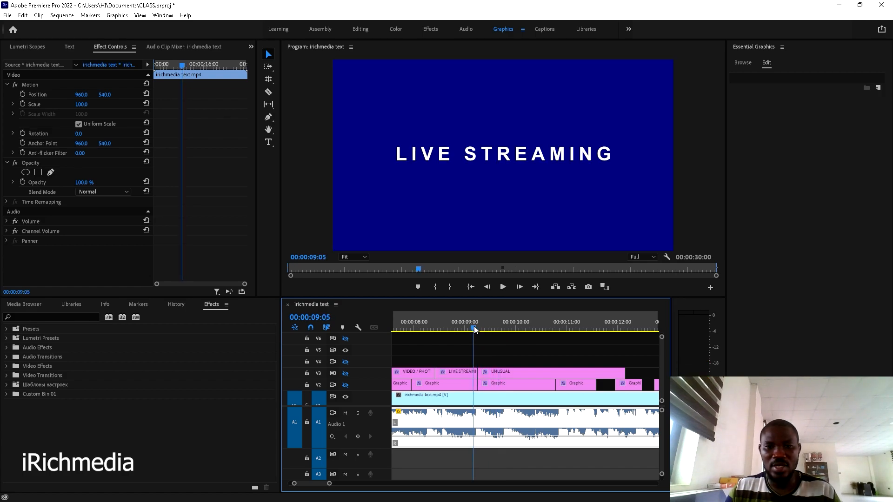
key("space")
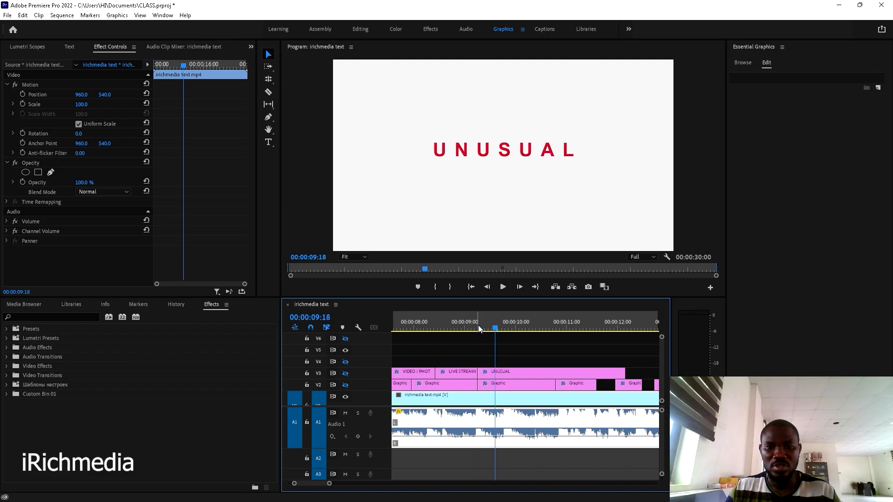
- Razor-cut the UNUSUAL title clip on V3 at 00:00:09:16
left_click(494, 329)
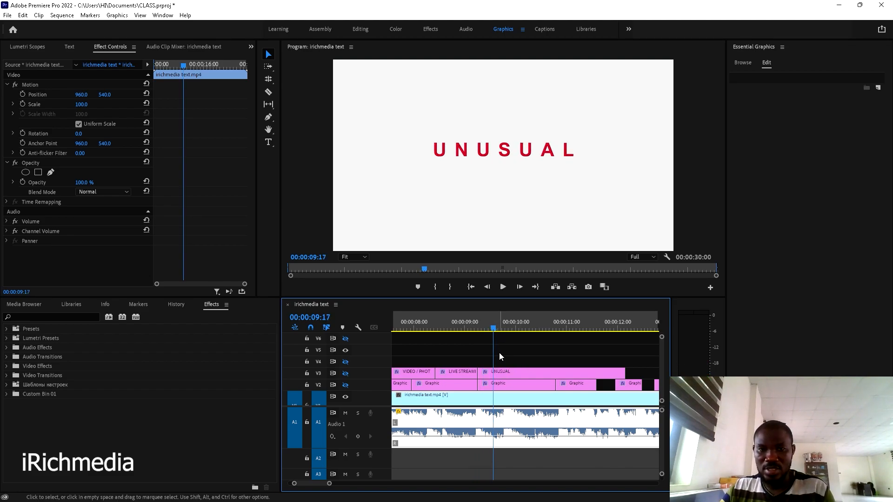
key("Left")
key("c")
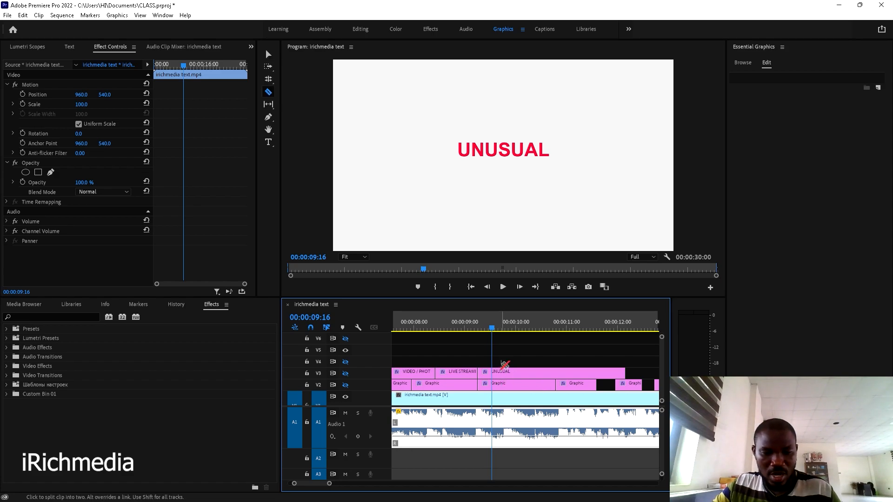
left_click(494, 372)
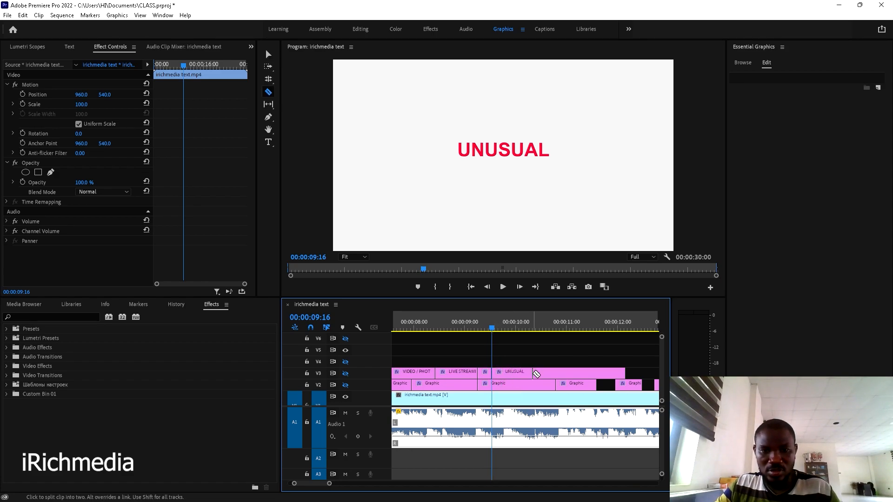
key("v")
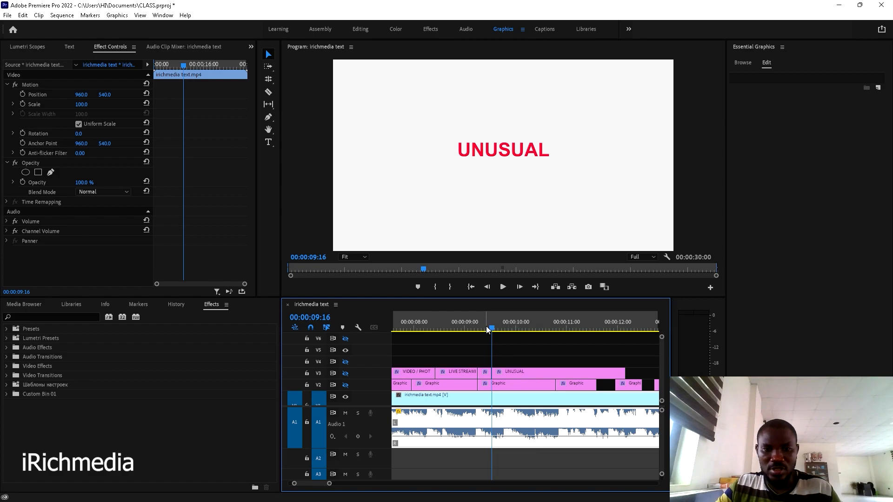
left_click_drag(490, 329, 495, 329)
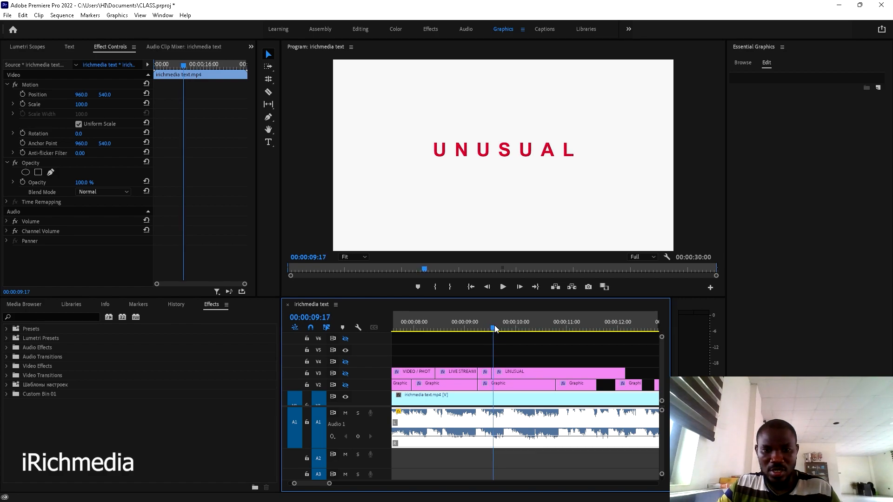
- Widen UNUSUAL's letter spacing to 323, centre it horizontally, and hide the duplicate's track
left_click(507, 375)
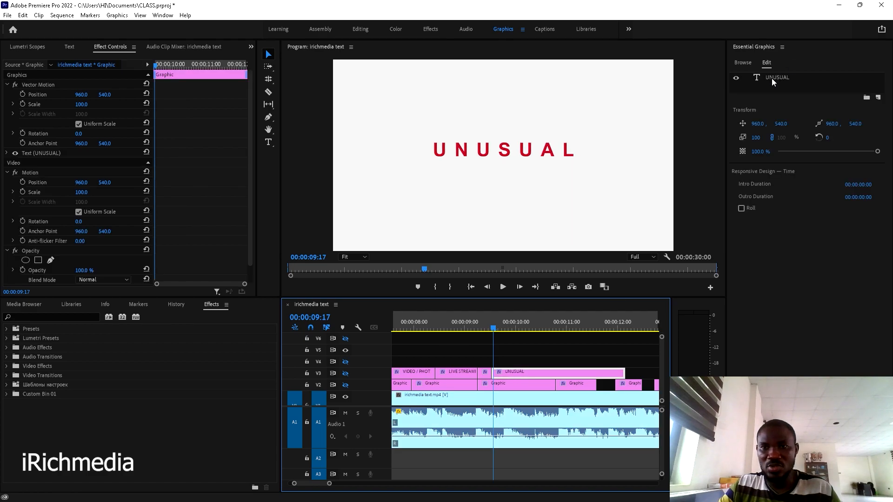
left_click(771, 79)
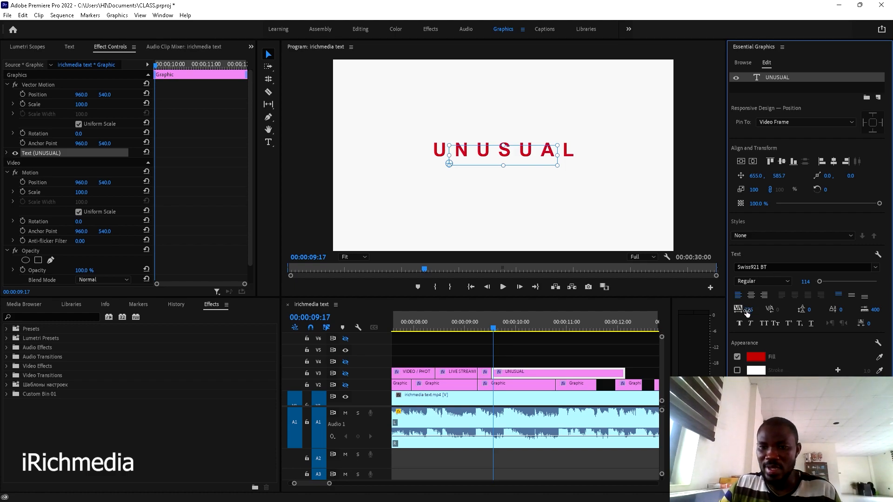
left_click(348, 375)
left_click_drag(749, 314, 794, 314)
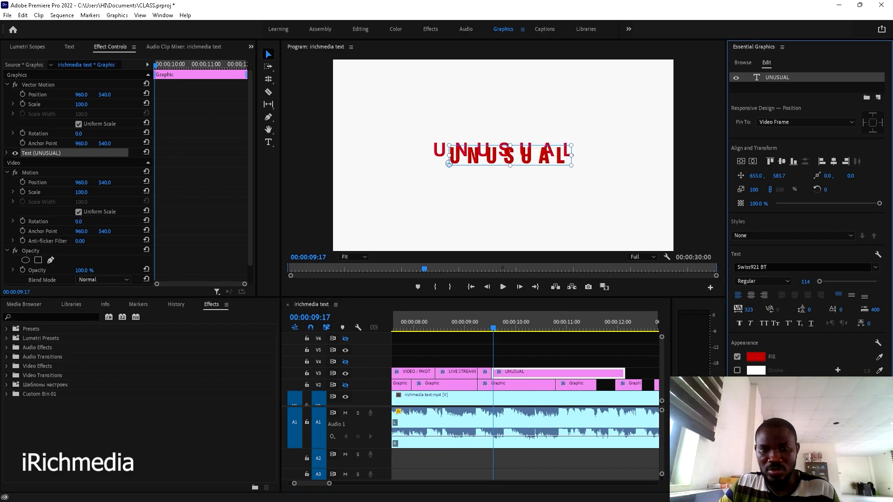
left_click(834, 162)
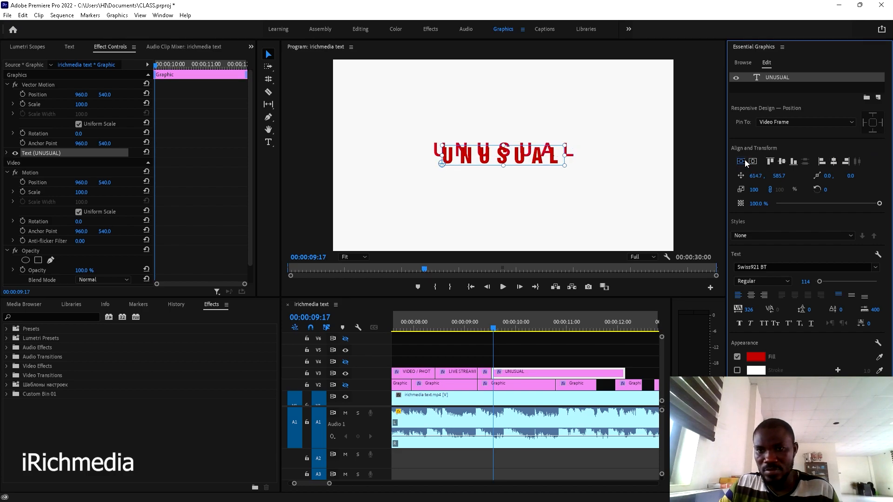
left_click(345, 374)
left_click(475, 325)
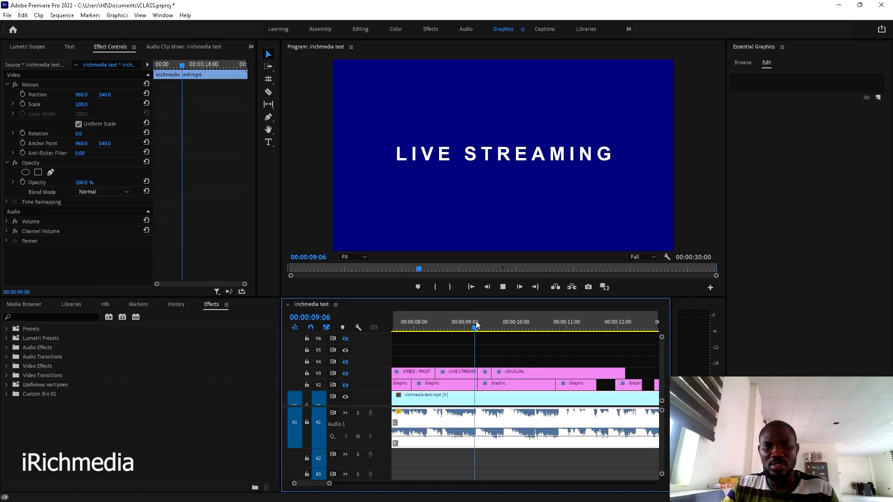
- Review the UNUSUAL title and razor-cut its clip near 00:00:09:27
key("space")
key("space")
key("space")
key("space")
left_click_drag(527, 326, 515, 333)
key("c")
left_click(515, 371)
key("v")
- Copy the later UNUSUAL piece onto the track above and make that track visible
left_click(525, 375)
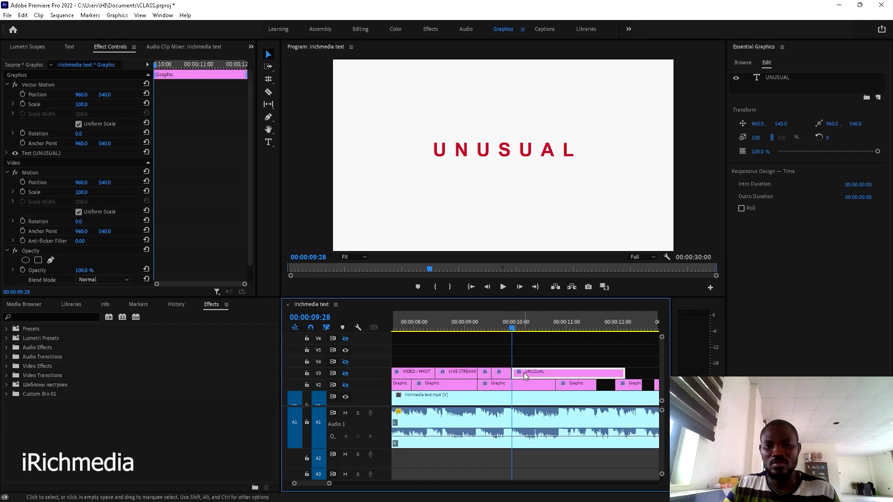
mouse_move(524, 372)
left_mouse_down()
mouse_move(523, 356)
mouse_move(526, 366)
left_mouse_up()
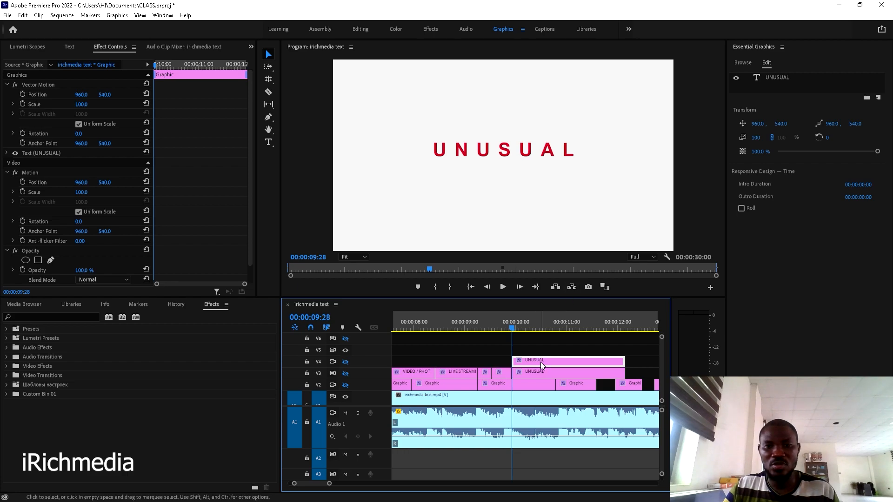
left_click(549, 372)
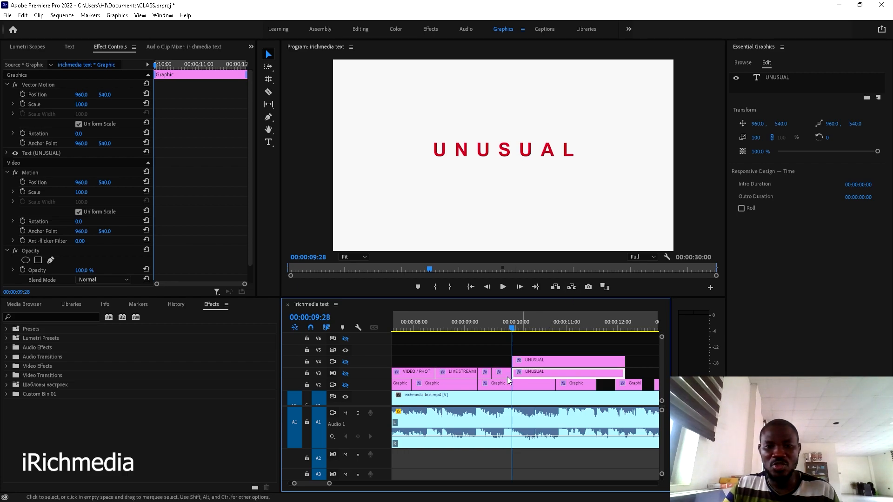
left_click(554, 361)
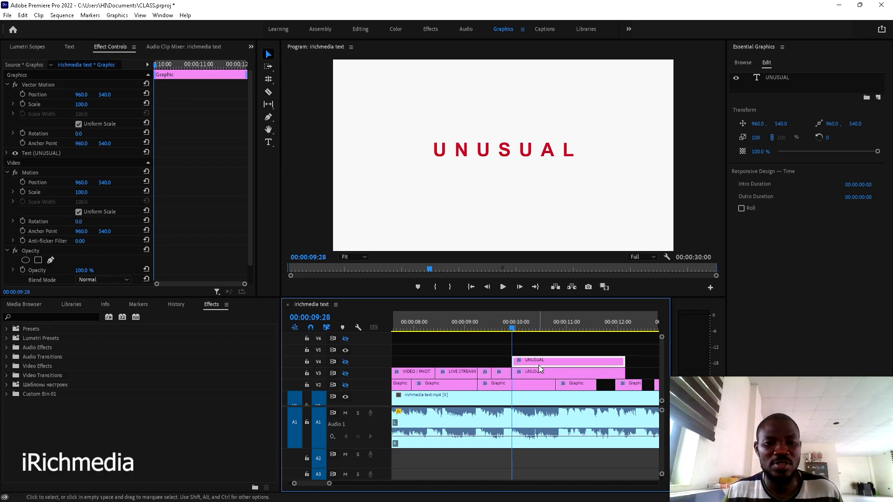
left_click(778, 77)
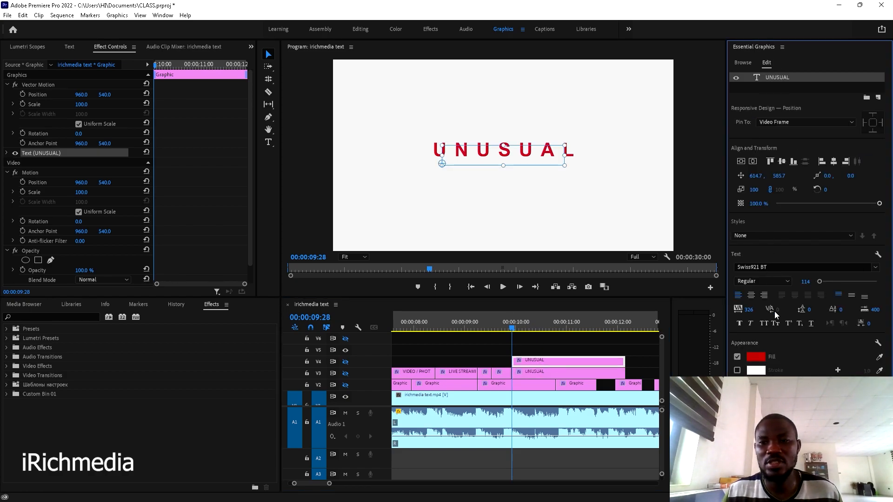
left_click(346, 363)
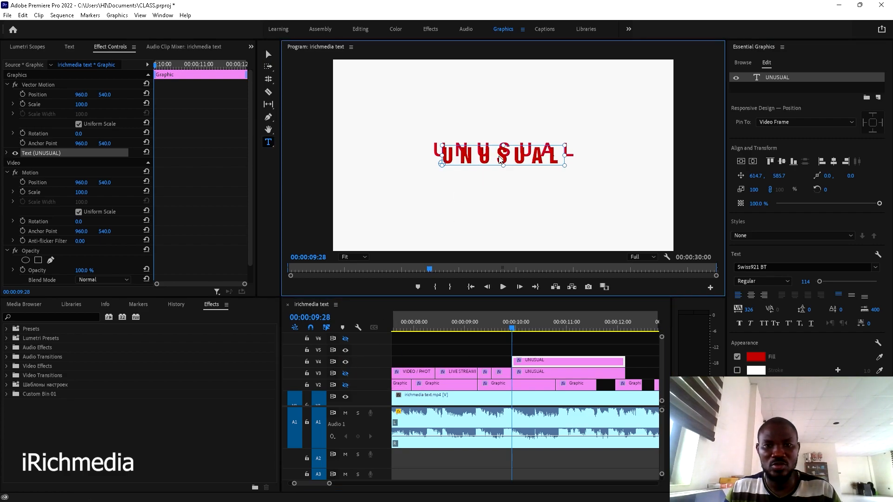
- Retype the upper copy as PRODUCTION at font size 72, placed just below UNUSUAL
double_click(498, 154)
type("PRO")
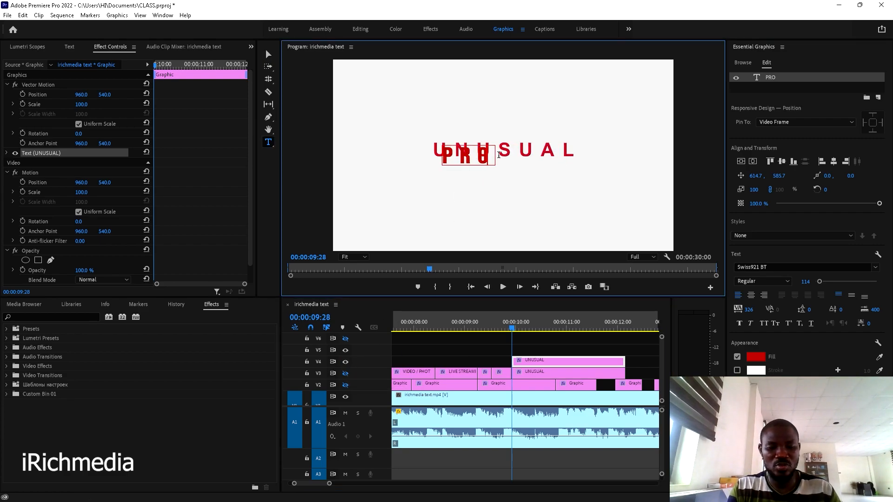
type("DUCT")
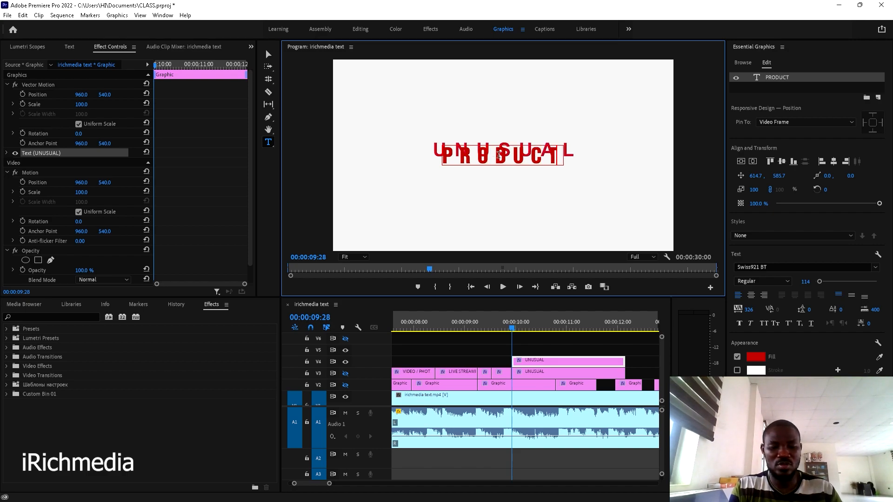
type("ION")
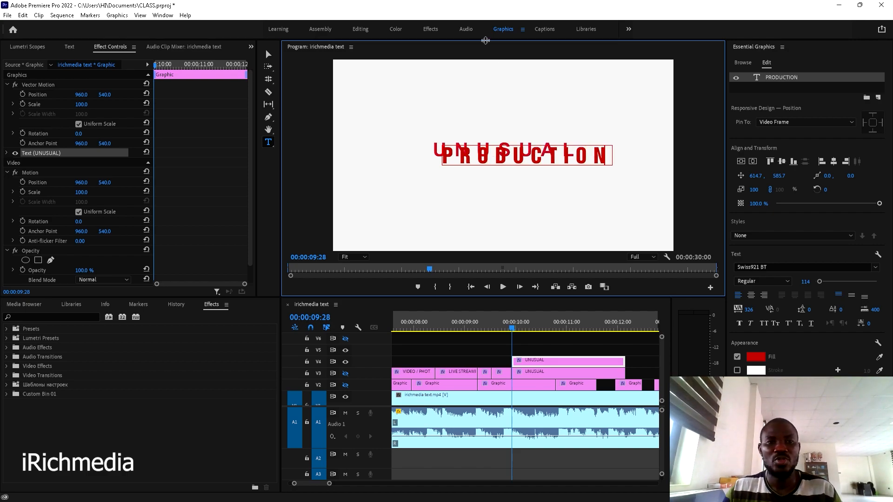
left_click(270, 54)
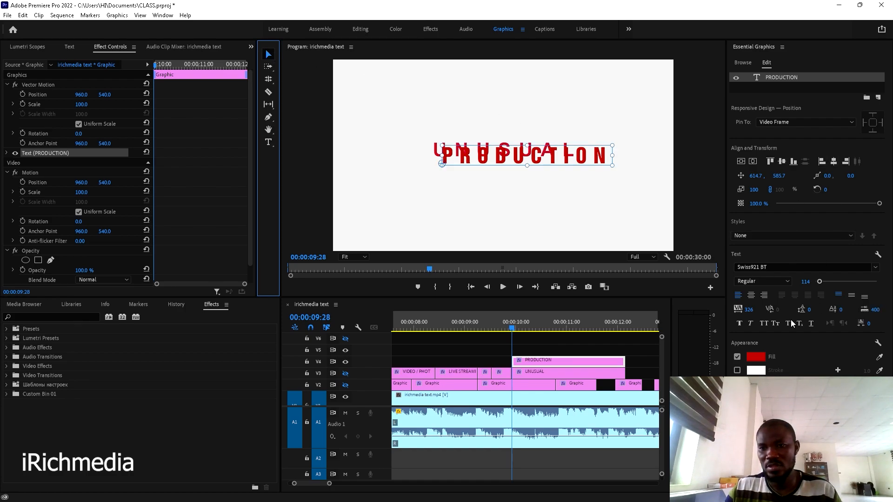
left_click(806, 282)
type("72")
key("Return")
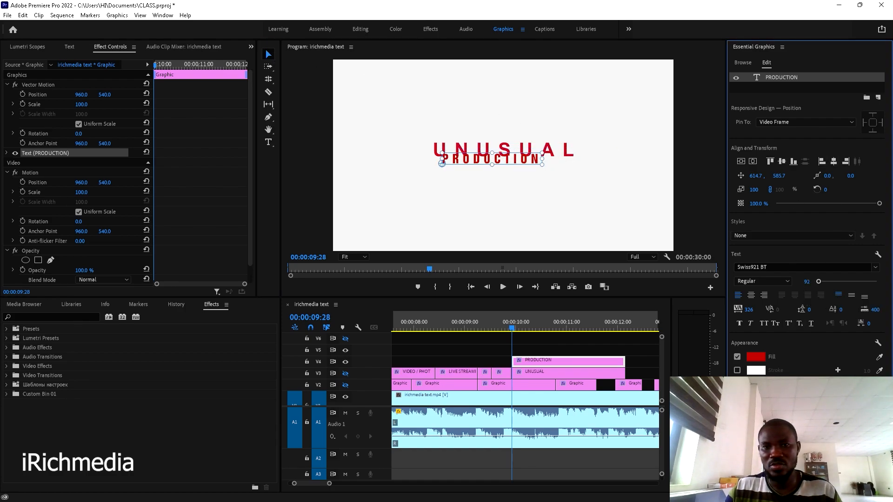
left_click_drag(519, 165, 522, 171)
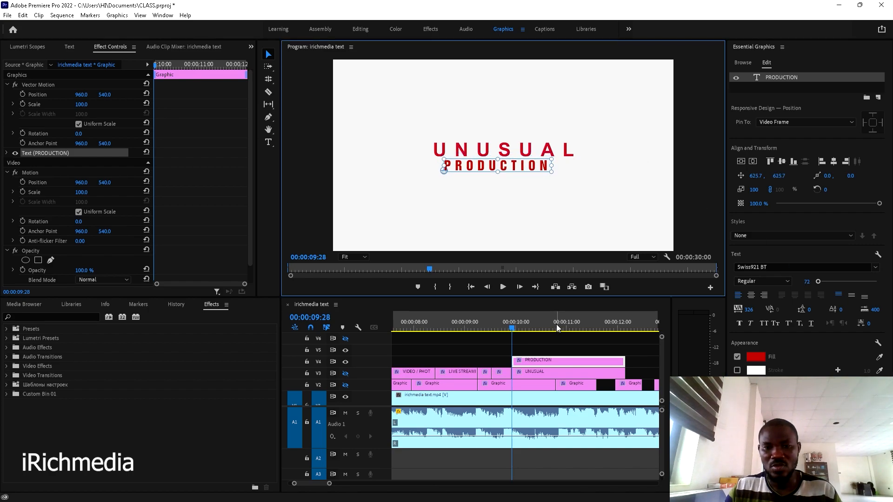
left_click(346, 362)
left_click_drag(512, 329, 533, 329)
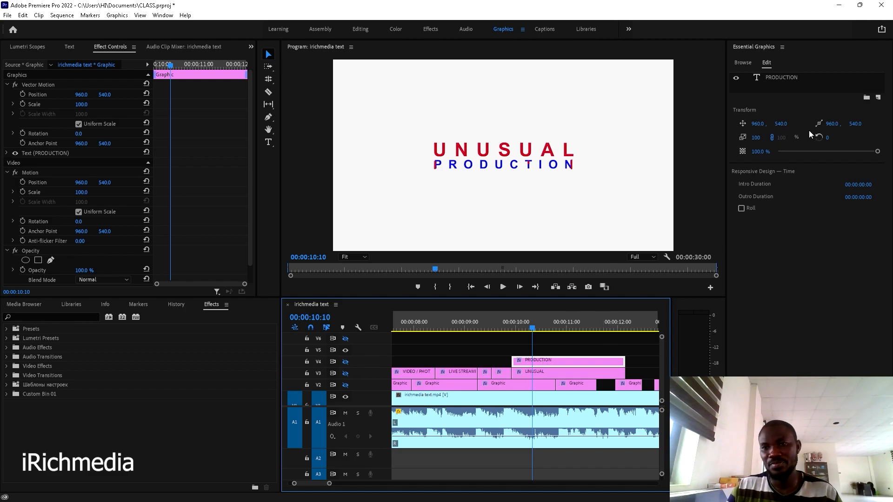
- Fill PRODUCTION with the blue sampled from the word, then play from just before 10:00
left_click(780, 77)
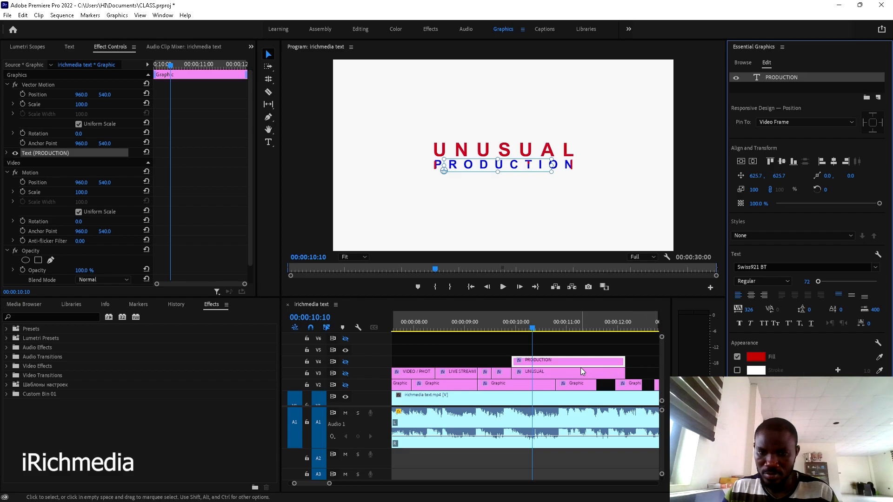
left_click(880, 357)
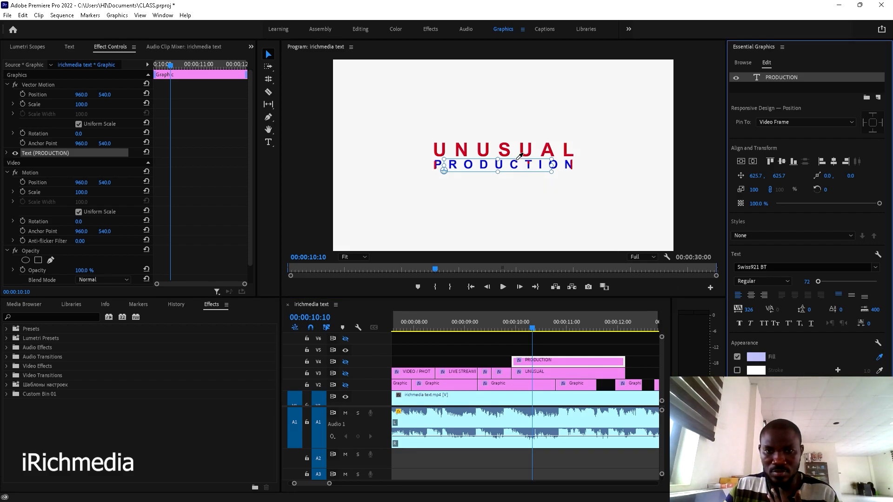
left_click(518, 165)
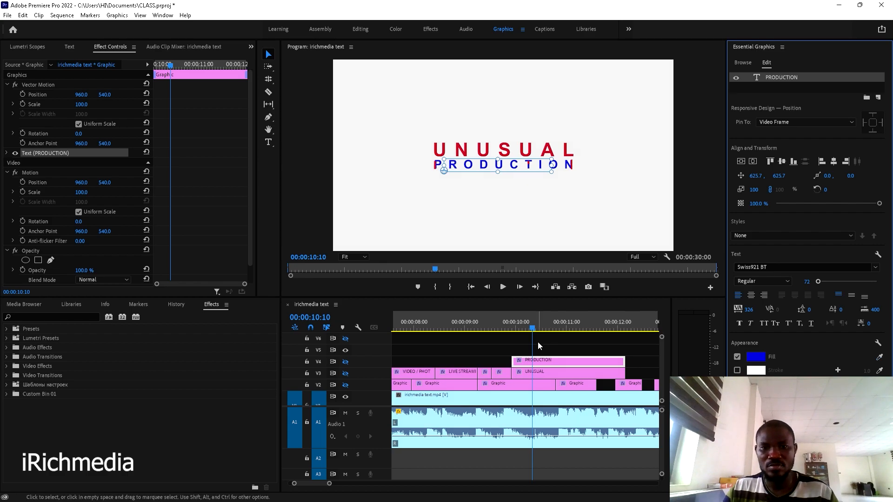
left_click(506, 321)
key("space")
- End UNUSUAL at 00:00:10:11 by cutting there and deleting its leftover tail
key("space")
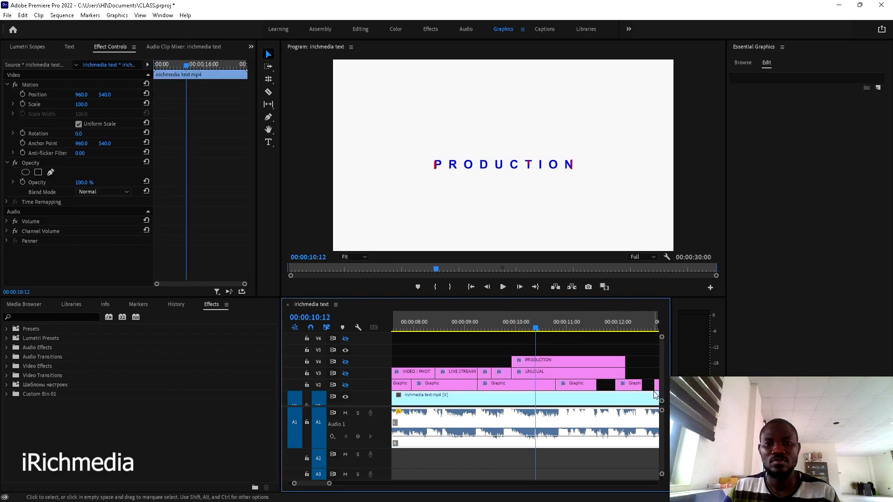
left_click(525, 325)
key("space")
left_click(528, 325)
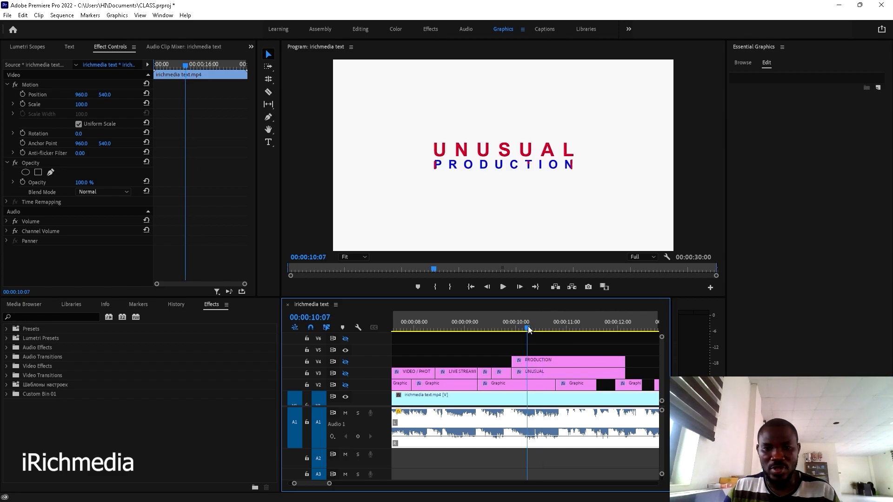
key("space")
key("Left")
key("Left")
key("Left")
key("Left")
key("Left")
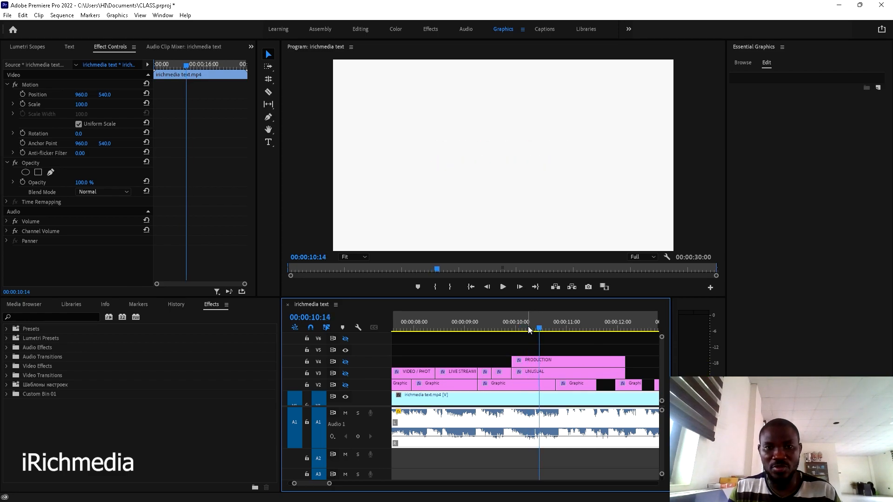
key("Right")
key("Right")
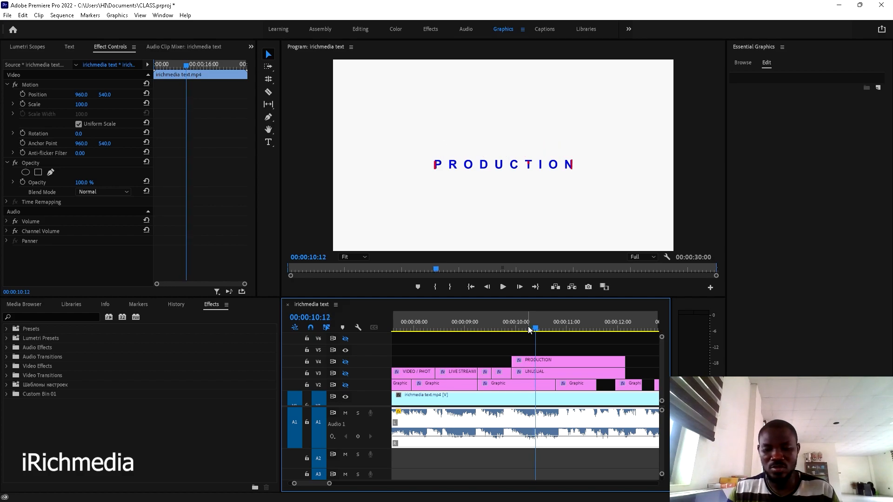
key("Left")
scroll(521, 370, "up", 2)
scroll(520, 370, "up", 2)
key("c")
left_click(556, 373)
key("v")
left_click(608, 372)
key("Delete")
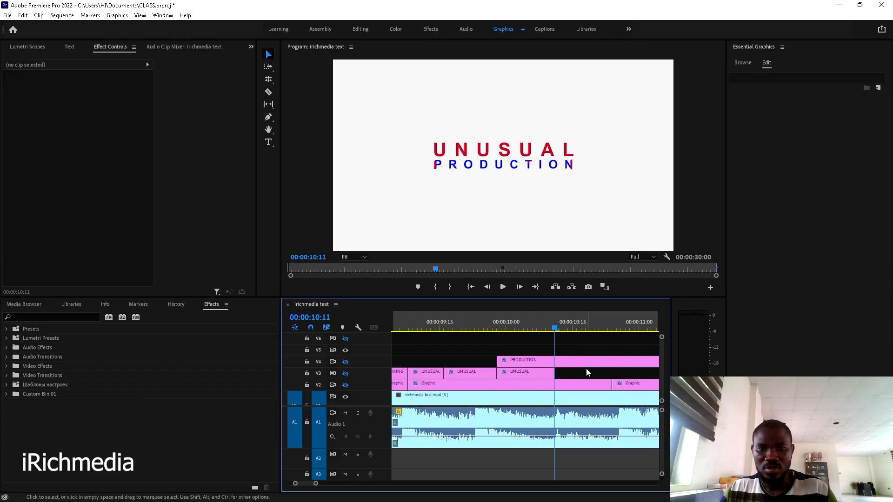
- Split PRODUCTION at 00:00:10:14 and push its later piece about 25 frames later
key("Right")
key("Right")
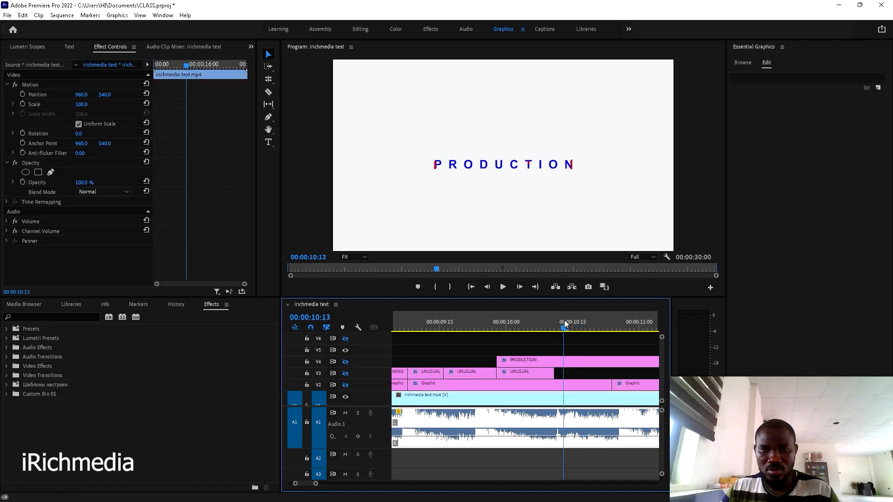
left_click(566, 321)
key("c")
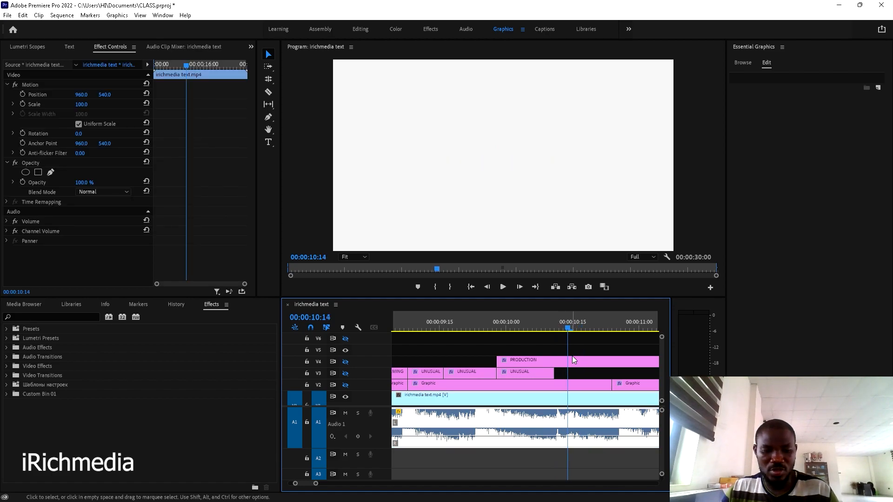
left_click(574, 363)
key("v")
left_click(576, 363)
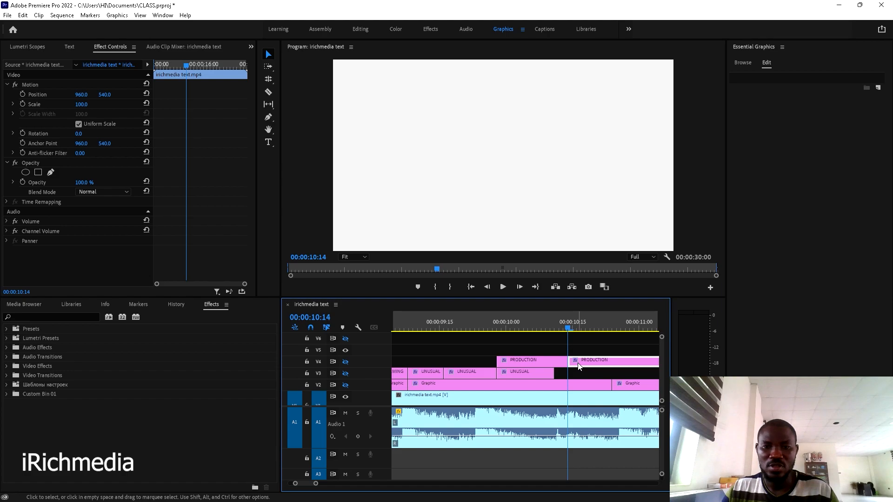
scroll(579, 368, "right", 3)
key("minus")
key("minus")
key("minus")
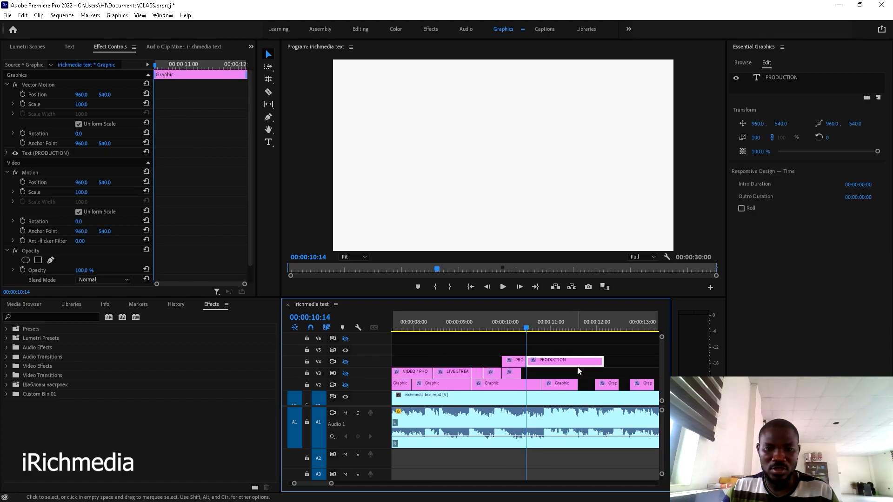
left_click_drag(567, 367, 605, 366)
- Review the PRODUCTION gap and set the later piece to start at 10:25
key("space")
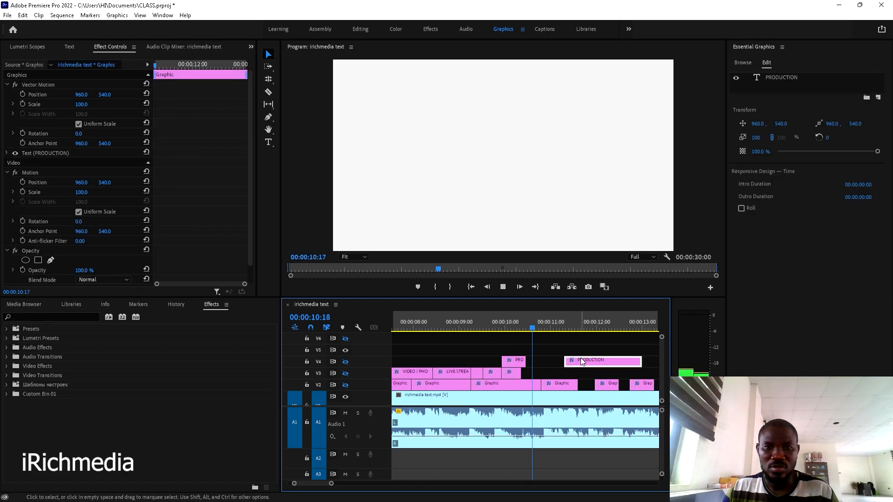
key("space")
left_click(533, 322)
key("space")
left_click_drag(593, 358, 568, 361)
- Play the sequence and inspect the question-mark frames from 11:18 to 11:23
left_click(536, 317)
key("space")
key("space")
scroll(559, 356, "down", 2)
scroll(559, 356, "down", 3)
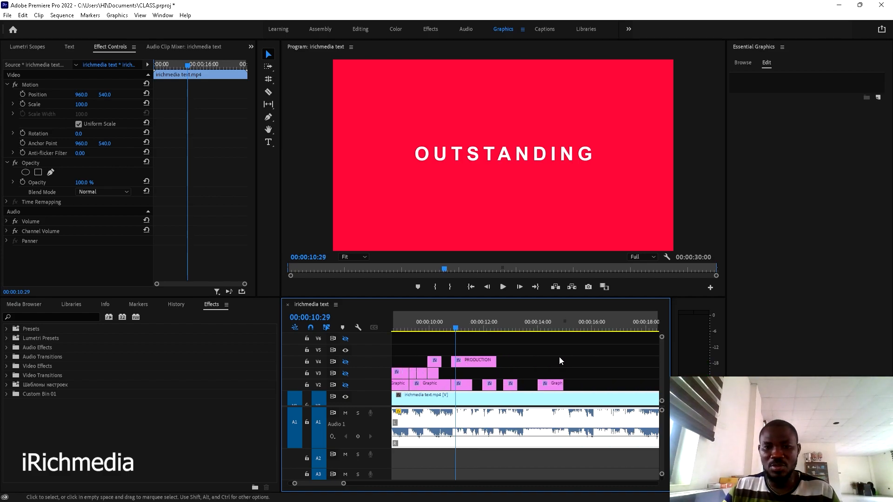
key("space")
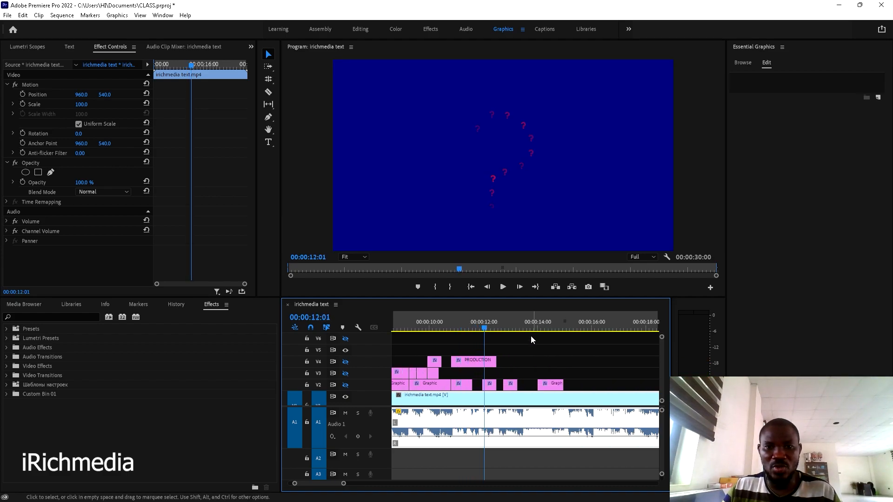
left_click(476, 322)
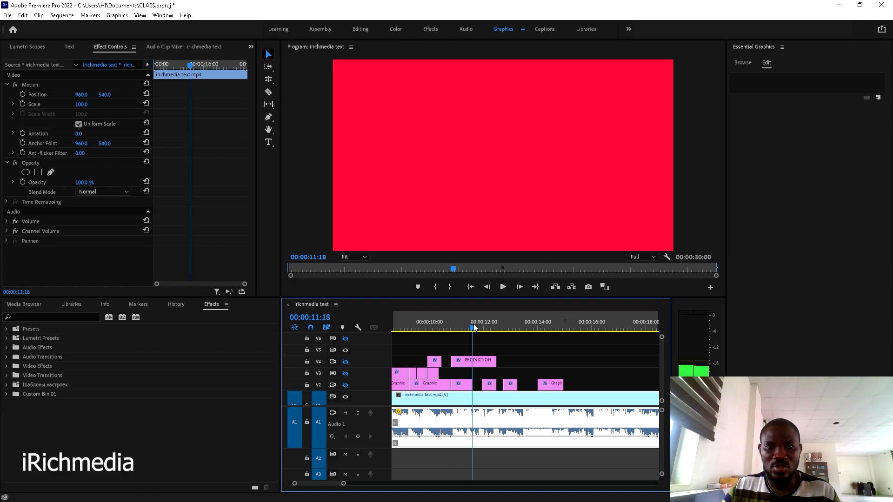
left_click(478, 325)
left_click_drag(479, 324, 480, 325)
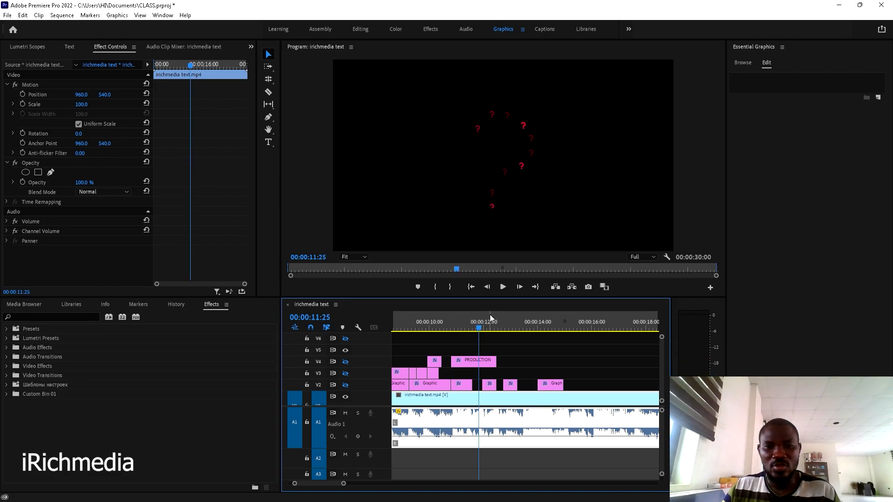
- Change the blue PRODUCTION title to '?' and move it to the trail's bottom
left_click(468, 362)
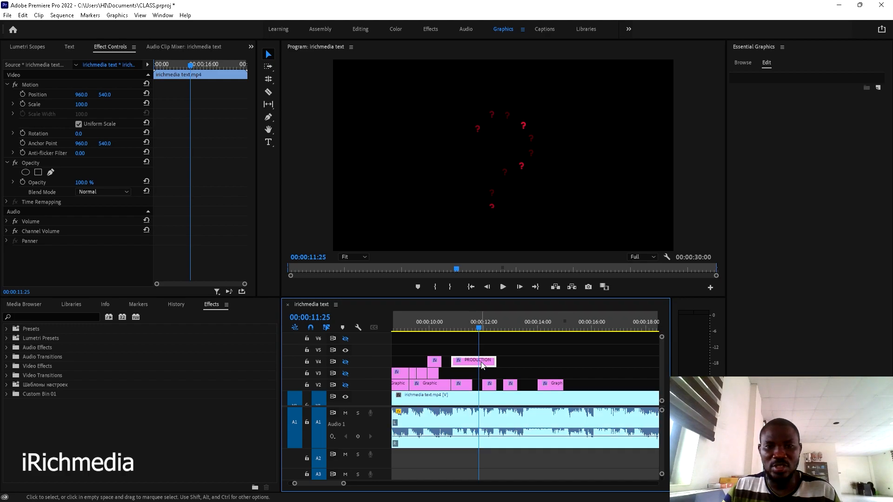
left_click(346, 362)
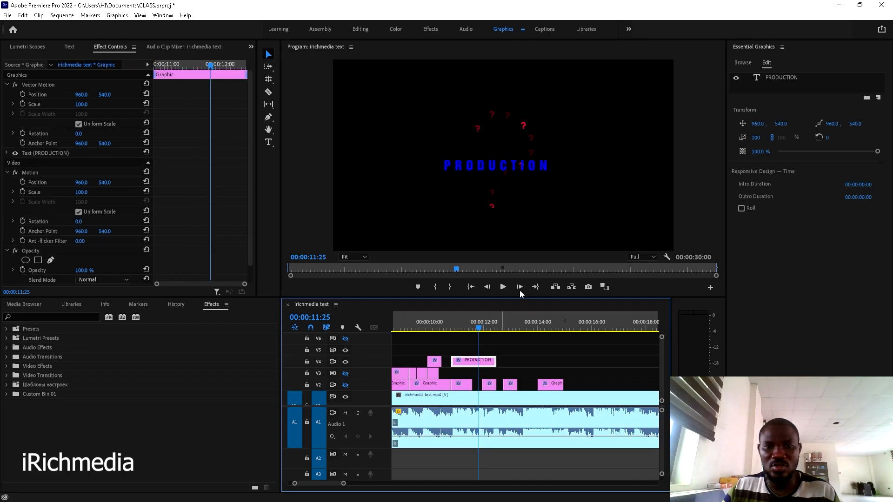
left_click(507, 161)
double_click(507, 164)
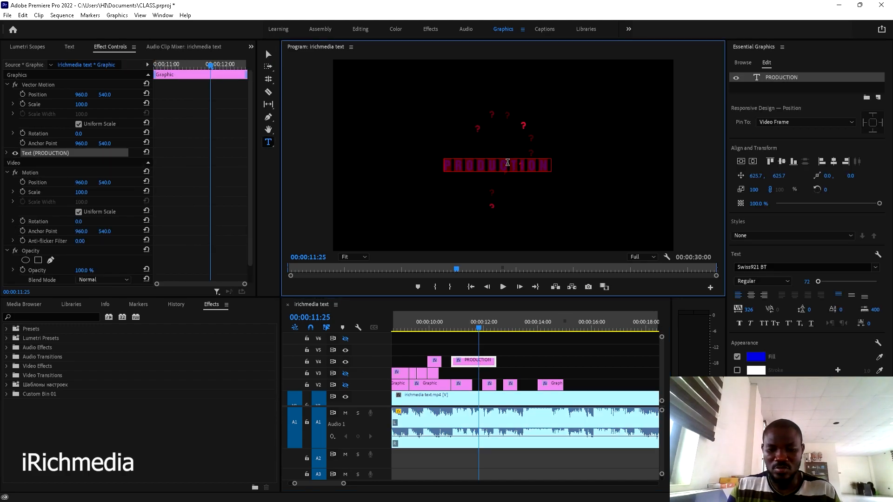
type("?")
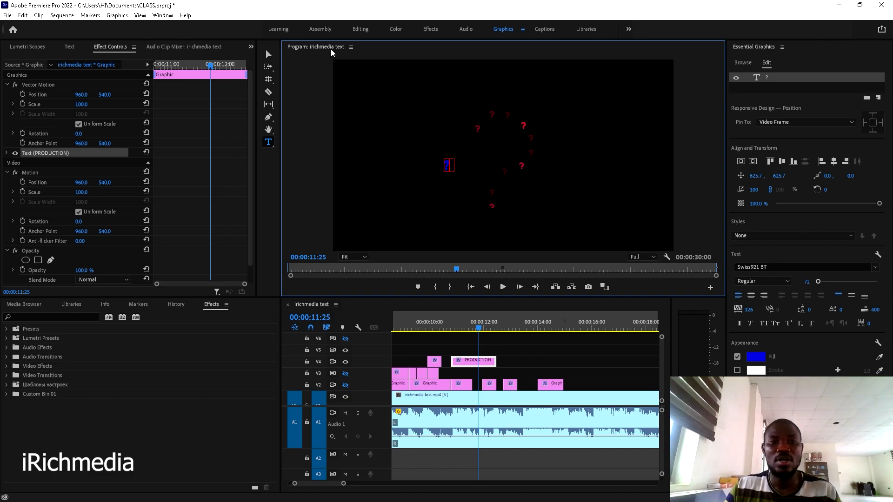
key("Escape")
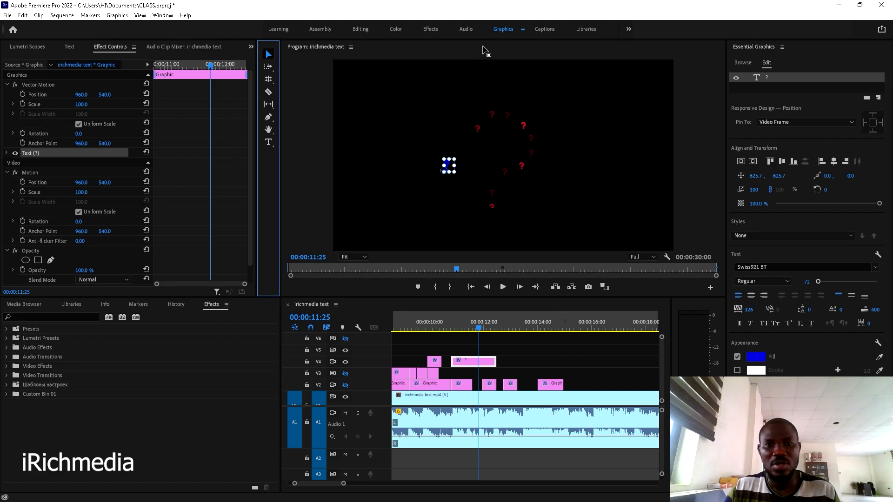
key("grave")
left_click_drag(337, 278, 437, 365)
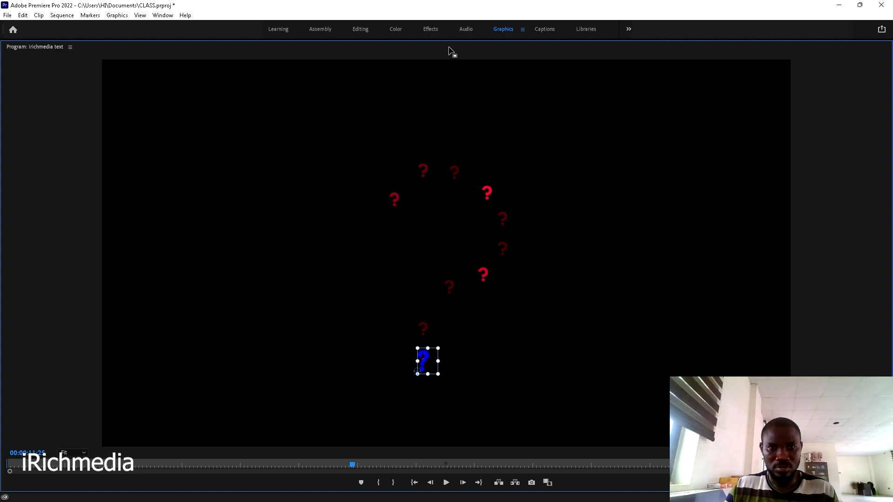
key("grave")
- Trim the V4 question-mark clip's start later and shift the V5 clip 8 frames earlier
left_click_drag(453, 359, 487, 352)
left_click(488, 353)
scroll(489, 355, "up", 2)
left_click_drag(500, 352, 483, 355)
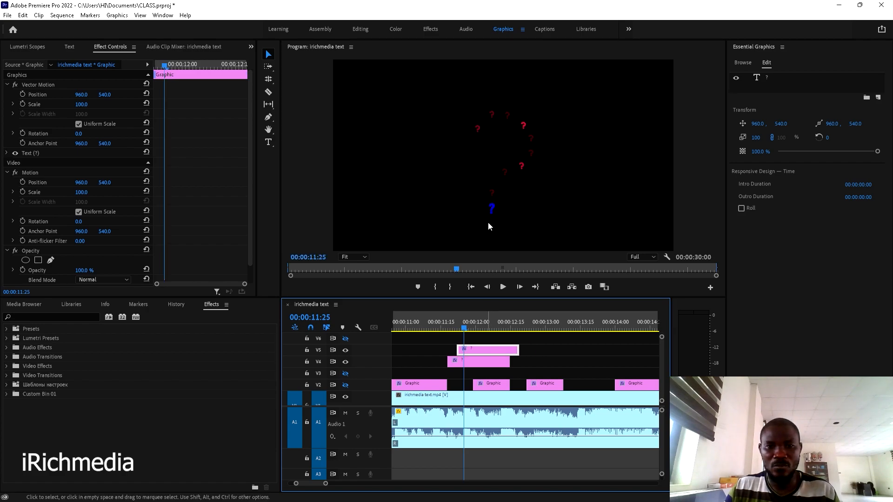
- Select a blue question mark in the full-screen preview and move its clip up to track V6
left_click(493, 209)
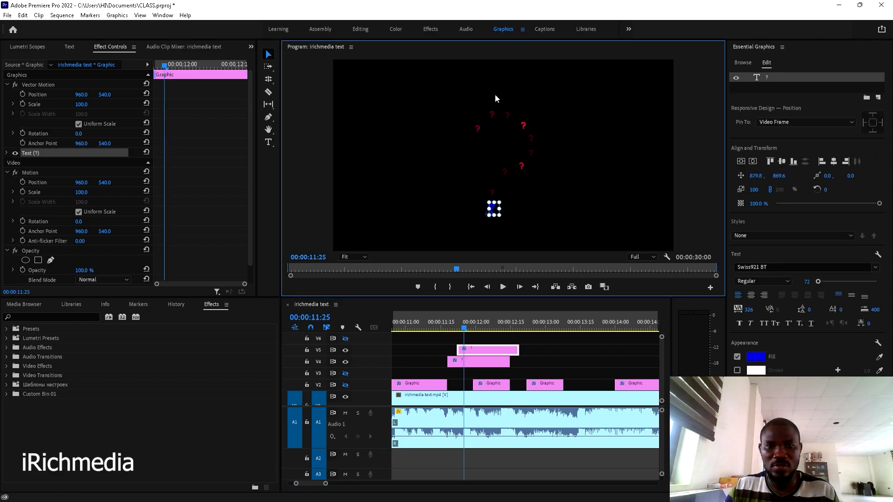
key("grave")
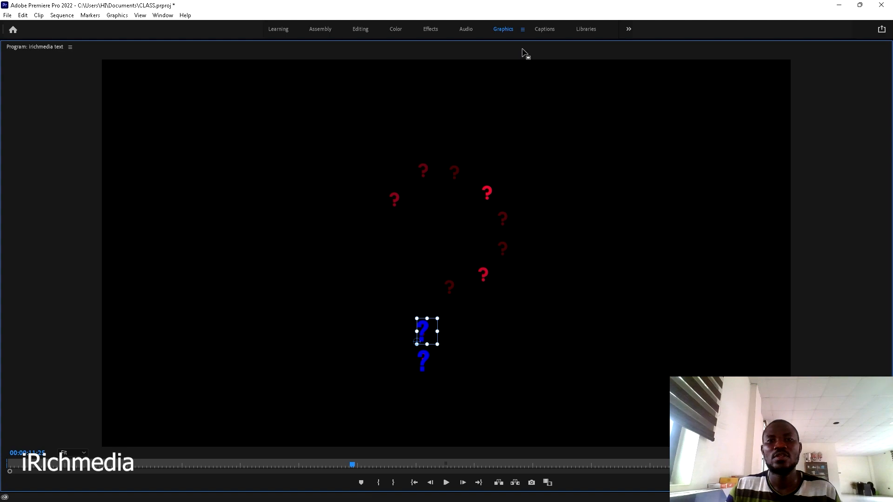
key("grave")
left_click_drag(472, 352, 477, 342)
- At 00:00:12:00, try raising the V6 blue question mark along the trail, then undo the move
left_click(476, 325)
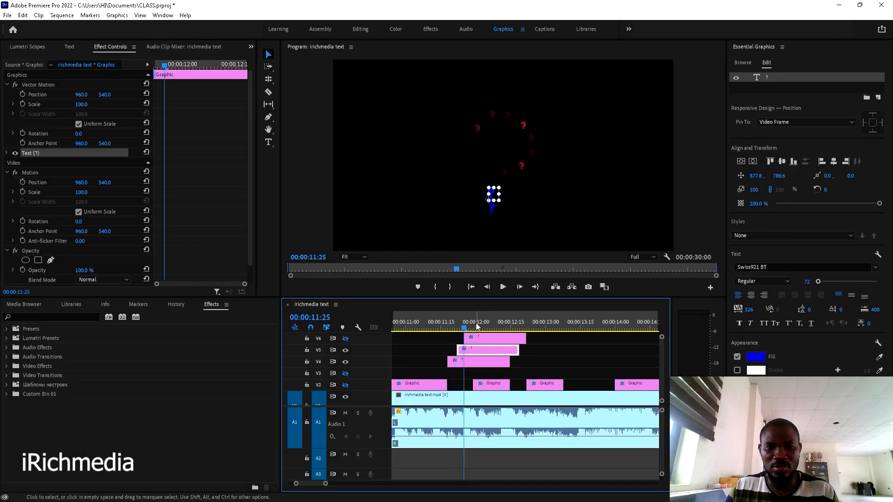
left_click(481, 337)
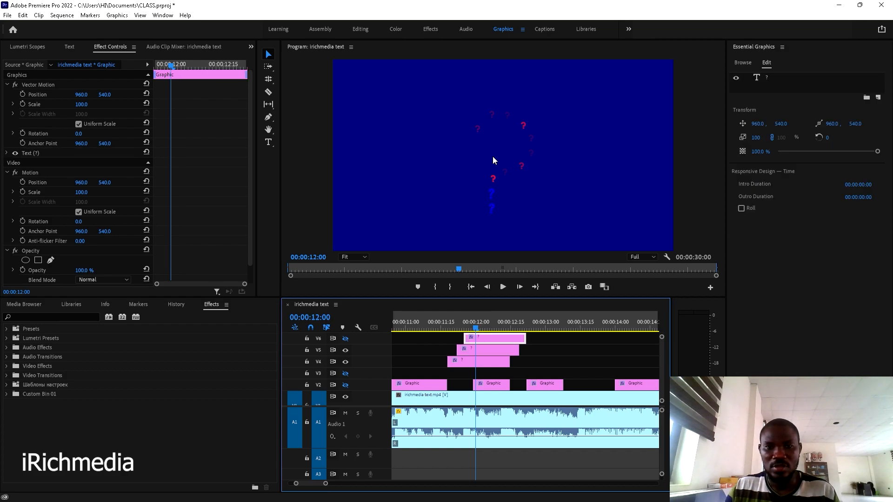
key("grave")
left_click(425, 329)
left_click_drag(426, 329, 431, 306)
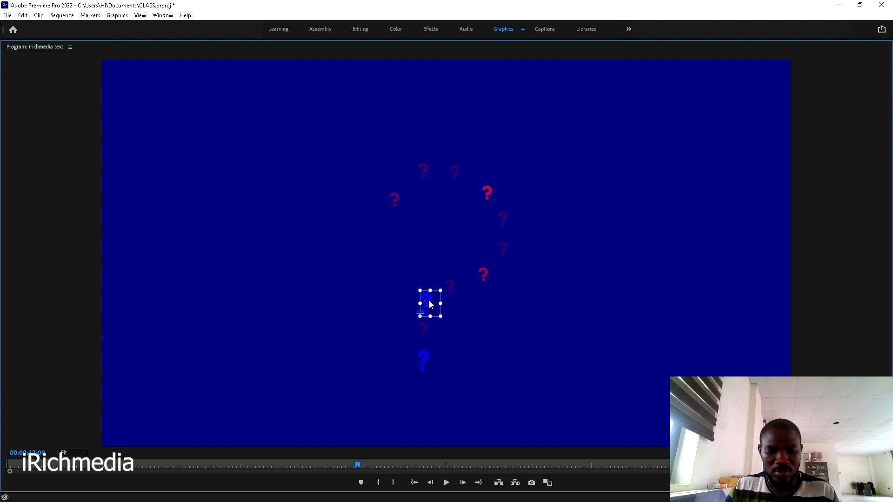
key("ctrl+z")
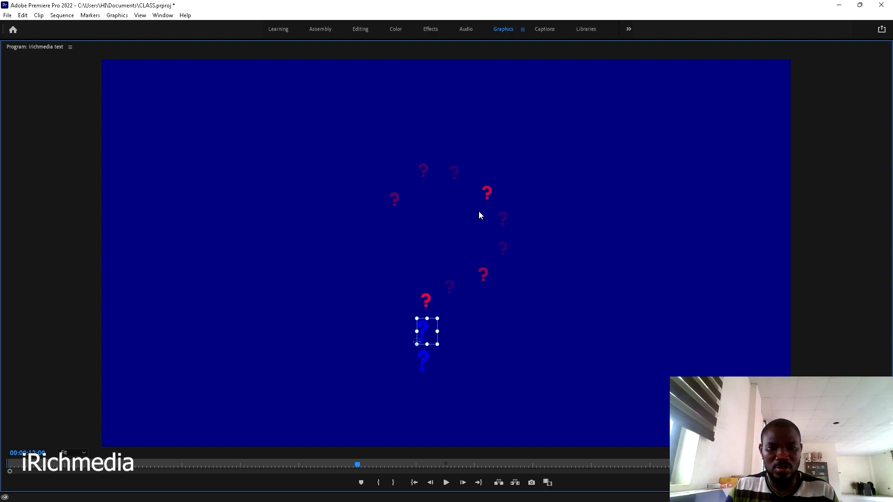
key("grave")
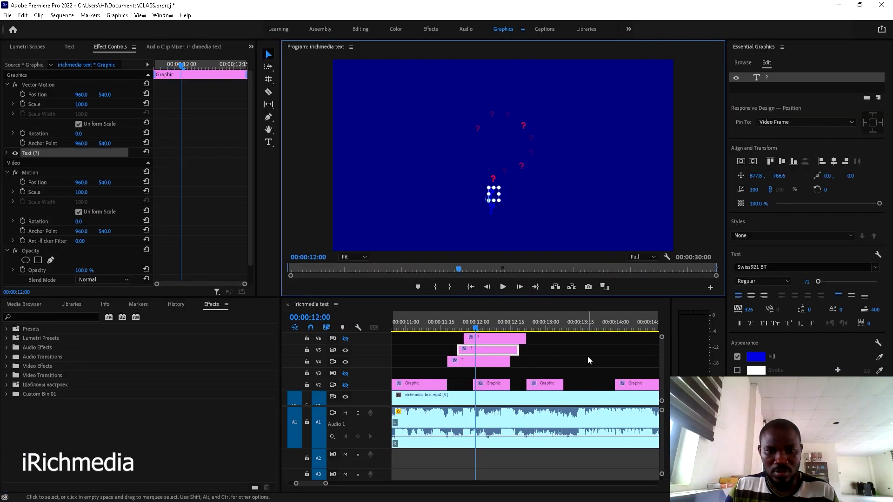
- Raise the bottom blue question mark on V4 up near the red one, and toggle V6's visibility
left_click(484, 359)
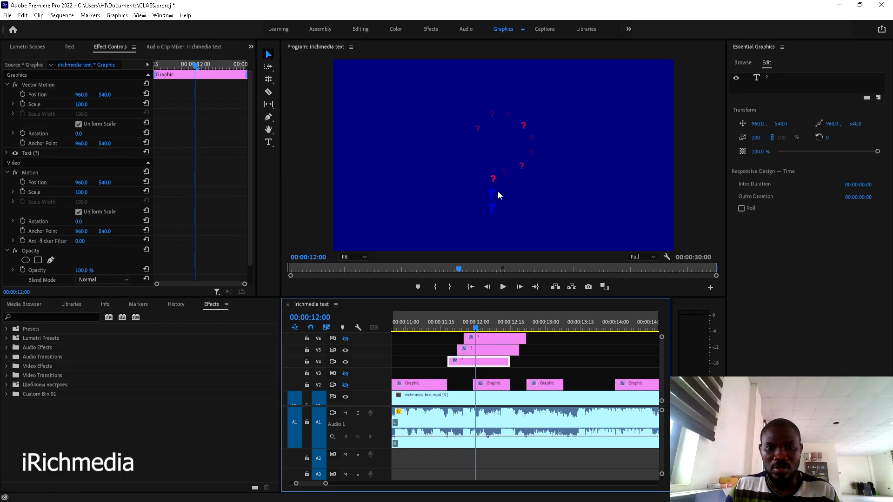
key("grave")
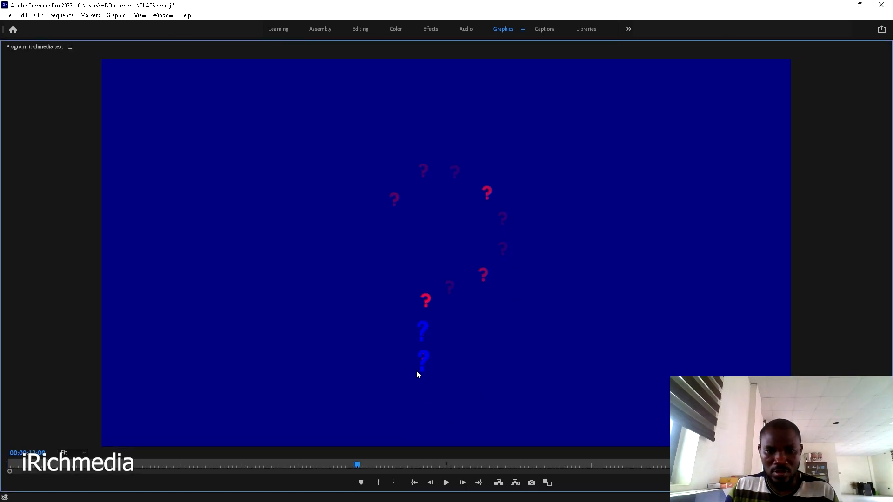
left_click_drag(423, 359, 432, 304)
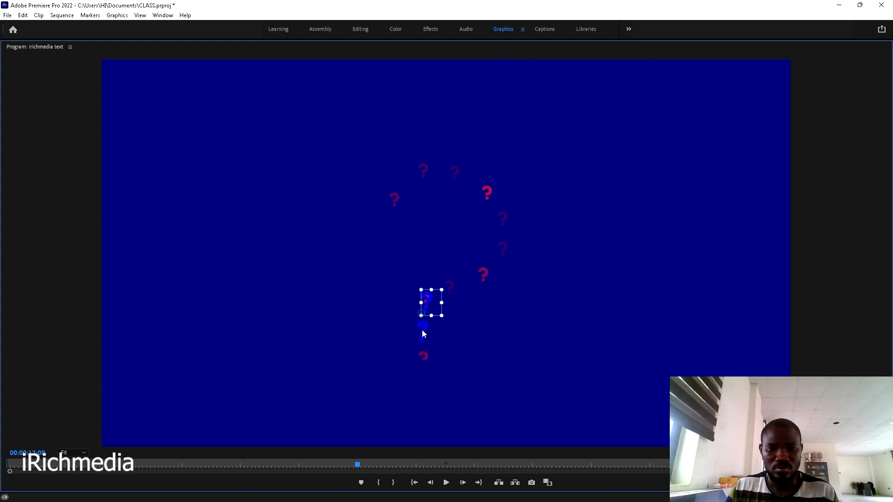
key("grave")
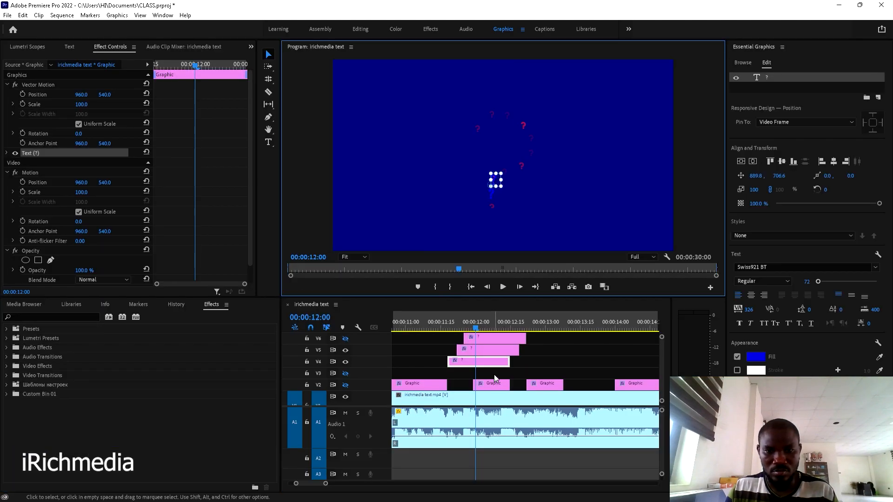
left_click(346, 339)
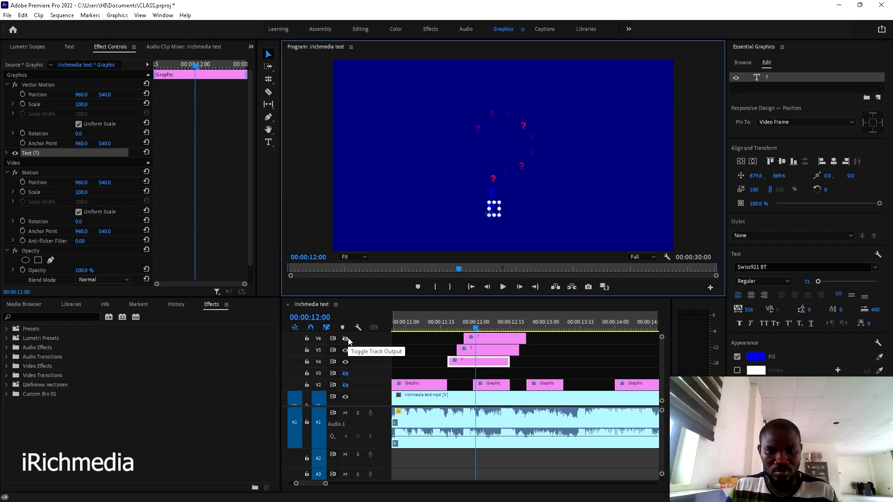
- Move the V5 blue question mark up the trail in the enlarged preview
left_click(485, 349)
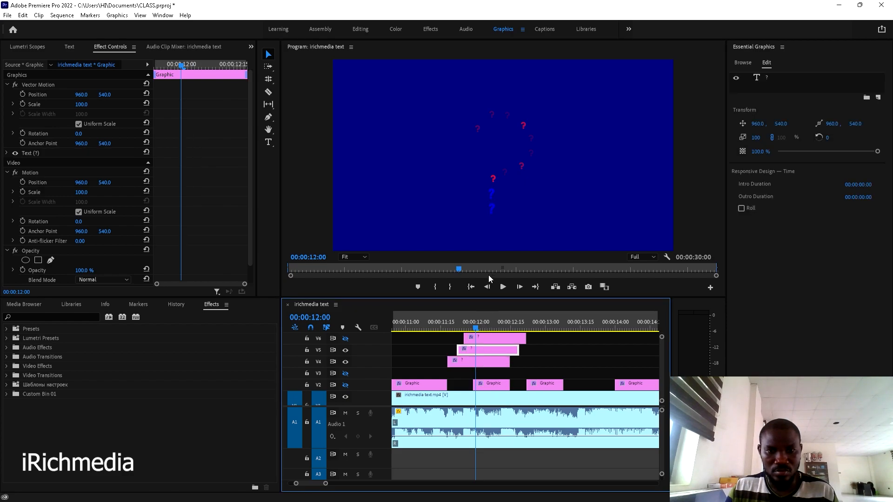
left_click(492, 194)
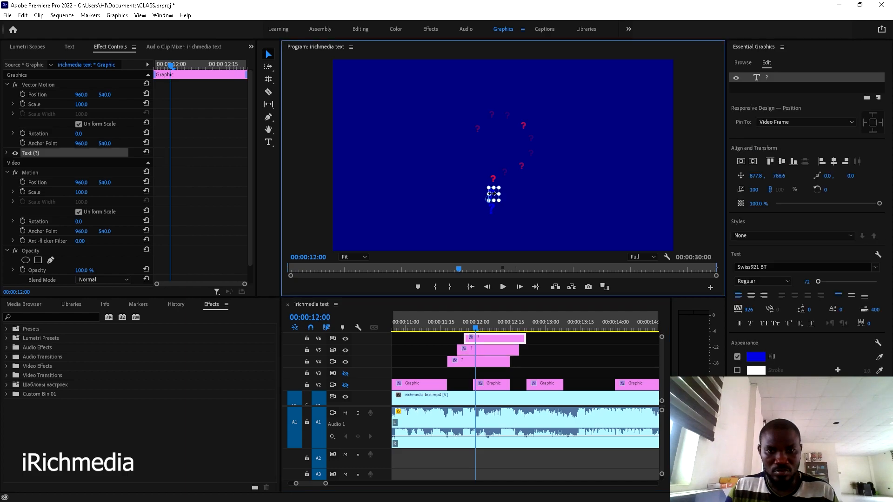
key("grave")
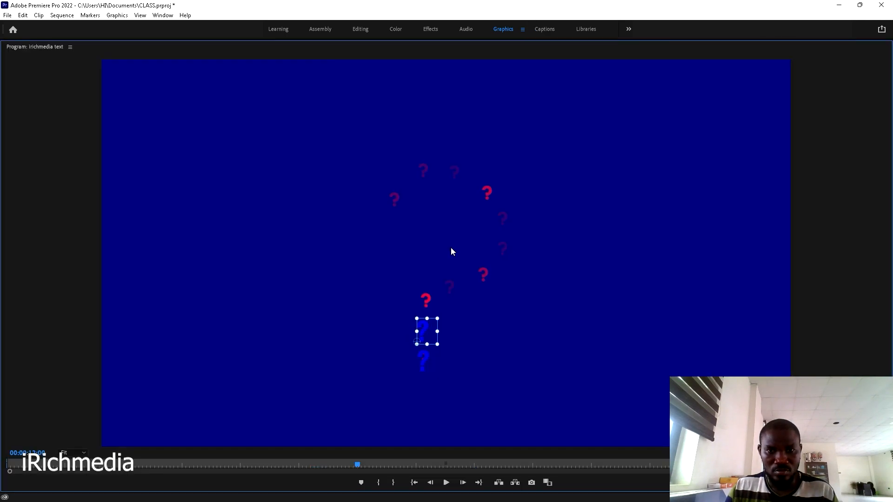
left_click_drag(429, 333, 433, 306)
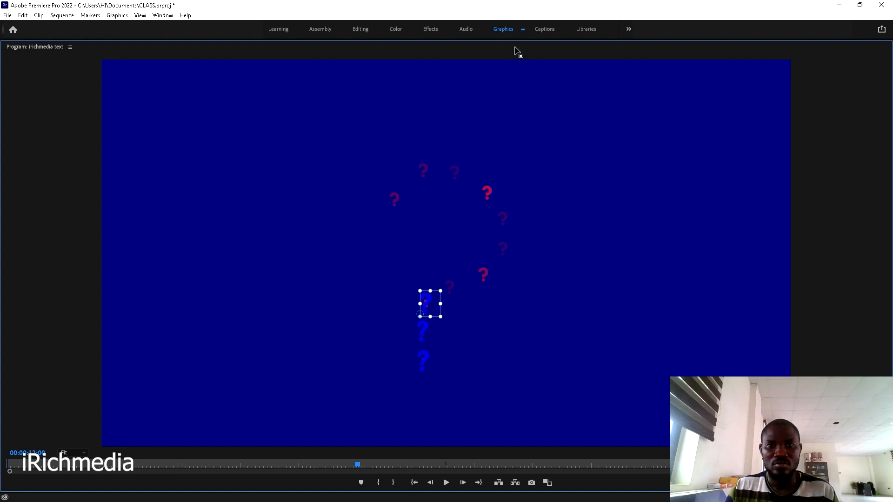
key("grave")
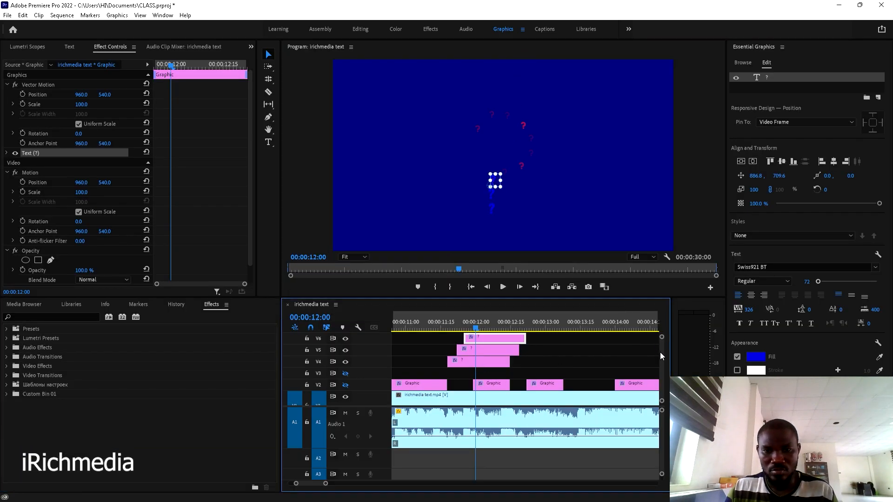
- Shift the V6 question-mark clip to a new track above and nudge it slightly down-right at 00:00:12:05
scroll(660, 353, "up", 1)
left_click_drag(484, 349, 497, 342)
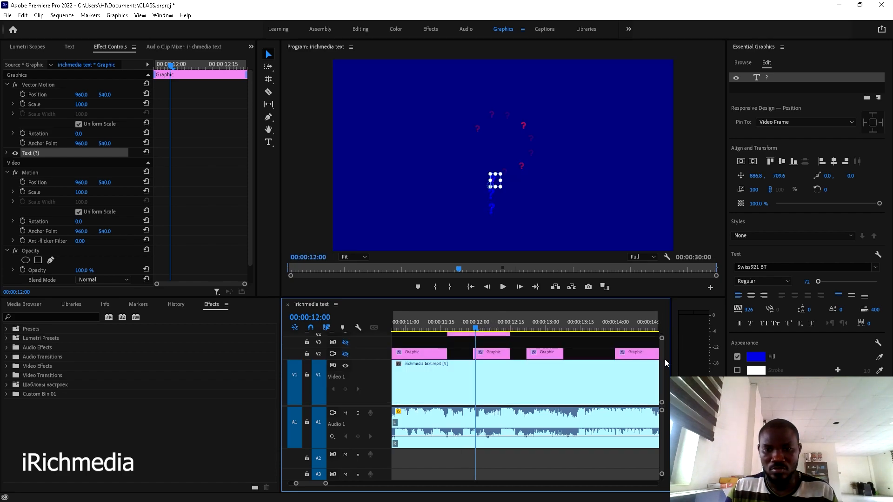
scroll(664, 361, "up", 3)
left_click(487, 327)
left_click(503, 362)
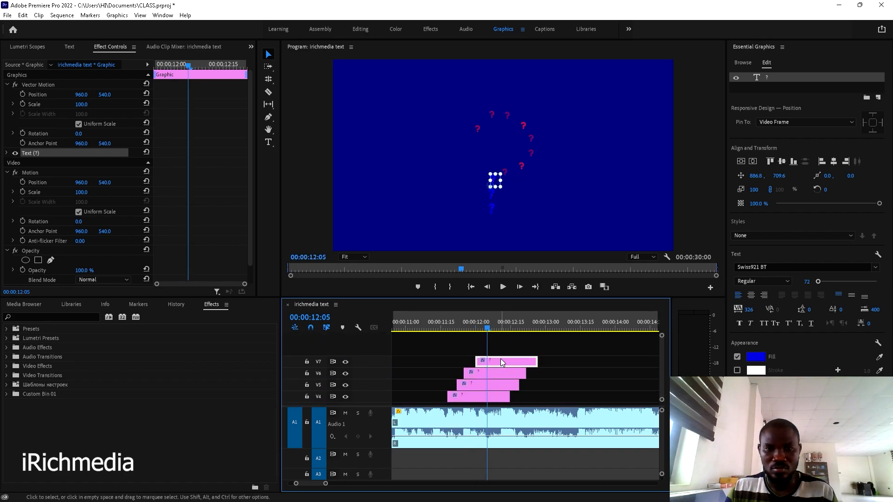
left_click(494, 181)
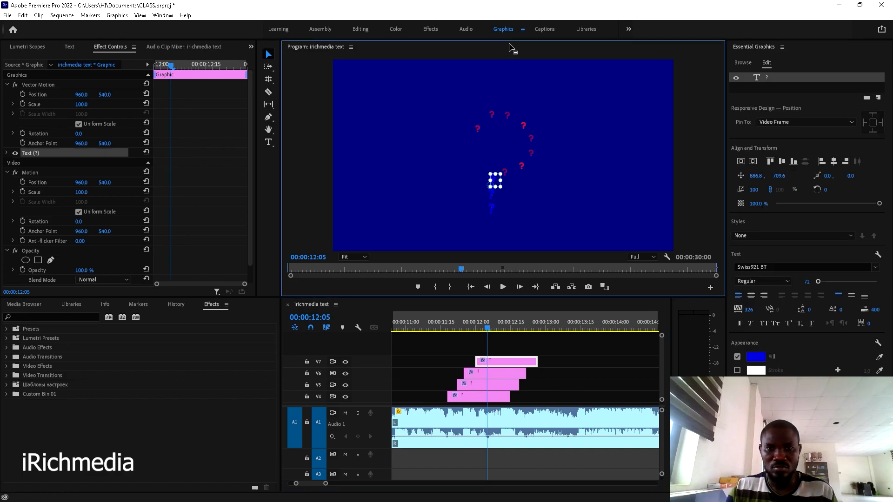
key("grave")
left_click_drag(451, 291, 453, 294)
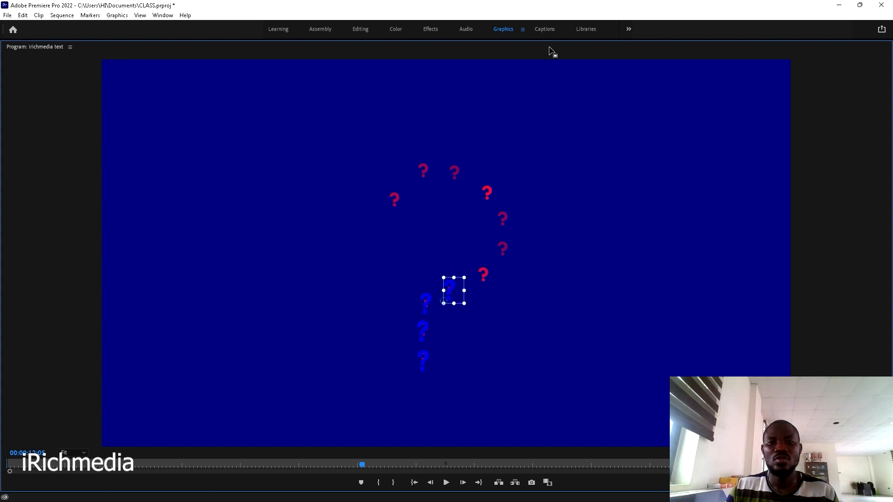
key("grave")
- Move the V7 question-mark clip to a new track 5 frames later and check it at 00:00:12:10
left_click(526, 352)
left_click_drag(496, 361, 502, 351)
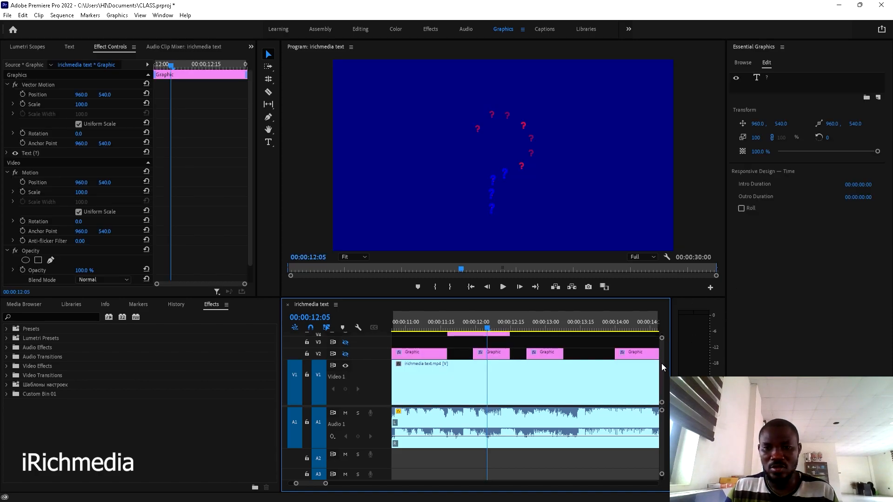
scroll(661, 364, "up", 5)
left_click(500, 327)
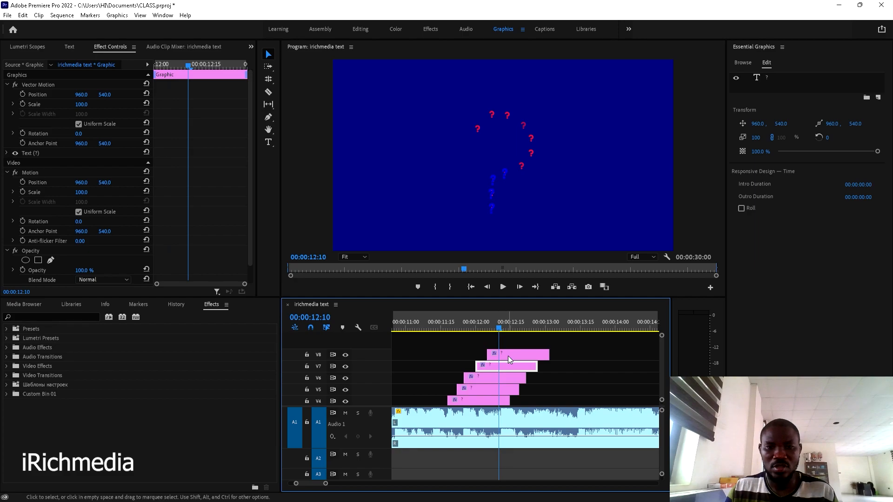
key("grave")
left_click(453, 284)
left_click(480, 276)
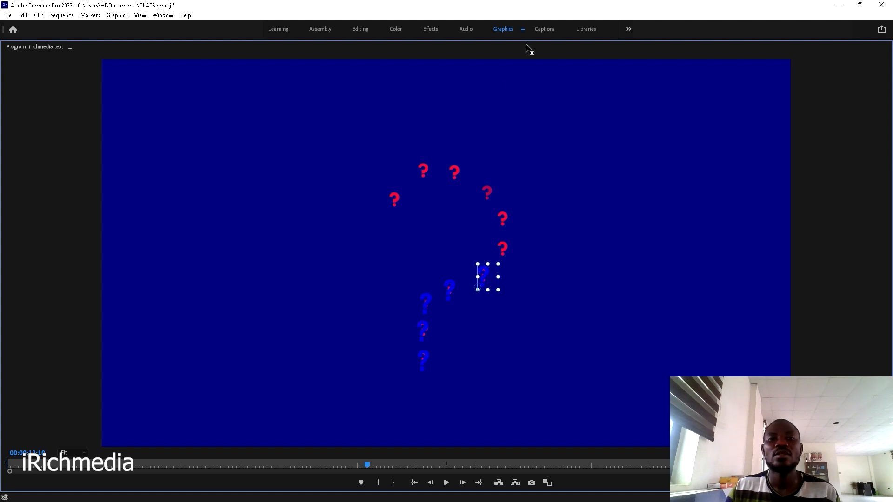
key("grave")
- Move the V8 clip onto a new track above, then shift its blue question mark up-right at 00:00:12:12
left_click(508, 357)
left_click_drag(507, 356, 515, 347)
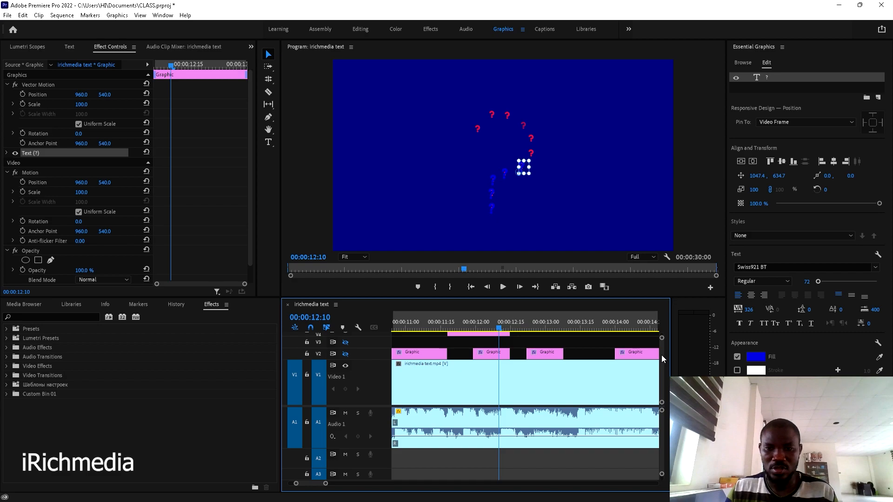
scroll(605, 342, "up", 4)
left_click(512, 349)
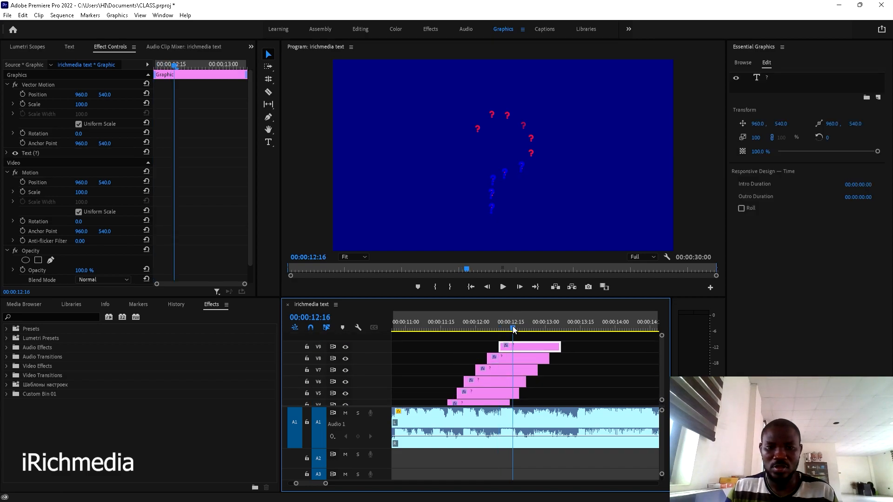
left_click(513, 327)
left_click(504, 322)
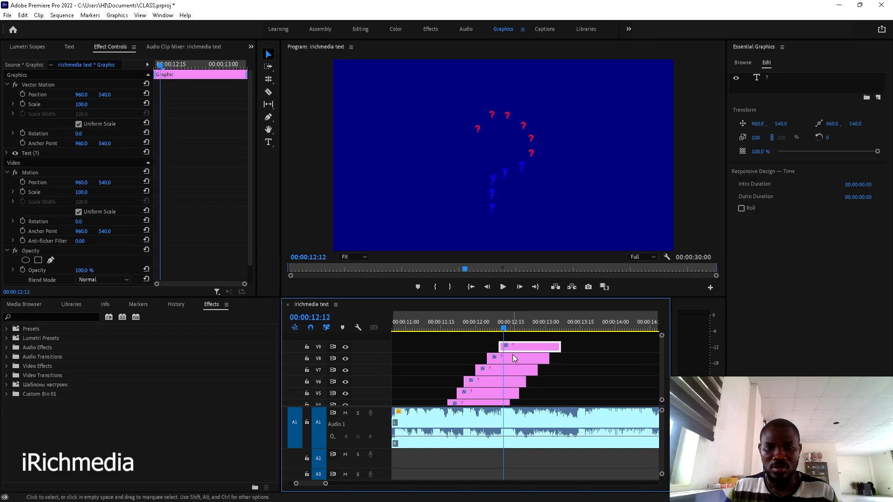
left_click(521, 167)
key("grave")
left_click_drag(492, 285, 506, 259)
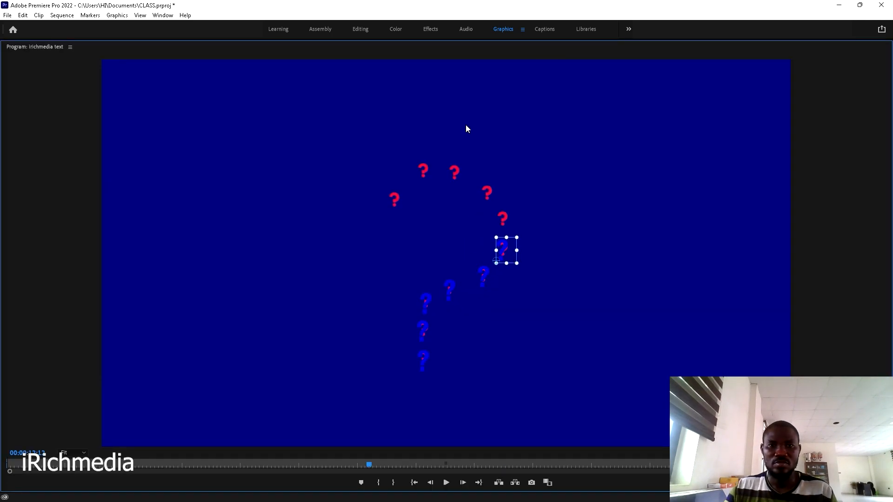
key("grave")
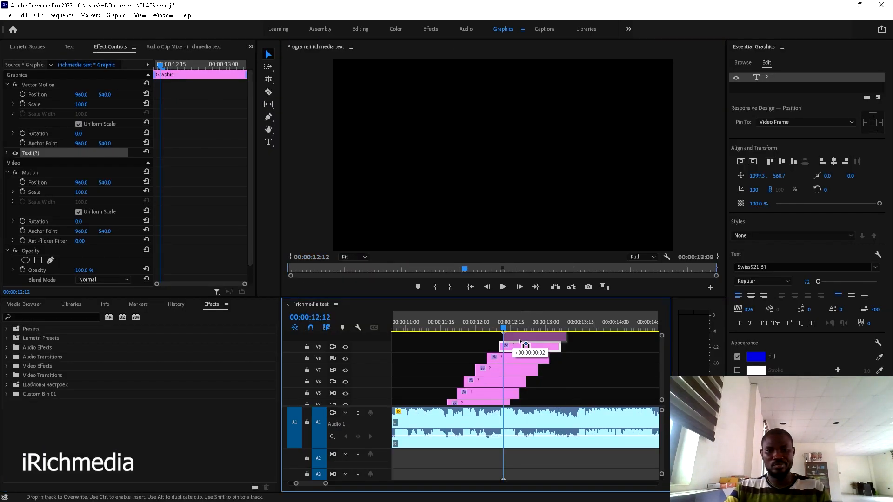
- Raise the top blue question mark toward the red one to complete the upward-curving trail
scroll(519, 339, "down", 5)
scroll(663, 359, "up", 5)
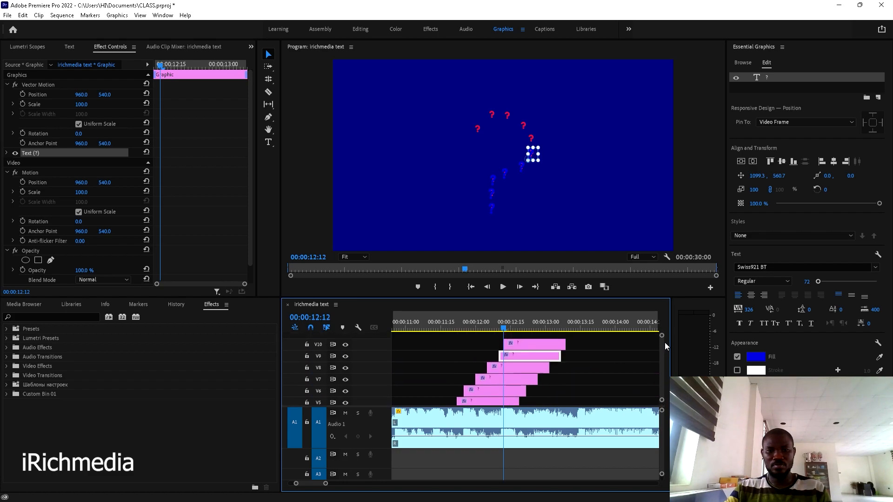
left_click(526, 345)
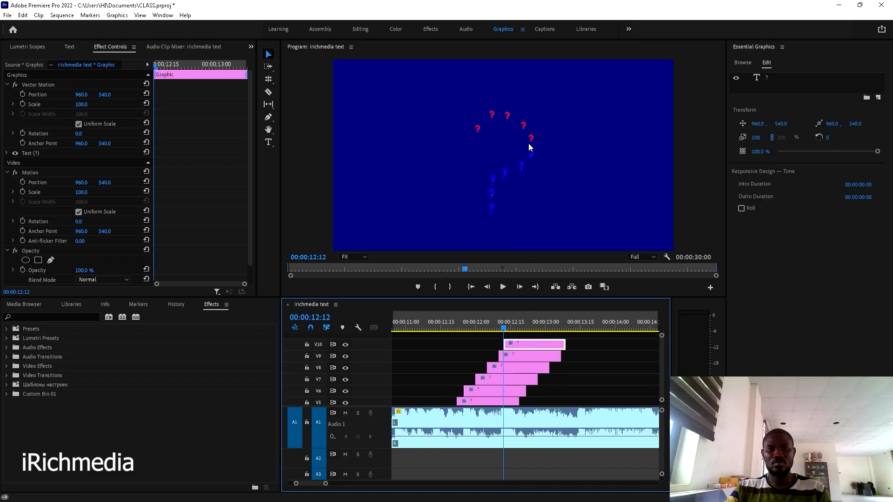
key("grave")
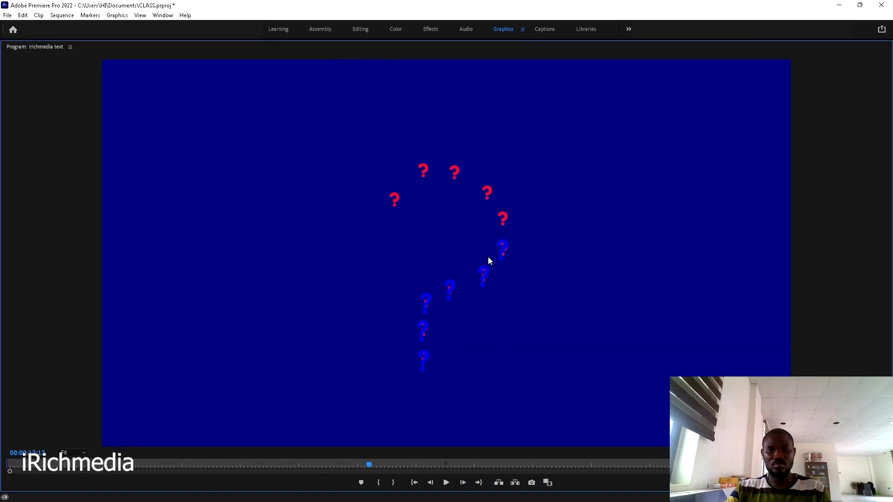
left_click_drag(503, 251, 507, 220)
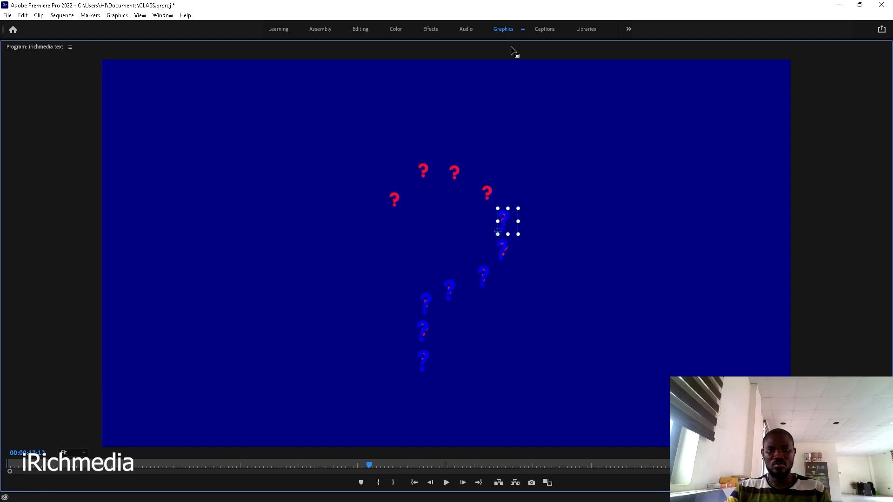
key("grave")
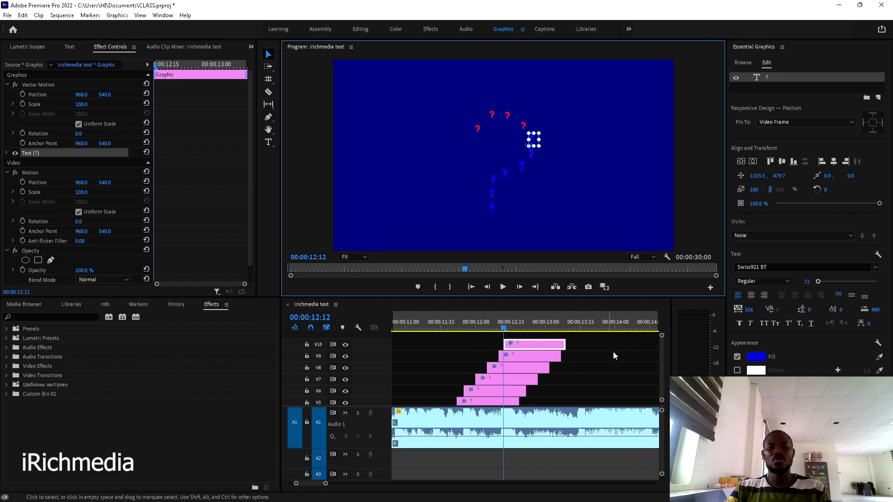
left_click_drag(662, 352, 663, 354)
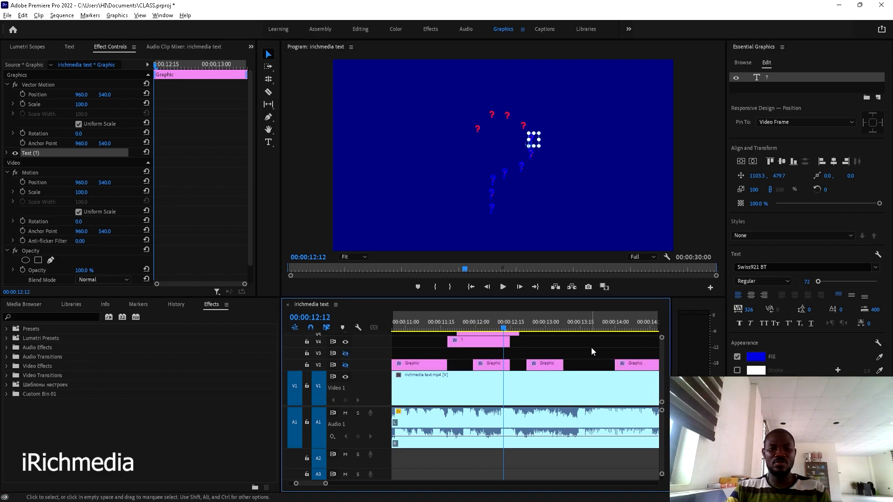
scroll(592, 352, "down", 2)
left_click(345, 376)
left_click(345, 365)
left_click(346, 353)
scroll(526, 361, "down", 1)
scroll(525, 359, "down", 1)
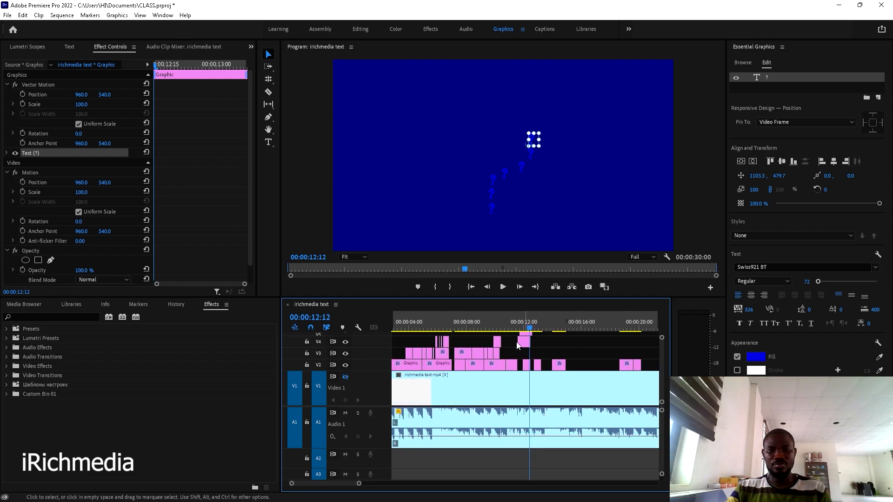
left_click(518, 321)
key("space")
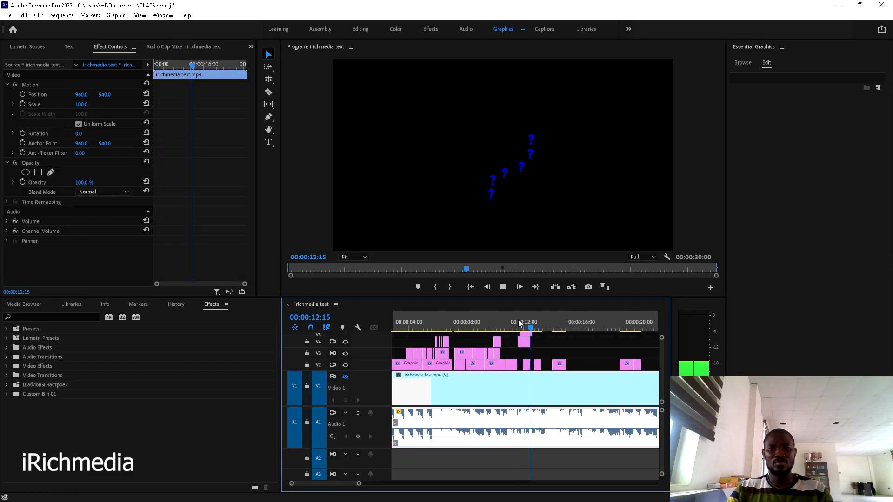
key("space")
left_click(518, 322)
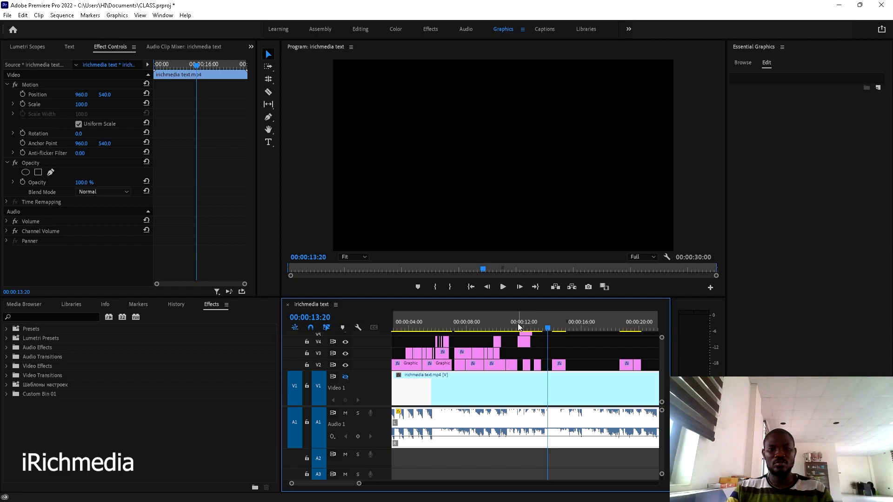
key("space")
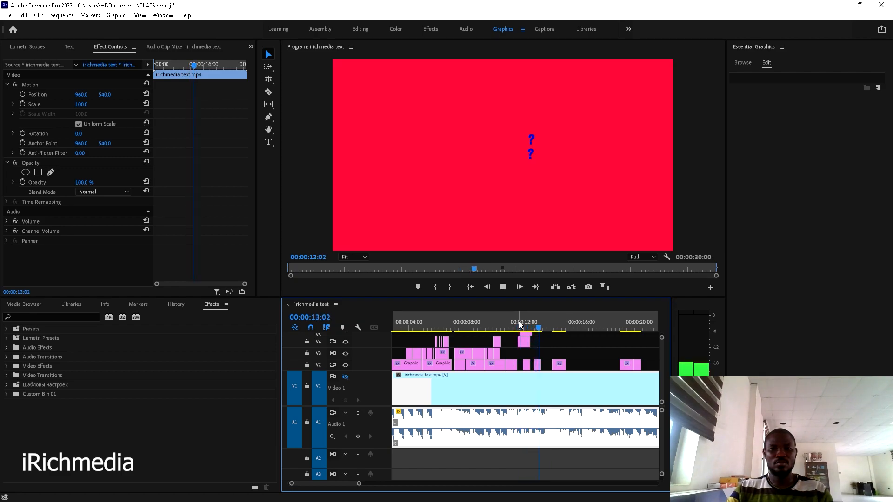
left_click(520, 325)
left_click_drag(520, 325, 518, 326)
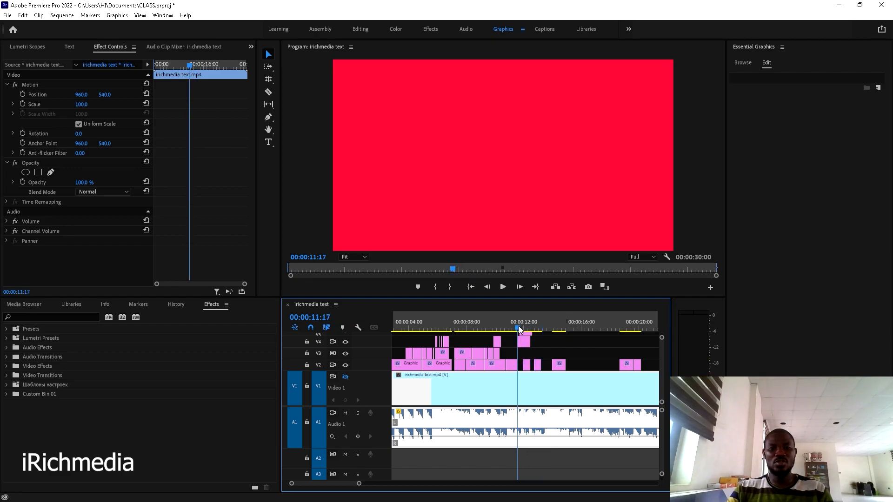
key("space")
key("space")
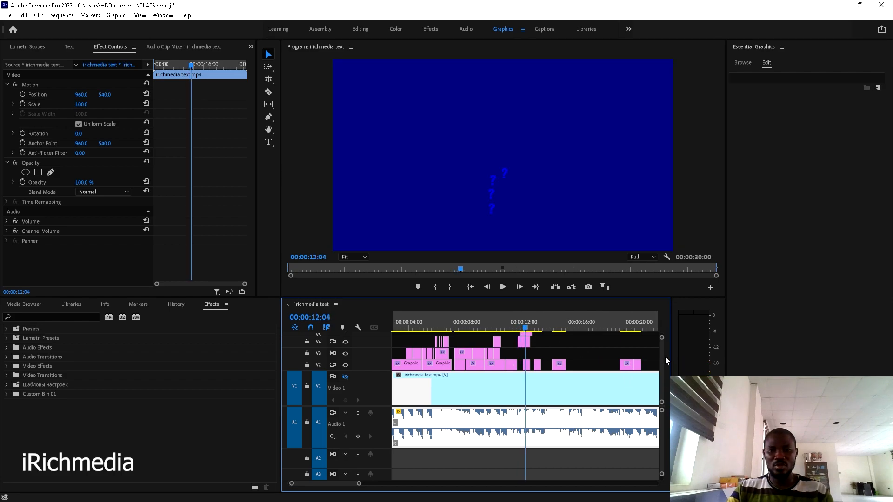
scroll(661, 359, "up", 5)
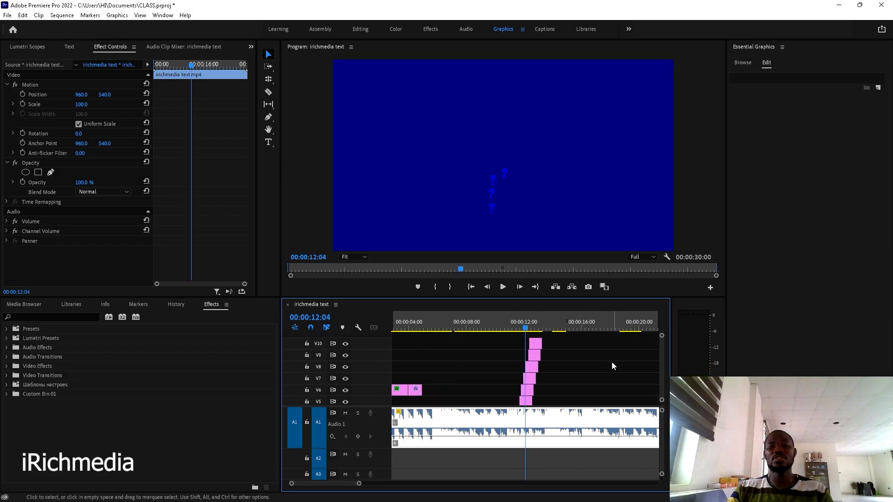
key("backslash")
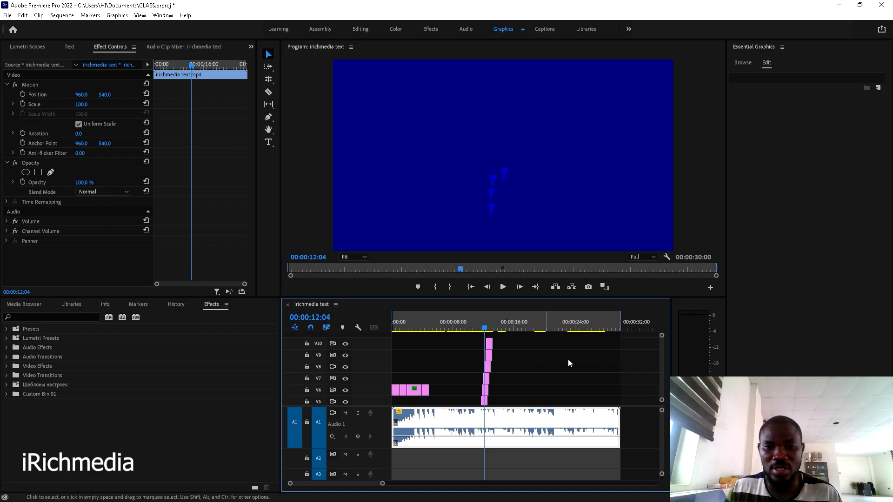
scroll(661, 356, "down", 6)
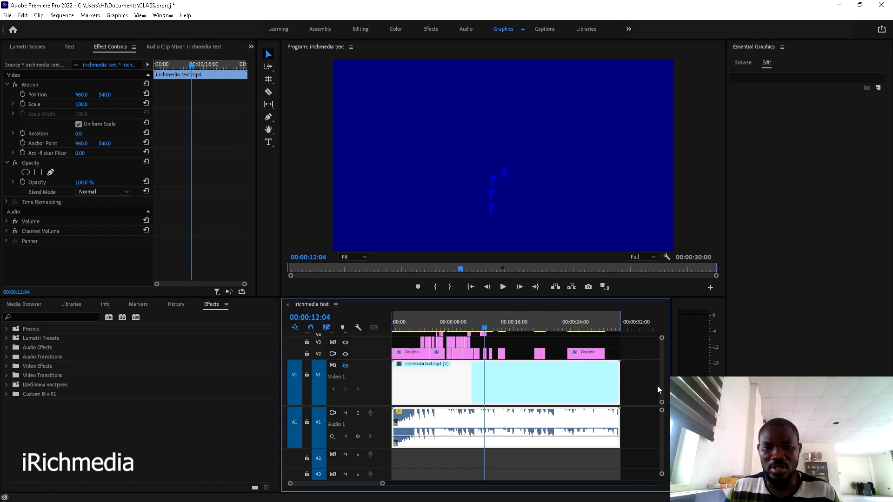
left_click(345, 366)
left_click(345, 353)
scroll(662, 377, "up", 6)
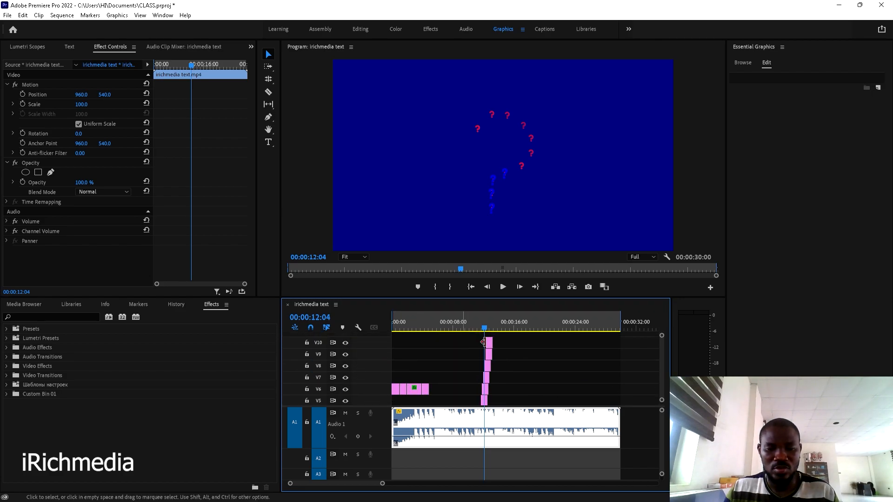
key("space")
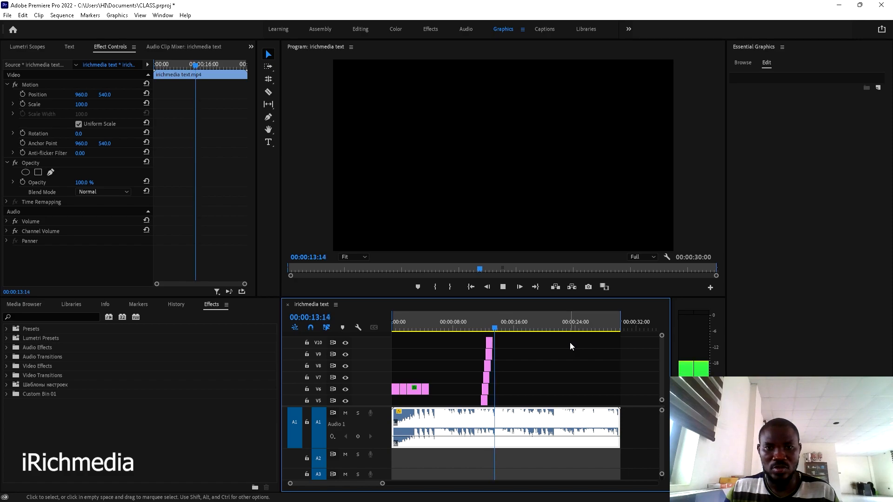
key("space")
scroll(663, 361, "down", 3)
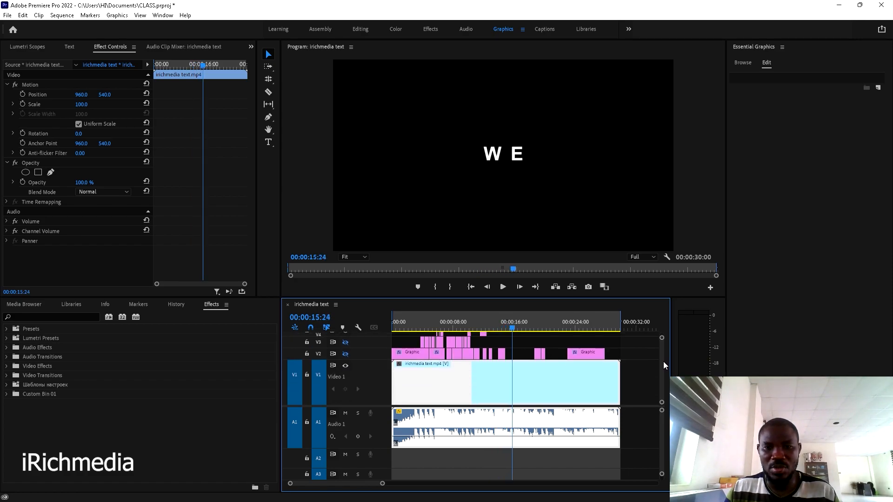
left_click(509, 326)
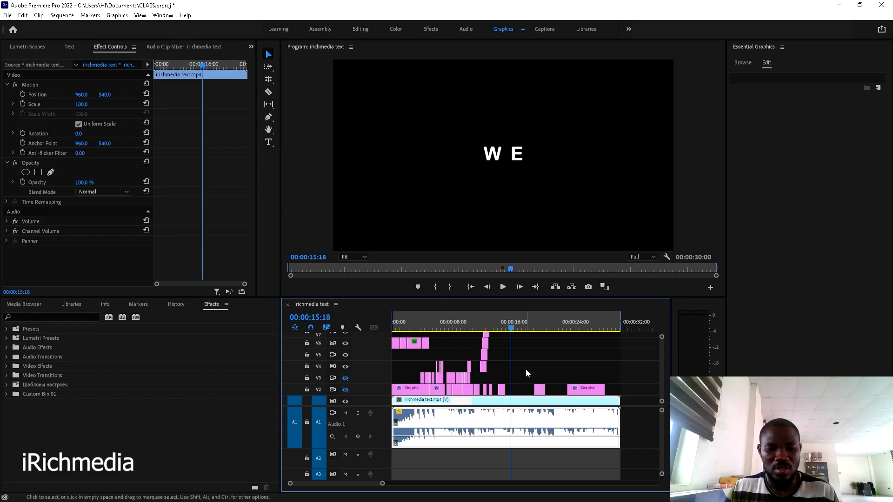
scroll(526, 369, "up", 2)
scroll(525, 370, "up", 3)
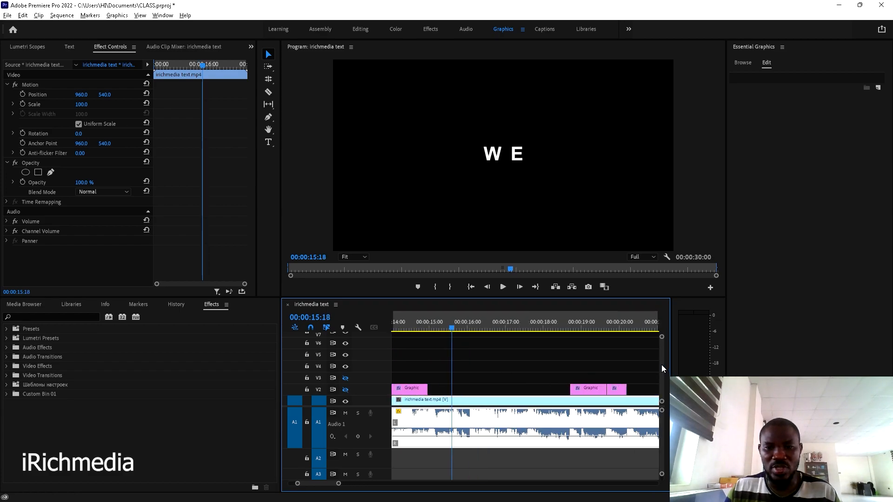
left_click_drag(662, 365, 661, 368)
left_click_drag(455, 327, 445, 327)
key("space")
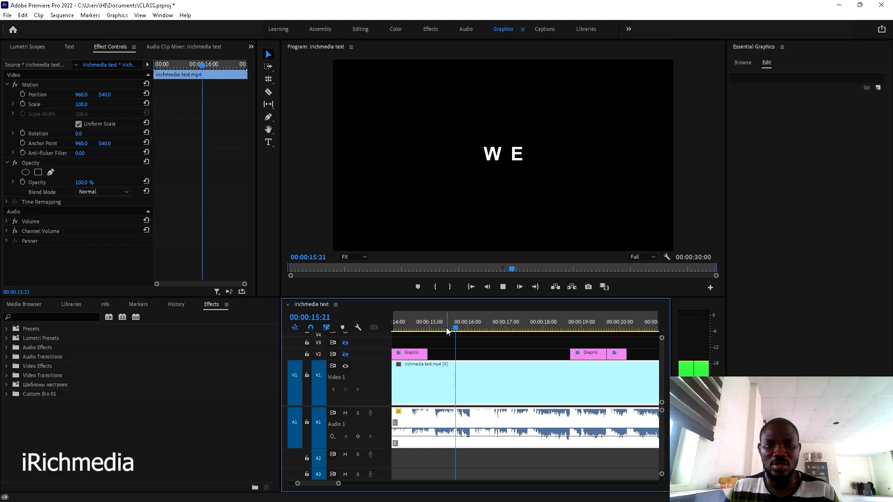
left_click(448, 328)
key("space")
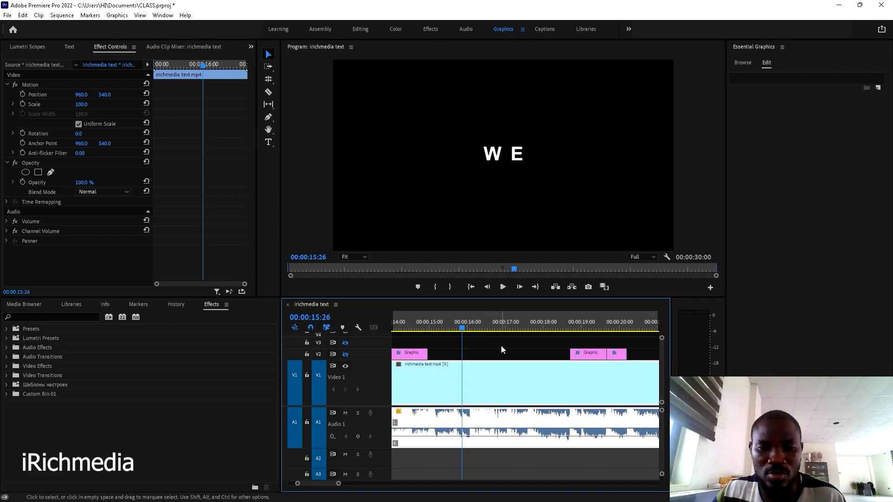
scroll(500, 346, "down", 3)
scroll(501, 344, "down", 2)
left_click_drag(479, 322, 520, 324)
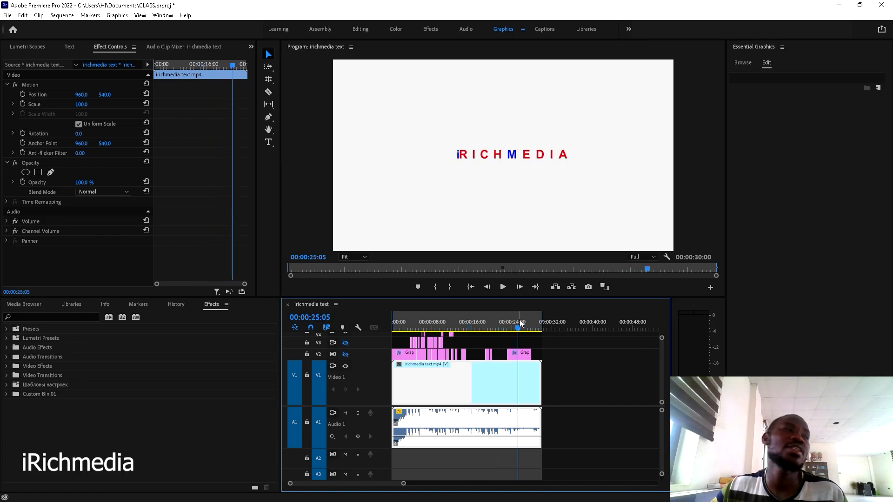